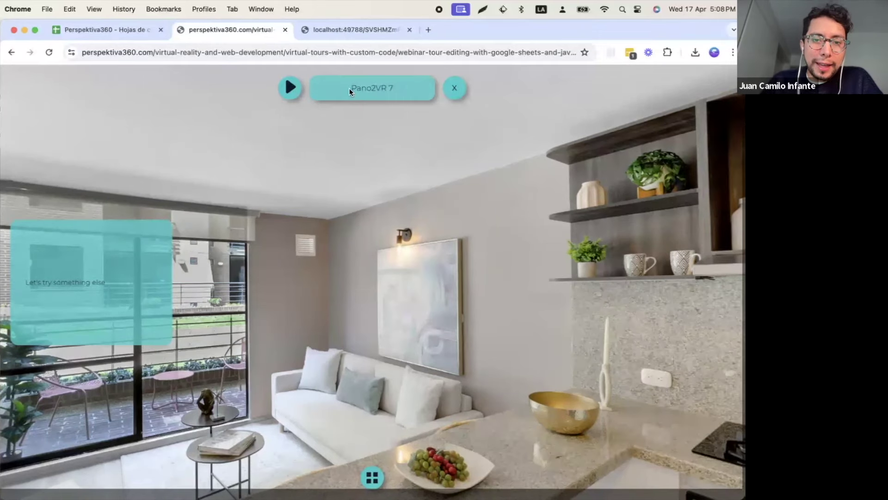
Step: Switch to the Perspektiva360 spreadsheet and review the variable and value columns for the tour's titles, descriptions and images
left_click(138, 29)
left_click(85, 193)
key("Up")
key("Up")
key("Up")
key("Right")
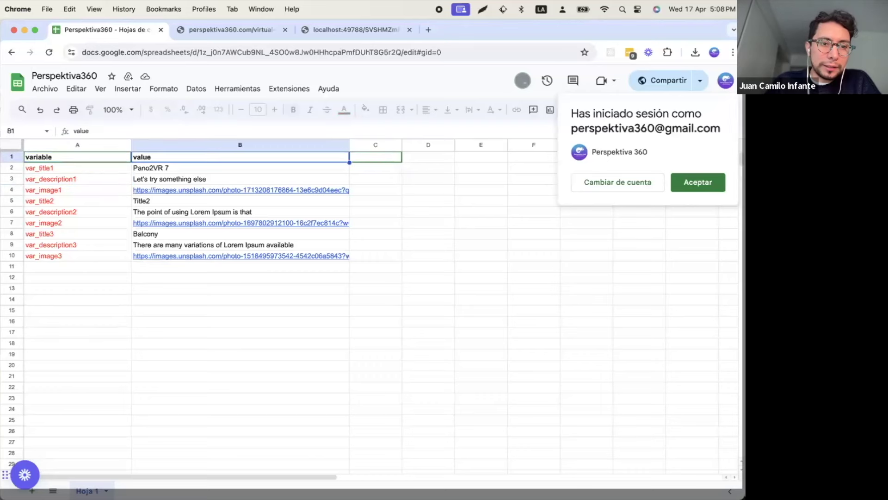
key("Down")
key("Left")
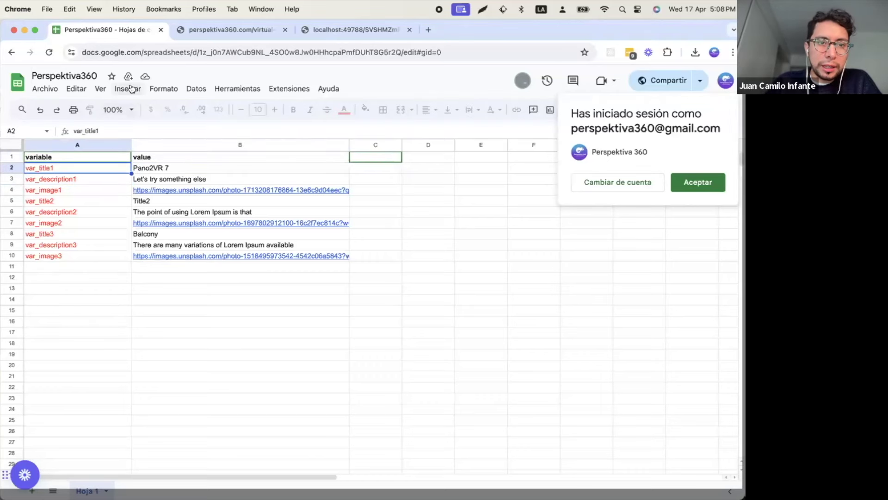
Step: Return to the published tour, view the first panorama's image and go to the second panorama to check its title
left_click(205, 32)
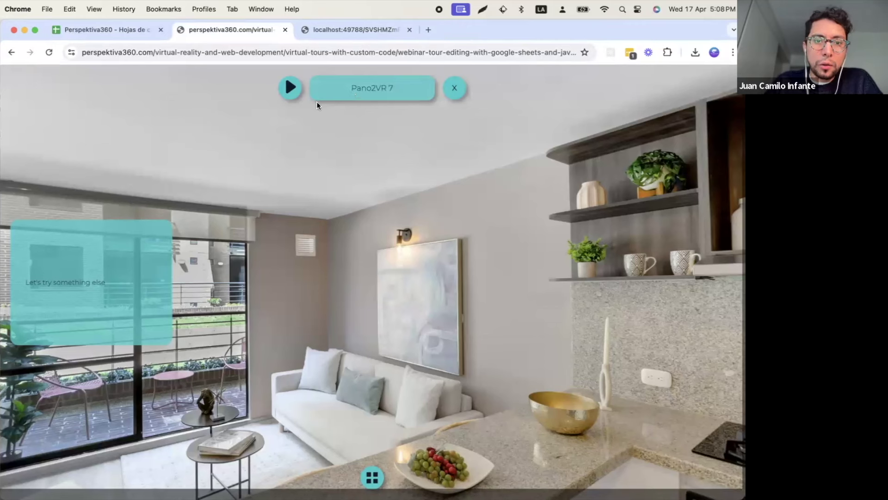
left_click(454, 88)
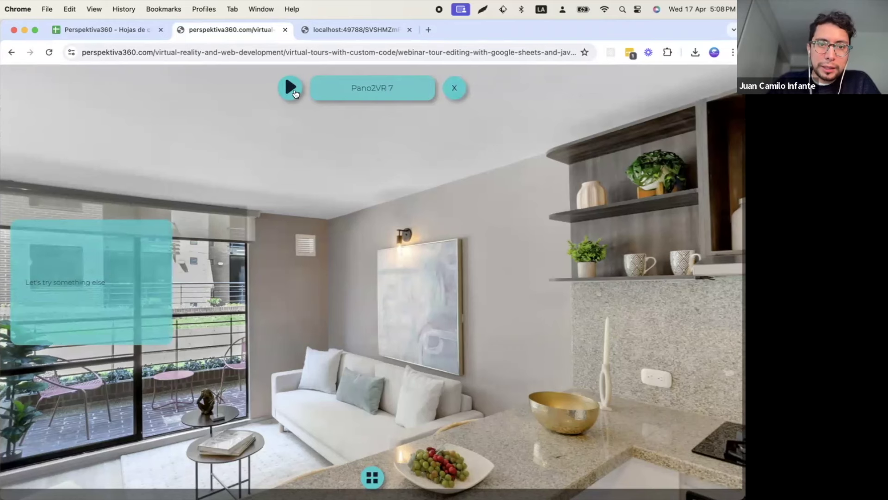
left_click(289, 88)
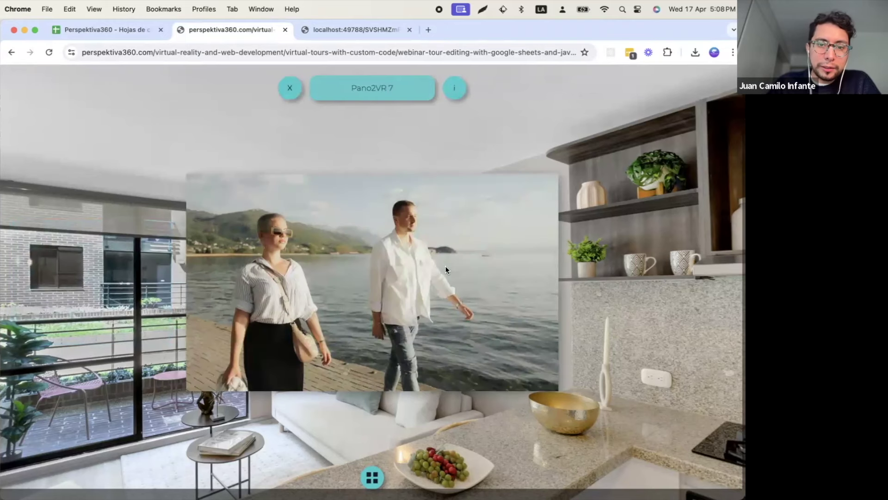
left_click(290, 91)
left_click(373, 478)
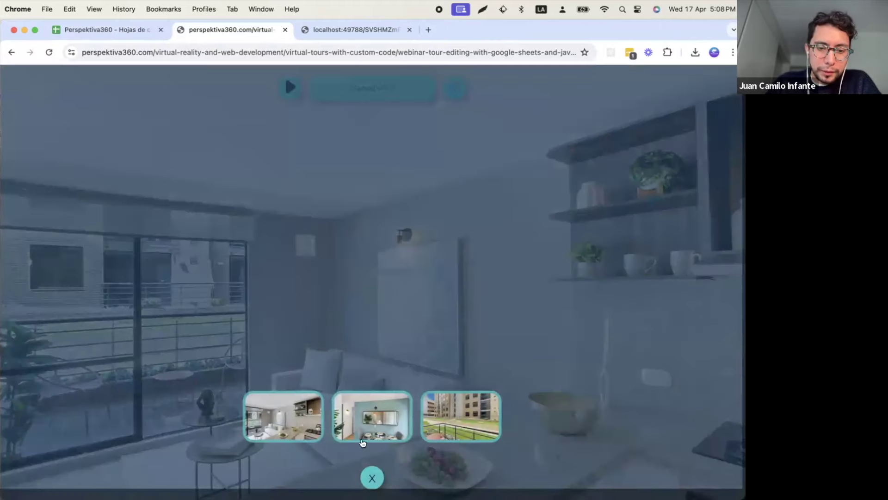
left_click(363, 443)
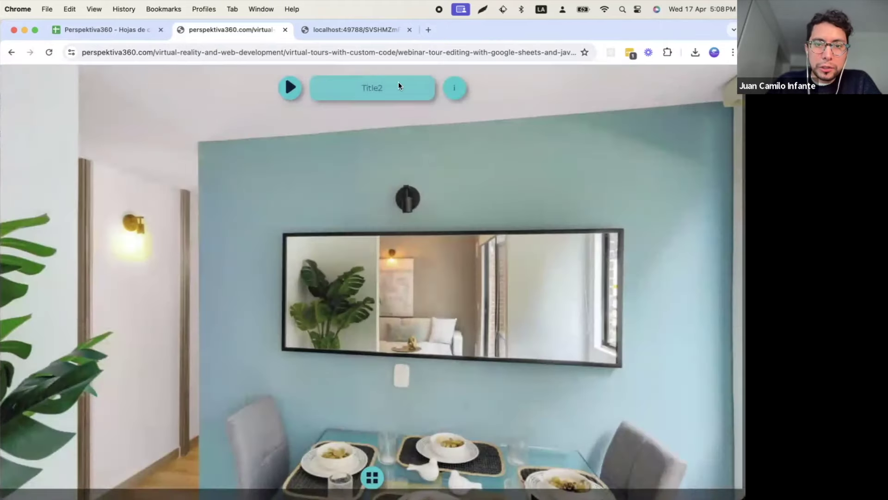
left_click(373, 479)
left_click(372, 479)
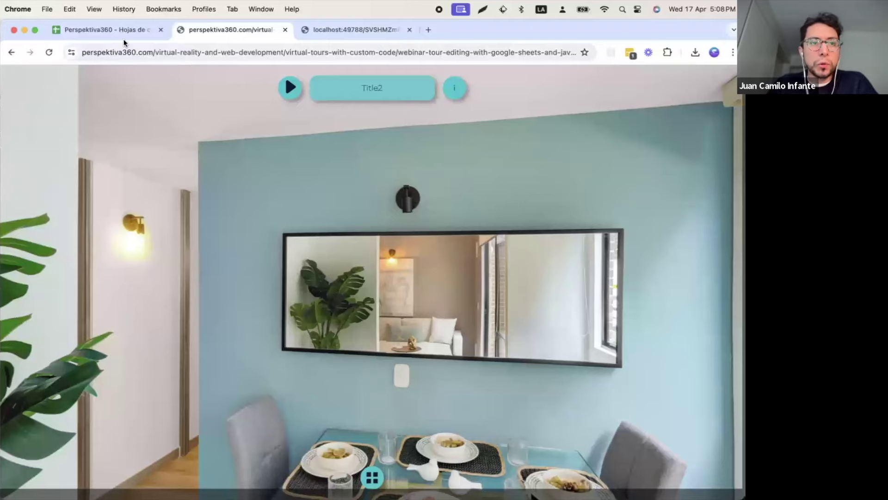
Step: Check the var_title1 value in the spreadsheet, then reload the published tour
left_click(112, 29)
left_click(187, 169)
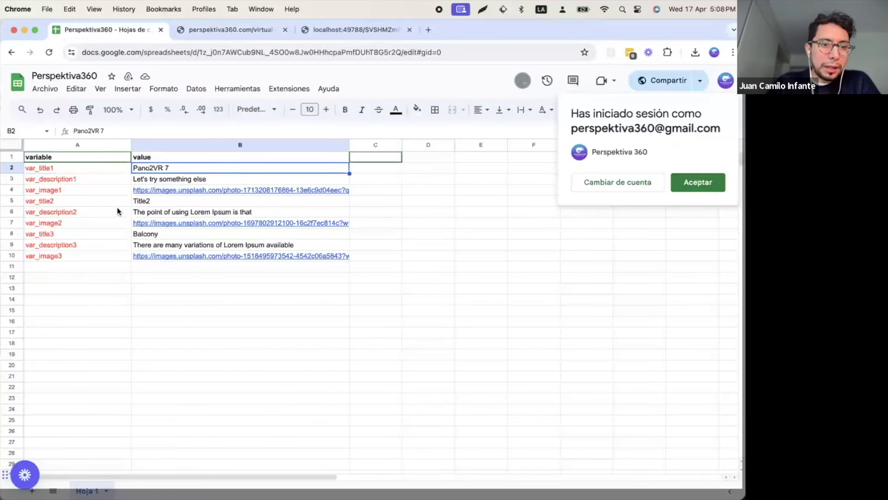
left_click(207, 34)
key("super+r")
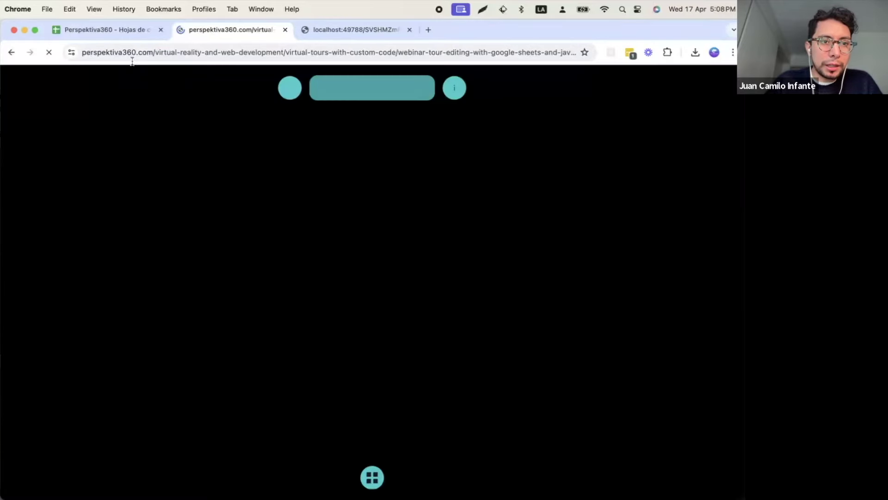
Step: Compare the first panorama's title entry in the spreadsheet with the title in the reloaded tour
left_click(120, 29)
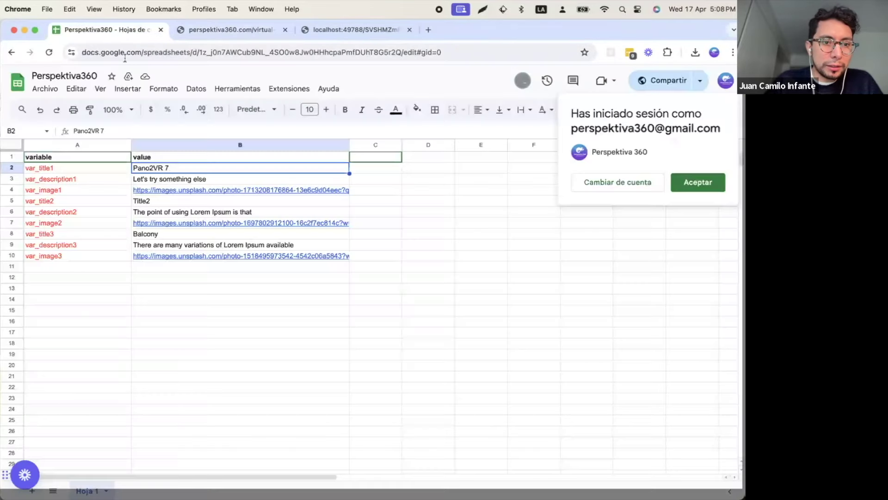
left_click(157, 180)
key("Up")
key("Up")
key("Down")
key("Left")
key("Right")
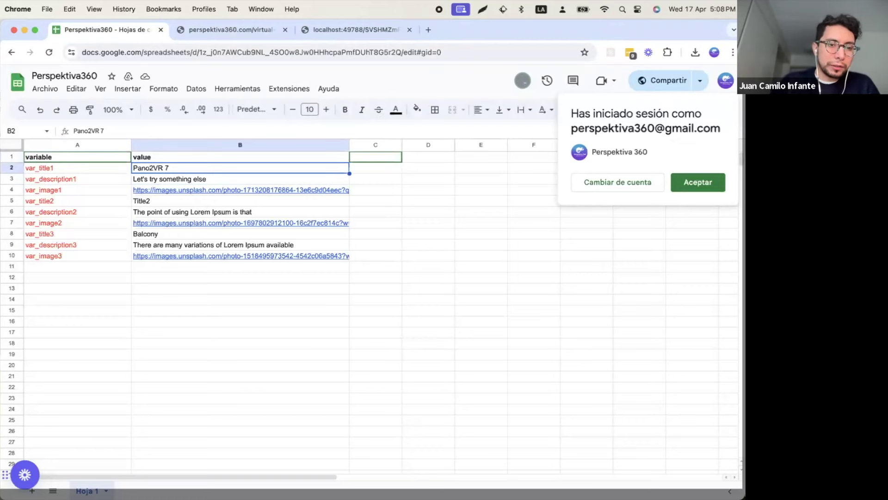
left_click(223, 27)
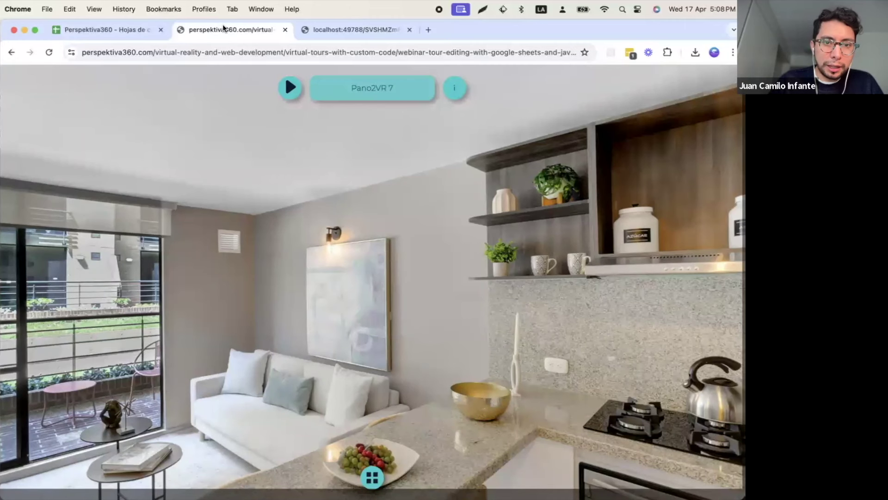
Step: Set the var_title1 value in the spreadsheet to "Kitchen" and check the title in the published tour
key("ctrl+shift+Tab")
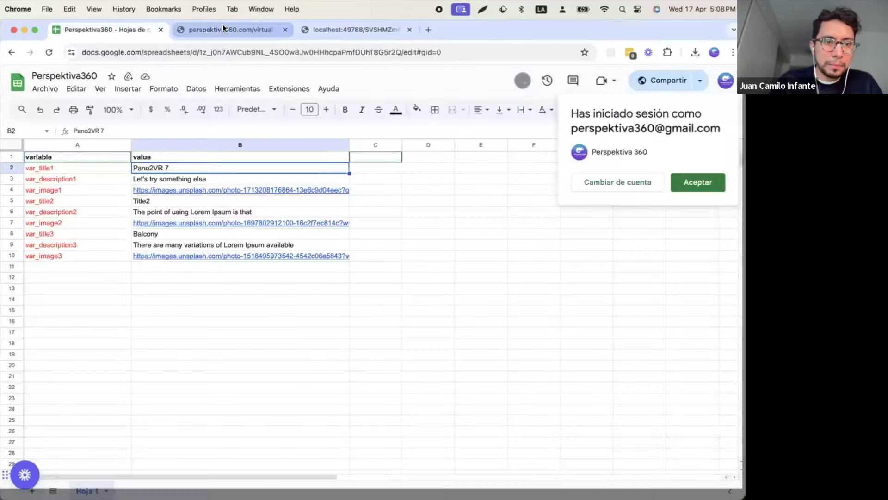
double_click(169, 167)
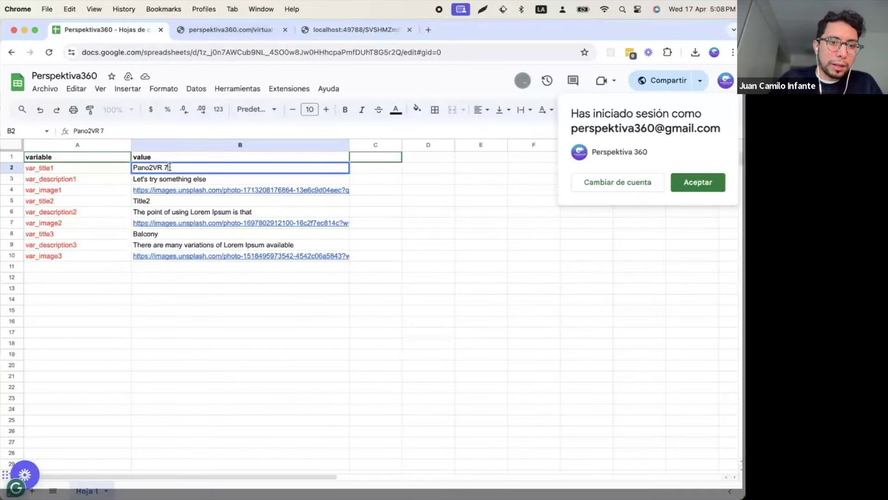
key("super+a")
type("Kitchen")
key("Return")
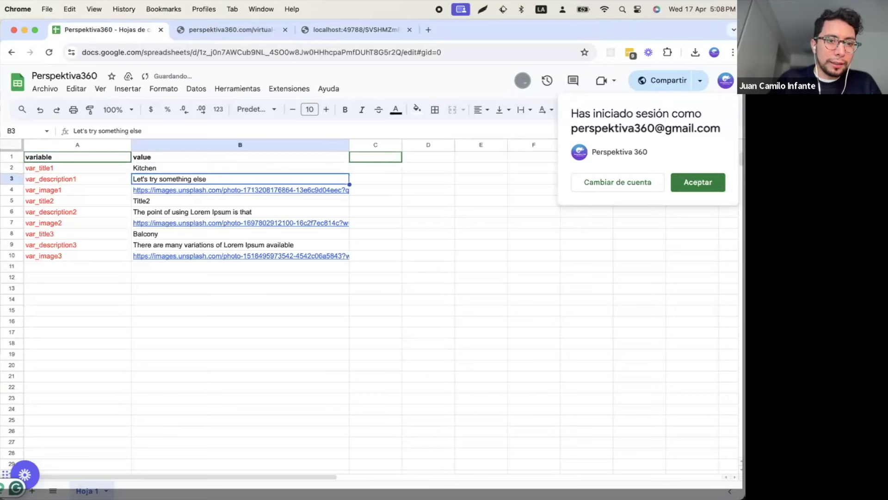
key("Up")
key("Left")
left_click(207, 30)
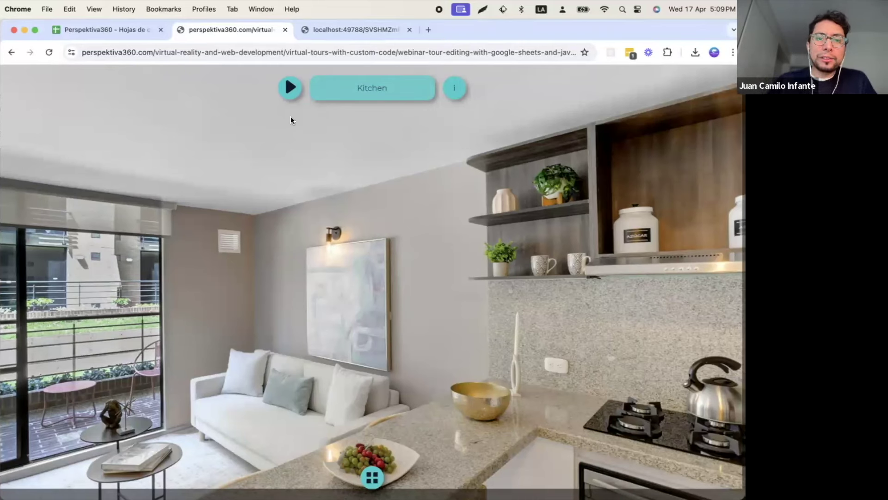
Step: Examine the spreadsheet's two-column table of variable names and values, from the header row to the third panorama's image
left_click(82, 35)
left_click(204, 279)
left_click_drag(221, 303, 61, 157)
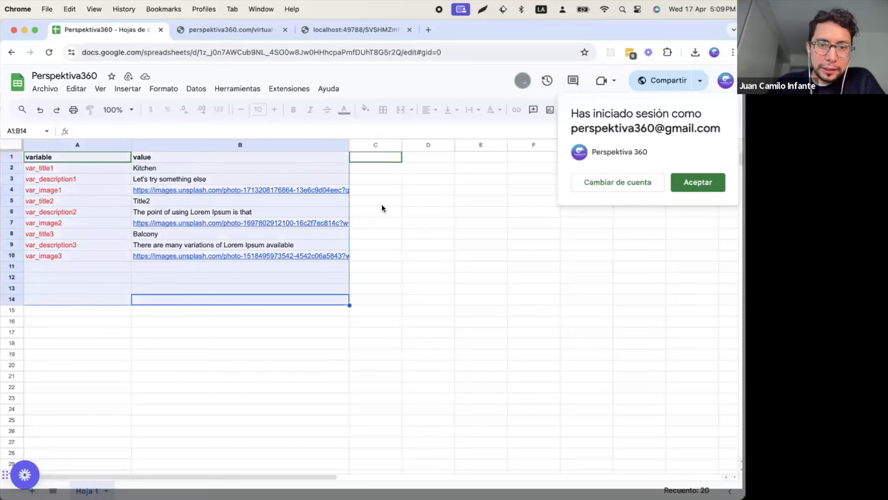
left_click(381, 208)
key("Left")
key("Left")
key("Up")
key("Up")
key("Up")
key("Up")
key("Right")
key("Down")
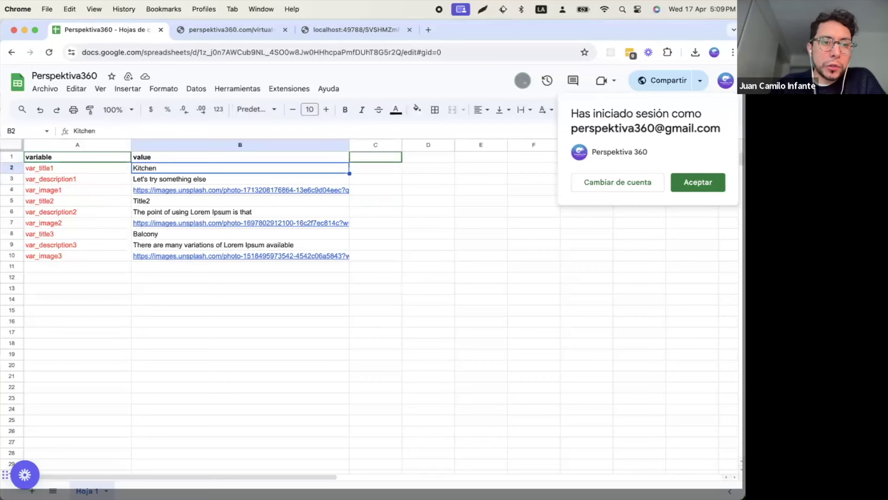
key("Down")
key("Left")
key("Up")
key("Up")
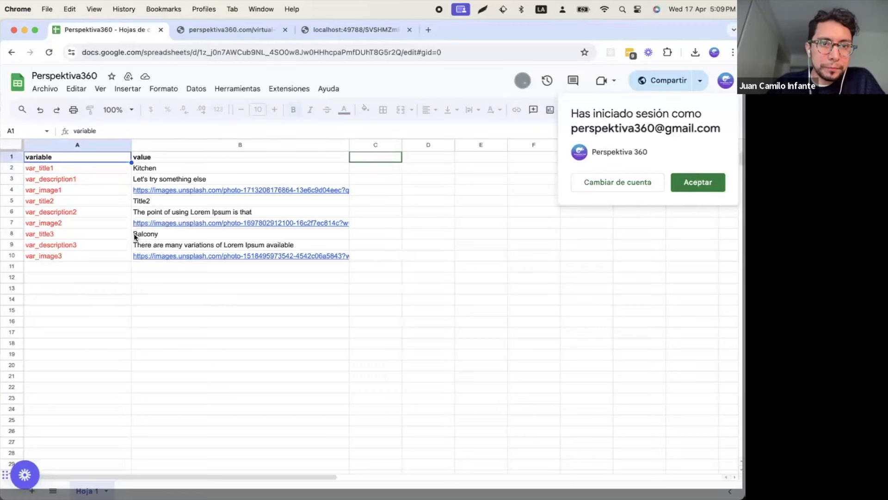
Step: Switch to the webinar-project.p2vr project in Pano2VR and open webinar-skin.ggsk in the Skin Editor
left_click(231, 29)
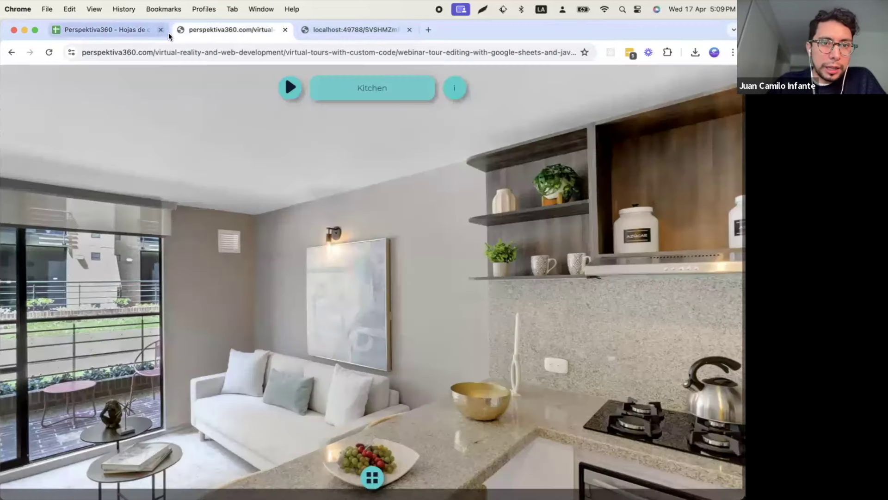
key("ctrl+Left")
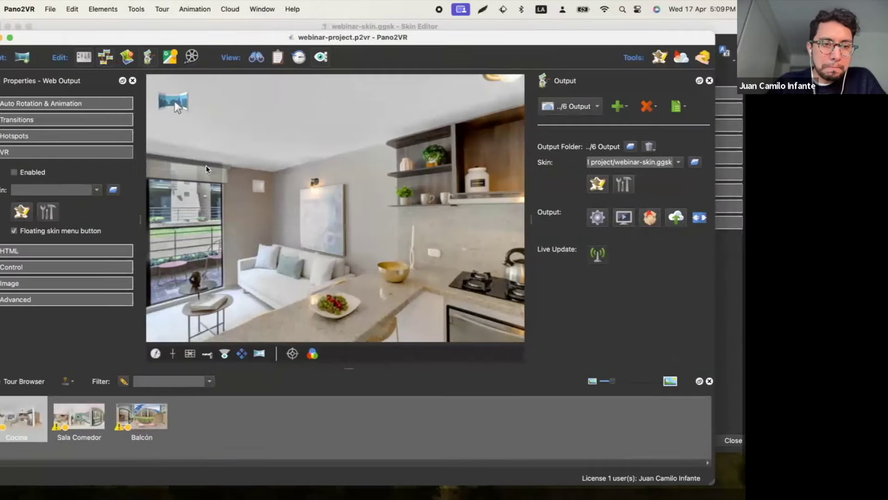
key("ctrl+Left")
key("ctrl+Left")
key("ctrl+Left")
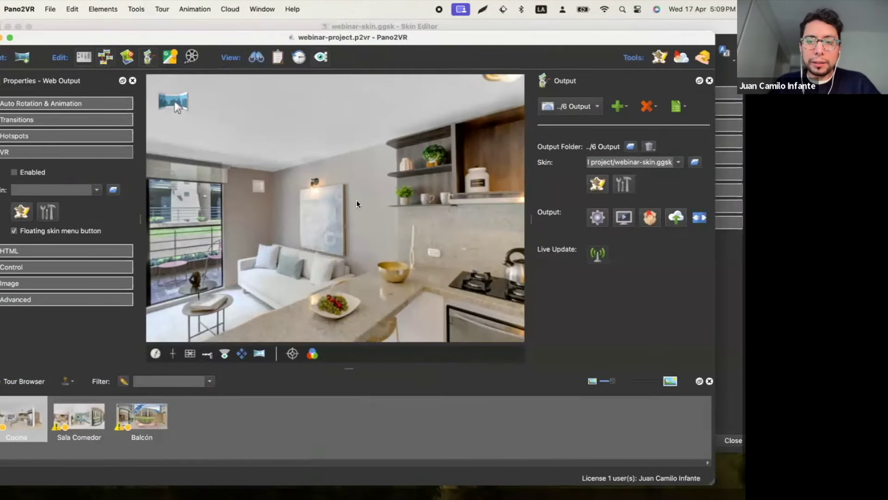
left_click(598, 185)
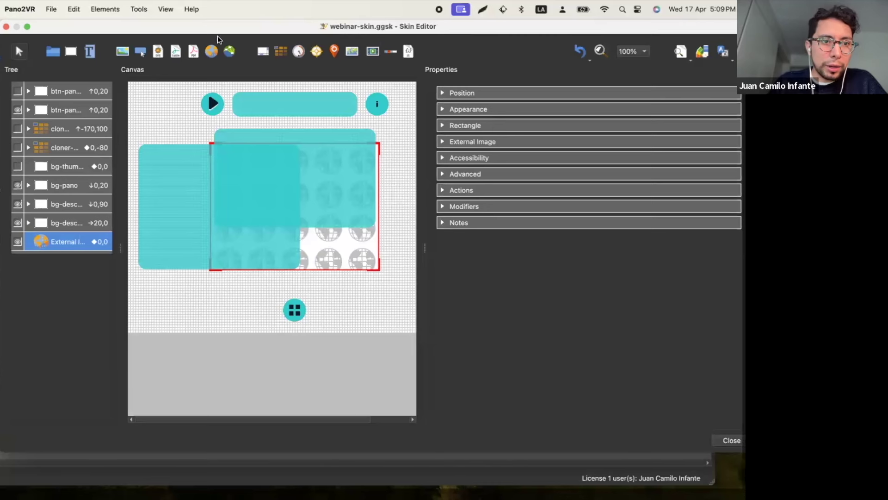
Step: Add a new variable named var_title1 to the skin's variables
left_click(396, 200)
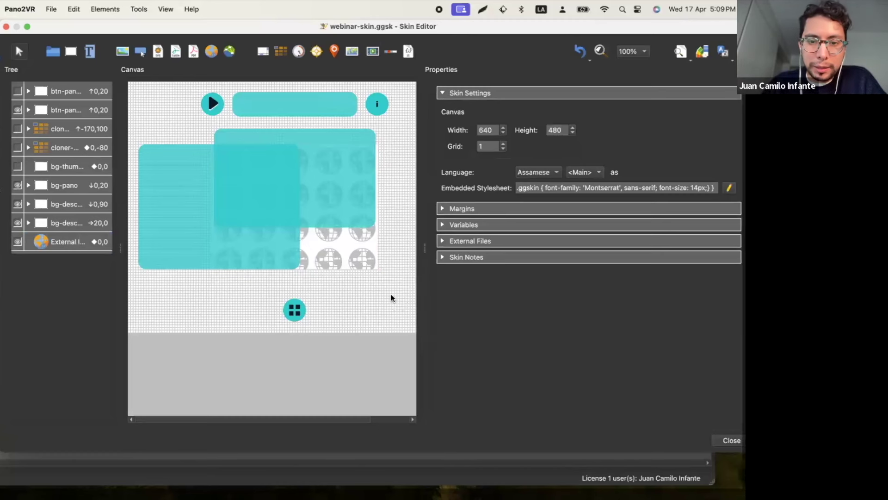
left_click(447, 92)
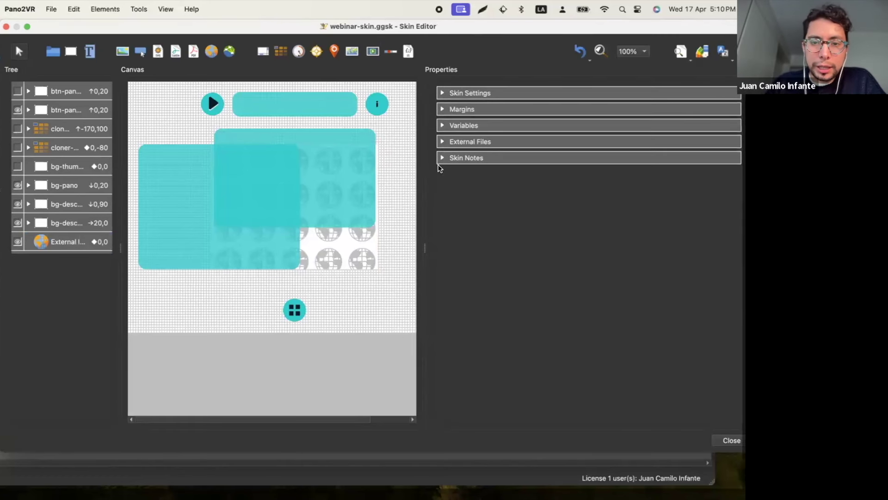
left_click(443, 126)
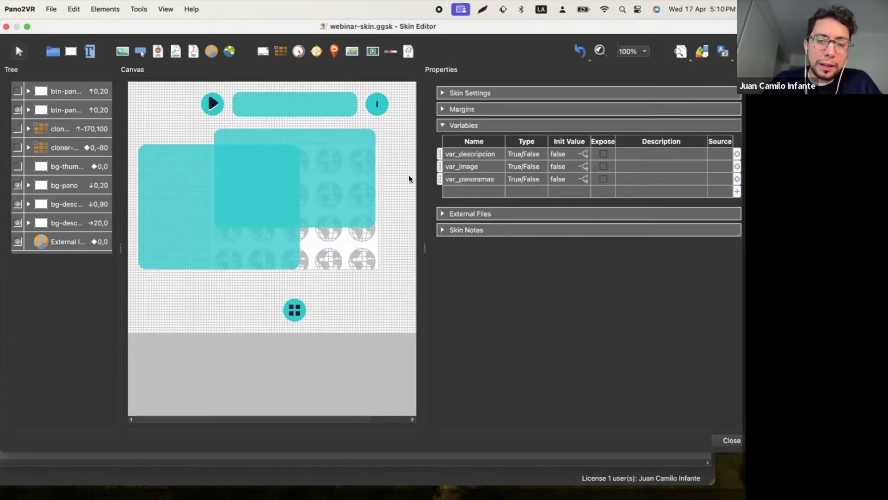
left_click(459, 193)
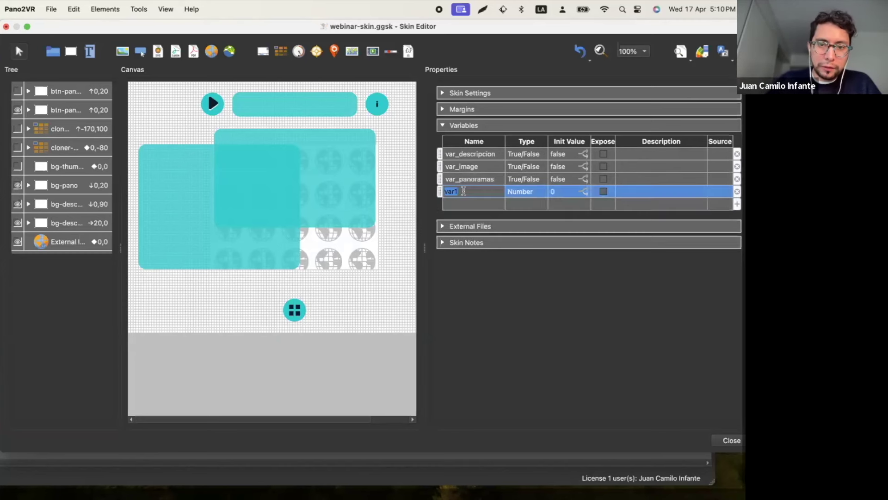
key("BackSpace")
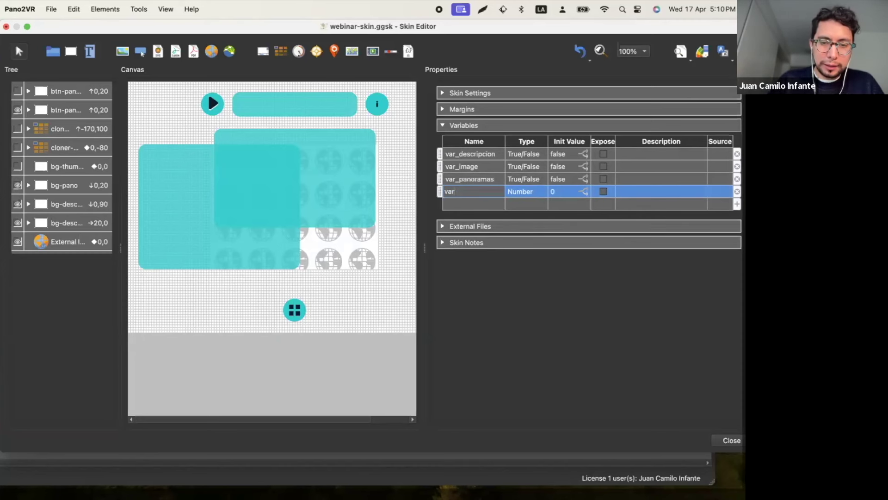
type("_title1")
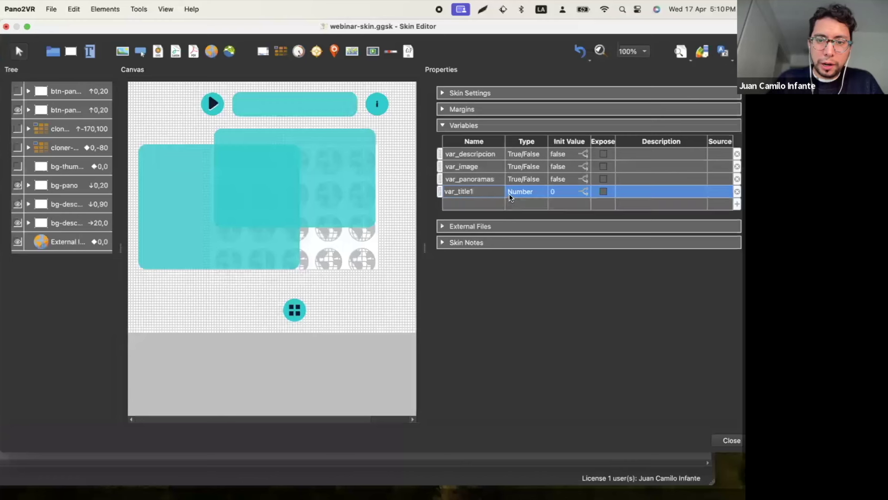
left_click_drag(477, 192, 442, 191)
left_click(478, 192)
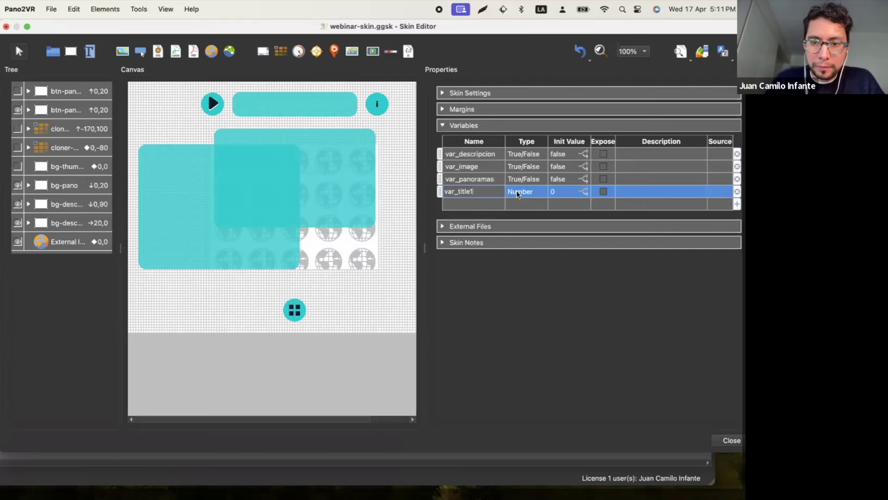
key("Return")
Step: Set the type of the var_title1 variable to Text
double_click(497, 194)
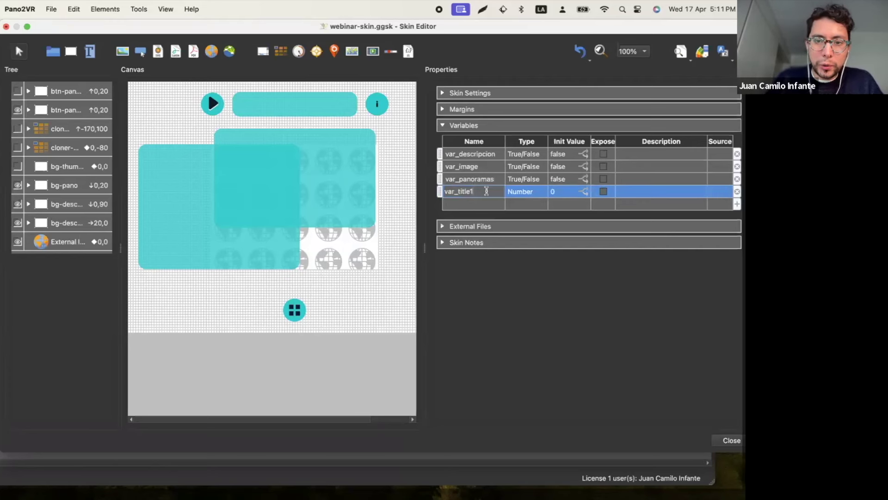
left_click(516, 192)
left_click(515, 192)
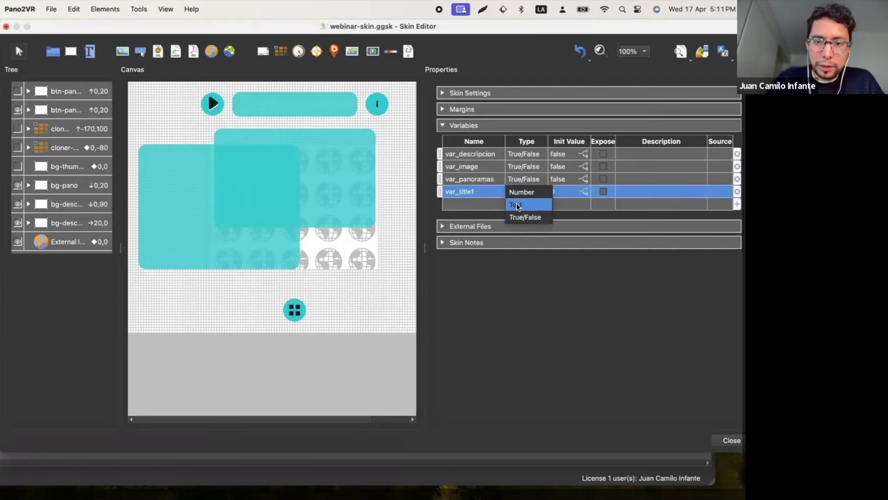
left_click(517, 204)
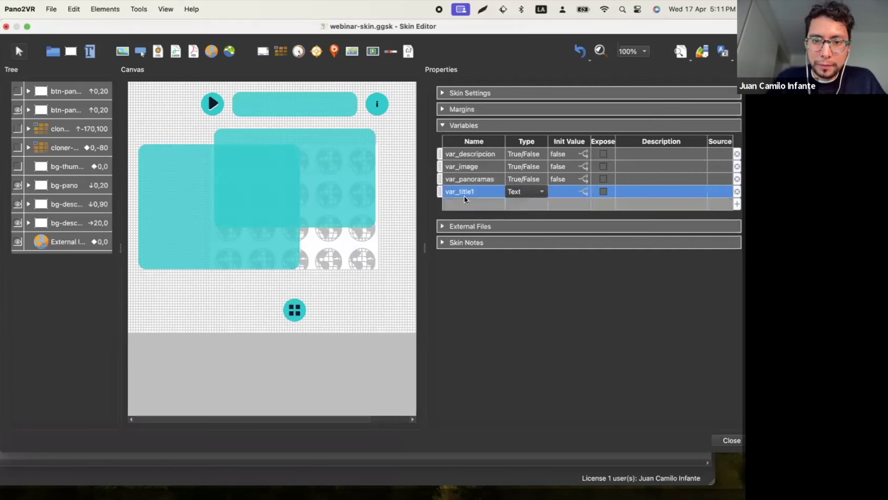
left_click_drag(440, 189, 439, 193)
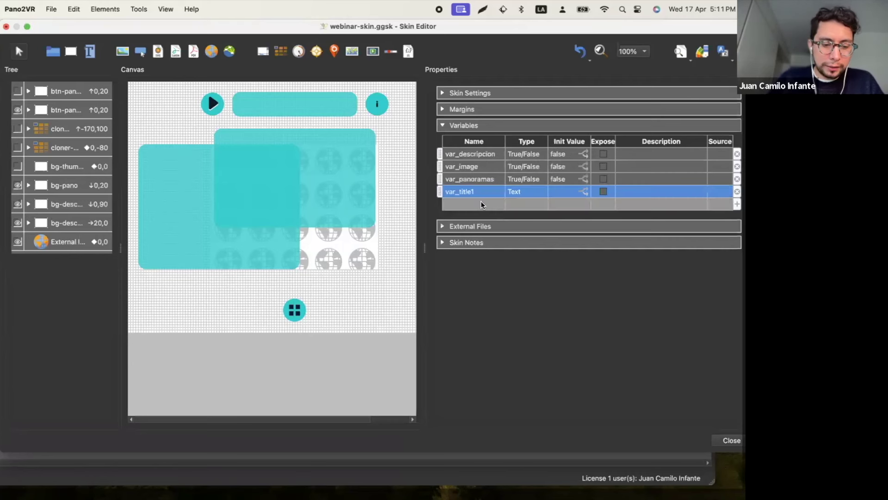
Step: Duplicate the var_title1 variable twice and rename the first copy var_title2
key("super+c")
key("super+v")
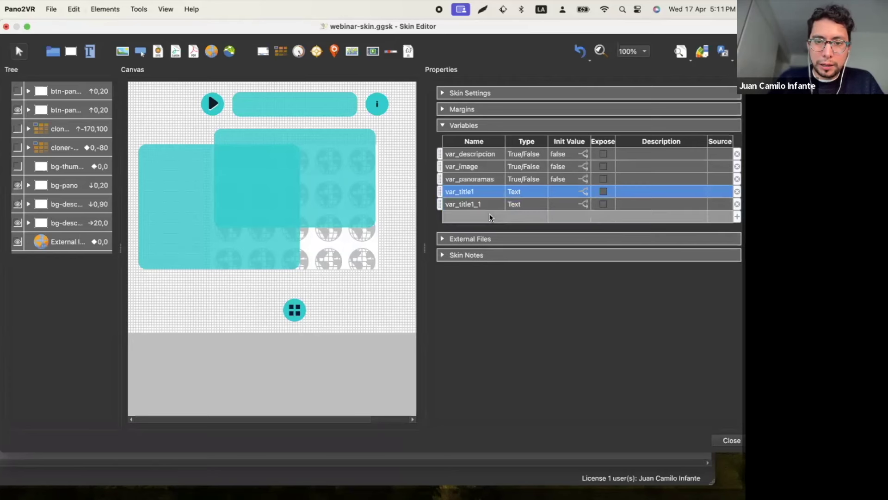
key("super+v")
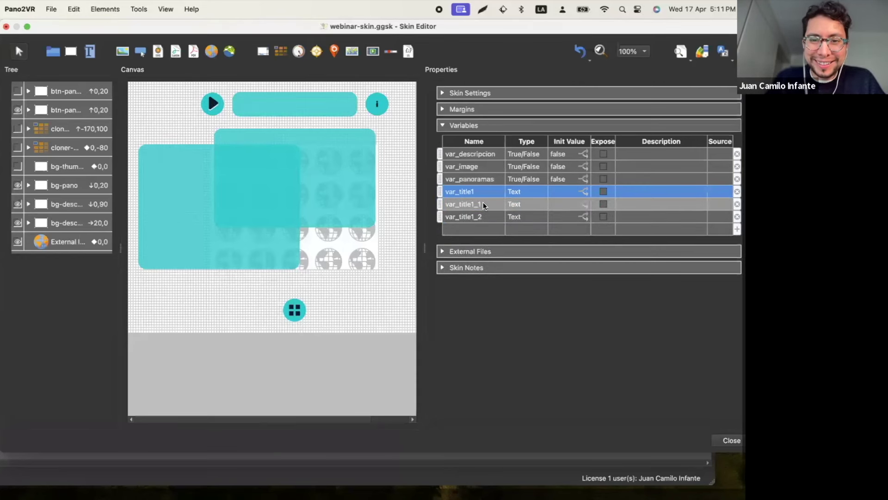
double_click(484, 203)
key("Right")
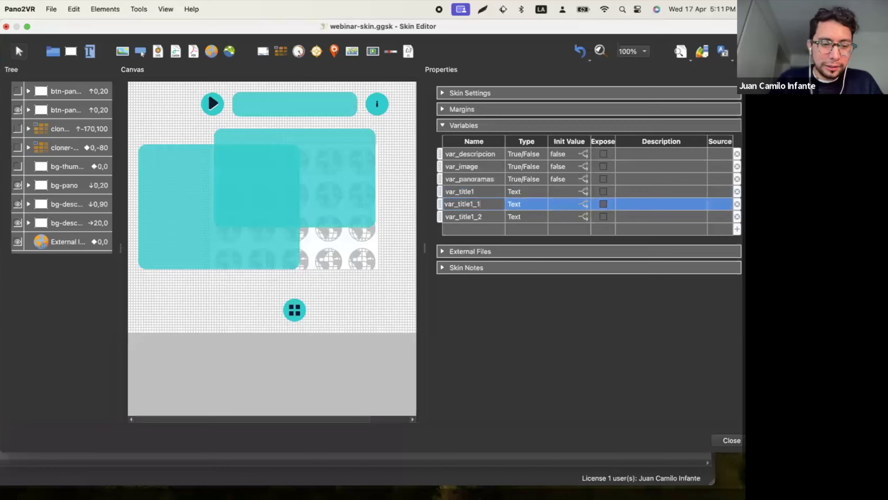
key("BackSpace")
key("BackSpace")
key("BackSpace")
type("2")
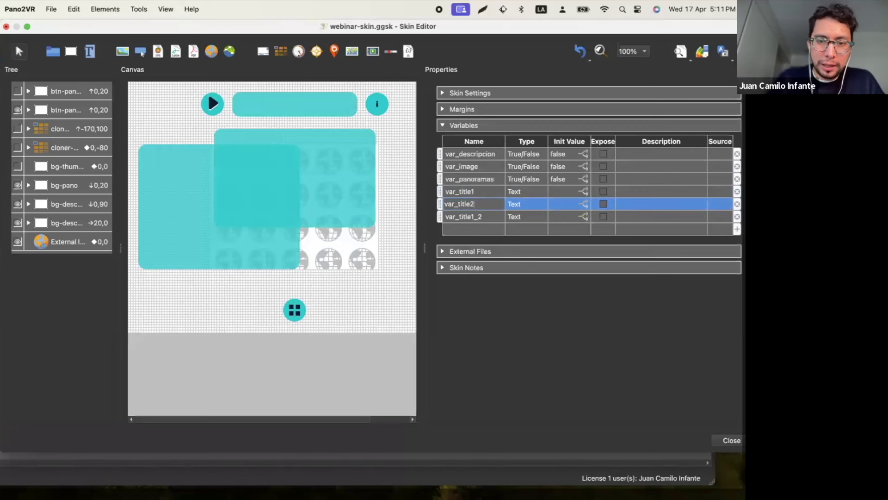
Step: Rename the second copy of var_title1 as var_title3
double_click(487, 221)
key("Right")
key("BackSpace")
key("BackSpace")
key("BackSpace")
type("3")
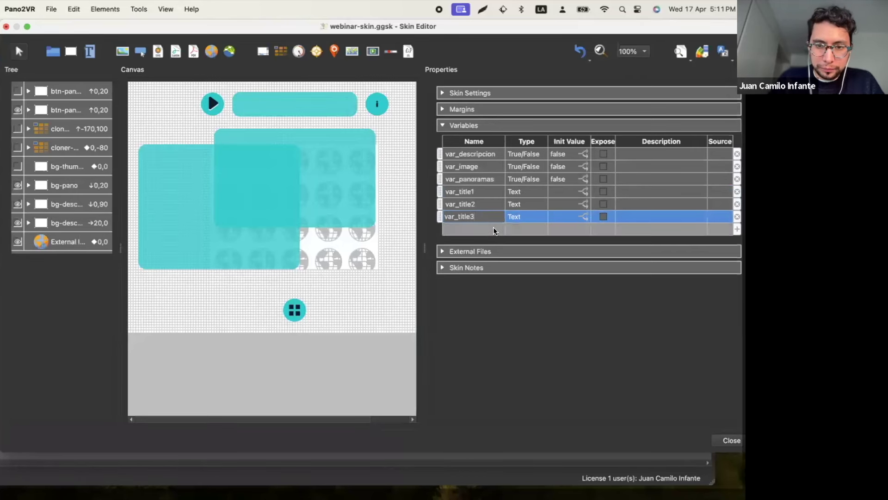
left_click(493, 226)
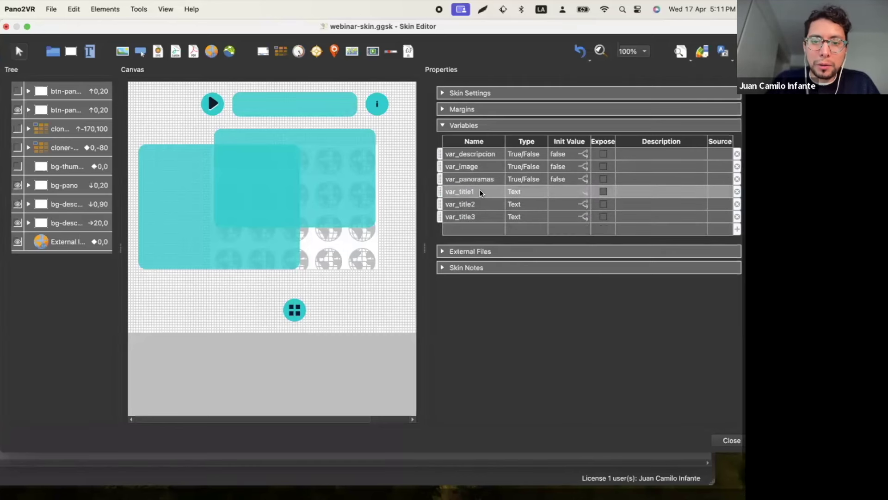
Step: Add a new variable named var_image1 to the skin and set its type to Text
double_click(460, 224)
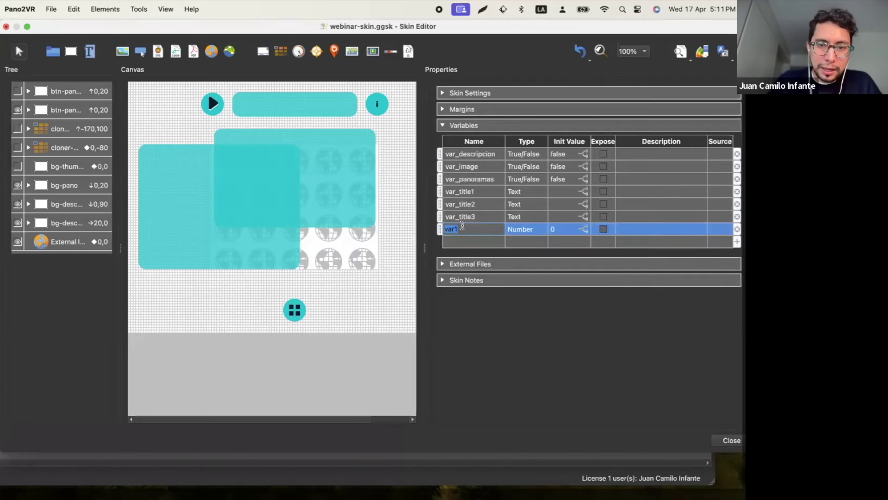
type("var_image")
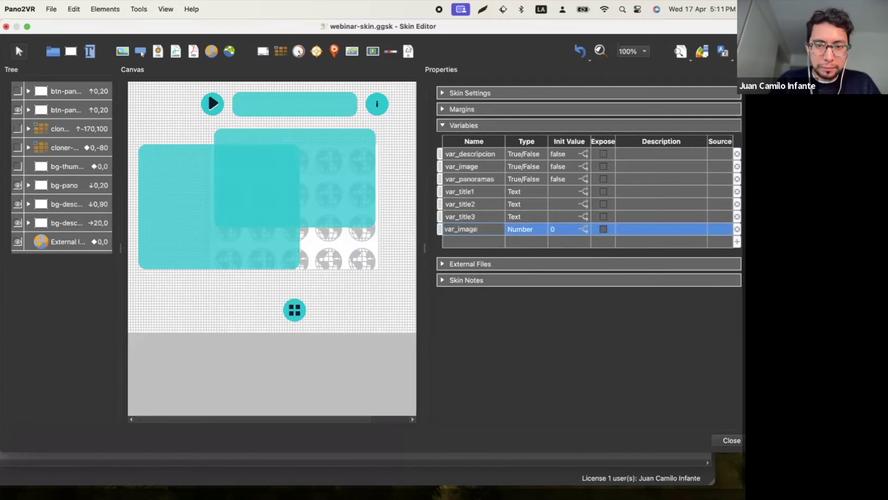
type("1")
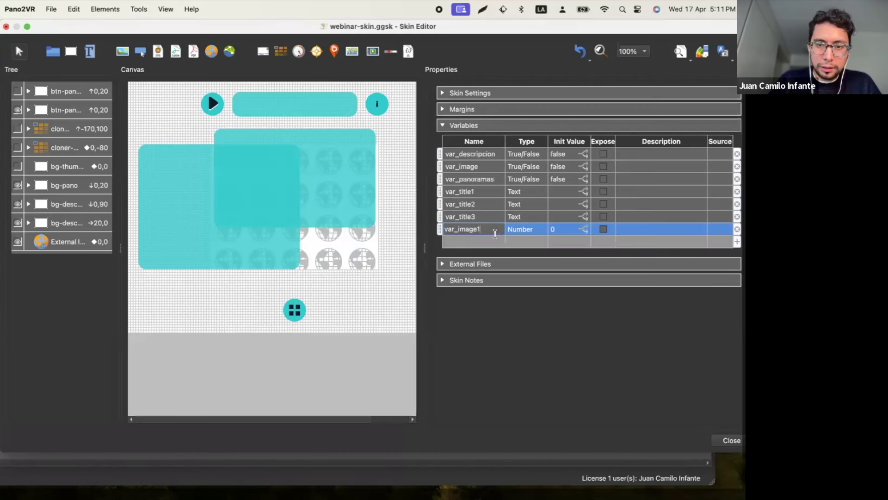
double_click(520, 232)
left_click(520, 232)
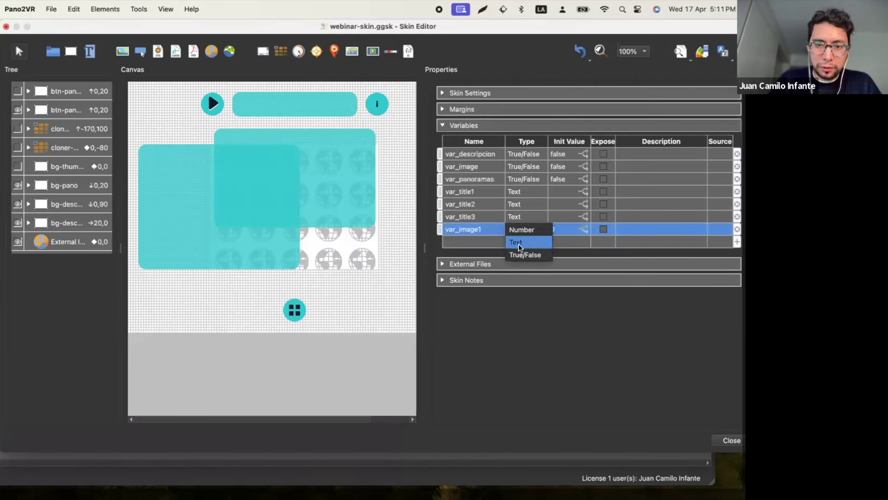
left_click(520, 244)
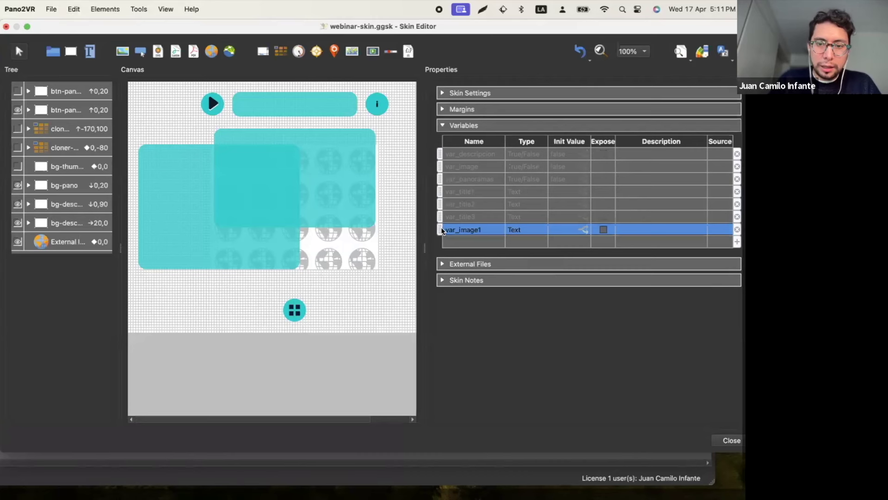
Step: Duplicate the var_image1 variable twice and rename the first copy var_image2
key("super+v")
key("super+v")
left_click(486, 241)
left_click(489, 242)
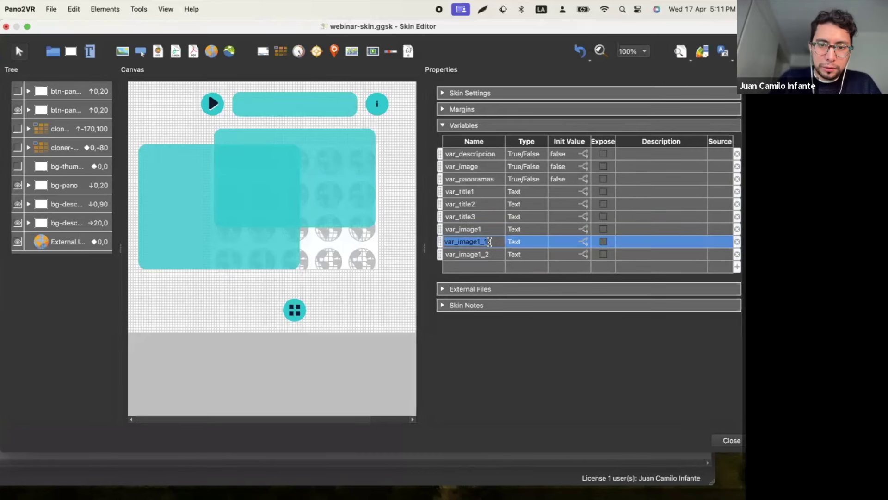
left_click(494, 242)
key("BackSpace")
key("BackSpace")
key("BackSpace")
type("2")
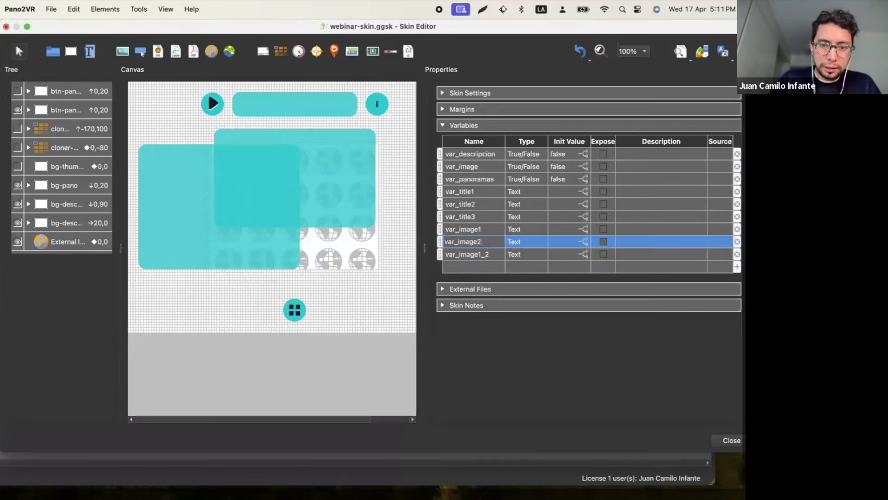
Step: Rename the second copy of var_image1 as var_image3
double_click(495, 254)
key("Right")
key("BackSpace")
key("BackSpace")
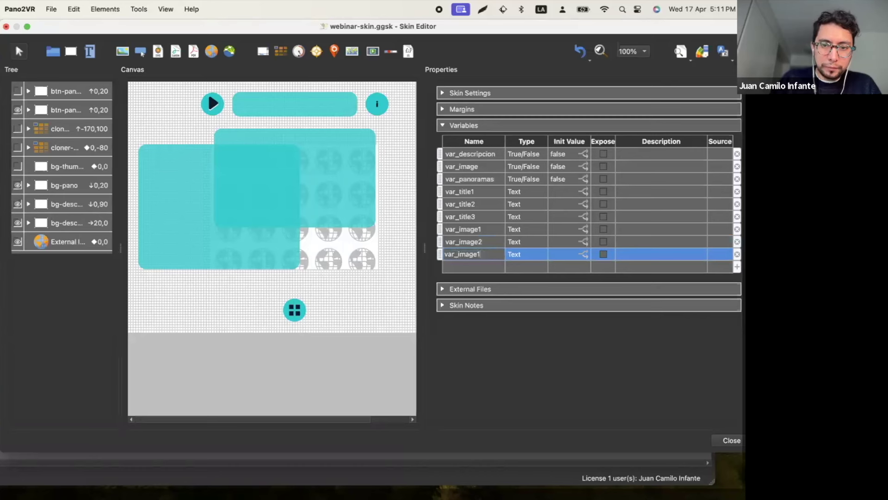
type("3")
left_click(479, 268)
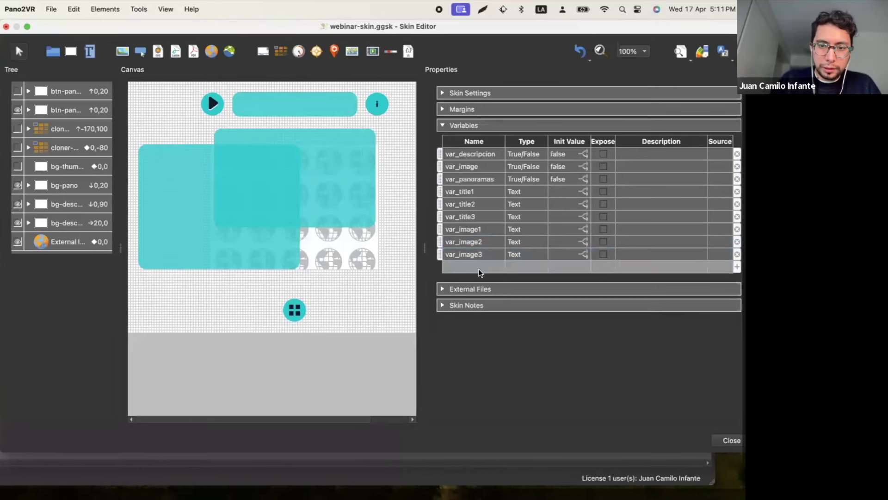
Step: Add a new variable named var_description1 below the image variables
double_click(454, 272)
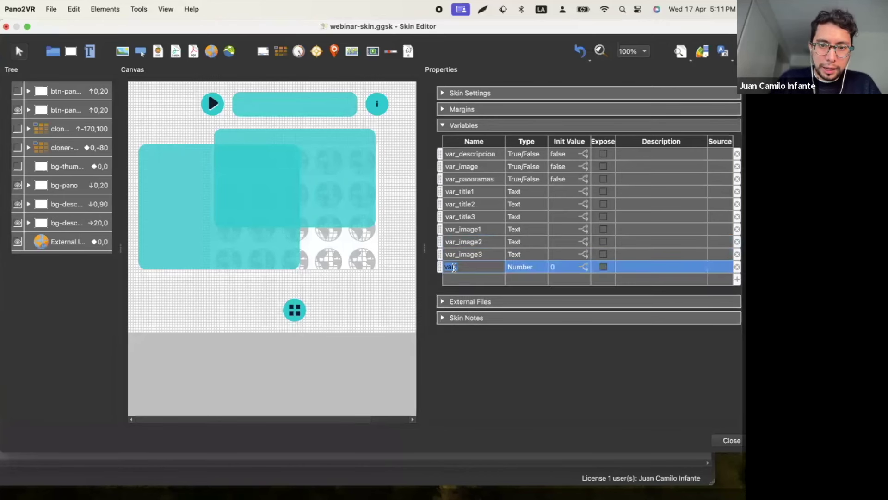
type("Var")
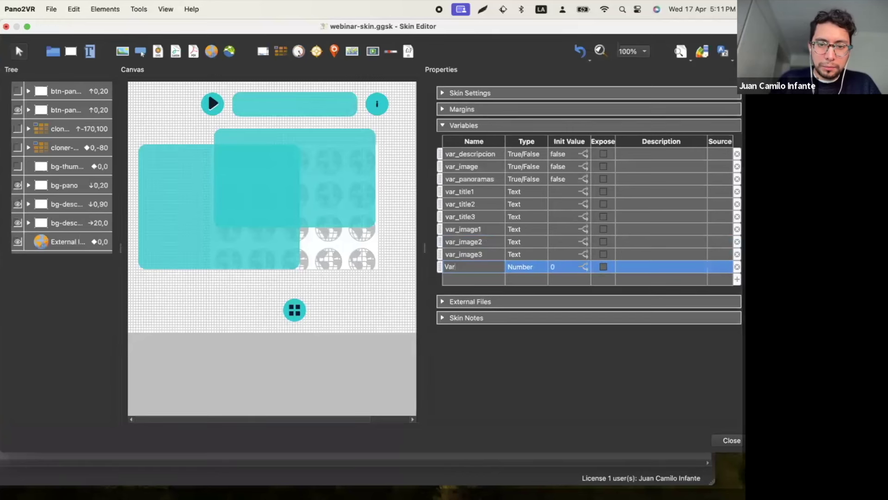
type("var")
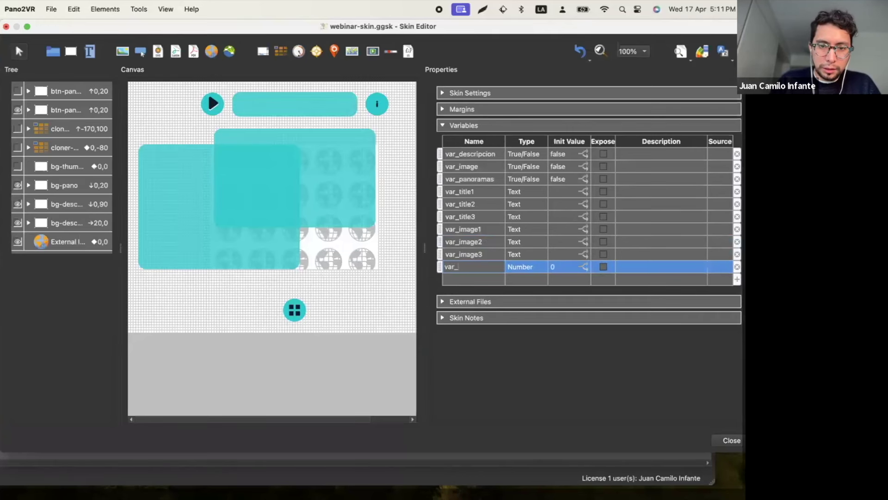
type("_description1")
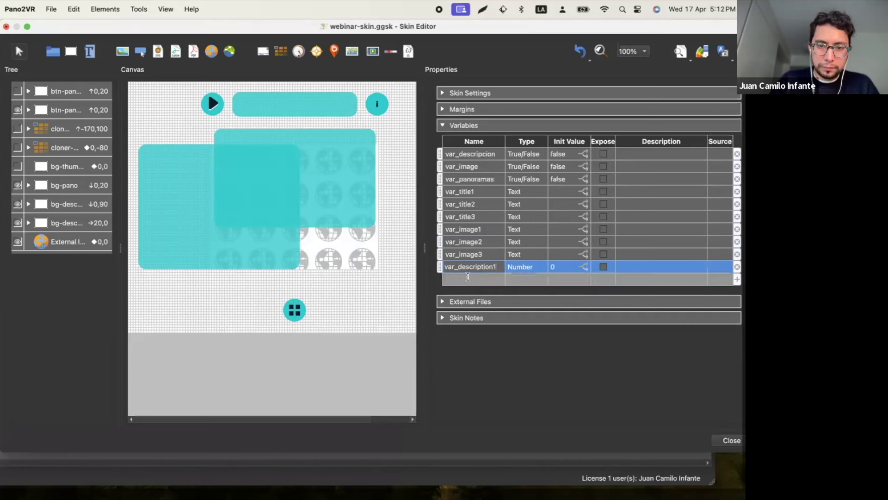
Step: Duplicate the var_description1 variable twice and rename the first copy var_description2
right_click(439, 265)
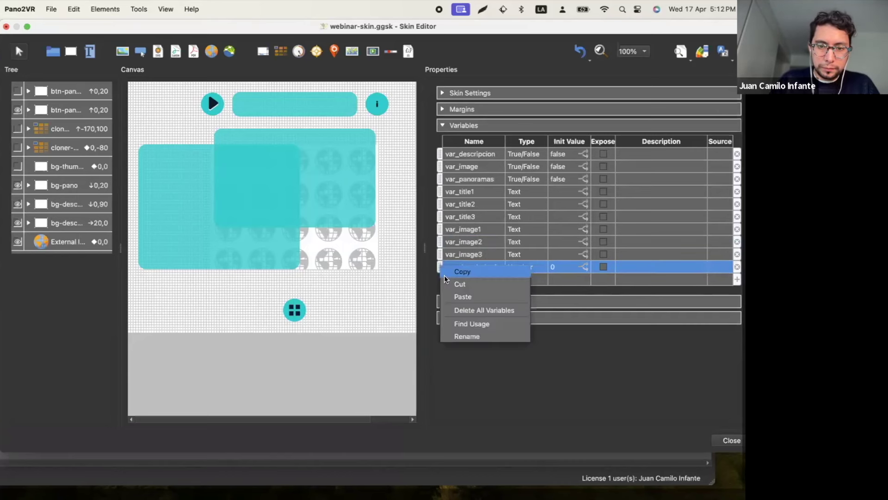
left_click(439, 356)
key("super+v")
key("super+v")
double_click(495, 280)
key("Return")
key("BackSpace")
key("BackSpace")
key("BackSpace")
type("2")
key("Return")
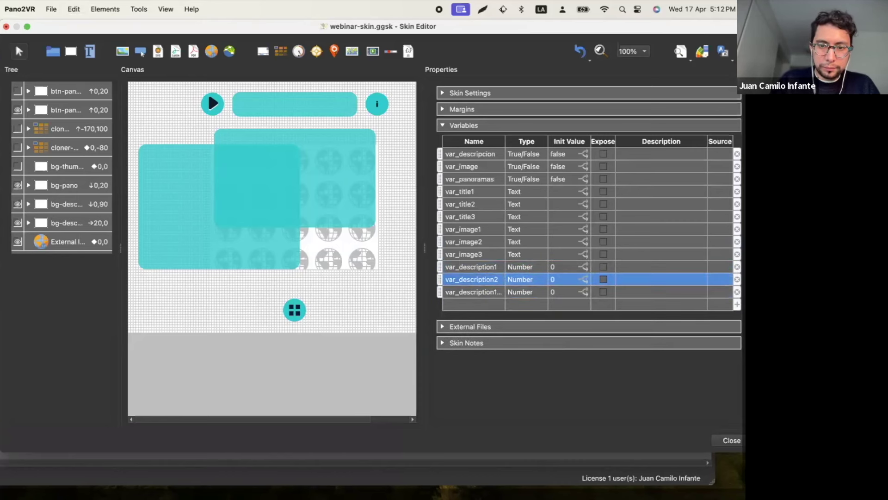
Step: Set the type of var_description1, var_description2 and the remaining description copy to Text
double_click(515, 267)
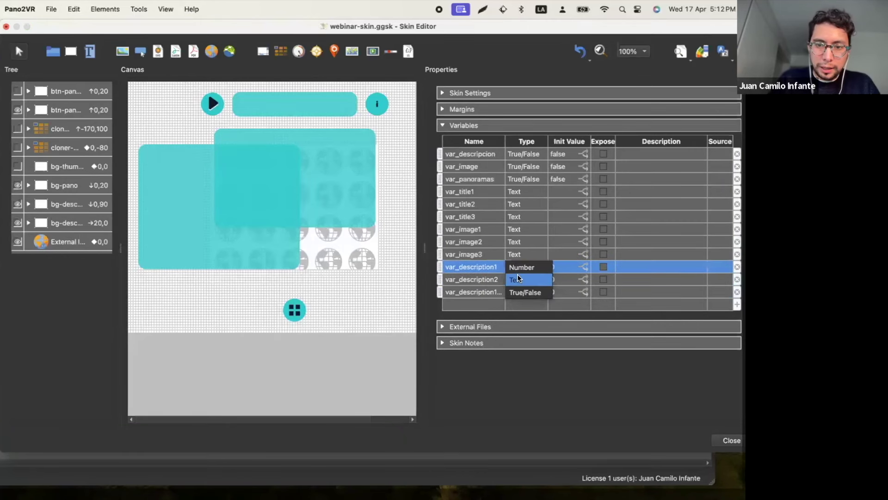
left_click(520, 279)
double_click(521, 279)
left_click(521, 279)
left_click(521, 290)
double_click(521, 291)
left_click(521, 290)
left_click(521, 304)
Step: Rename the remaining copy of var_description1 as var_description3
double_click(498, 291)
key("BackSpace")
key("BackSpace")
key("BackSpace")
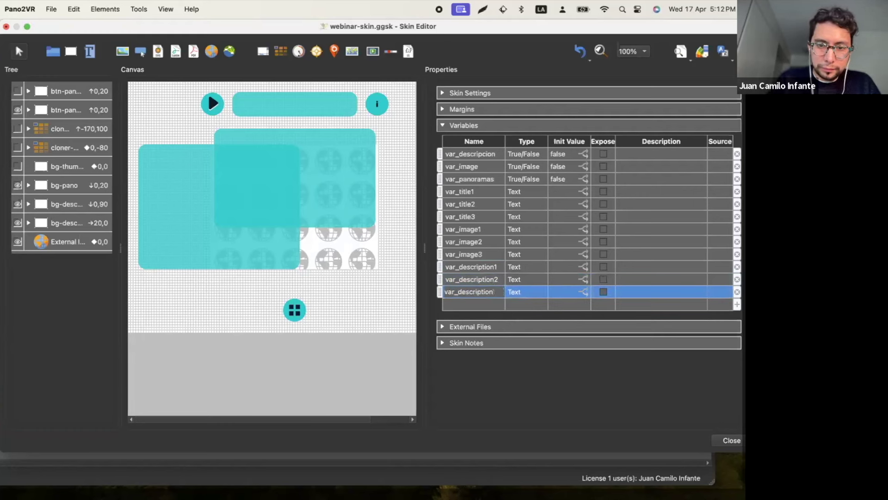
type("3")
left_click(476, 307)
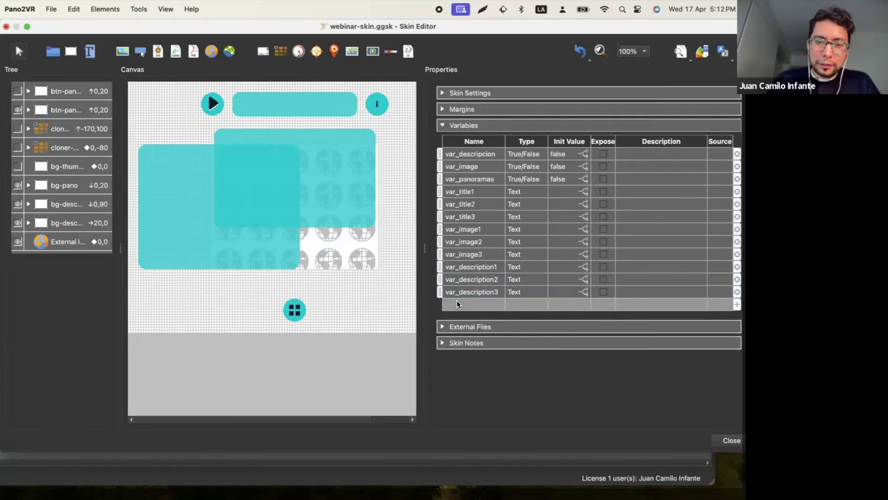
Step: Add a new variable named is_loaded to the skin and set its type to True/False
double_click(457, 301)
type("var")
key("BackSpace")
key("BackSpace")
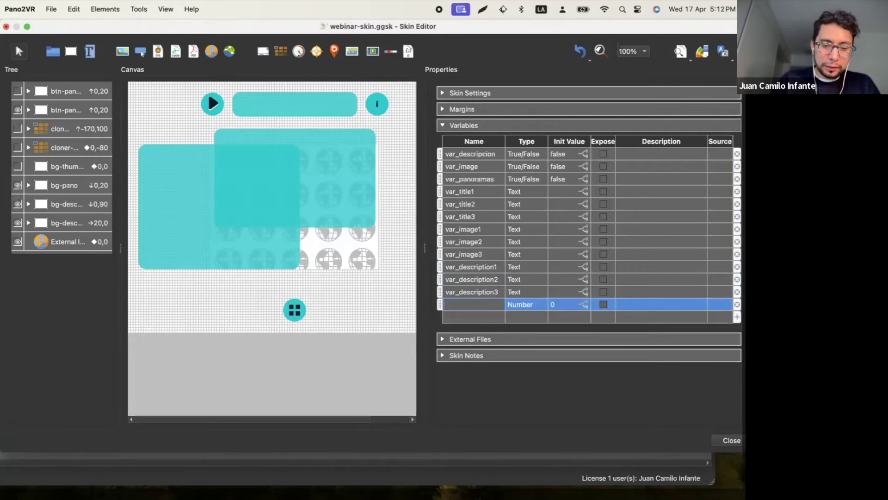
type("is_loaded")
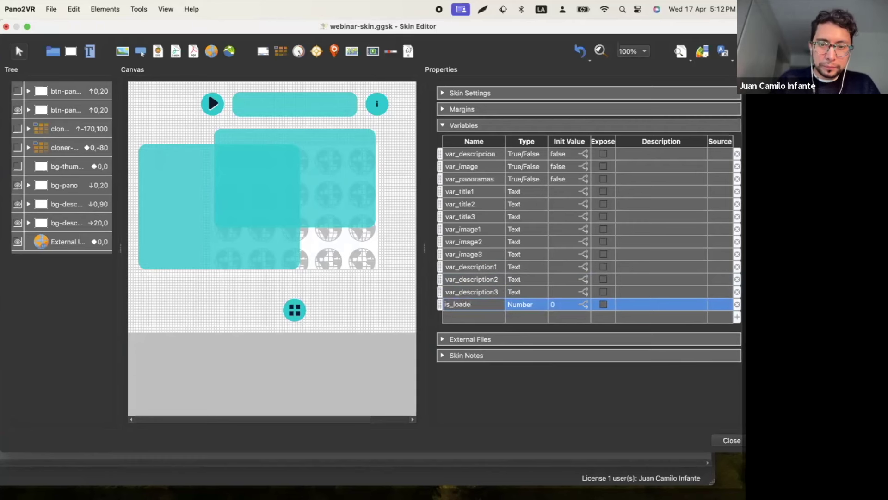
left_click(530, 304)
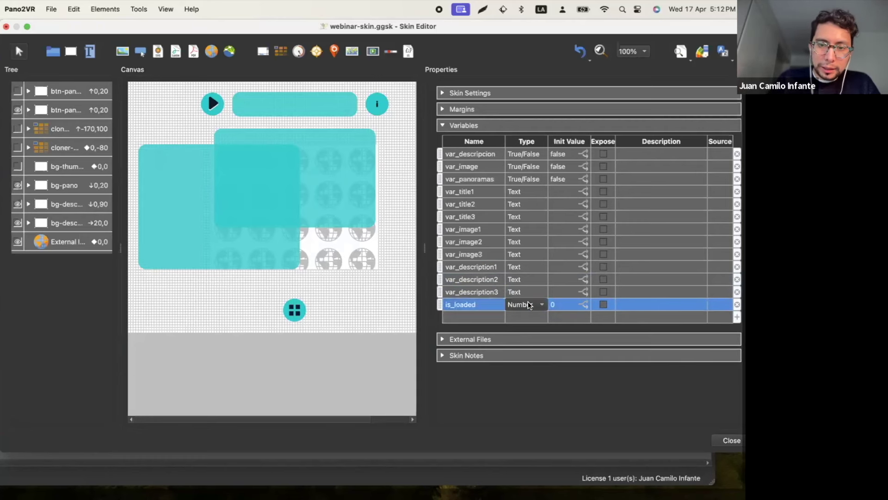
left_click(529, 305)
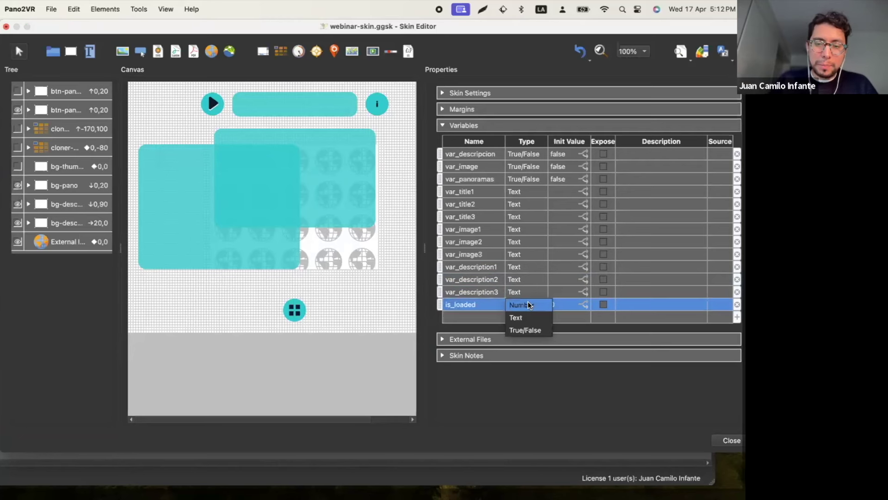
left_click(520, 329)
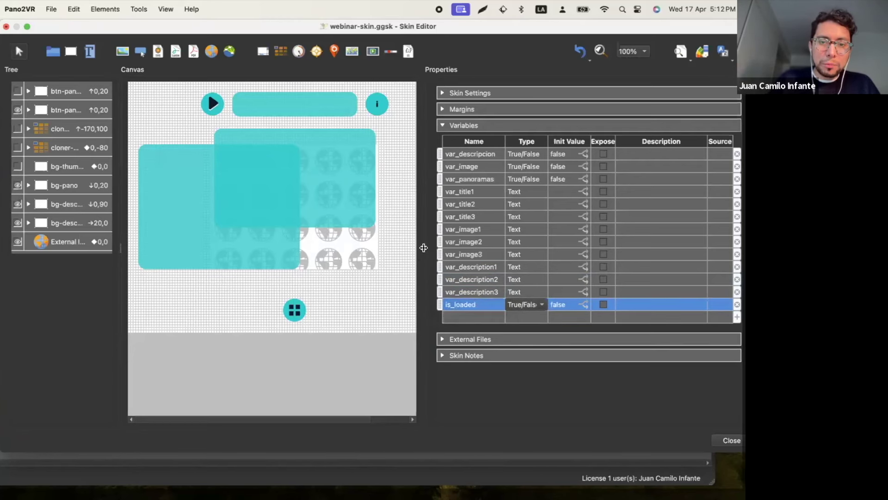
left_click_drag(422, 248, 417, 248)
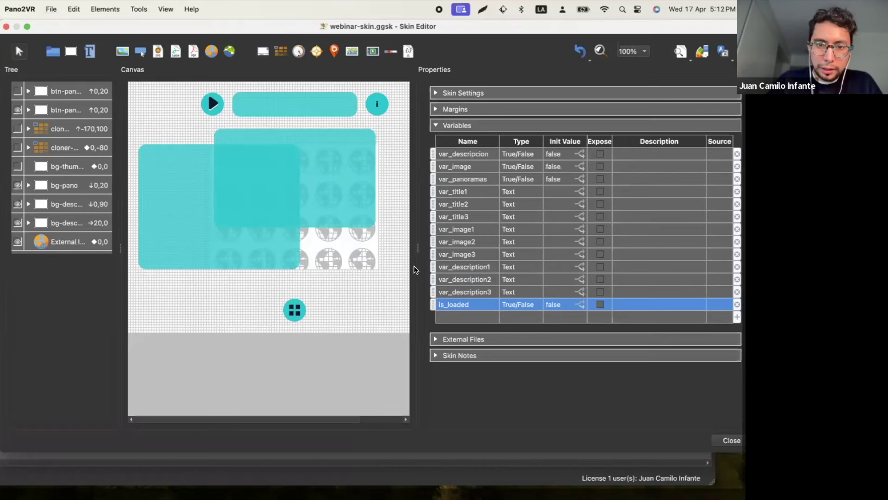
Step: Review the Declare variables and Assign variables slides in the presentation, and return to the Pano2VR Skin Editor
key("ctrl+Left")
key("ctrl+Right")
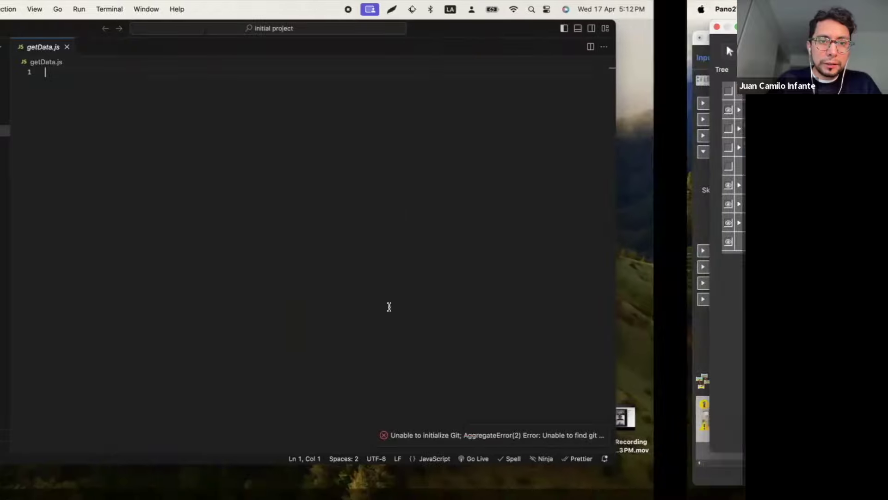
key("ctrl+Right")
key("ctrl+Left")
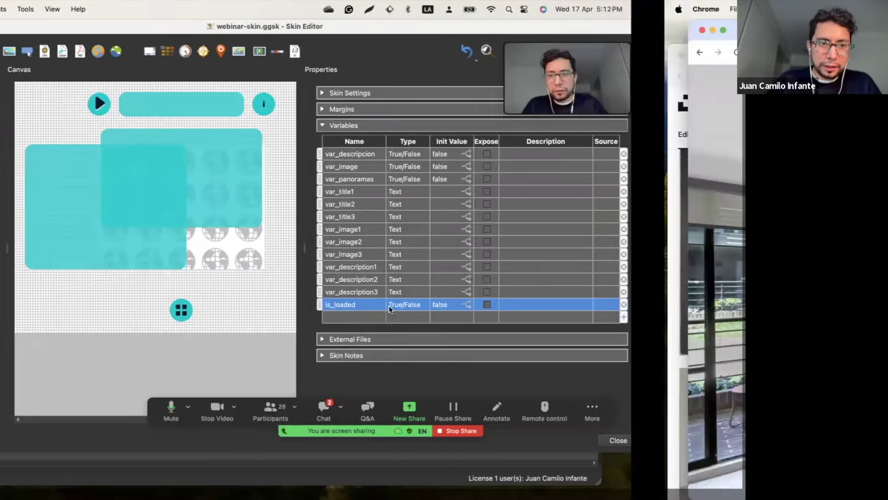
key("ctrl+Left")
key("ctrl+Left")
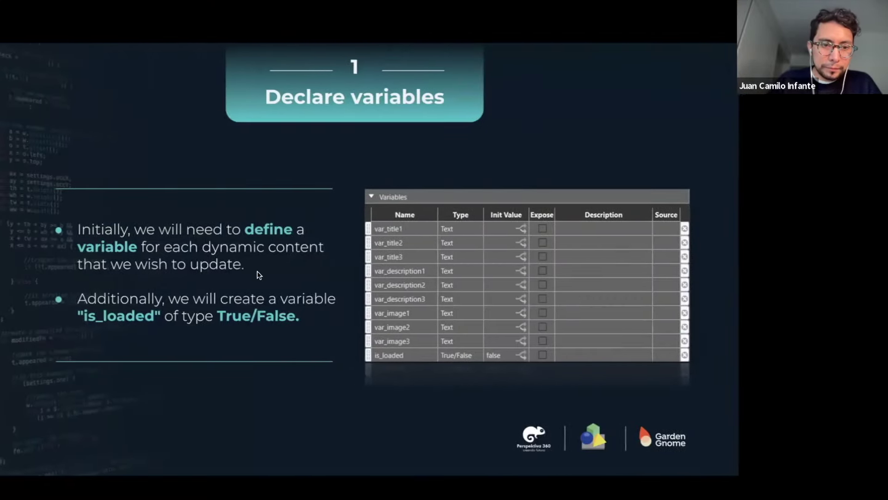
key("Right")
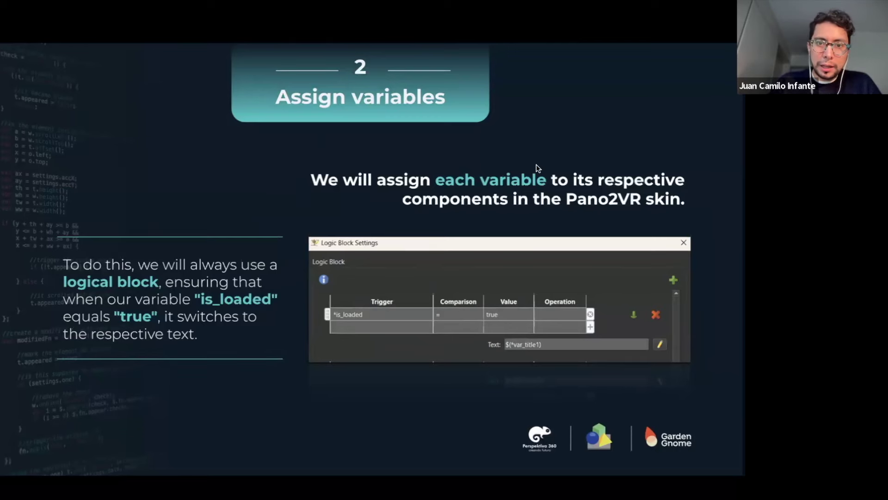
key("ctrl+Right")
key("ctrl+Right")
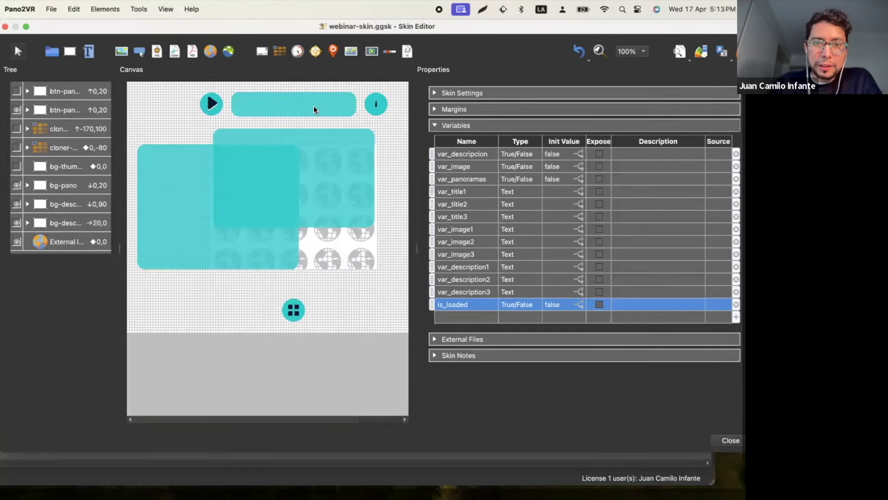
left_click(297, 105)
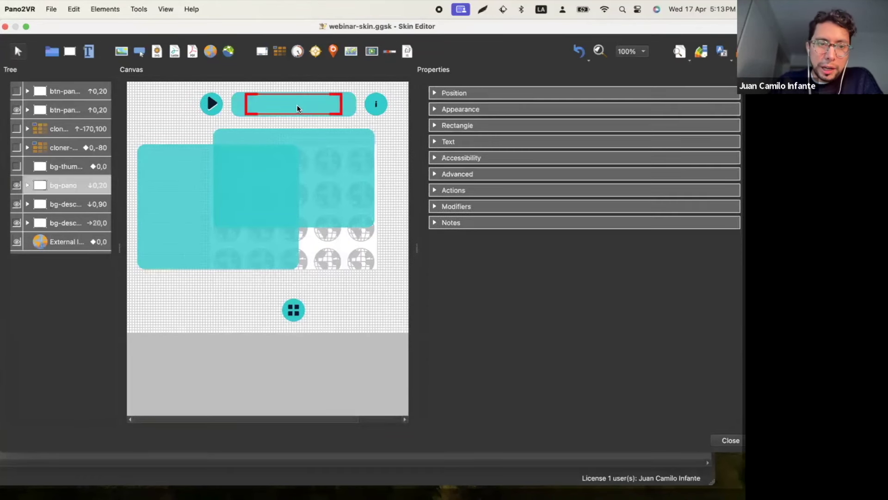
left_click(193, 217)
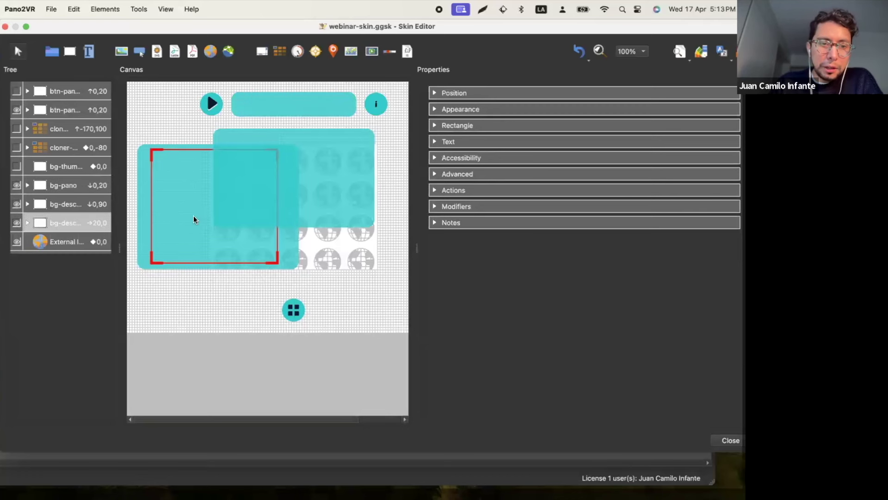
left_click(338, 250)
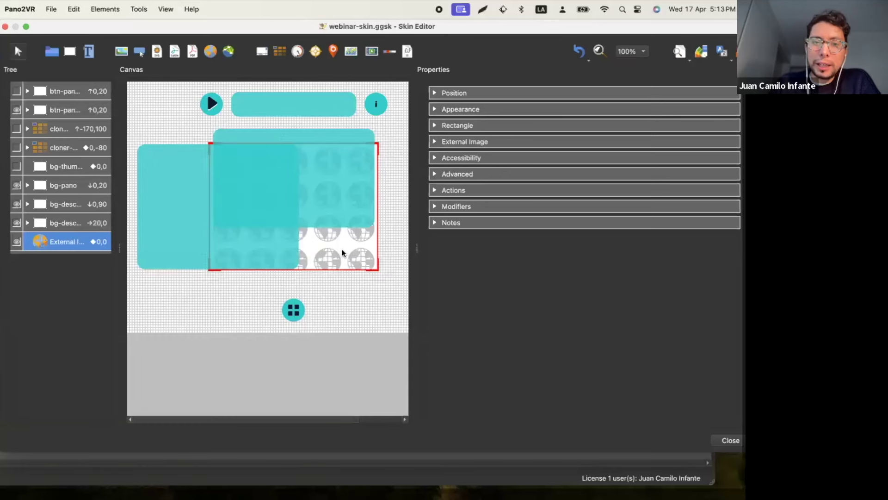
Step: Open the logic block for the bg-pano title box's text and remove its existing Node ID conditions
left_click(291, 105)
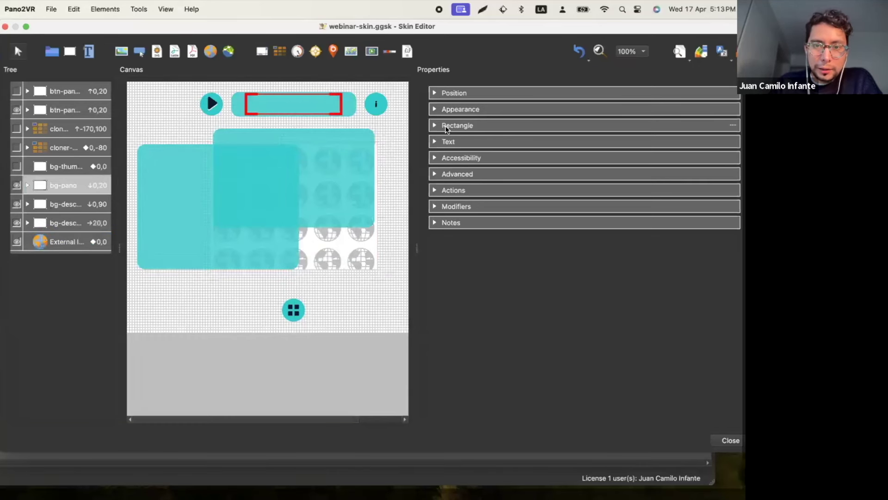
left_click(433, 143)
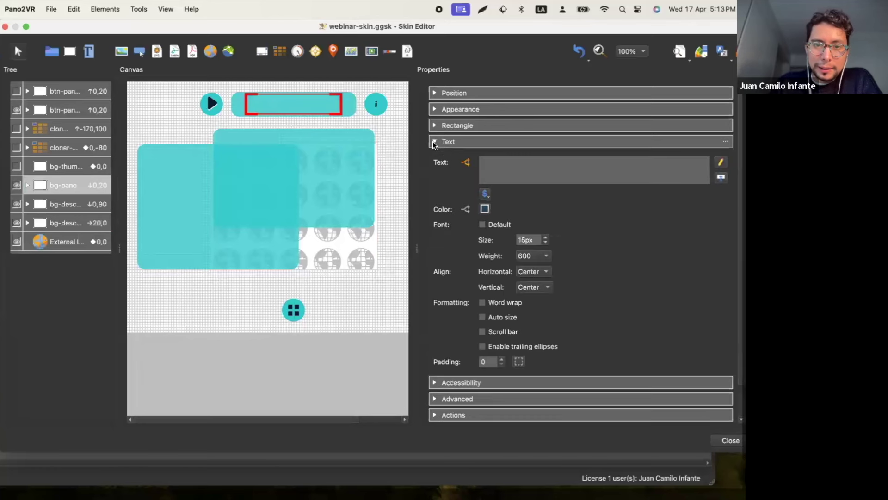
left_click(466, 162)
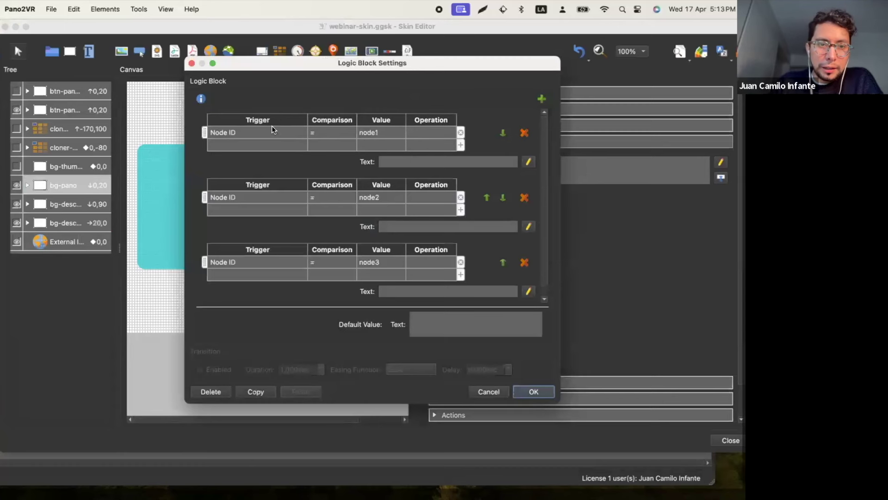
left_click_drag(437, 65, 416, 66)
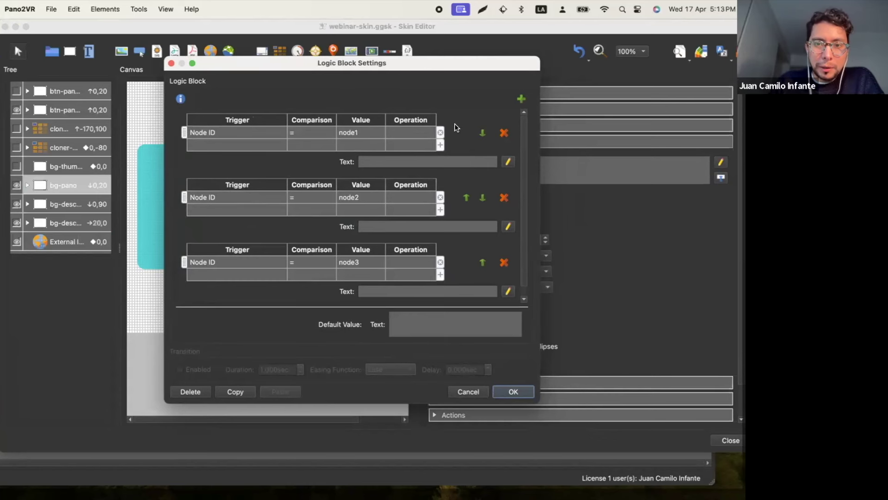
left_click(504, 132)
left_click(510, 132)
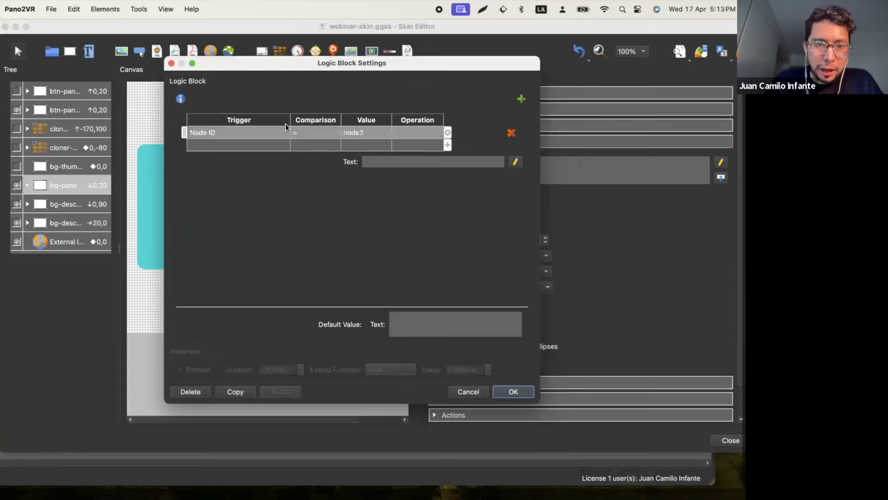
left_click(448, 132)
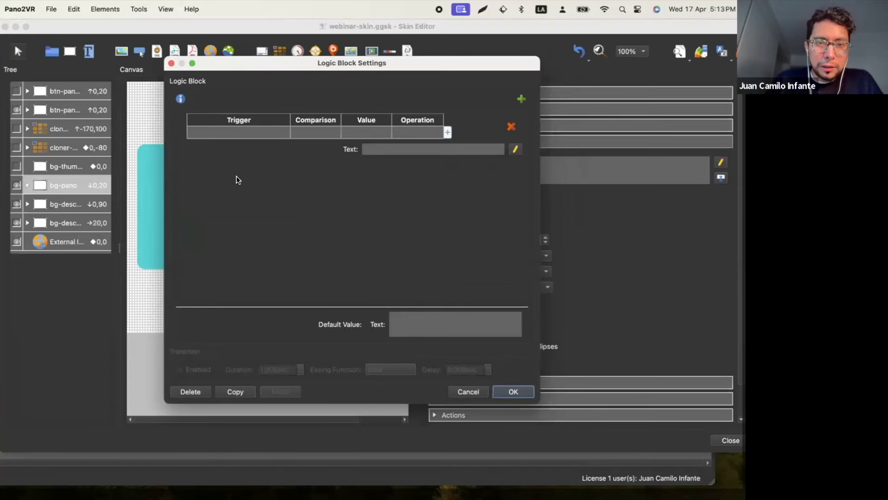
Step: Add a trigger to the empty logic block that checks for Node ID = node1
left_click_drag(295, 67, 239, 58)
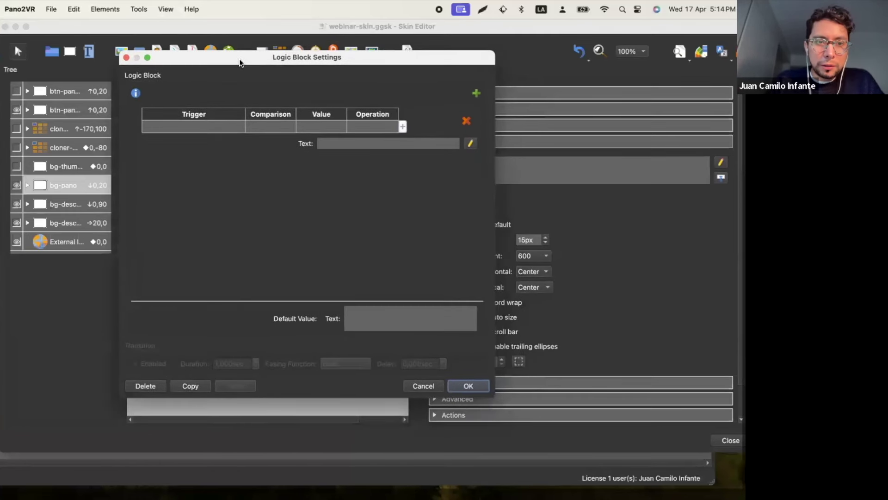
left_click(209, 128)
left_click(209, 127)
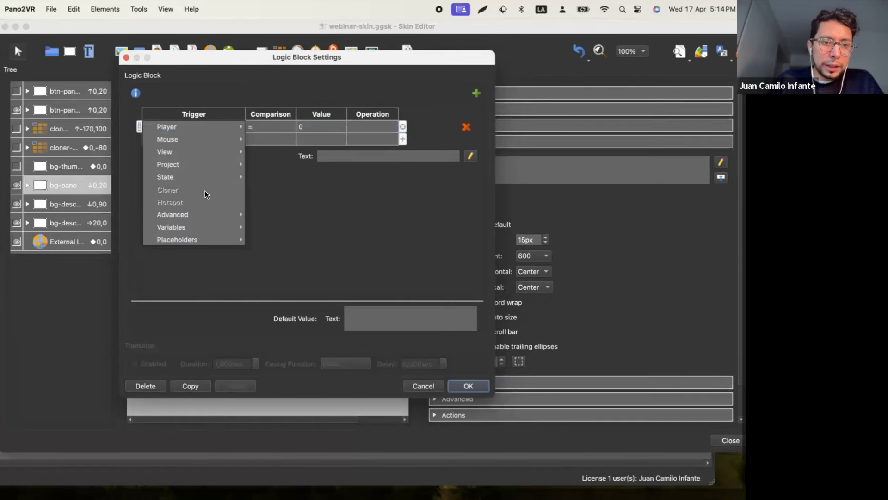
mouse_move(195, 160)
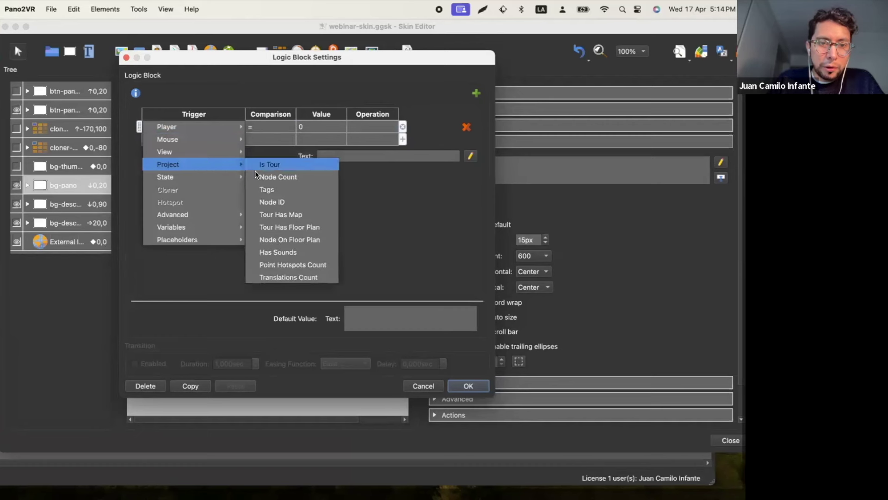
left_click(266, 202)
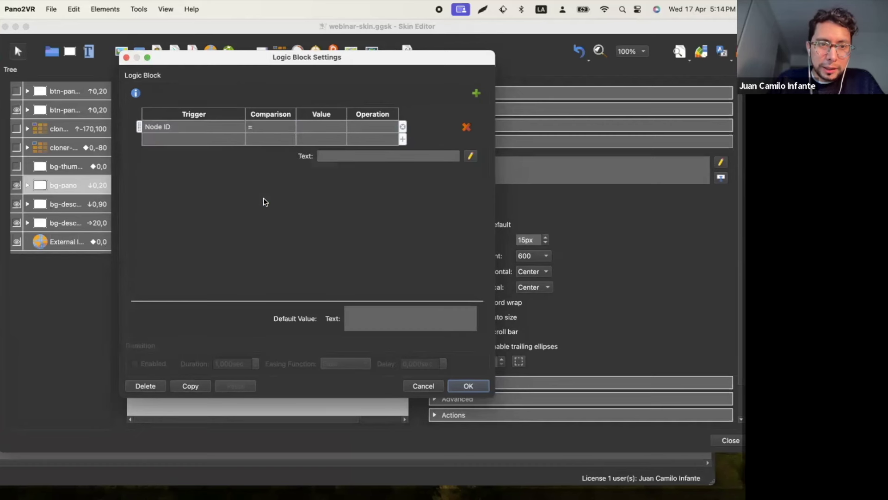
double_click(306, 126)
type("node")
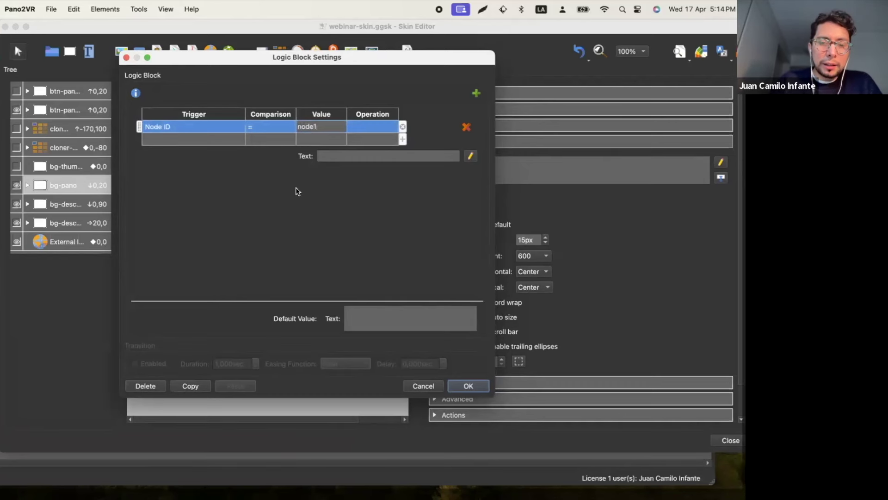
type("1")
key("Return")
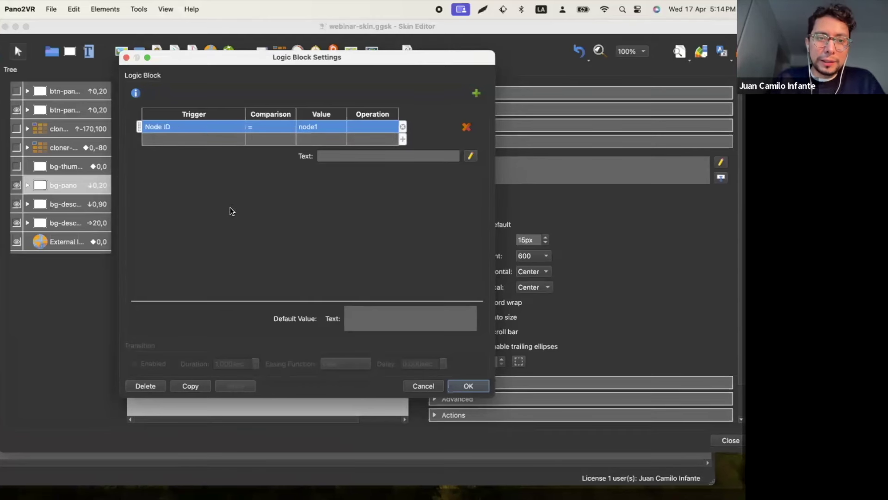
Step: Add a second trigger to the node1 block, joined with And, requiring the variable is_loaded = true
left_click(235, 143)
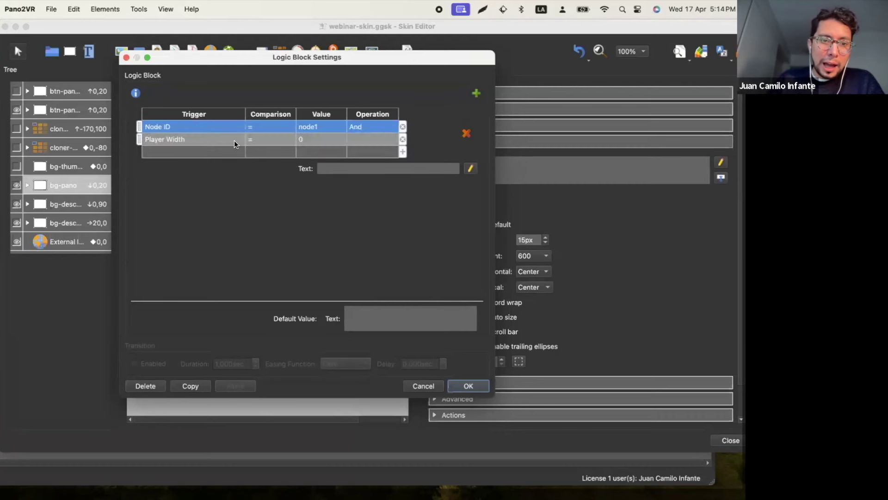
left_click(234, 140)
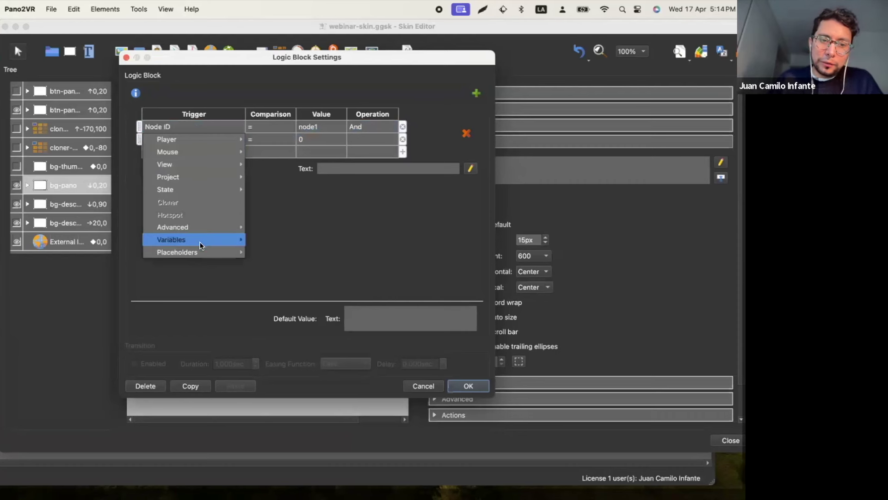
mouse_move(200, 244)
left_click(275, 391)
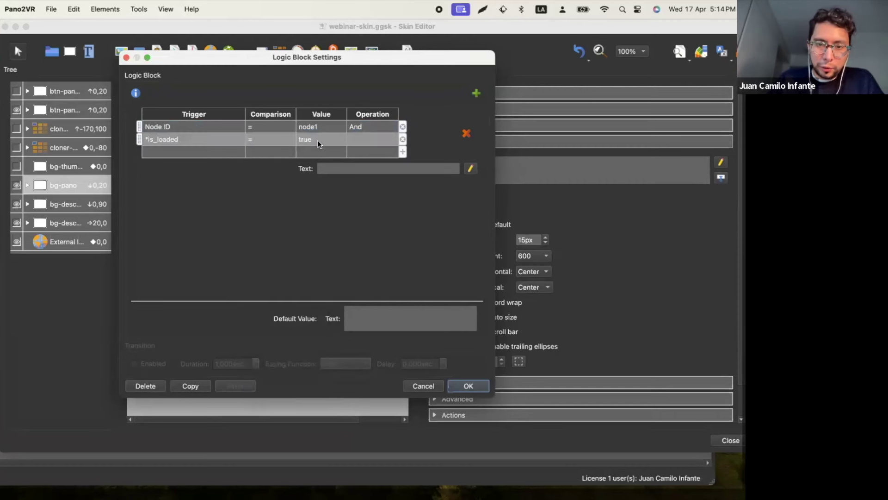
Step: Set the text of the node1 block to the variable placeholder $(*var_title1)
left_click(330, 168)
left_click(330, 167)
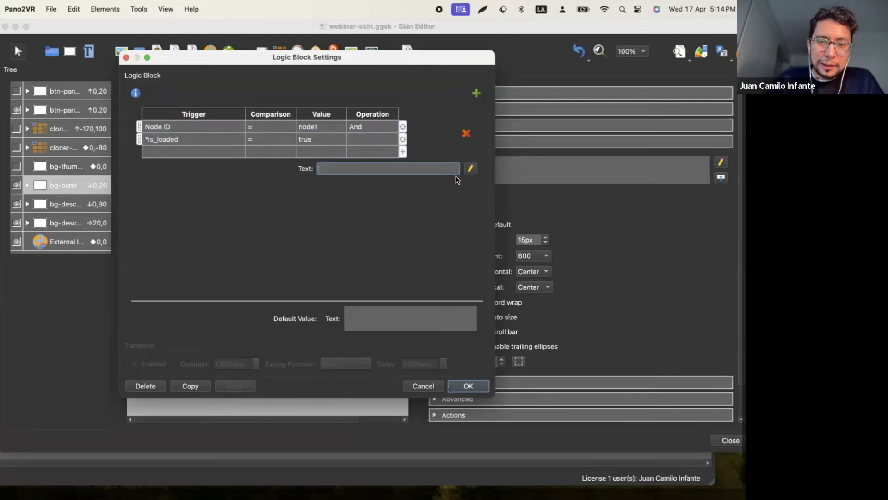
left_click(470, 169)
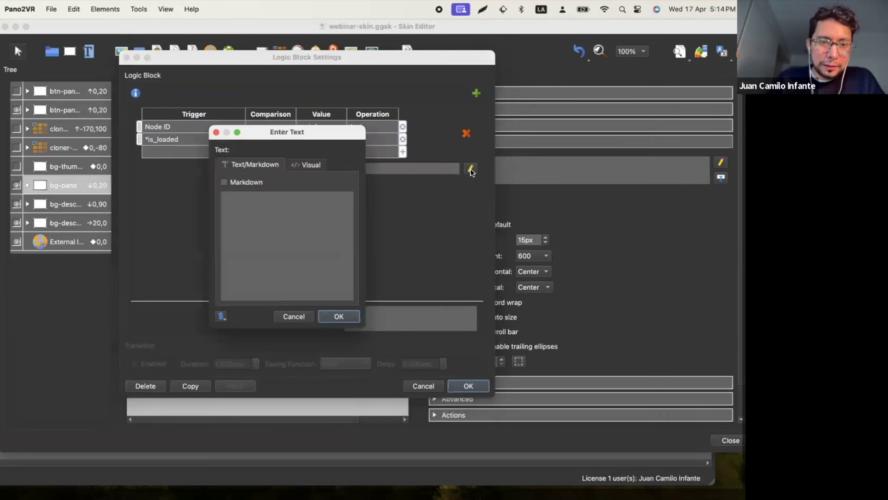
left_click(300, 316)
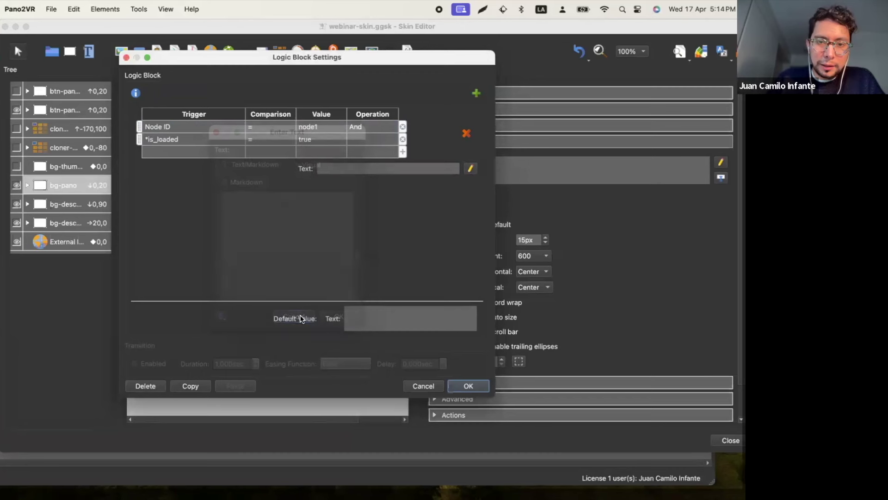
left_click(471, 169)
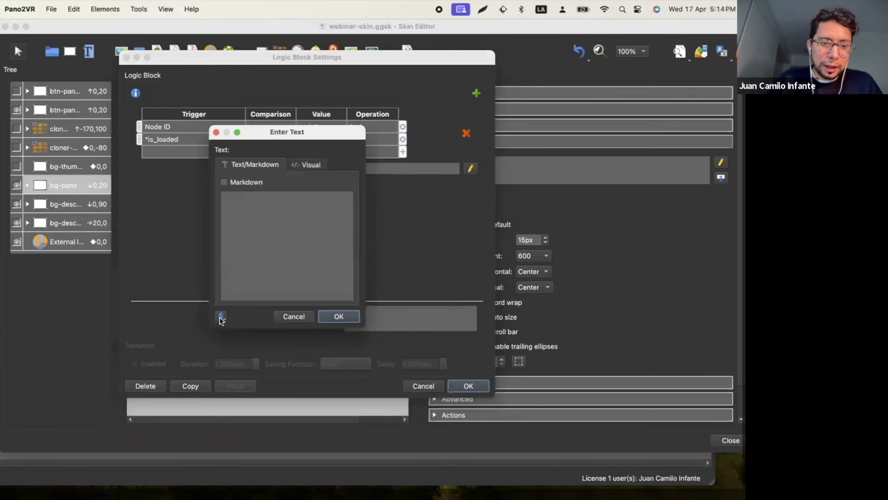
left_click(221, 317)
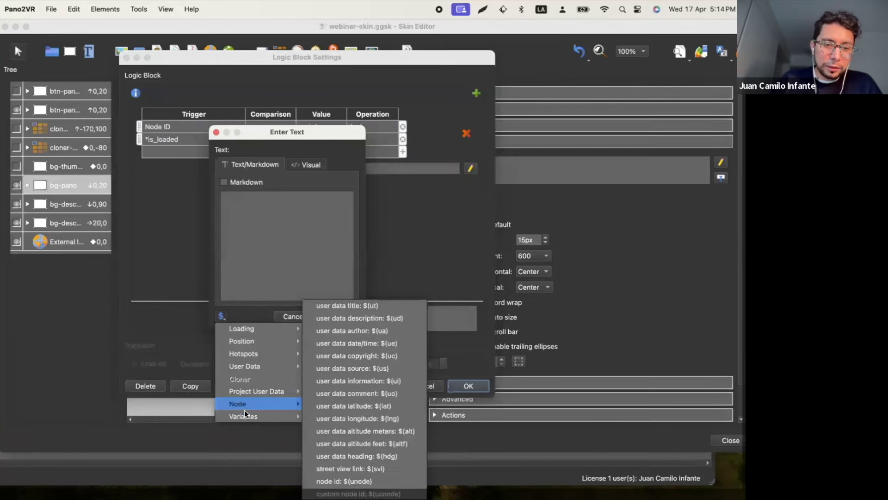
mouse_move(246, 411)
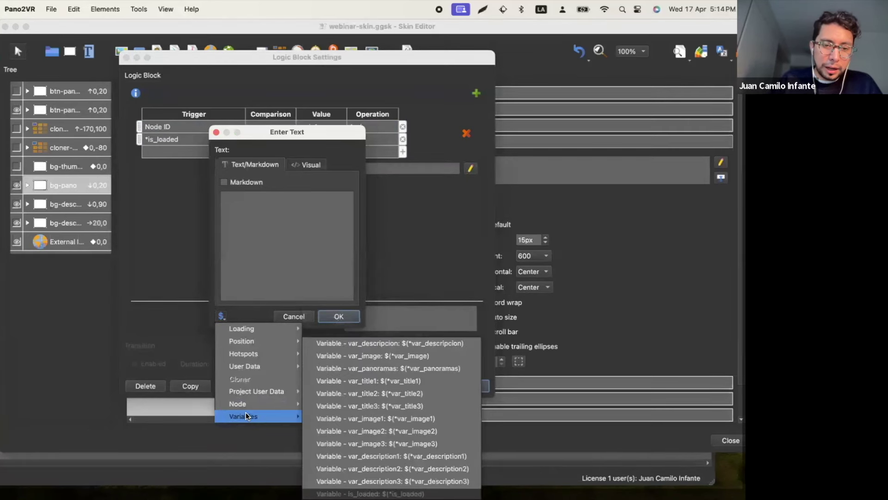
left_click(378, 380)
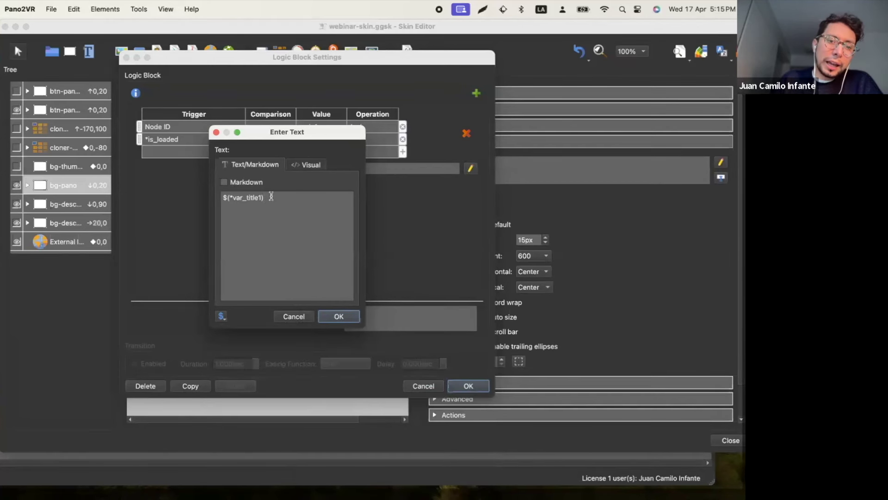
left_click(326, 316)
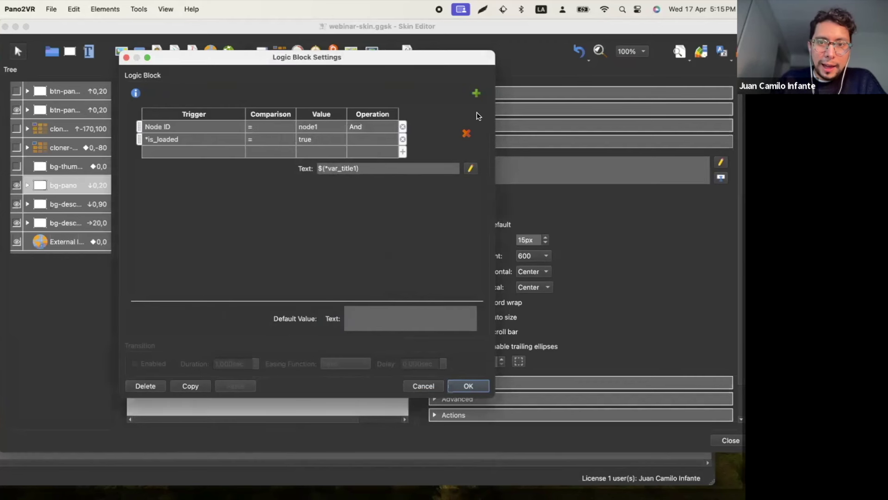
Step: Add a second block to the title text logic with the trigger Node ID = node2
left_click(476, 94)
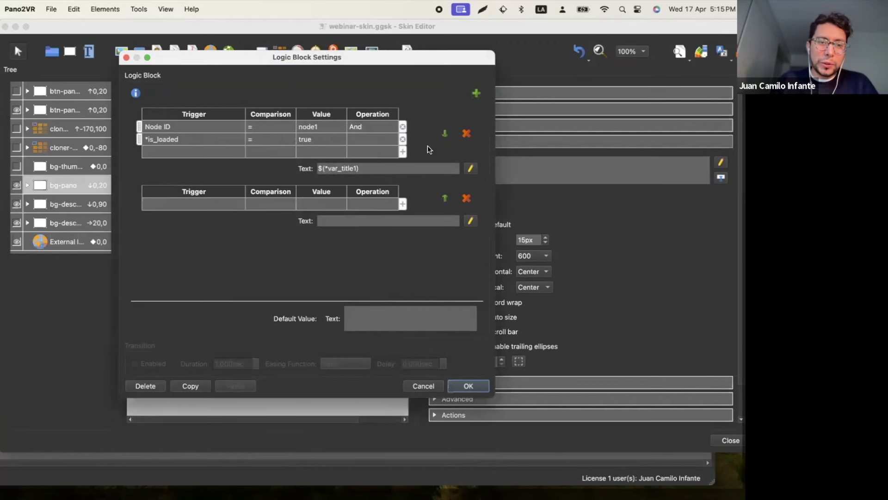
left_click(191, 204)
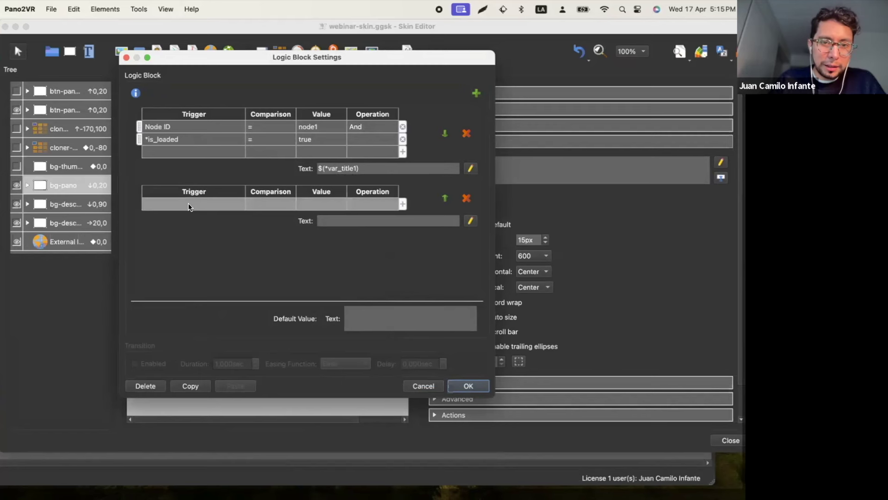
double_click(190, 204)
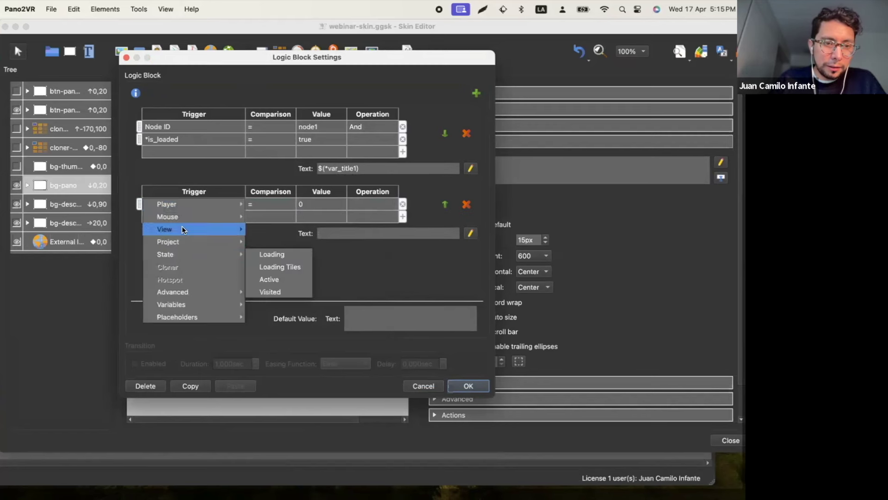
mouse_move(177, 216)
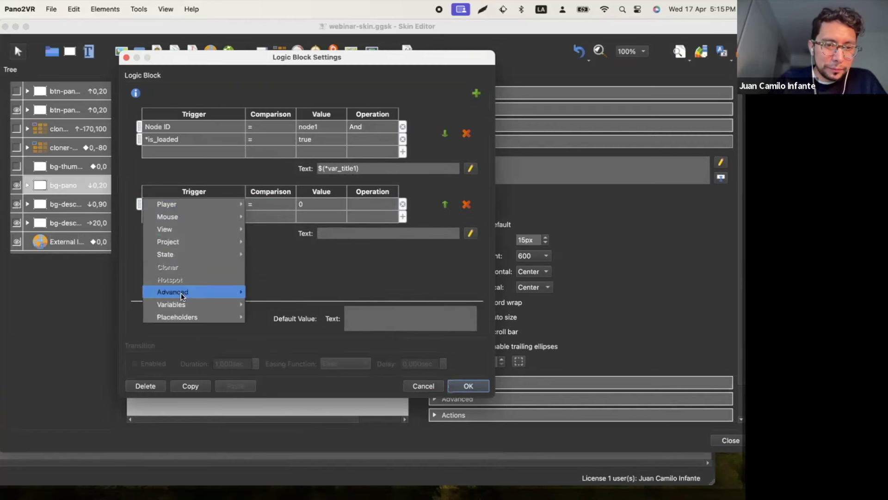
mouse_move(182, 241)
left_click(306, 274)
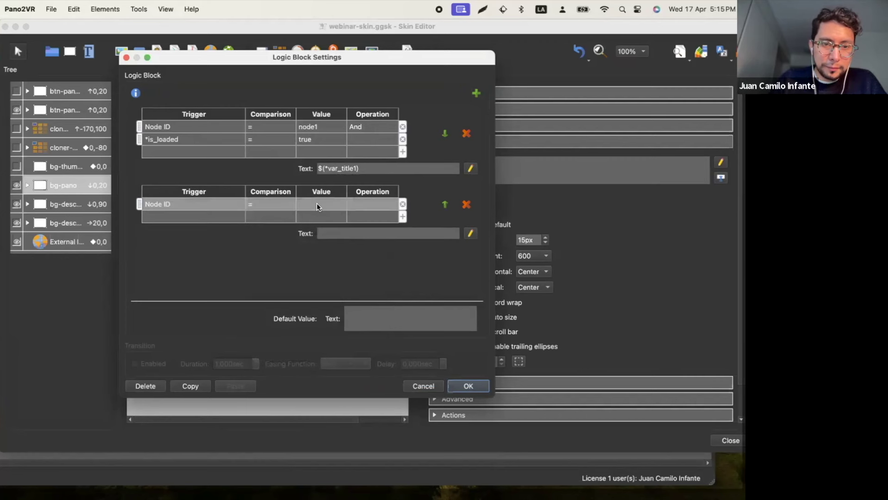
type("node1")
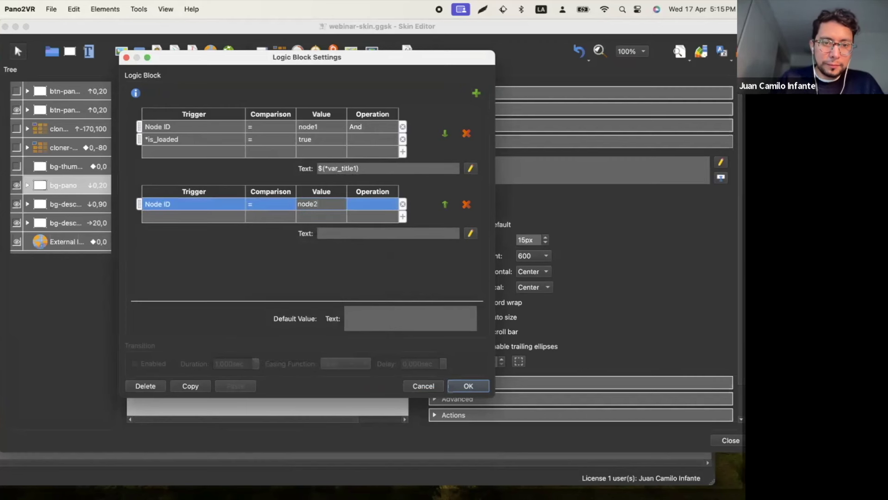
Step: Add an And trigger to the node2 block requiring the variable is_loaded = true
left_click(215, 215)
left_click(215, 215)
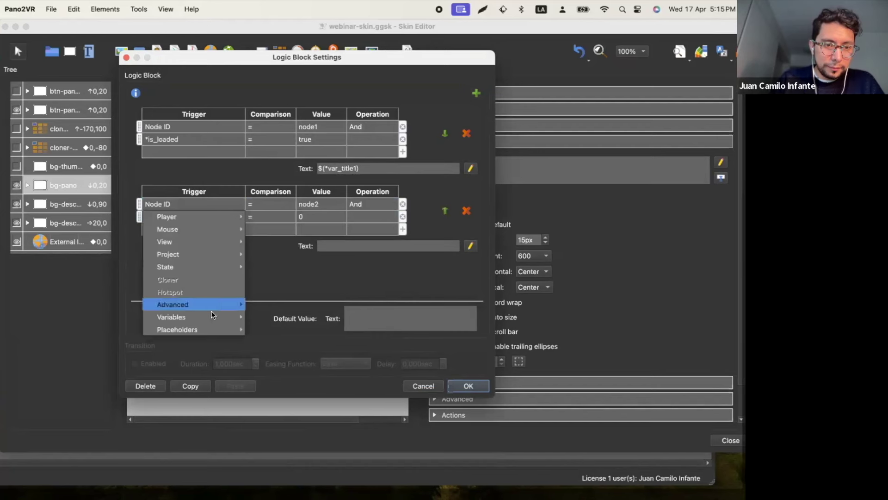
mouse_move(211, 317)
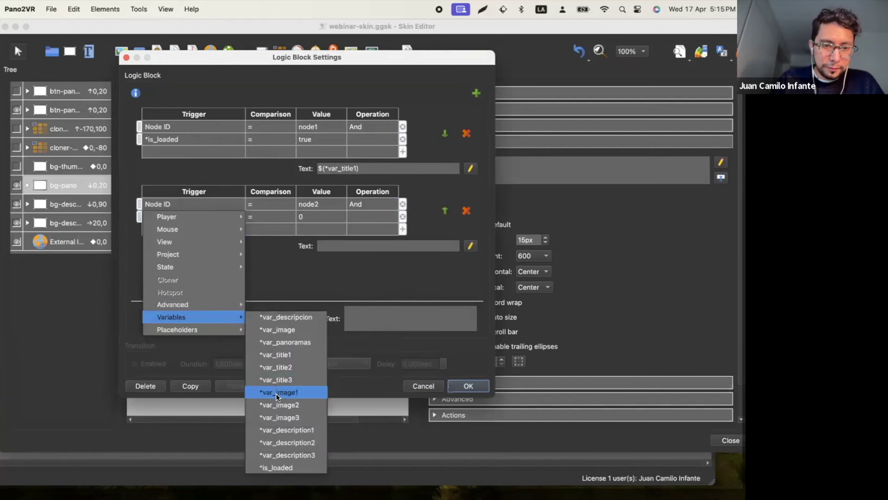
left_click(273, 467)
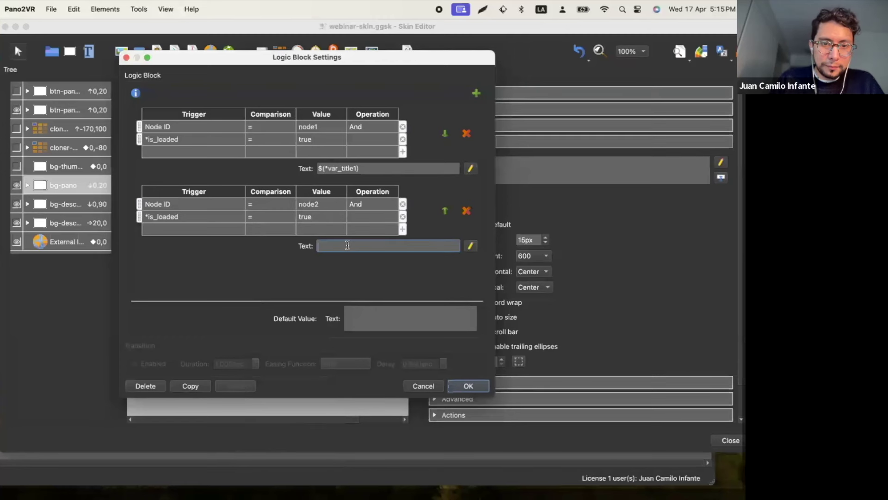
Step: Set the text of the node2 block to the variable placeholder $(*var_title2)
left_click(360, 168)
triple_click(370, 169)
key("super+c")
left_click(354, 243)
key("super+v")
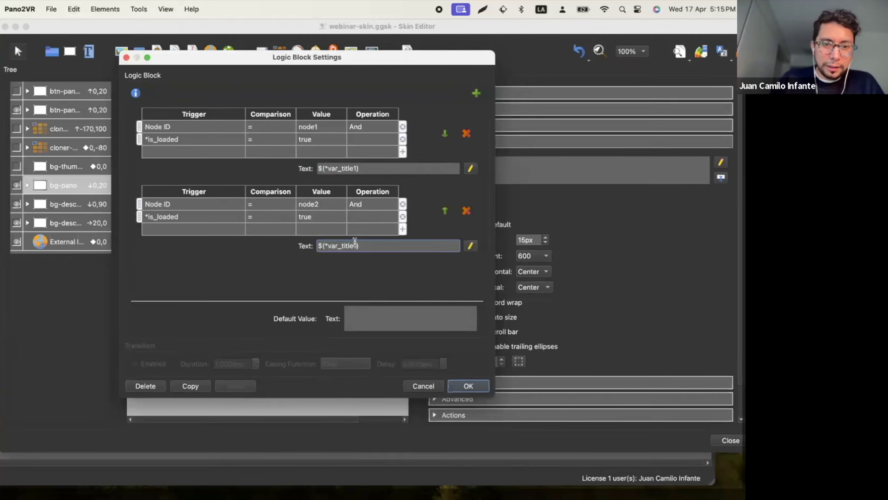
key("BackSpace")
type("2")
left_click(435, 277)
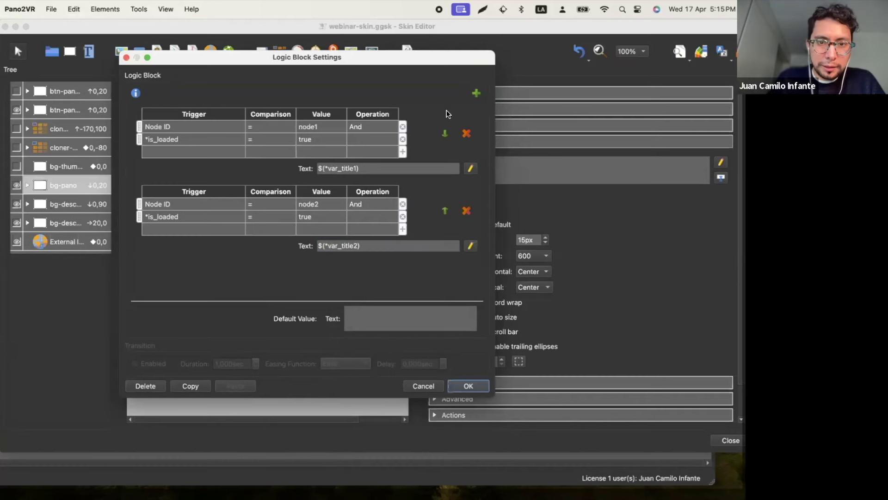
Step: Add a third block to the title text logic with the trigger Node ID = node3
left_click(476, 93)
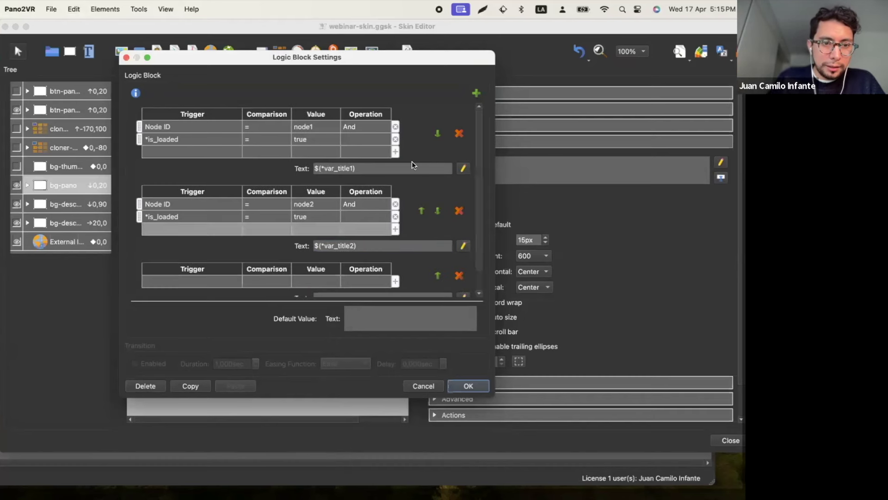
left_click(205, 278)
left_click(197, 259)
left_click(195, 260)
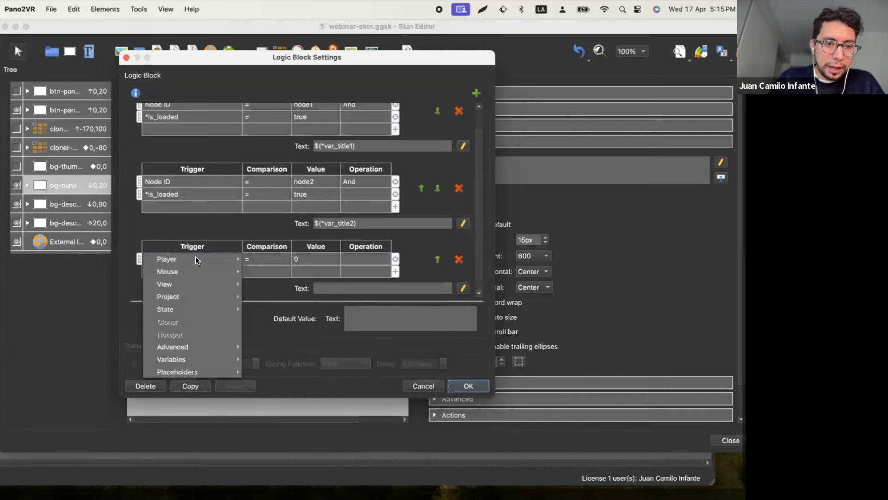
mouse_move(182, 296)
left_click(288, 331)
type("node3")
key("Return")
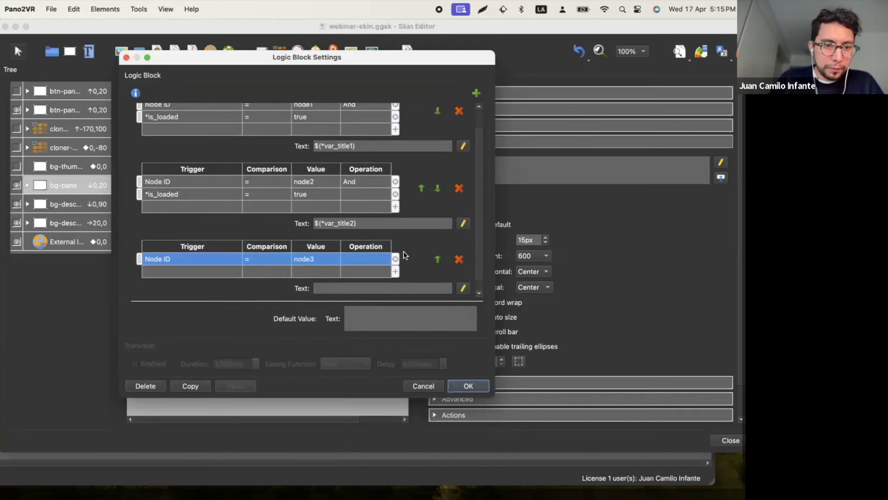
Step: Add a second trigger to the title's node3 block, joined with And, requiring the variable is_loaded = true
left_click(212, 267)
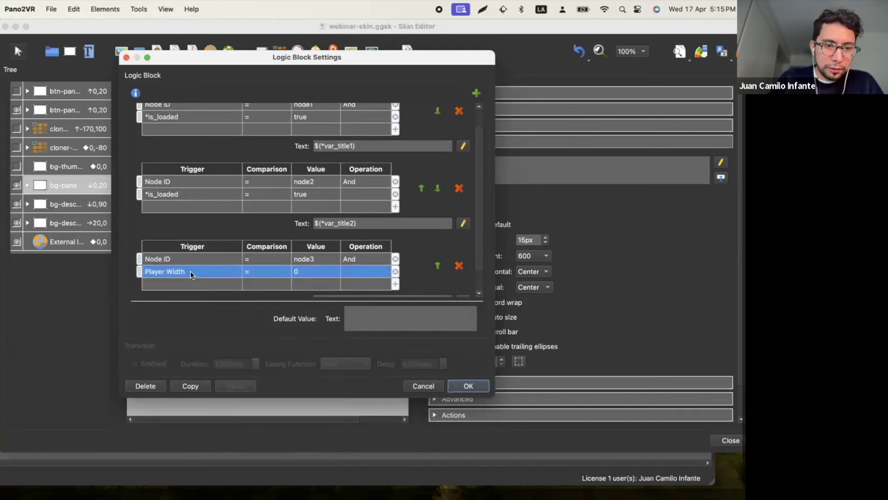
left_click(191, 271)
mouse_move(196, 372)
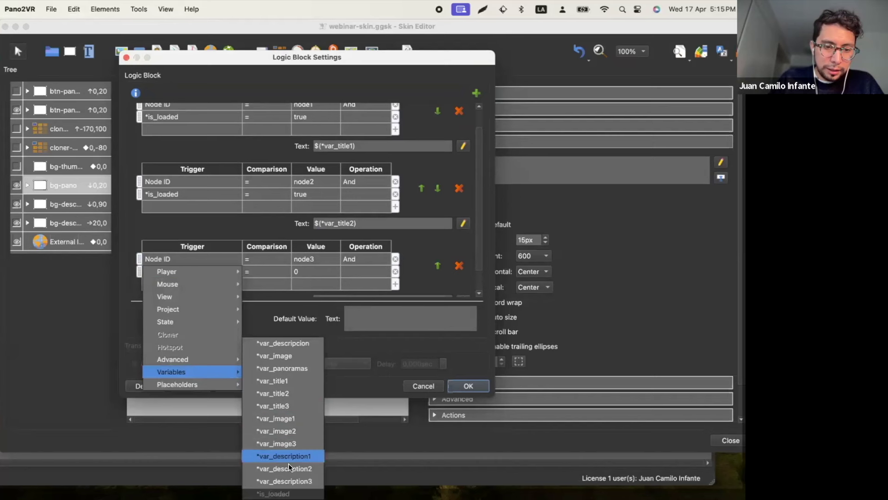
left_click(280, 493)
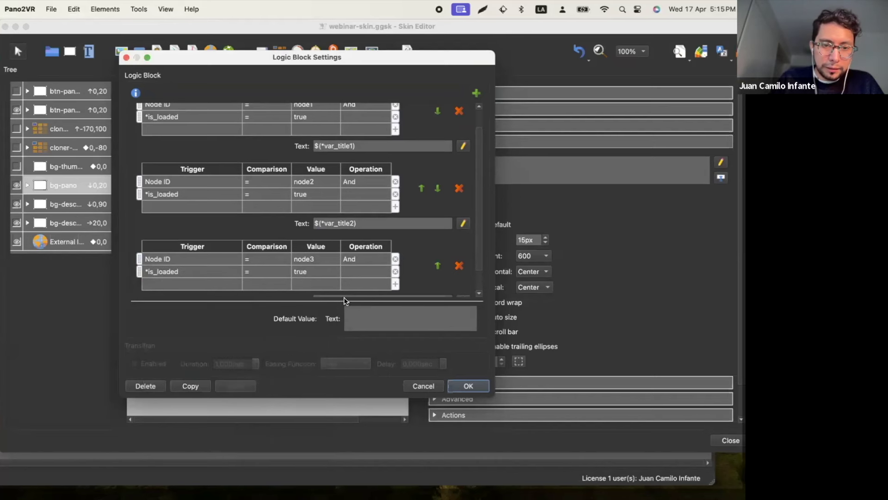
Step: Set the text of the node3 block to $(*var_title3) and accept the title's logic block settings
scroll(412, 265, "down", 1)
left_click(394, 275)
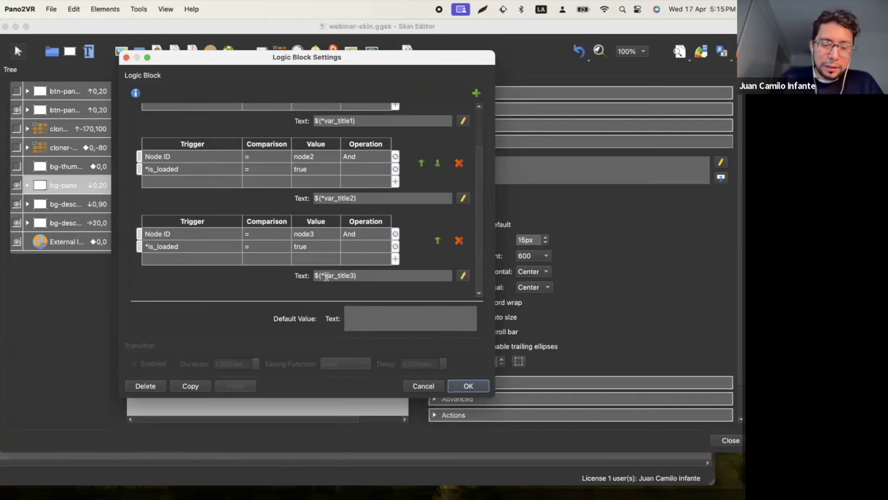
left_click(469, 386)
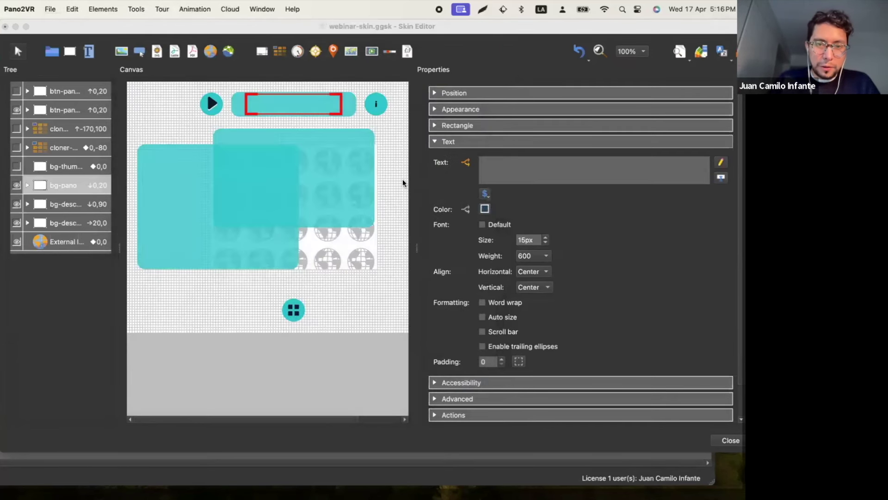
Step: Review the list of variables defined for the skin
left_click(394, 193)
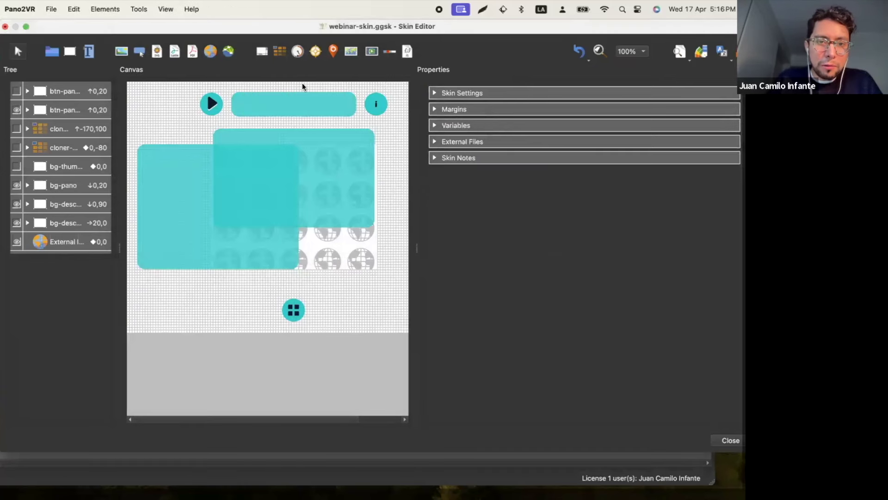
left_click(434, 125)
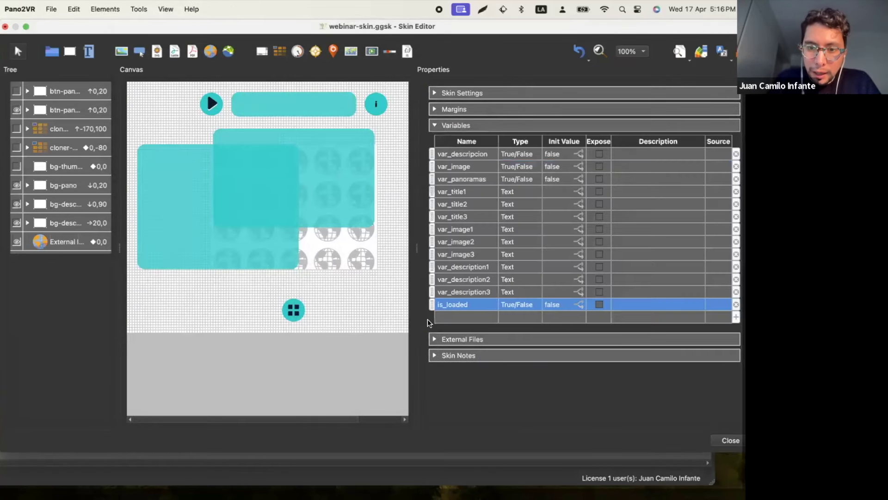
left_click(434, 126)
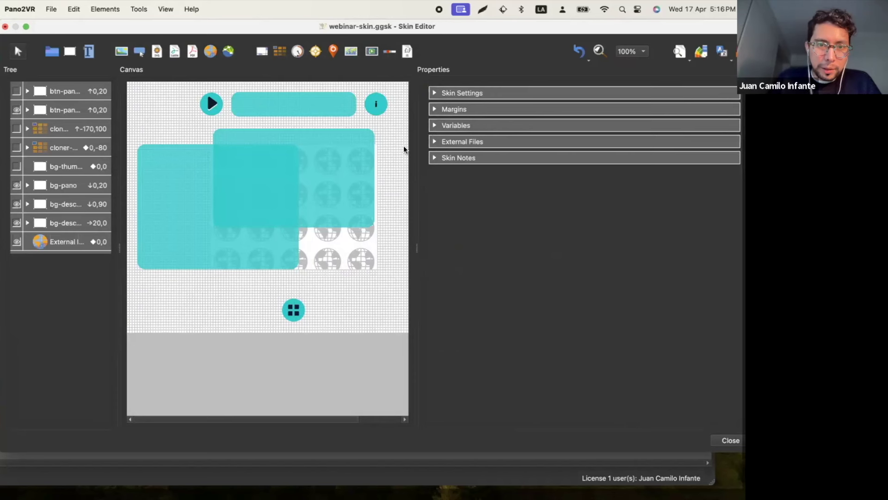
Step: In the text logic of the large description box's text, add an And trigger is_loaded = true to the node1 block
left_click(171, 209)
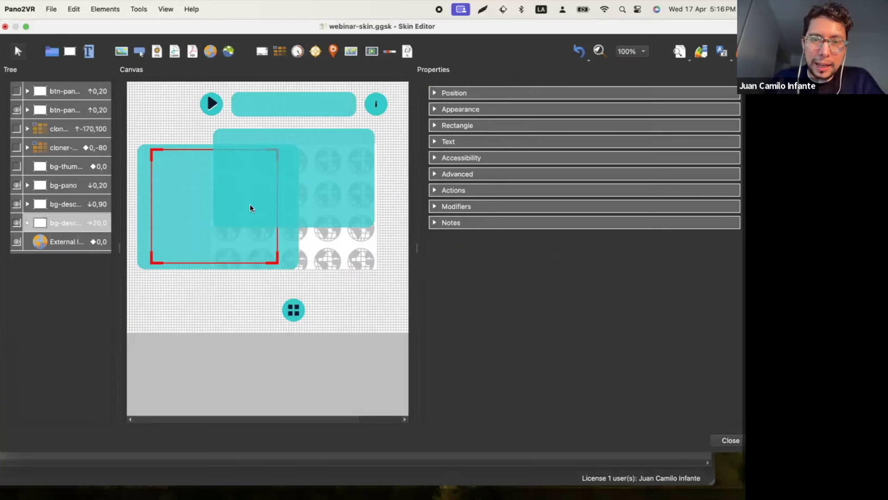
left_click(286, 234)
left_click(198, 222)
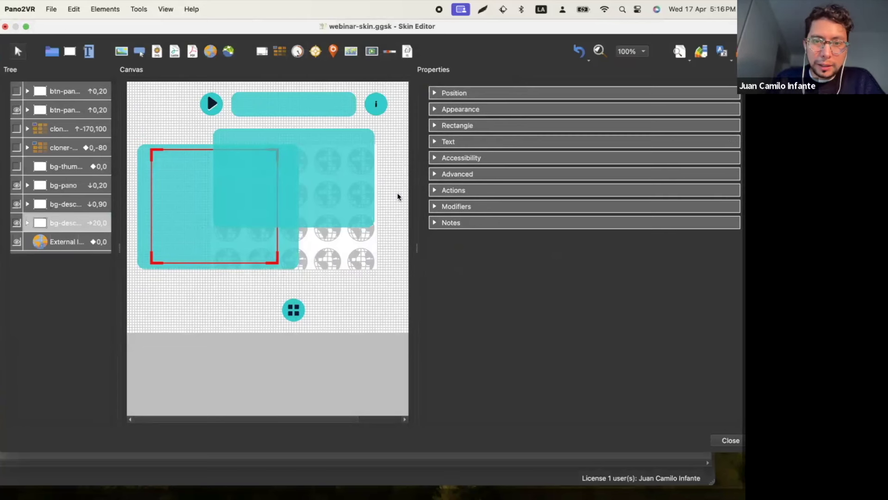
left_click(435, 142)
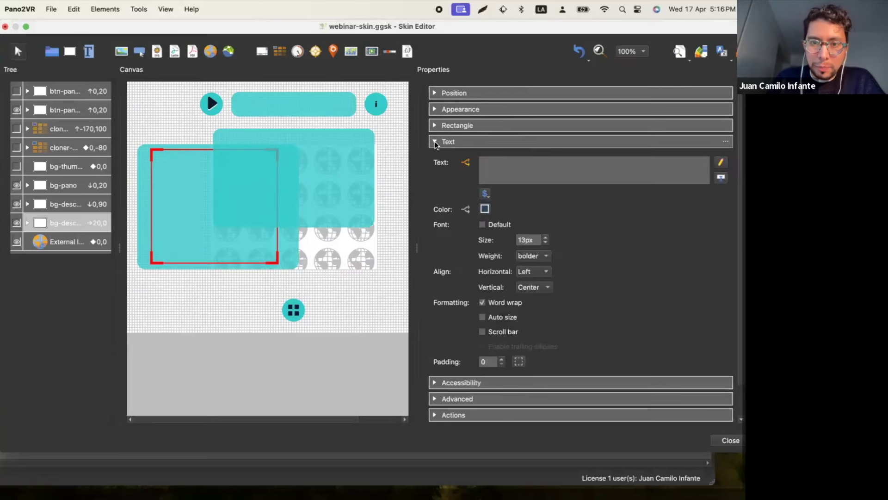
left_click(466, 164)
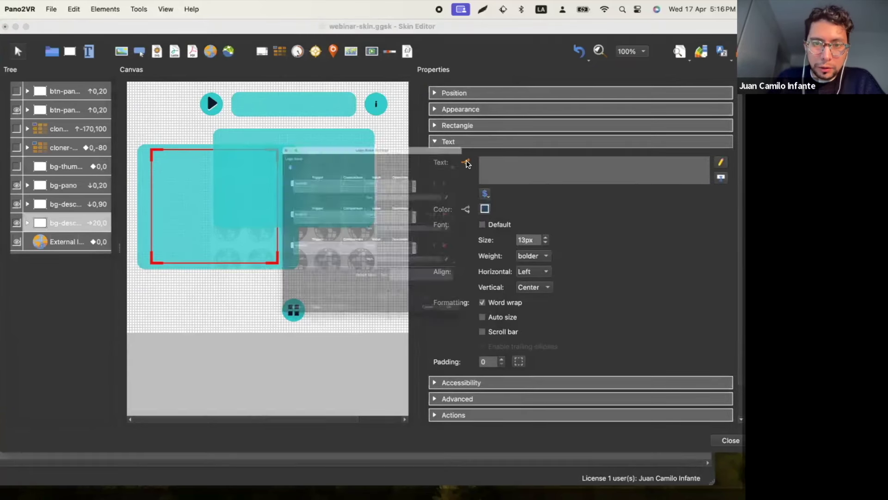
left_click_drag(387, 62, 348, 62)
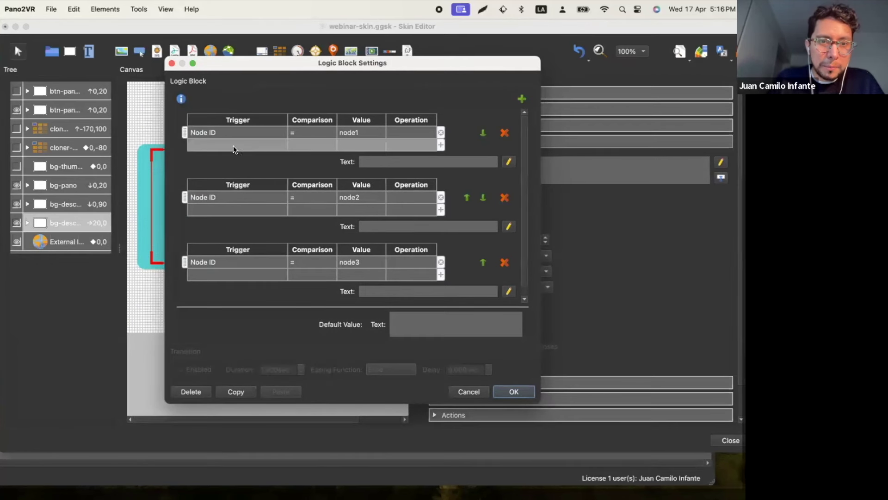
double_click(267, 142)
left_click(267, 145)
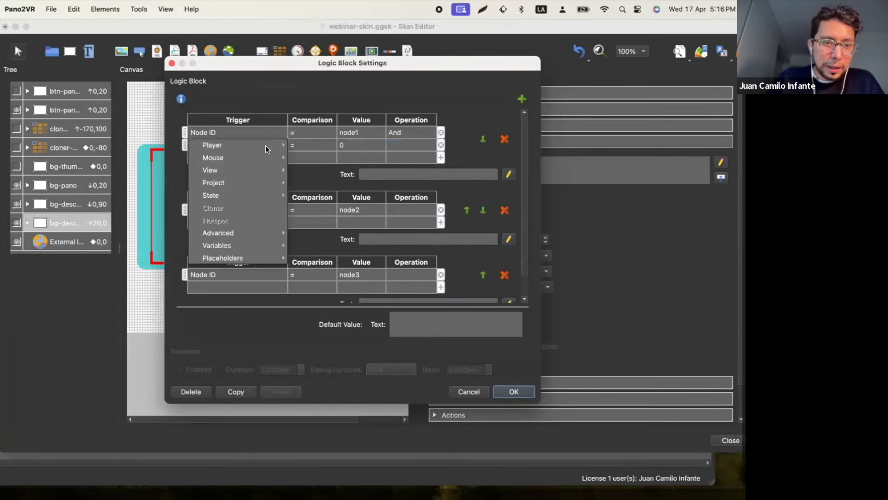
mouse_move(241, 238)
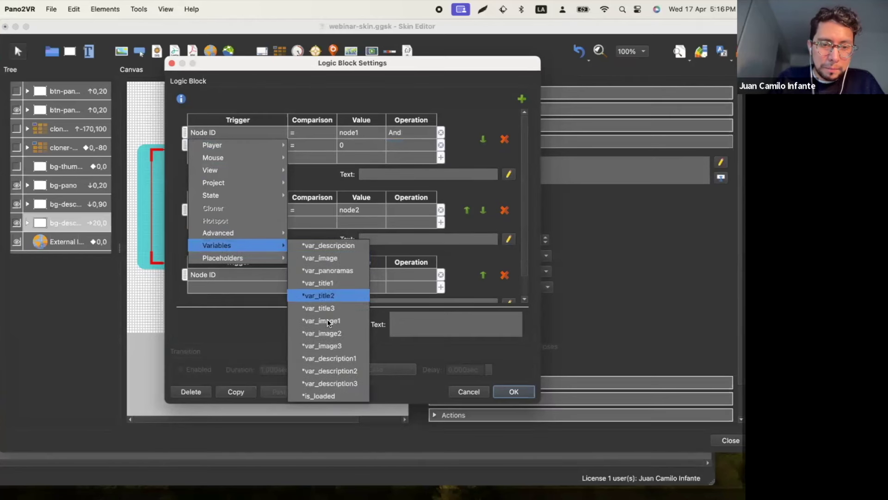
left_click(319, 396)
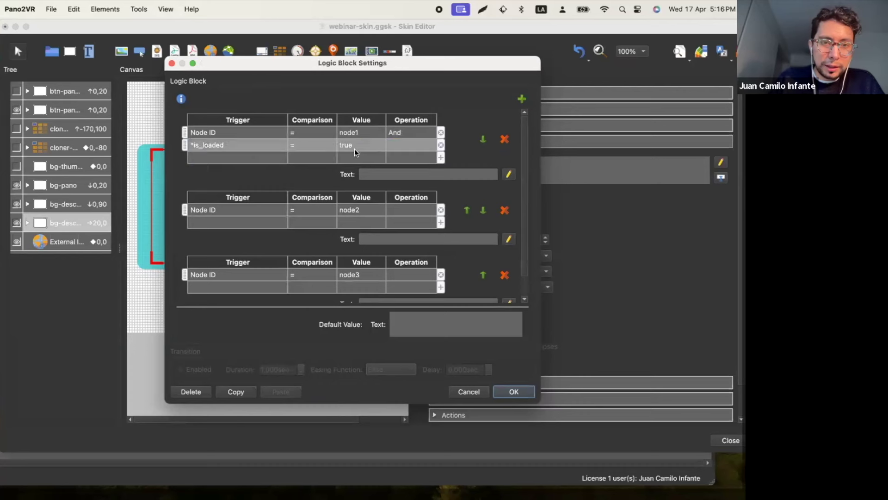
Step: Set the text of the description's node1 block to the variable placeholder $(*var_description1)
left_click(391, 175)
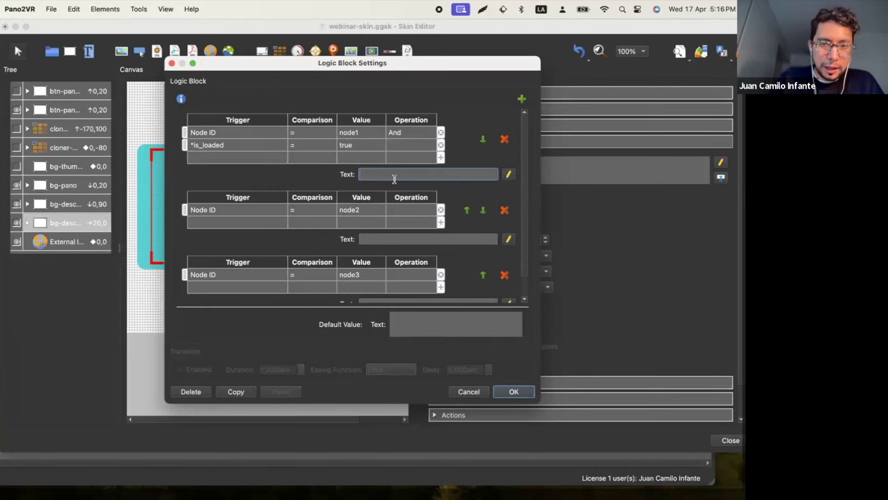
left_click(509, 174)
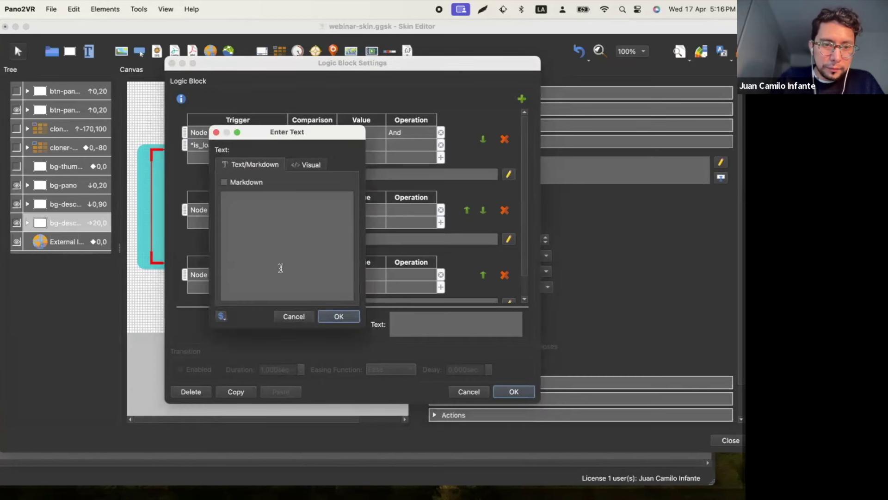
left_click(222, 316)
mouse_move(253, 417)
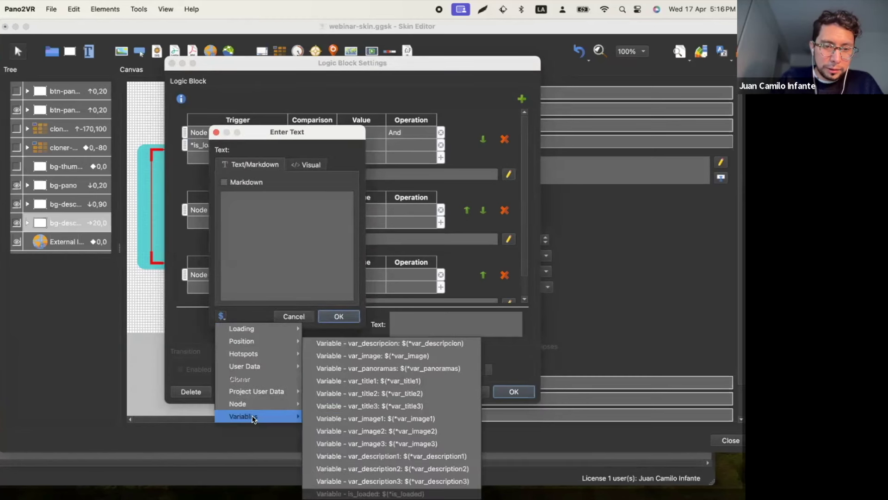
left_click(378, 457)
left_click(338, 316)
Step: Reuse the node1 placeholder for the description's node2 block, changing its text to $(*var_description2)
left_click(441, 174)
key("super+a")
key("super+c")
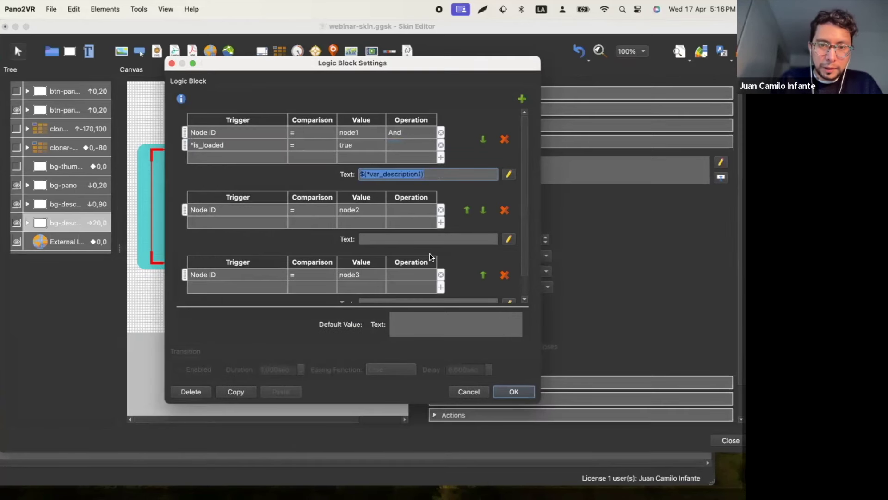
scroll(432, 219, "down", 1)
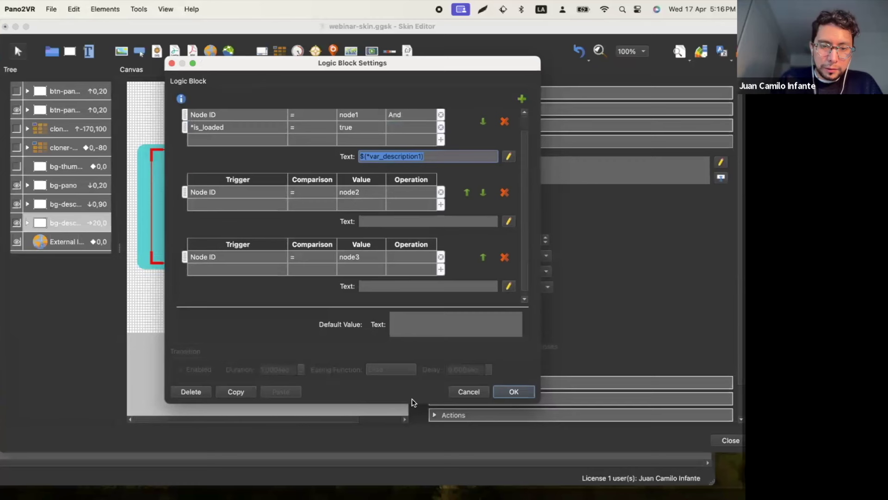
left_click_drag(433, 56, 431, 31)
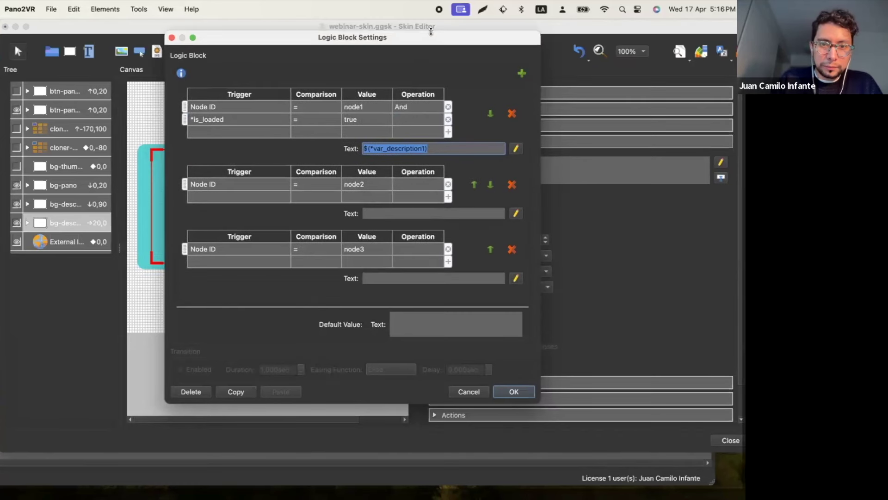
left_click(389, 214)
key("super+v")
key("Left")
key("BackSpace")
type("2")
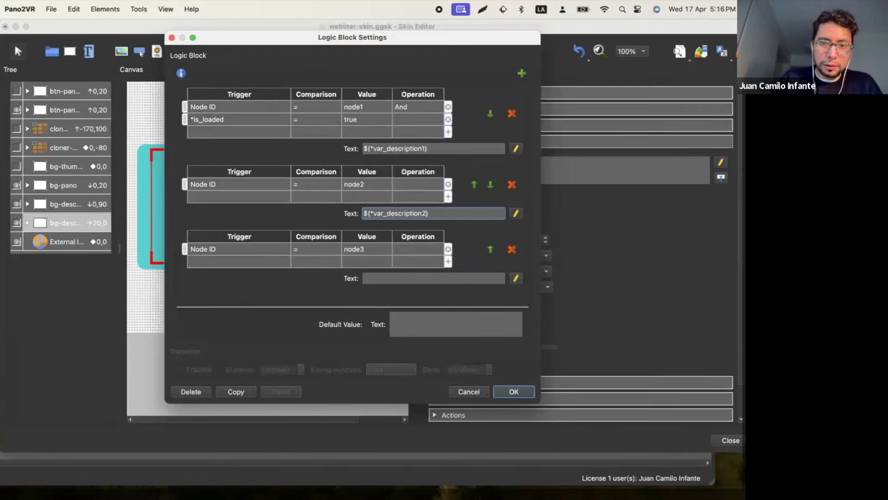
Step: Set the text of the description's node3 block to $(*var_description3)
left_click(395, 283)
key("super+v")
key("Left")
key("BackSpace")
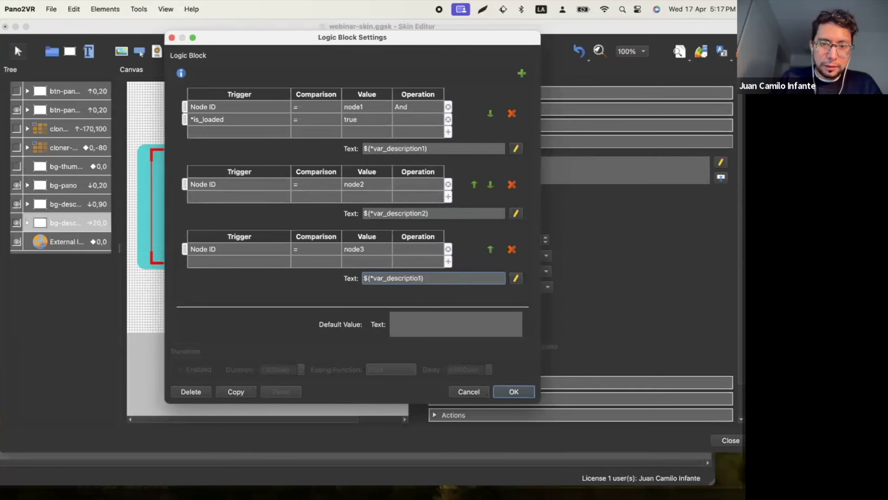
type("n3")
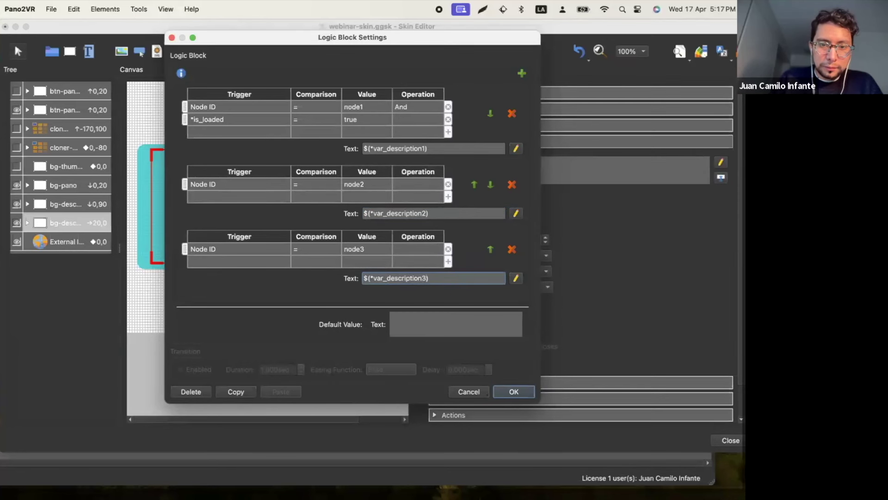
Step: Add an And trigger to the description's node2 block requiring the variable is_loaded = true
left_click(249, 199)
double_click(249, 199)
left_click(217, 199)
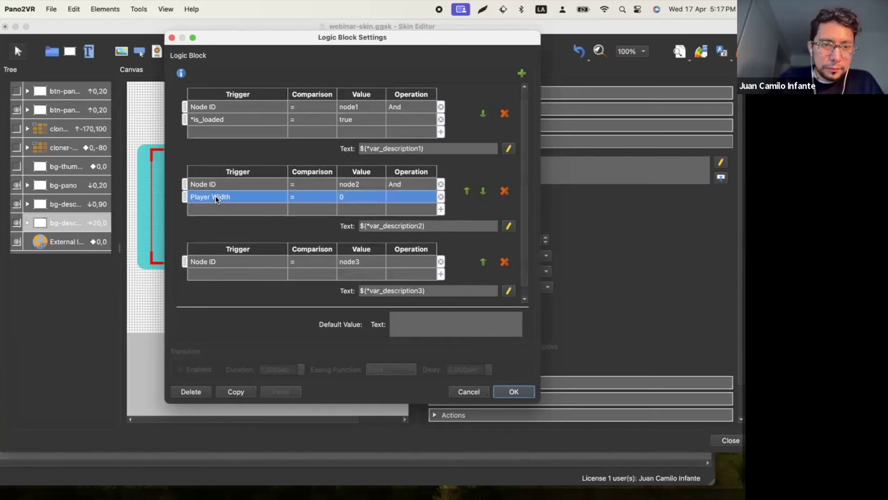
left_click(216, 199)
mouse_move(231, 300)
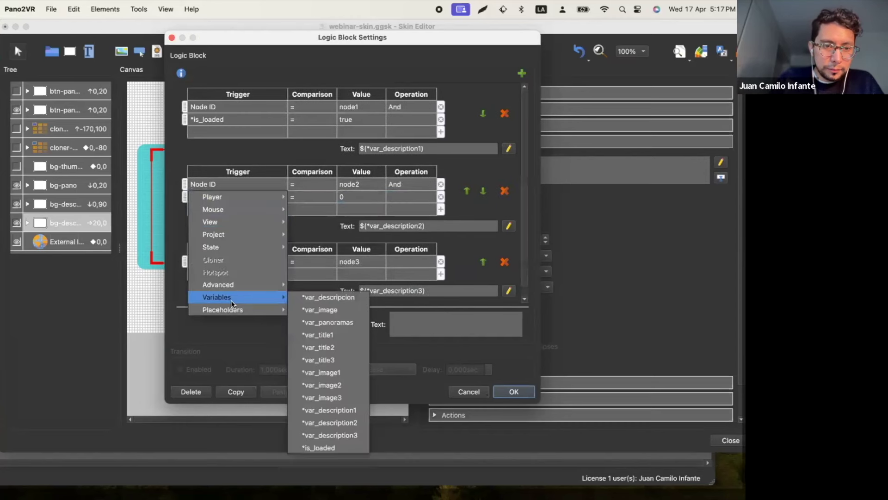
left_click(320, 449)
Step: Add an And trigger to the description's node3 block requiring the variable is_loaded = true
left_click(259, 263)
scroll(258, 263, "down", 1)
double_click(258, 262)
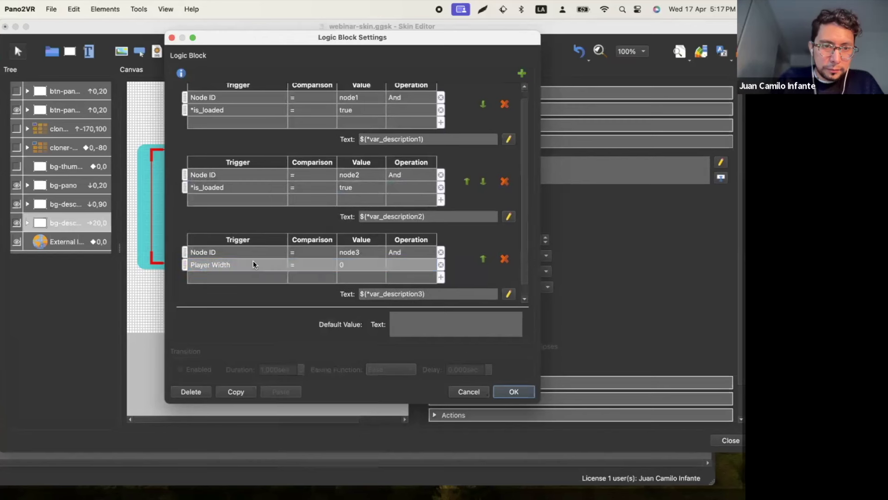
left_click(253, 263)
mouse_move(222, 365)
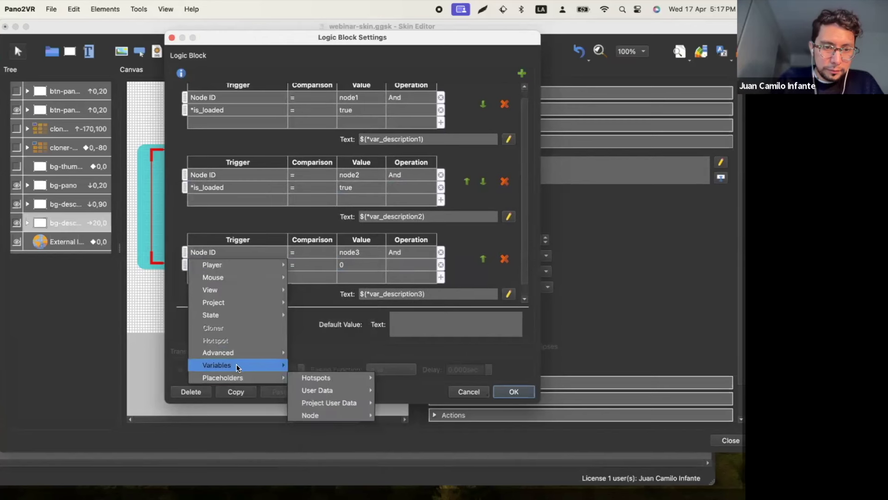
left_click(324, 491)
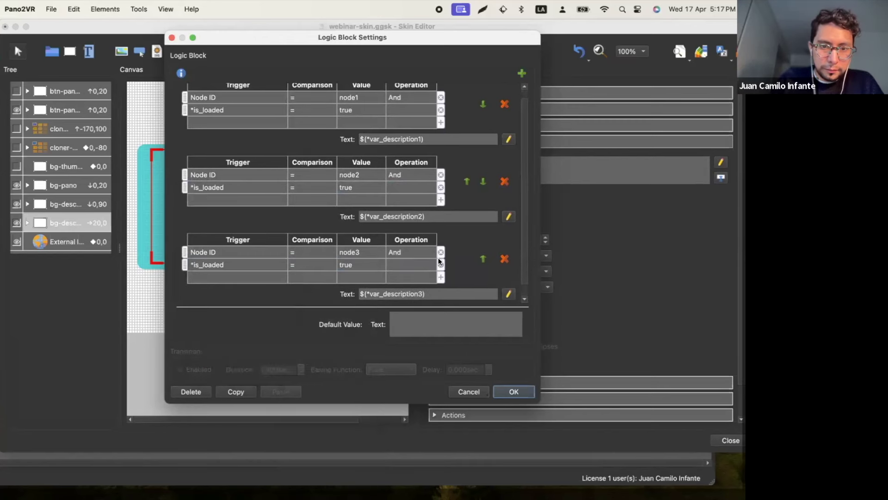
Step: Review and apply the description text's logic block settings for node1, node2 and node3, then deselect the text element
scroll(460, 256, "down", 1)
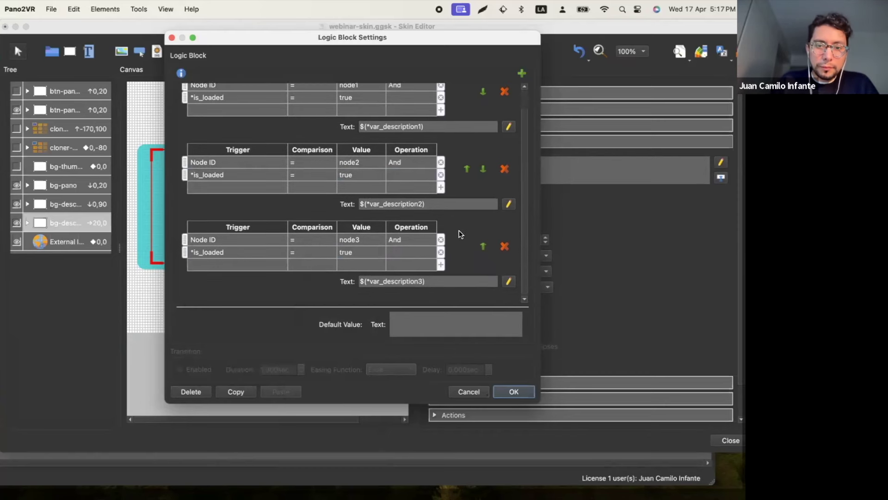
scroll(459, 231, "up", 1)
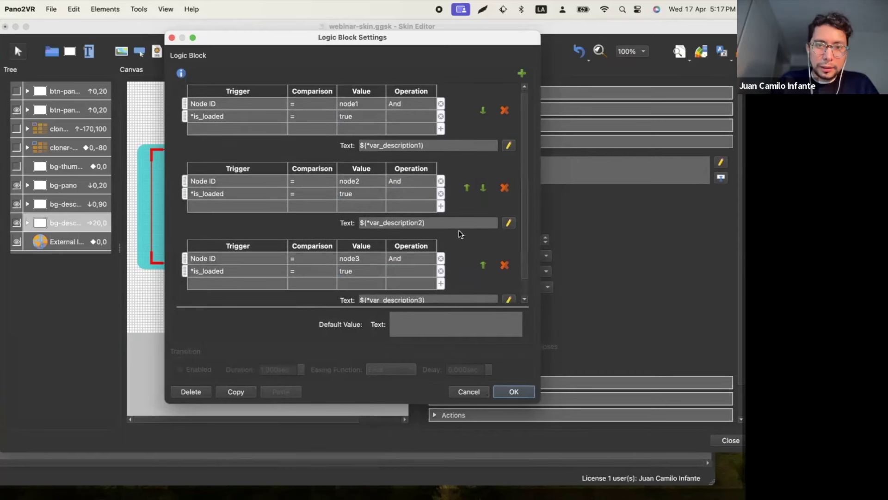
left_click(514, 392)
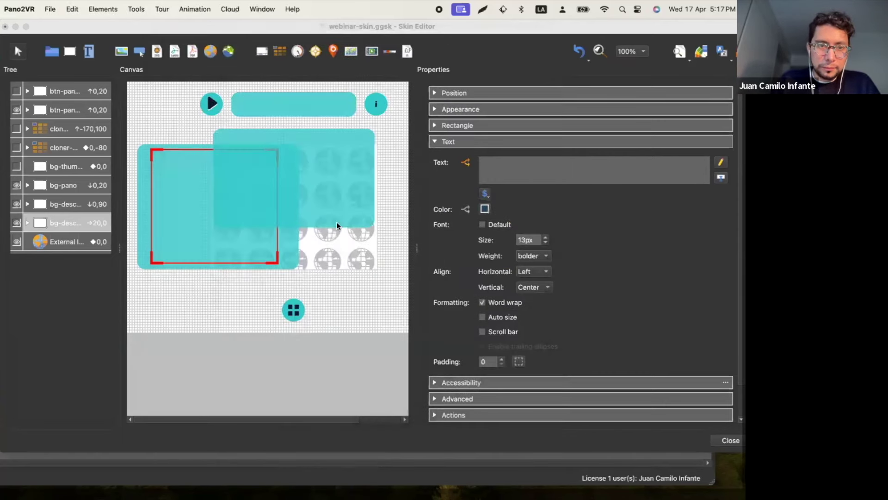
left_click(232, 356)
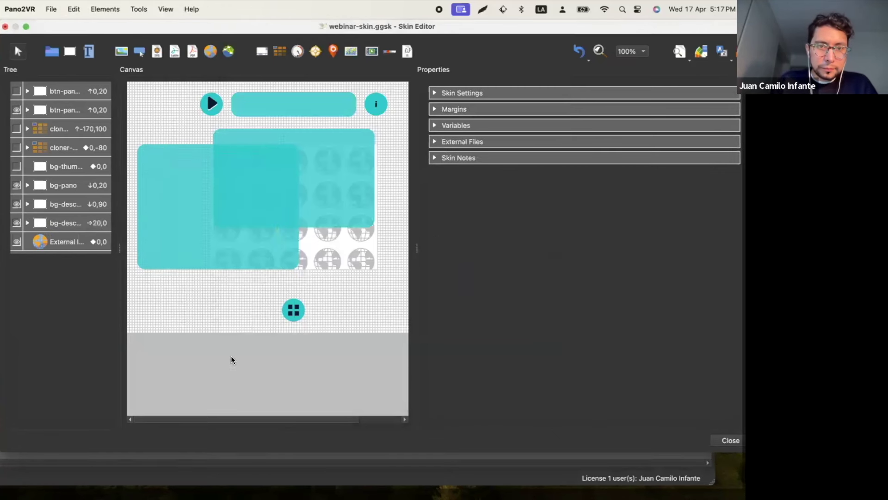
Step: In the external image's External URL logic block, add an And trigger to the node1 block requiring is_loaded = true
left_click(351, 259)
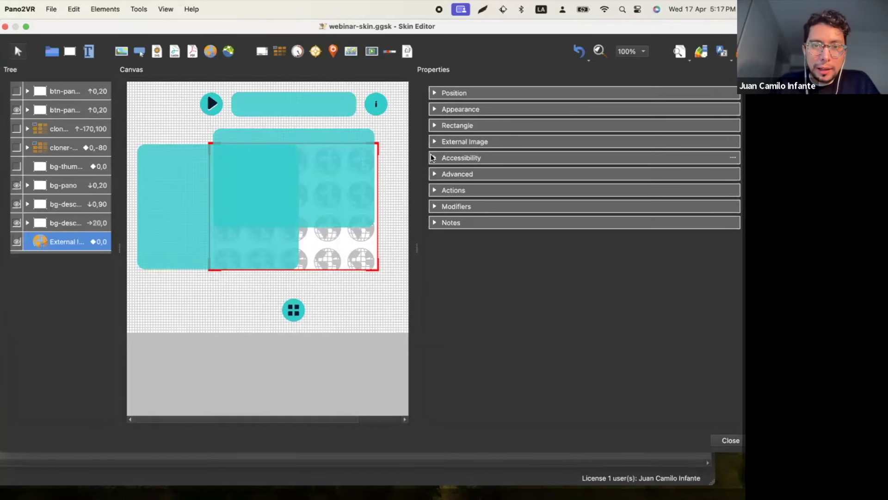
left_click(380, 242)
left_click(349, 244)
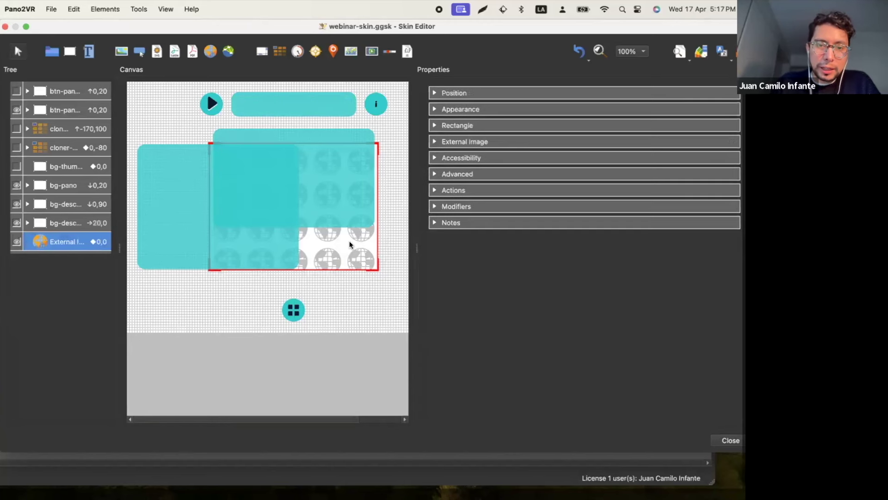
left_click(433, 142)
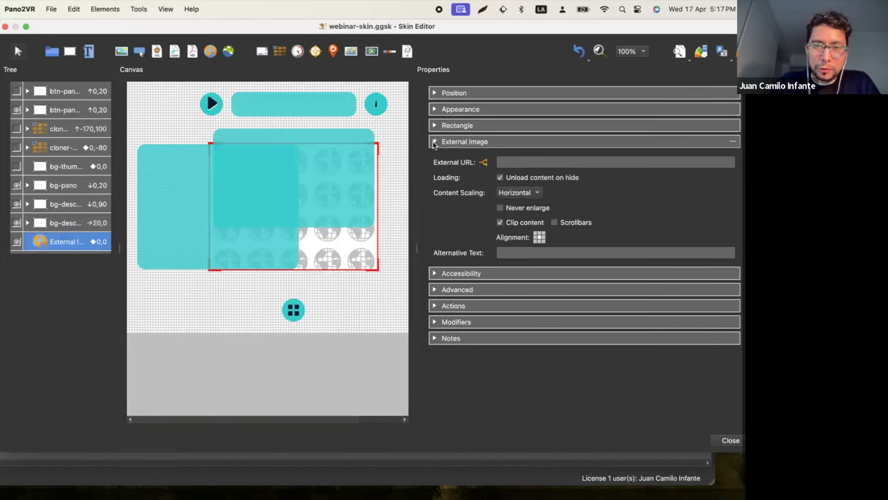
left_click(484, 162)
left_click_drag(420, 69, 392, 74)
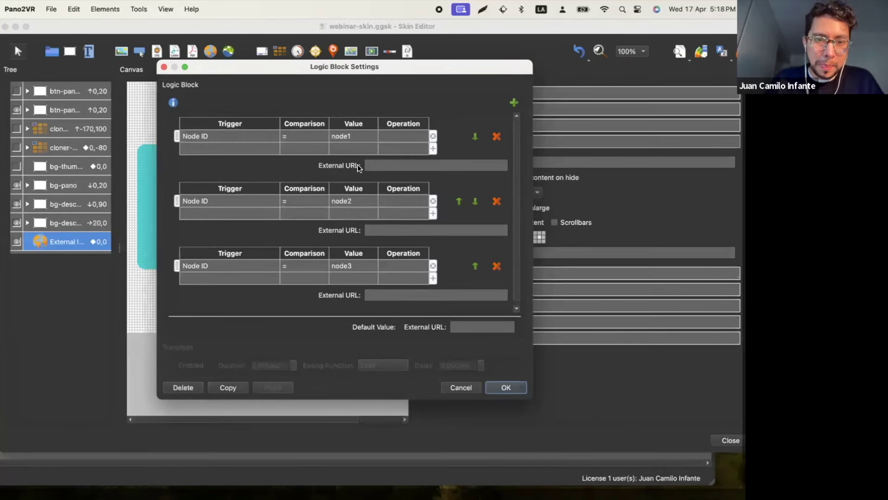
double_click(251, 151)
left_click(252, 151)
left_click(251, 148)
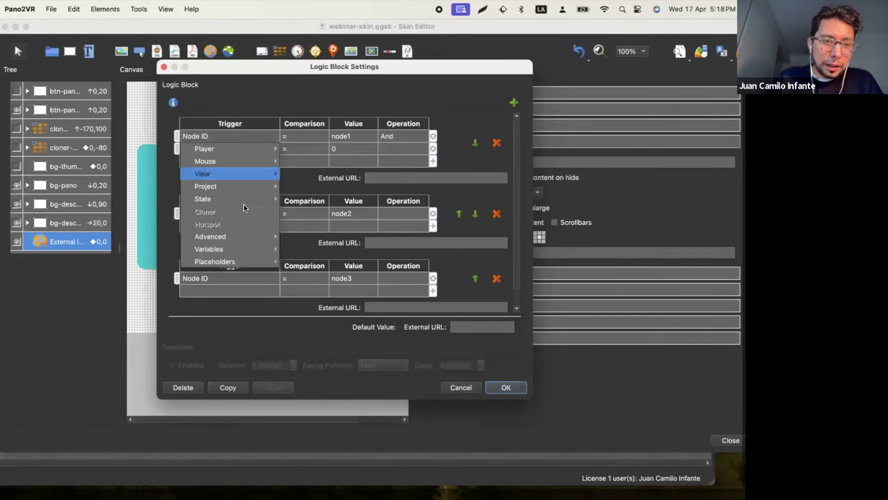
mouse_move(233, 260)
left_click(319, 399)
Step: Set the External URL of the external image's node1 block to $(*var_image1)
left_click(388, 178)
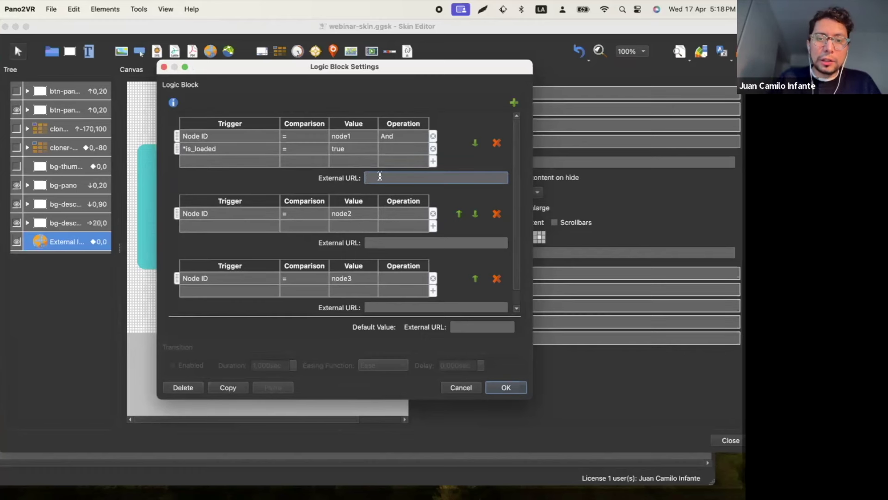
type("$(*var_description1)")
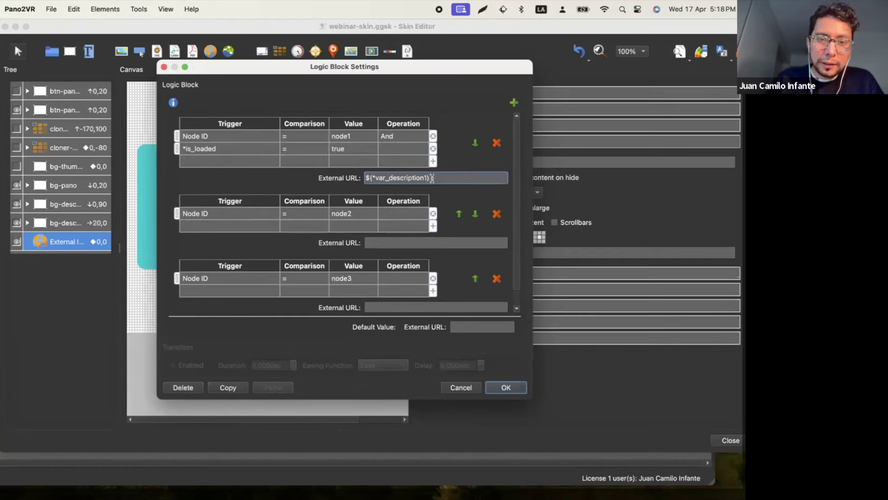
key("BackSpace")
key("BackSpace")
key("BackSpace")
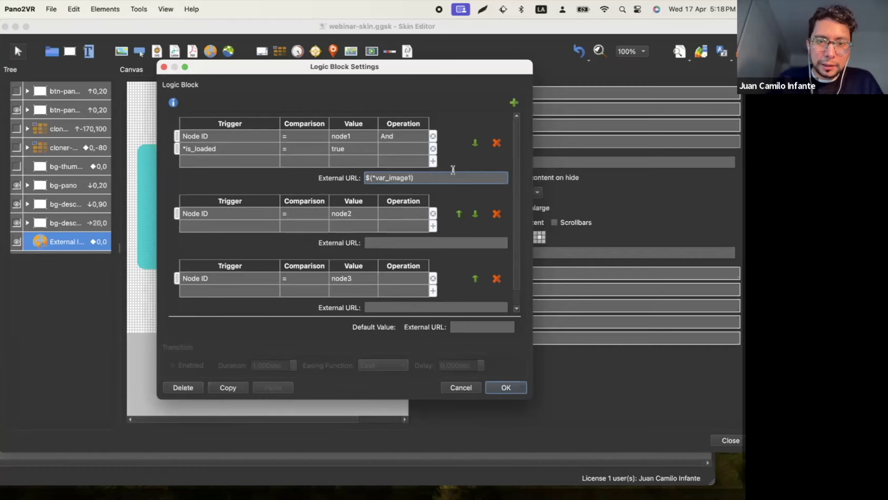
Step: Reuse the node1 placeholder for the other External URLs, setting node2 to $(*var_image2) and node3 to $(*var_image3)
triple_click(436, 176)
key("super+c")
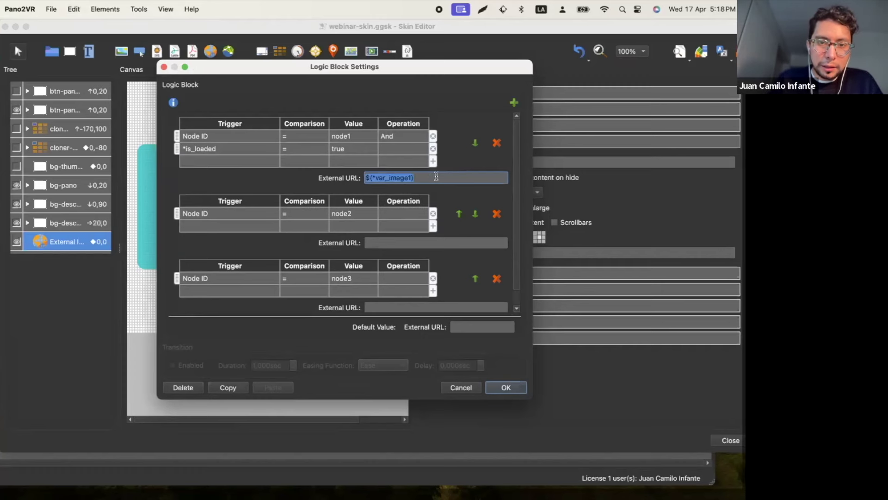
left_click(405, 239)
key("super+v")
scroll(435, 265, "down", 1)
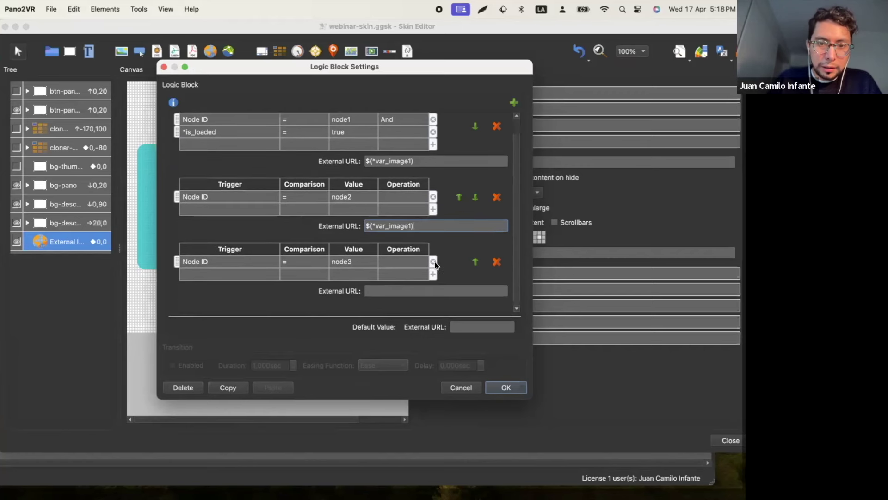
left_click(404, 289)
key("super+v")
left_click(423, 227)
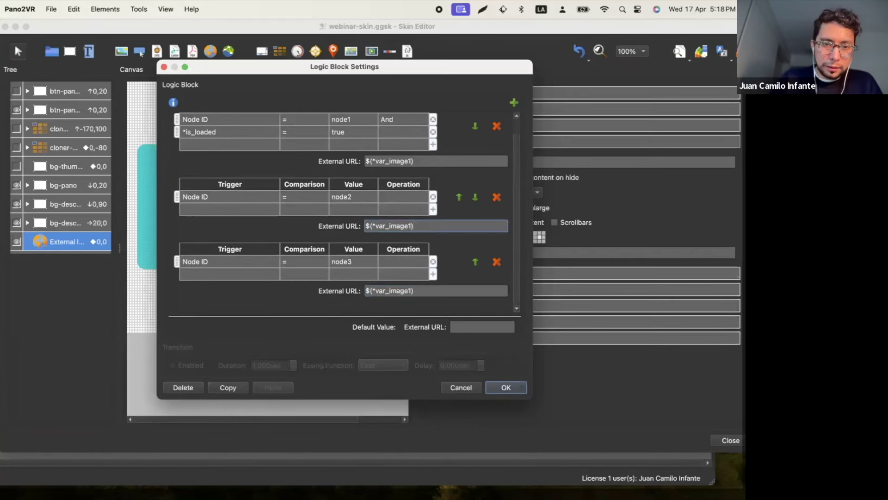
left_click(418, 290)
key("BackSpace")
type("3")
Step: Add an And trigger to the external image's node2 block requiring the variable is_loaded = true
scroll(324, 238, "up", 1)
left_click(228, 224)
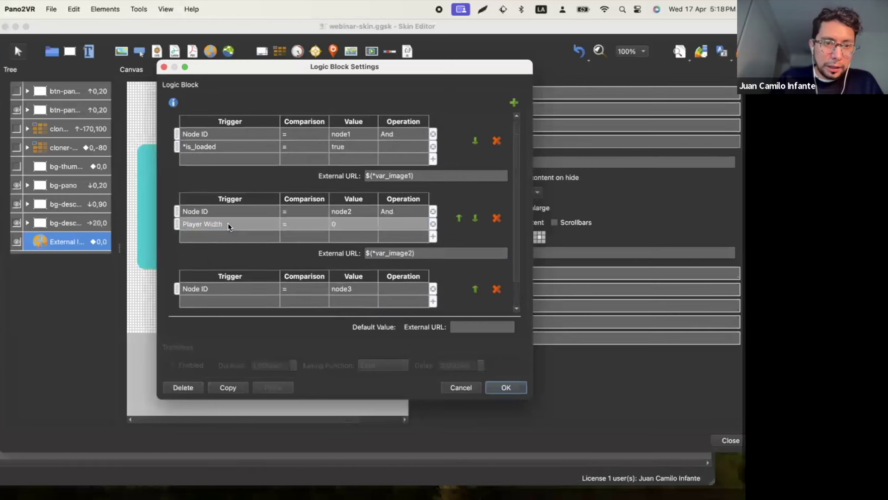
left_click(229, 225)
mouse_move(229, 324)
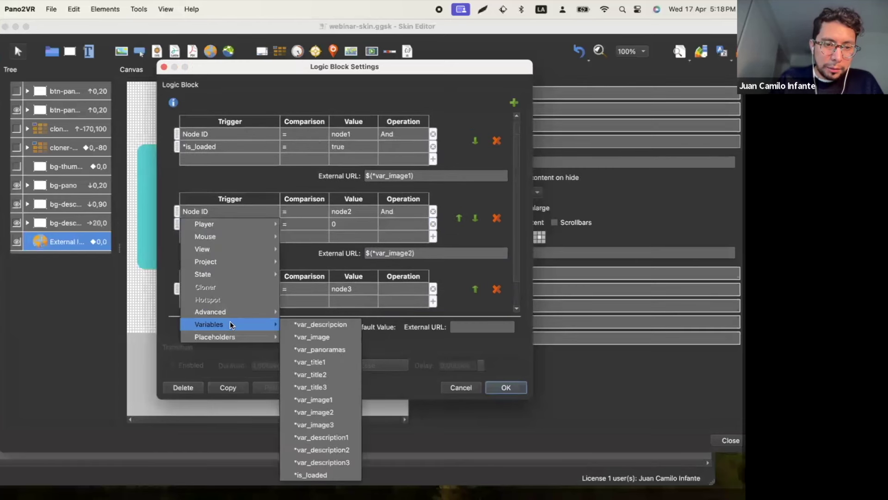
left_click(317, 475)
Step: Add an And trigger to the external image's node3 block requiring the variable is_loaded = true
scroll(377, 282, "down", 2)
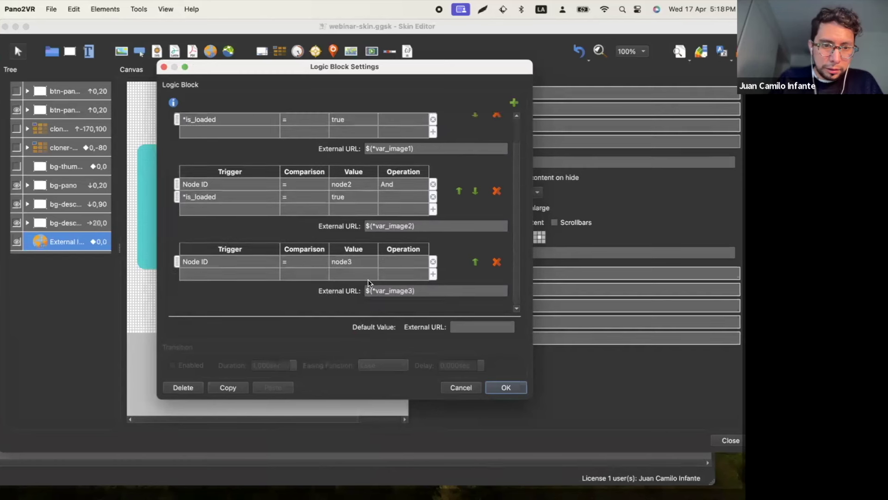
left_click(244, 274)
left_click(244, 274)
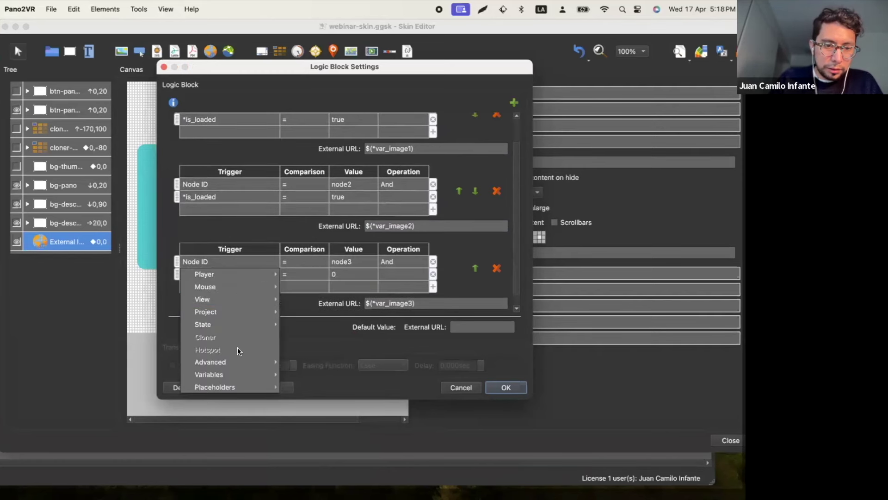
mouse_move(232, 373)
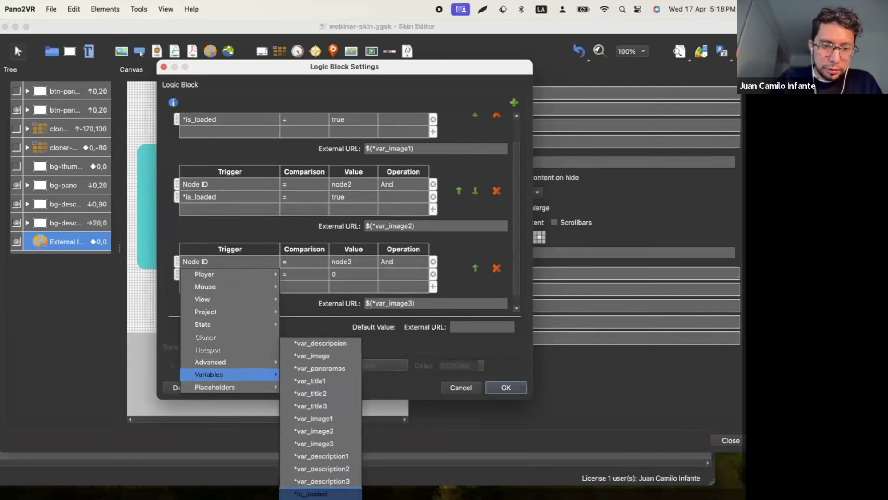
left_click(324, 482)
Step: Apply the external image's logic block settings, deselect the element and save the skin
scroll(467, 252, "up", 2)
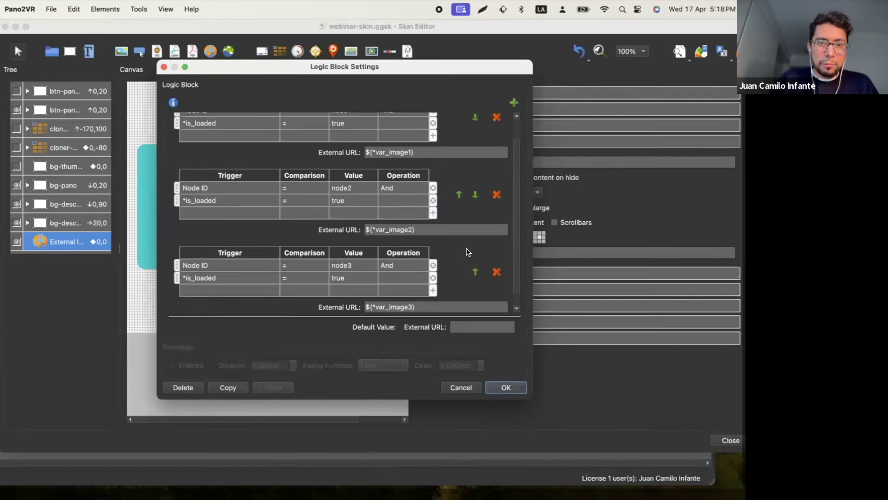
scroll(467, 253, "down", 3)
left_click(505, 389)
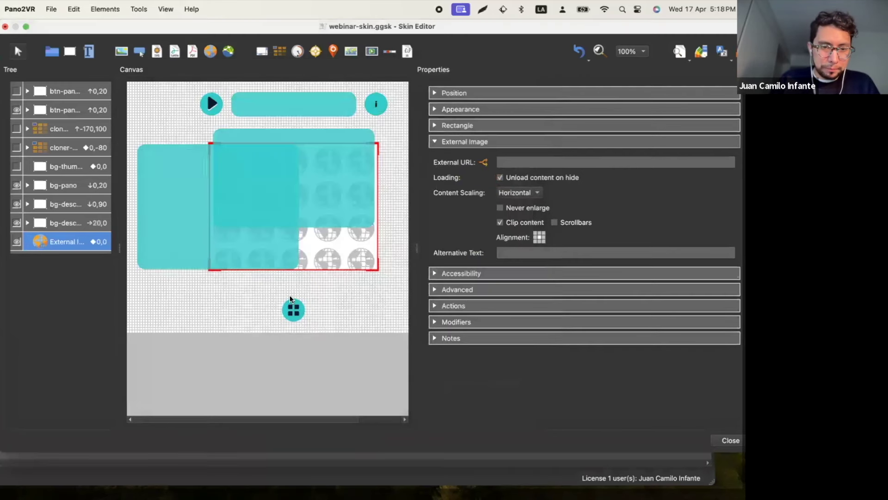
left_click(238, 313)
key("super+s")
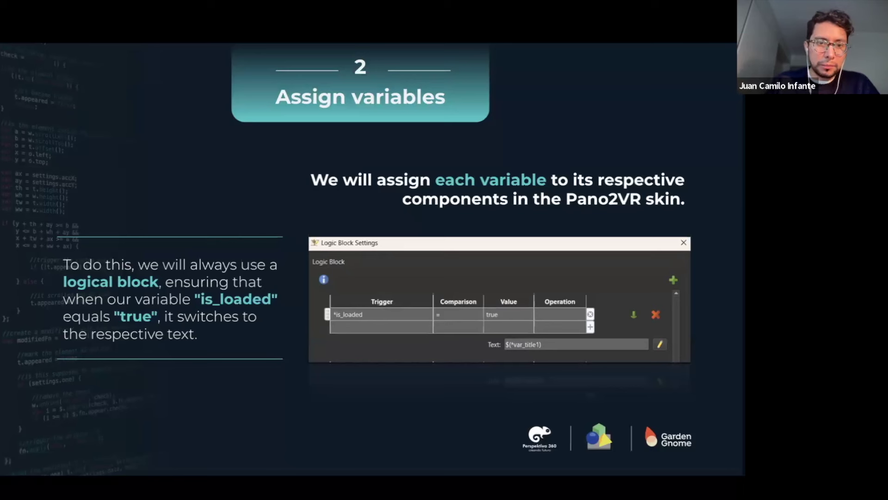
left_click(253, 174)
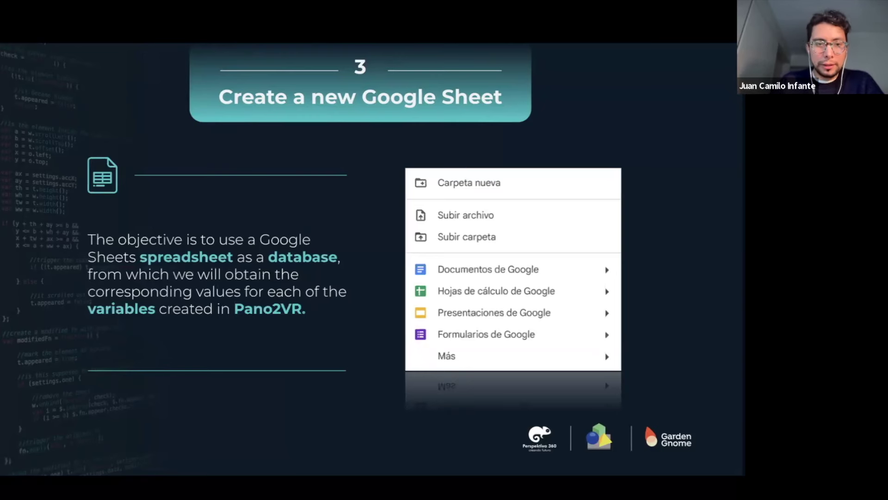
key("ctrl+Up")
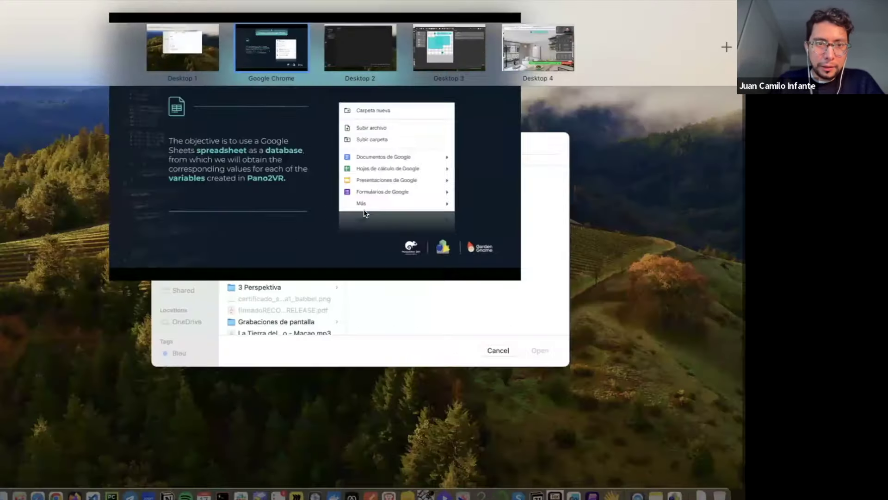
left_click(283, 58)
Step: Switch to the Chrome window showing the tour and create a blank Google Sheets spreadsheet from sheet.new in a new tab
key("ctrl+Right")
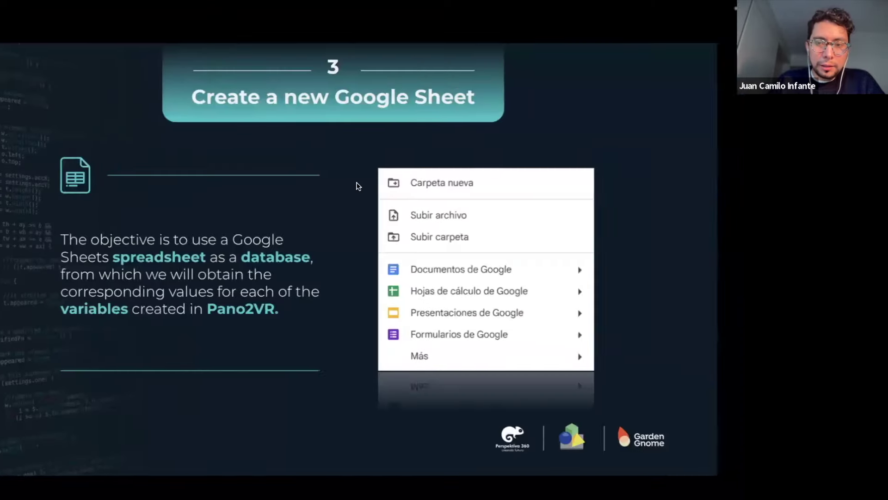
key("ctrl+Right")
key("ctrl+Right")
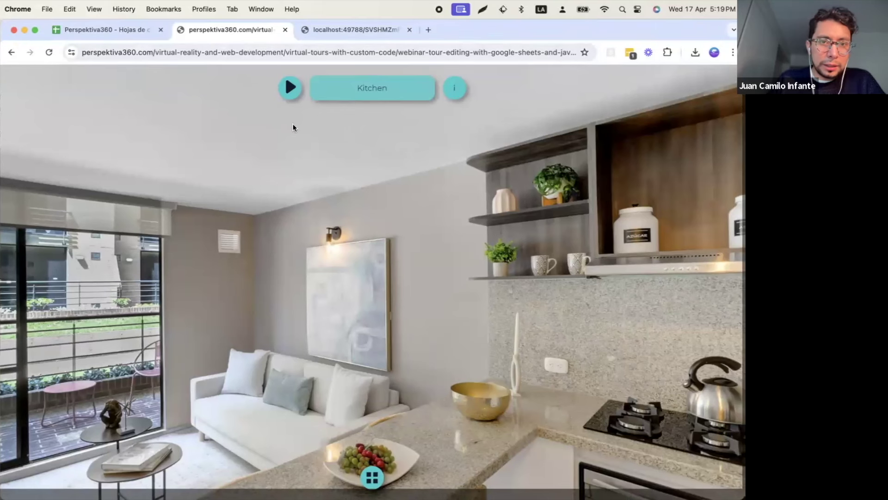
left_click(429, 31)
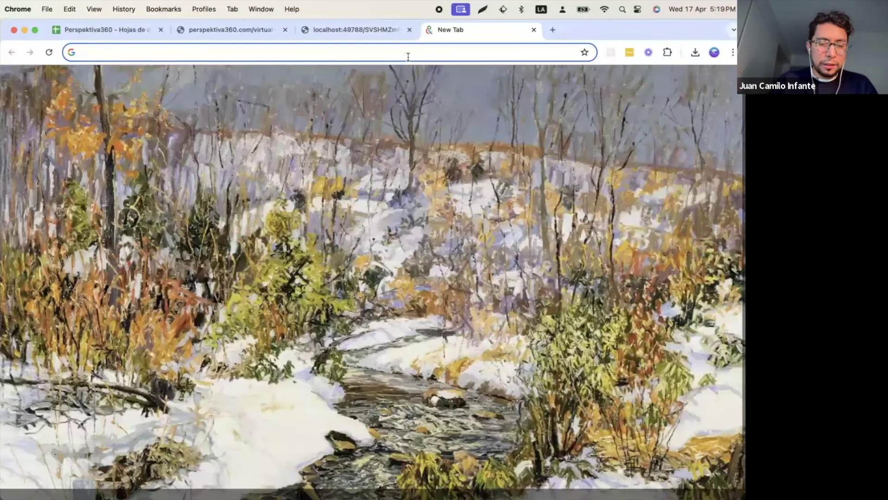
type("sheet")
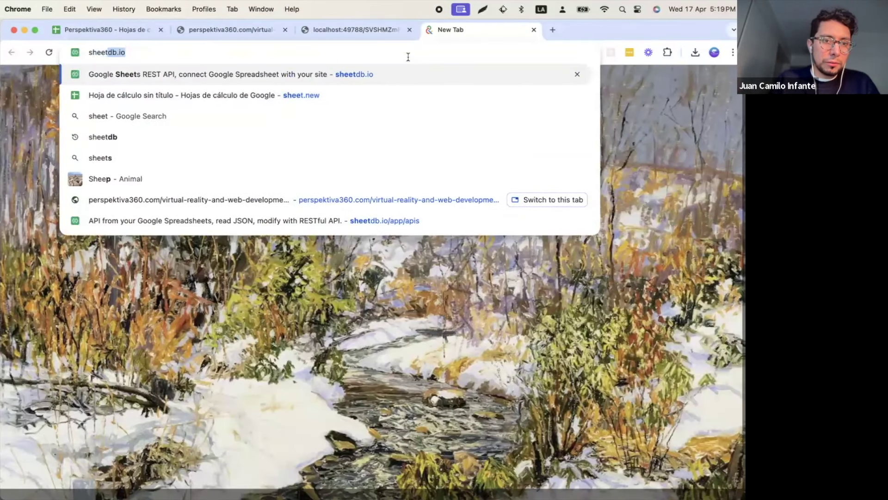
type(".")
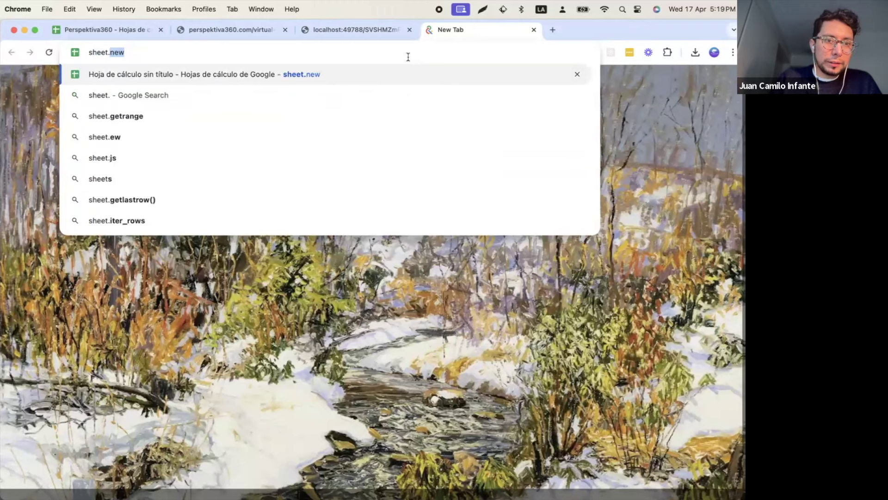
type("new")
key("Return")
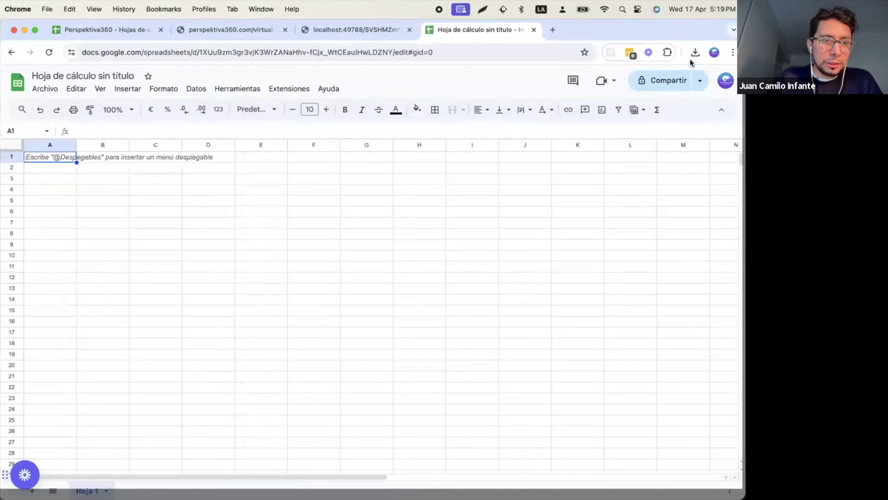
Step: Rename the new spreadsheet as webinar_google_spreadsheet
left_click(89, 75)
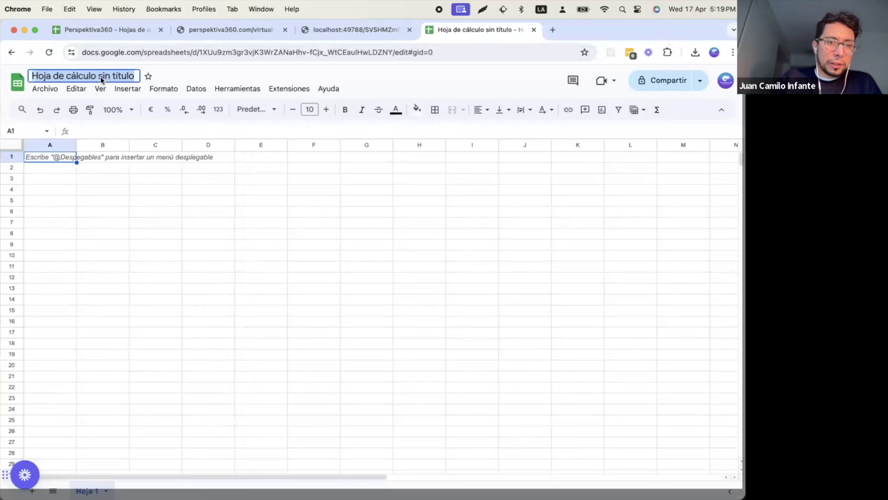
type("webinar_google_s")
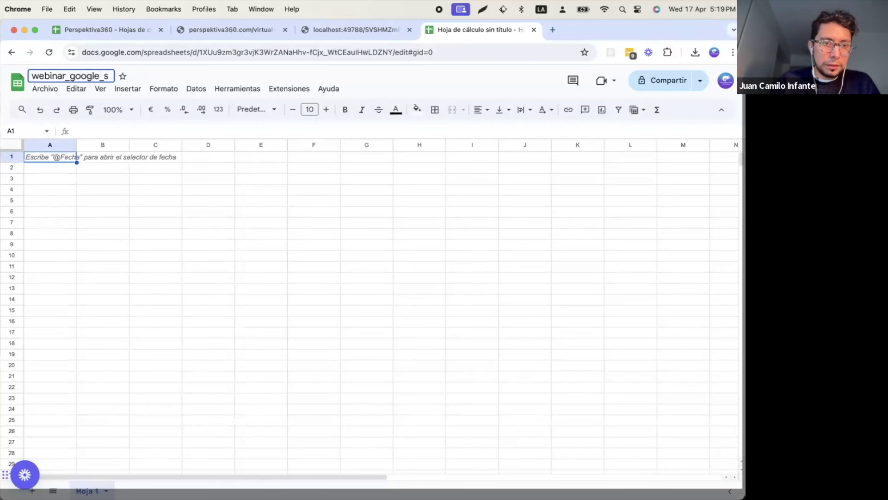
type("preadsheet")
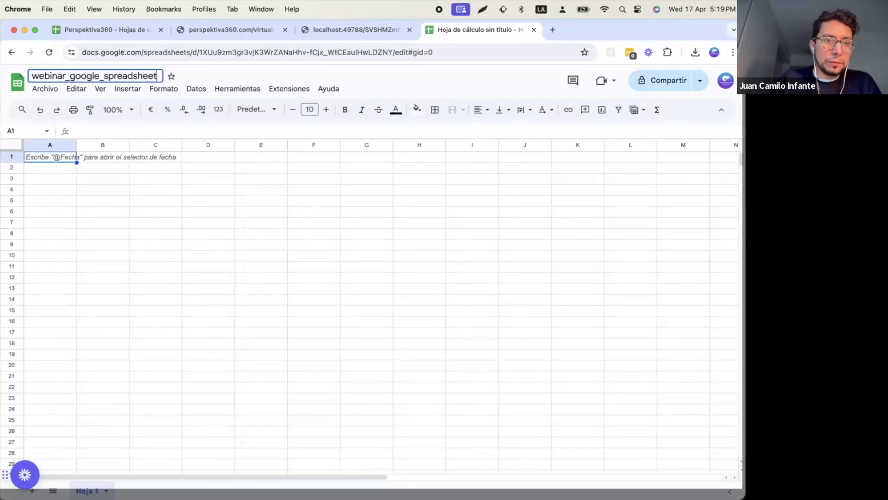
left_click(110, 187)
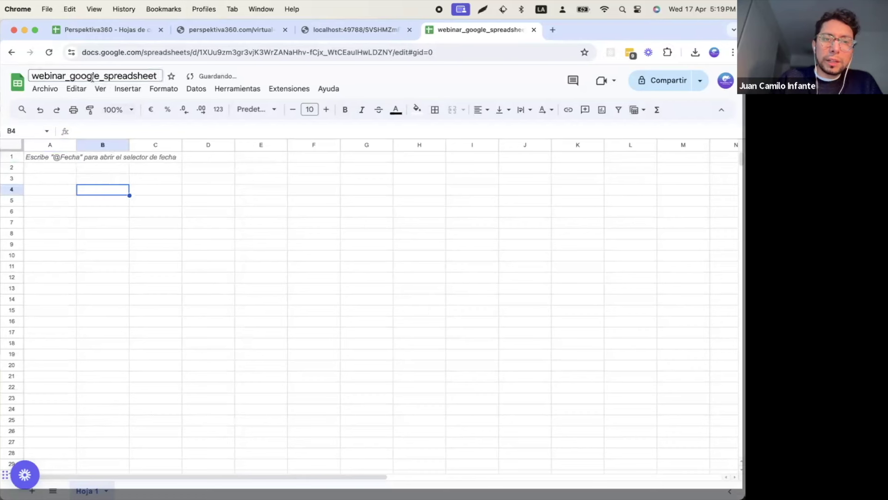
Step: Enter the column headers variable in cell A1 and value in cell B1
left_click(51, 168)
left_click(74, 157)
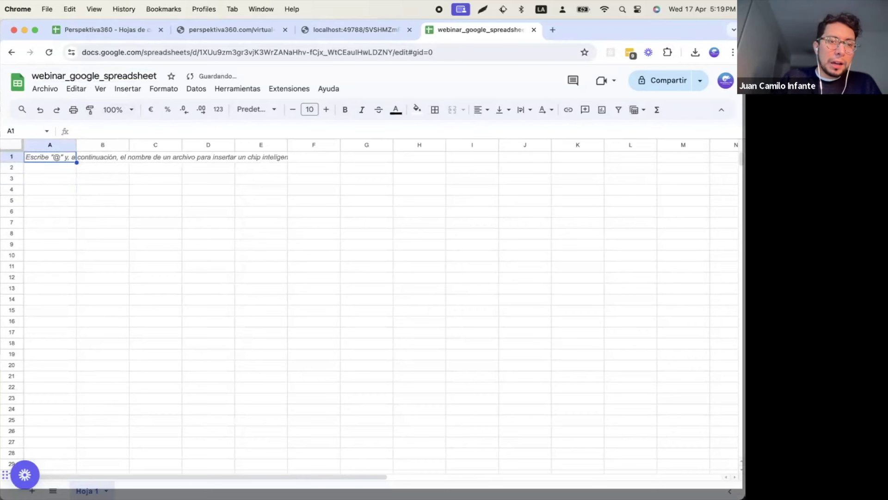
key("Down")
key("Up")
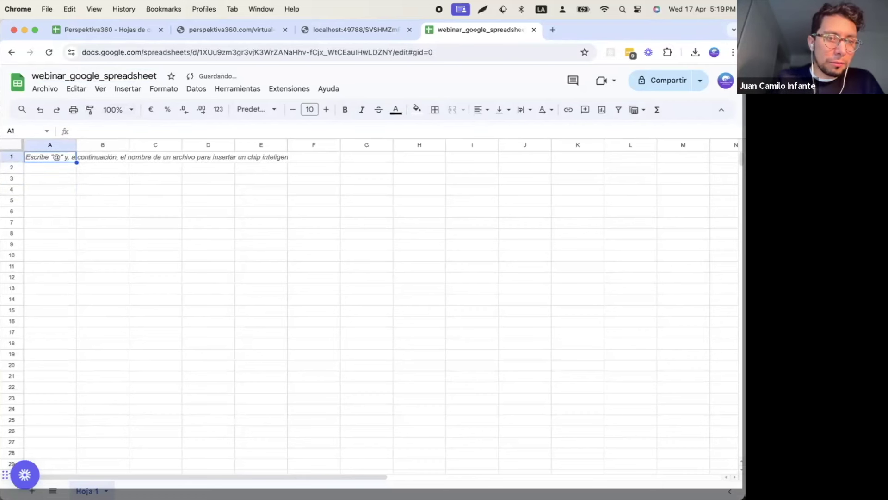
key("Down")
key("Up")
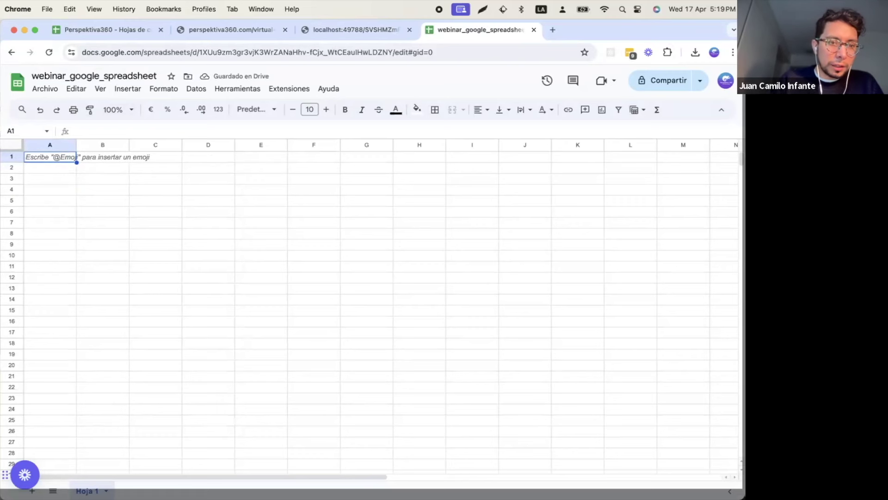
type("value")
key("Return")
key("Up")
key("Right")
key("Left")
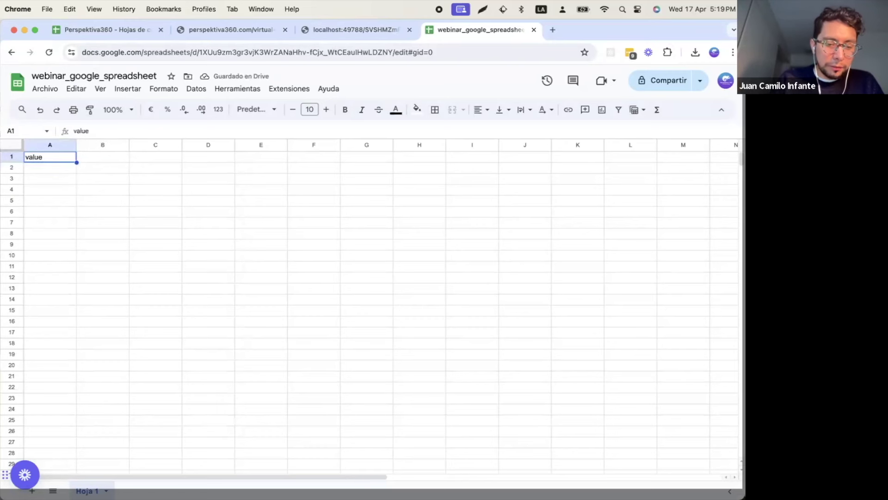
type("variable")
key("Return")
key("Up")
key("Right")
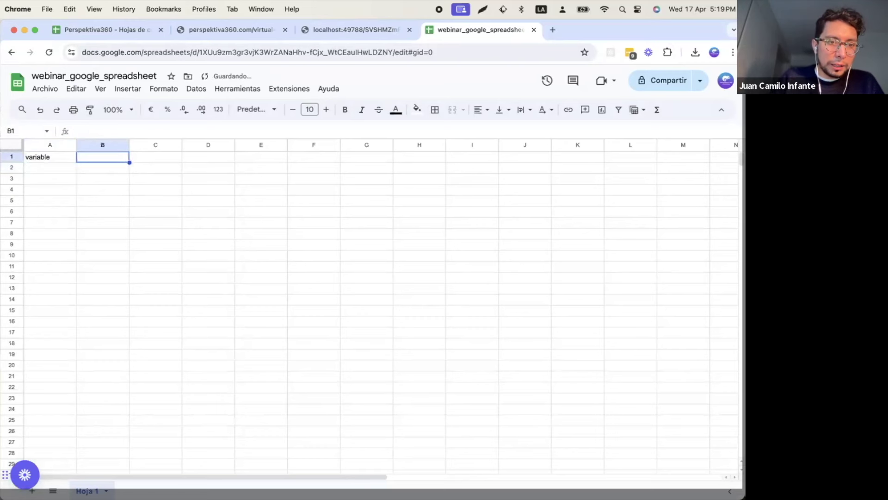
type("value")
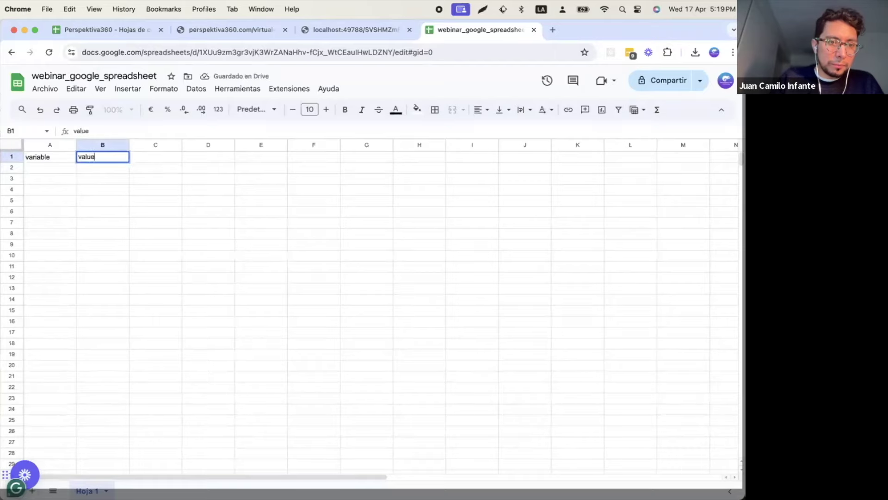
key("Return")
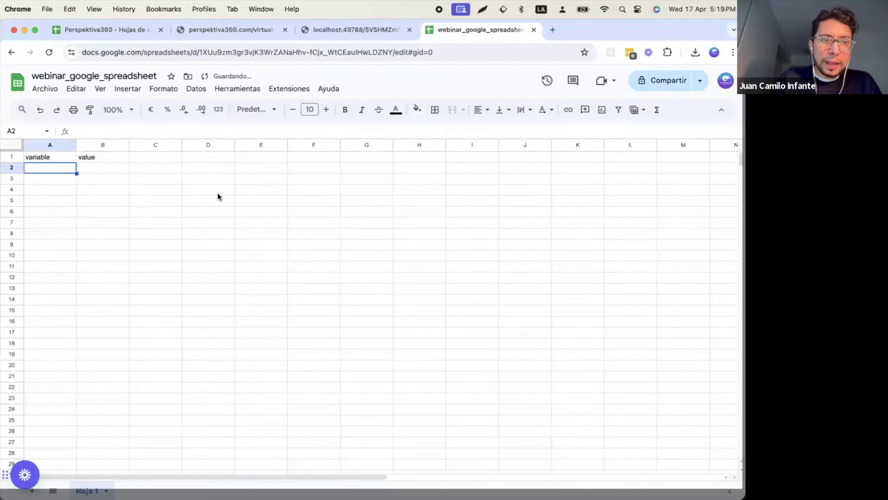
Step: Switch to the Pano2VR Skin Editor, show the skin's variables and copy a screenshot of the list from var_title1 to is_loaded
key("super+Tab")
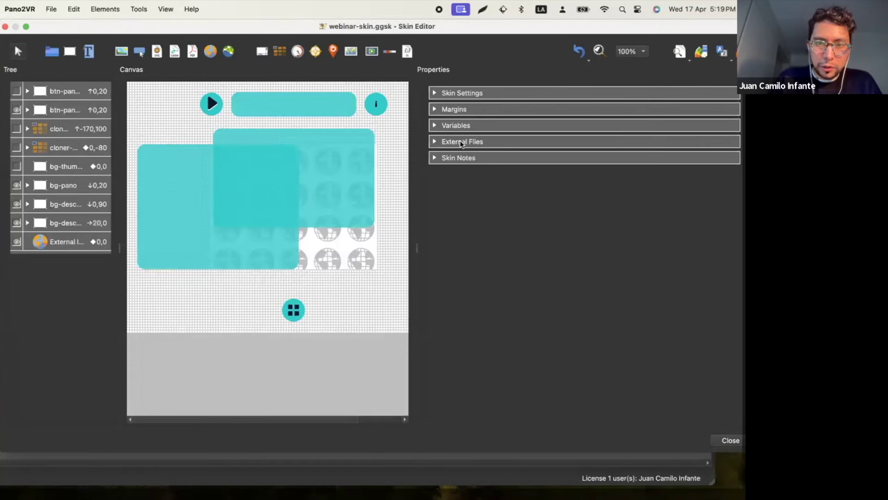
left_click(435, 126)
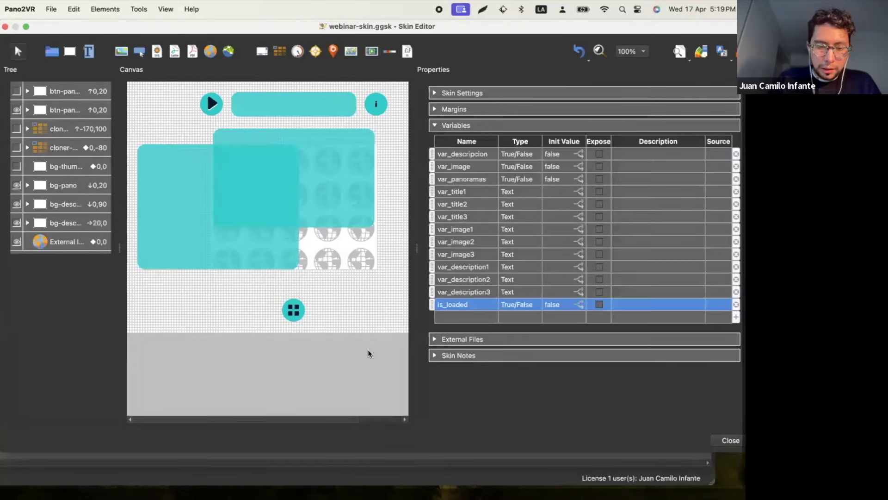
key("super+Tab")
mouse_move(414, 181)
left_mouse_down()
mouse_move(463, 200)
mouse_move(626, 331)
left_mouse_up()
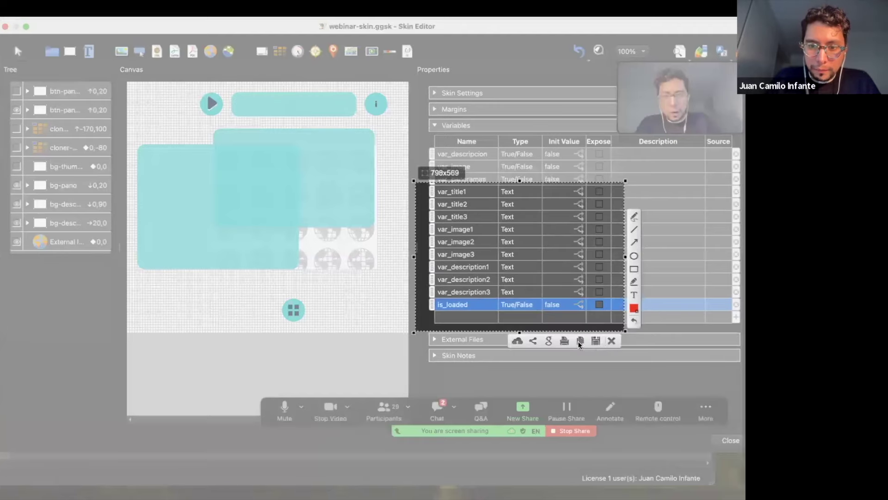
left_click(579, 343)
Step: Switch back to the spreadsheet in Chrome and paste the screenshot of the variable list into the sheet
key("super+Tab")
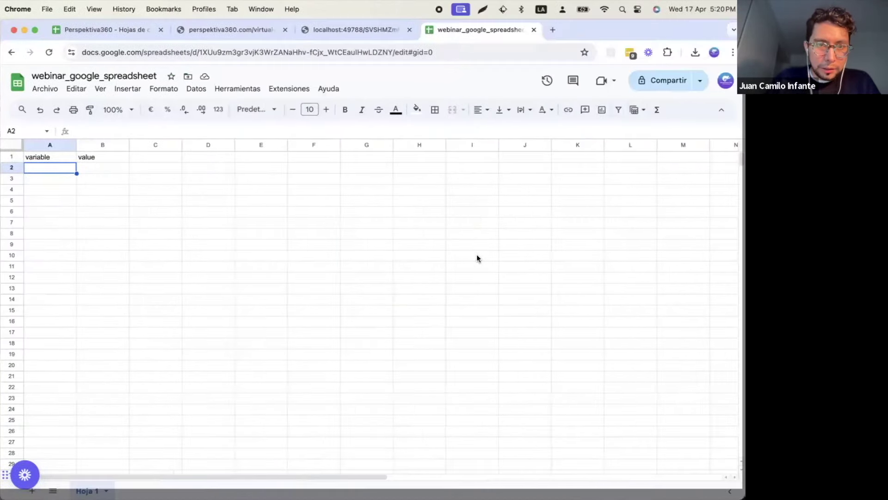
left_click(477, 256)
key("super+v")
left_click_drag(544, 292, 406, 207)
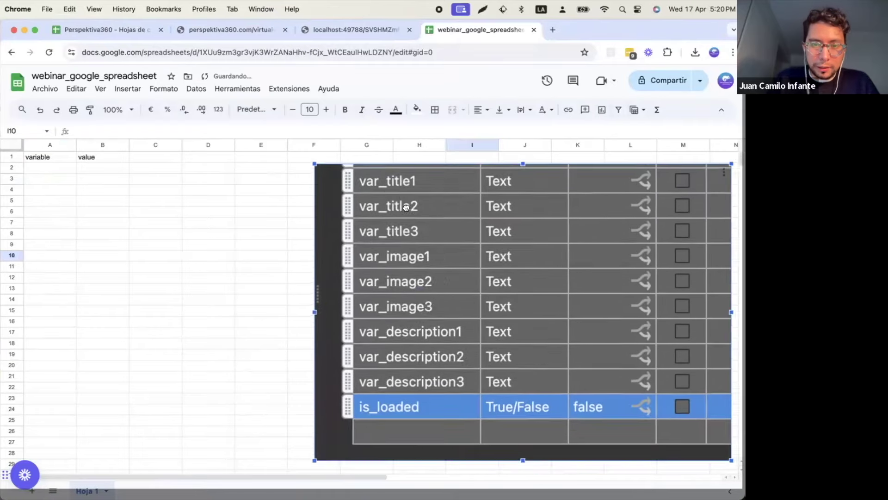
Step: Shrink the pasted screenshot and place it over columns F to L, starting around row 2
left_click_drag(315, 166, 402, 233)
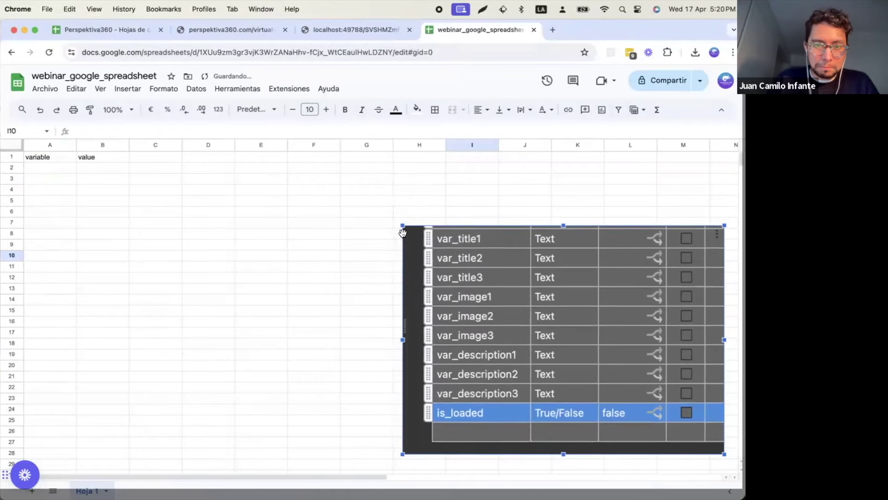
left_click_drag(474, 259, 383, 231)
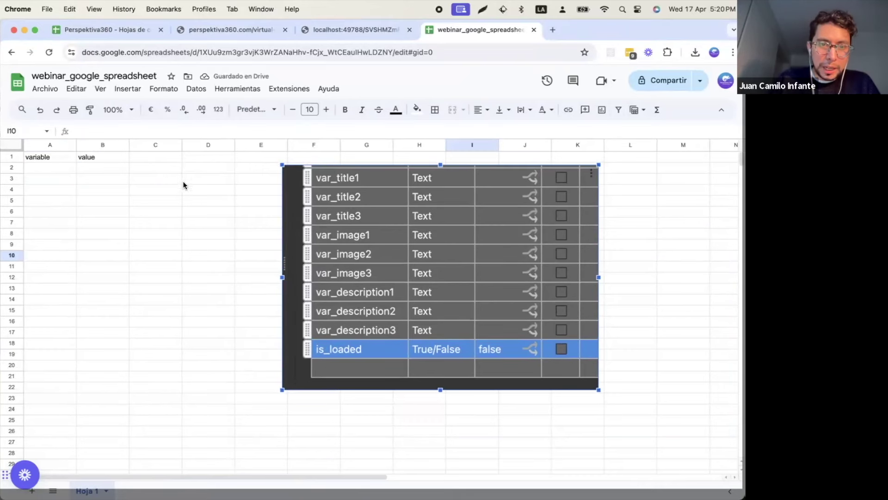
left_click_drag(361, 199, 375, 199)
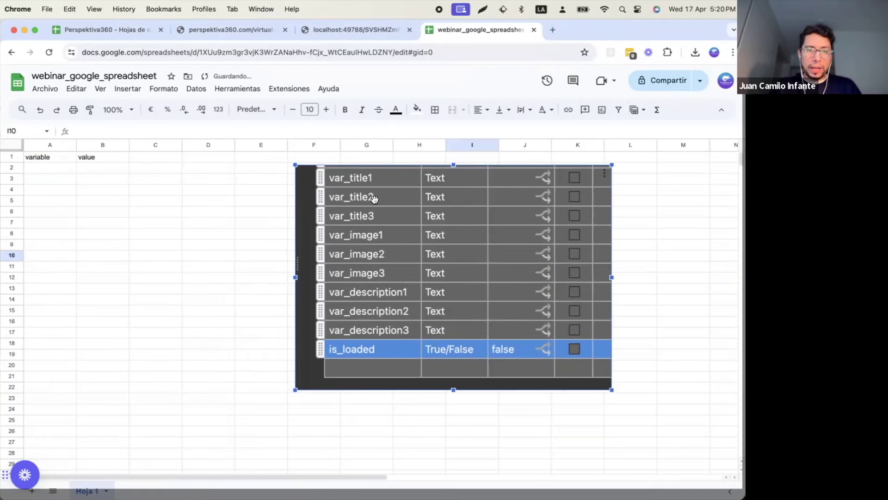
left_click_drag(360, 190, 387, 190)
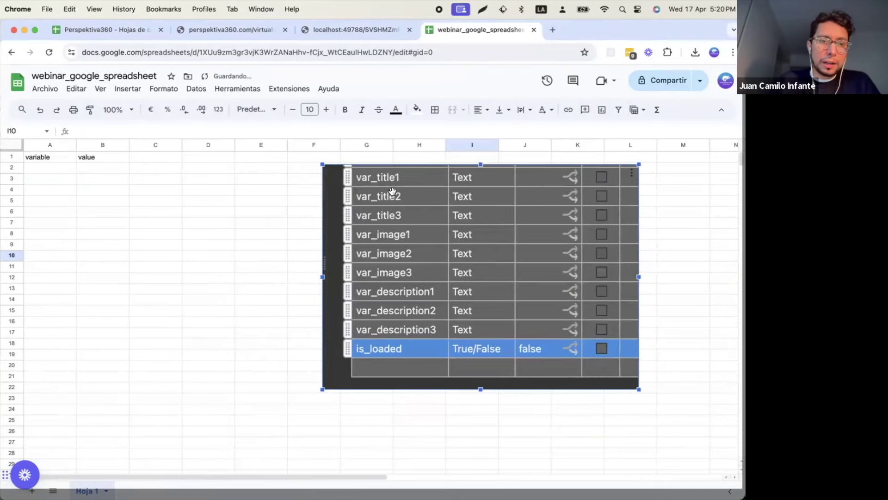
Step: Enter var_title1 in cell A2 and copy it into A3 and A4
left_click(51, 171)
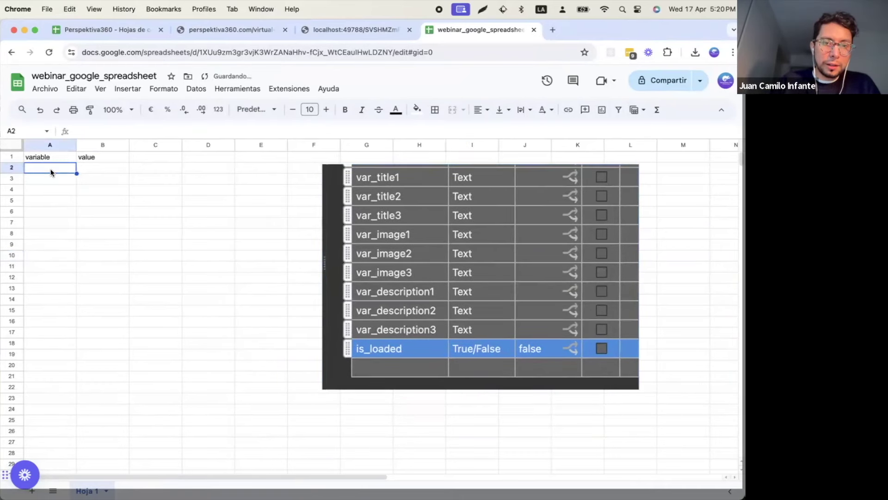
type("var_")
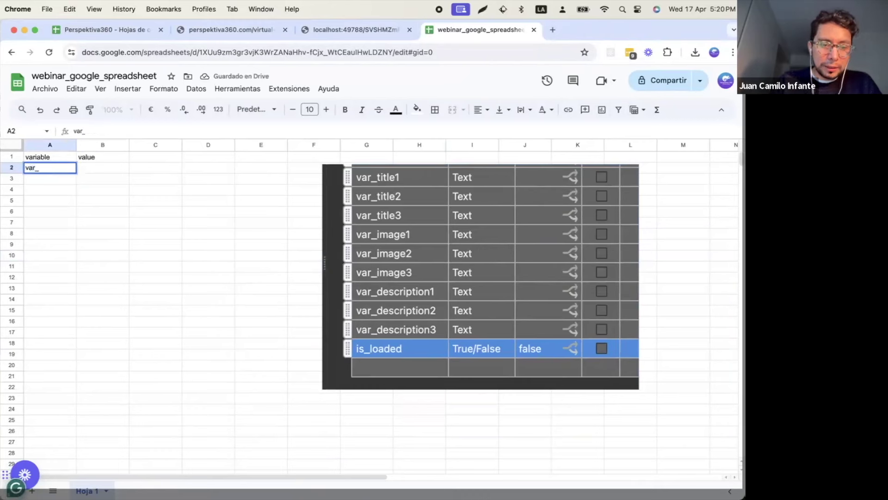
type("title1")
key("Return")
key("Up")
key("ctrl+c")
key("Down")
key("ctrl+v")
key("Down")
key("ctrl+v")
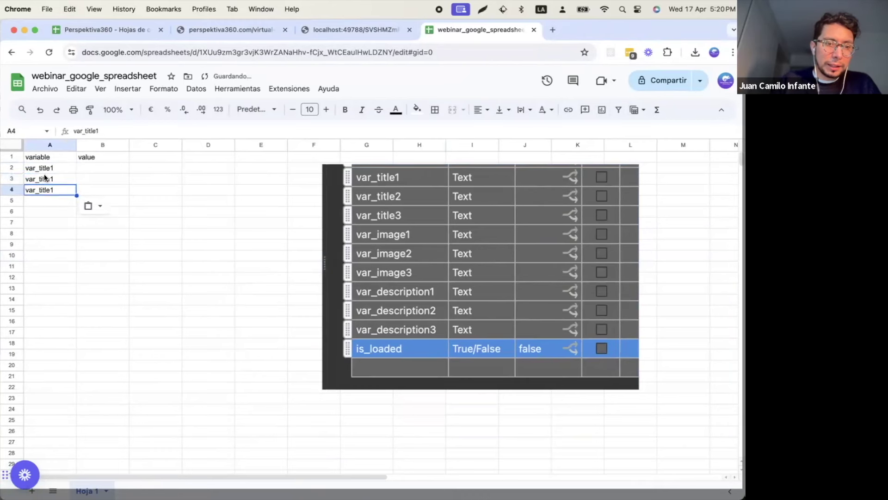
Step: Change cell A3 to var_title2 and cell A4 to var_title3
double_click(48, 181)
key("BackSpace")
type("2")
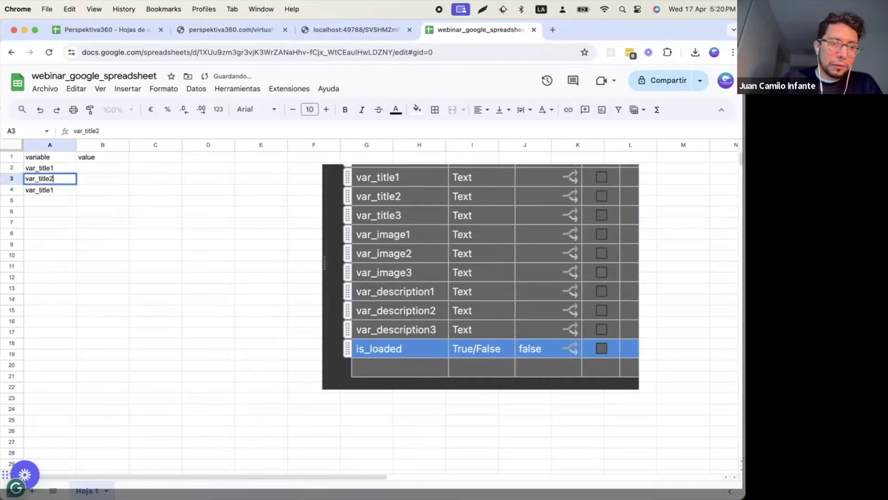
key("Return")
double_click(58, 191)
key("Return")
key("Up")
key("Up")
key("Up")
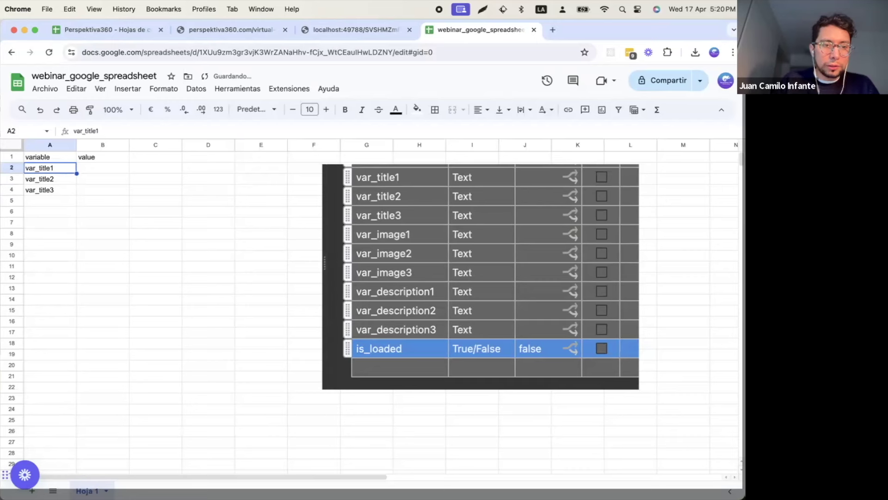
Step: Add var_image1 in cell A5, reusing the var_ prefix of the copied title variable
key("Down")
key("Down")
key("Down")
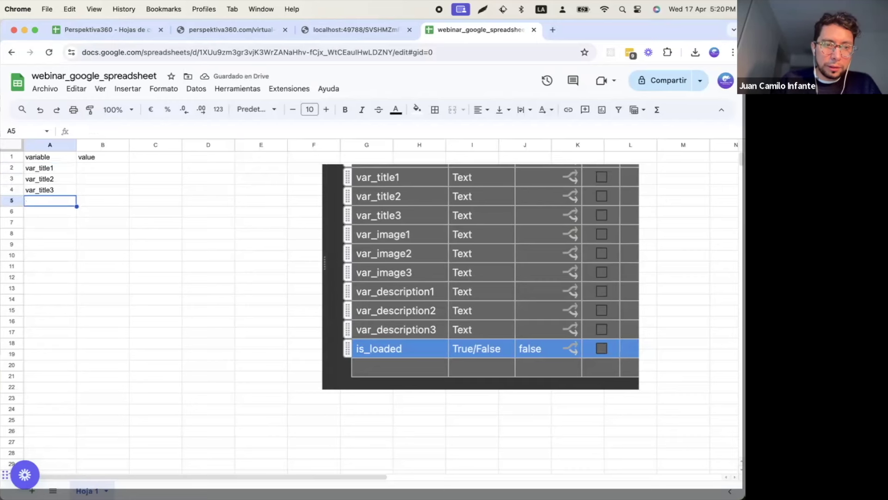
type("var_title1")
key("BackSpace")
key("BackSpace")
key("BackSpace")
key("BackSpace")
key("BackSpace")
key("BackSpace")
type("image1")
key("Return")
Step: Copy var_image1 from cell A5 into A6 and A7
key("Up")
key("ctrl+c")
key("Down")
key("ctrl+v")
key("Down")
key("ctrl+v")
key("Up")
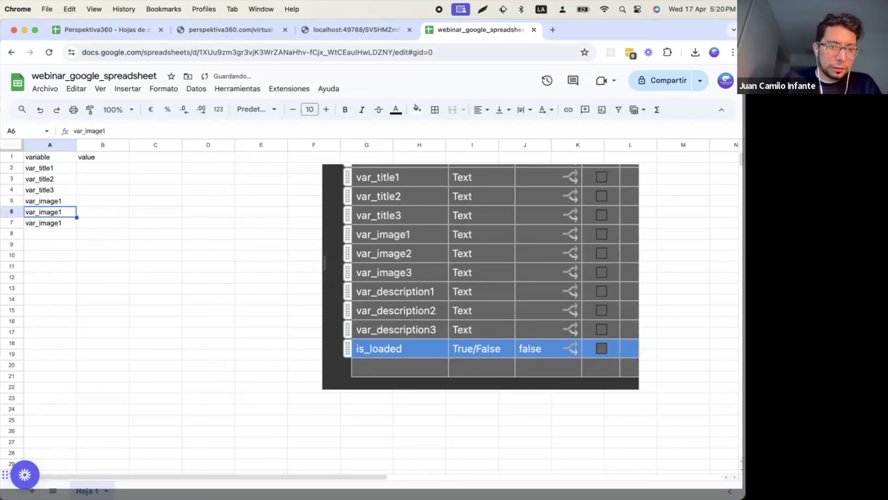
Step: Change cell A6 to var_image2 and cell A7 to var_image3
double_click(62, 211)
key("BackSpace")
type("2")
key("Return")
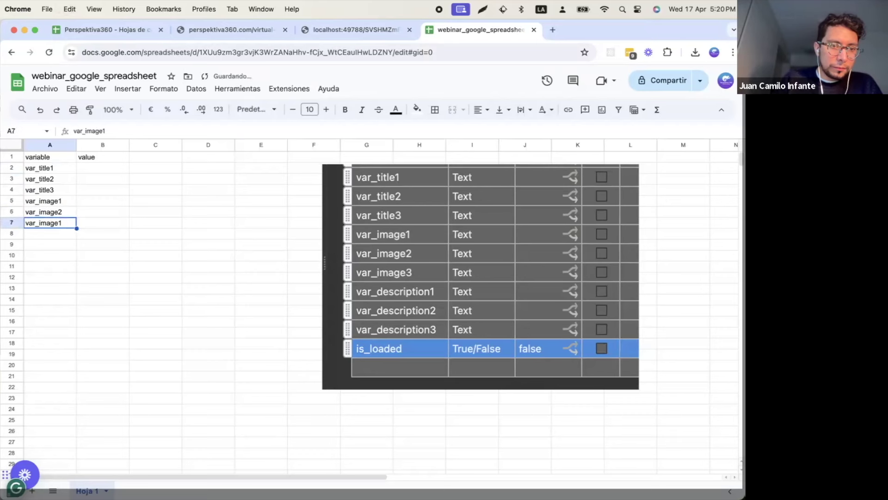
double_click(66, 222)
key("Return")
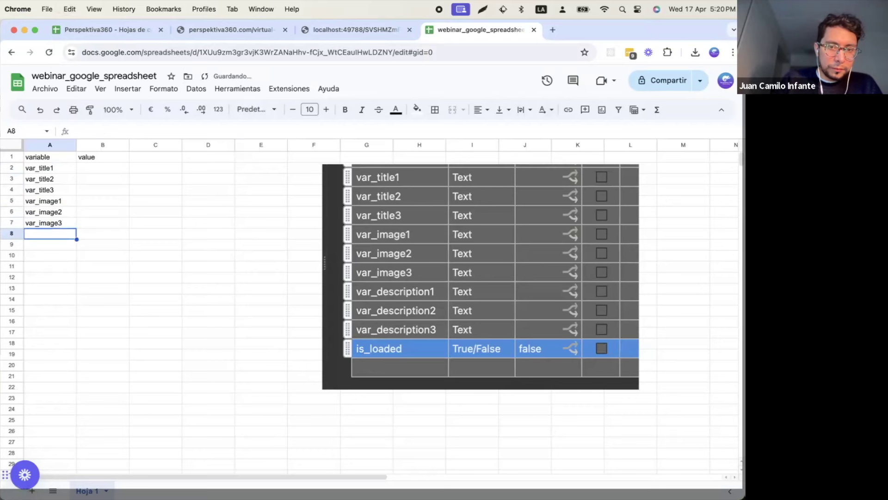
Step: Add var_description1 in cell A8, reusing the var_ prefix of the copied image variable
type("var_image1")
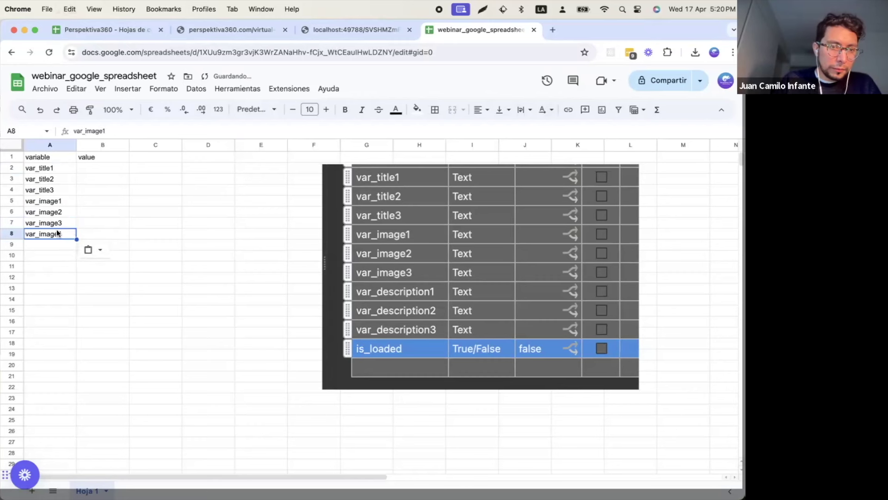
key("BackSpace")
key("BackSpace")
key("BackSpace")
key("BackSpace")
key("BackSpace")
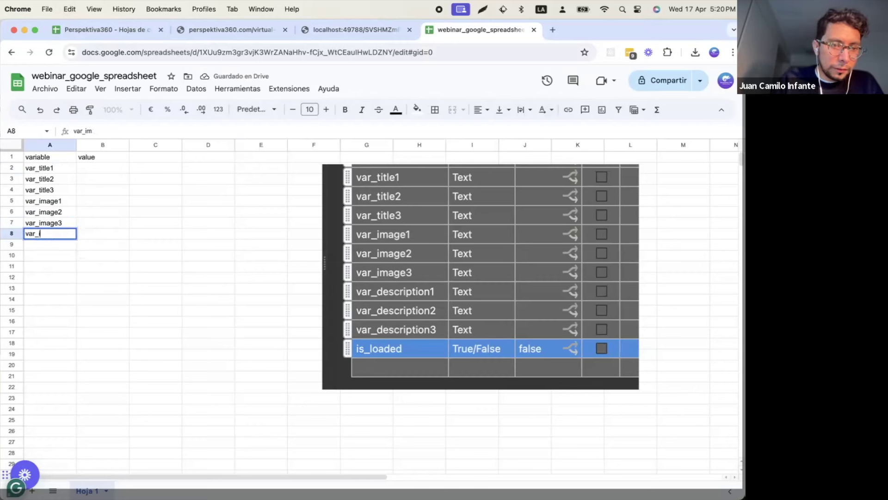
type("description1")
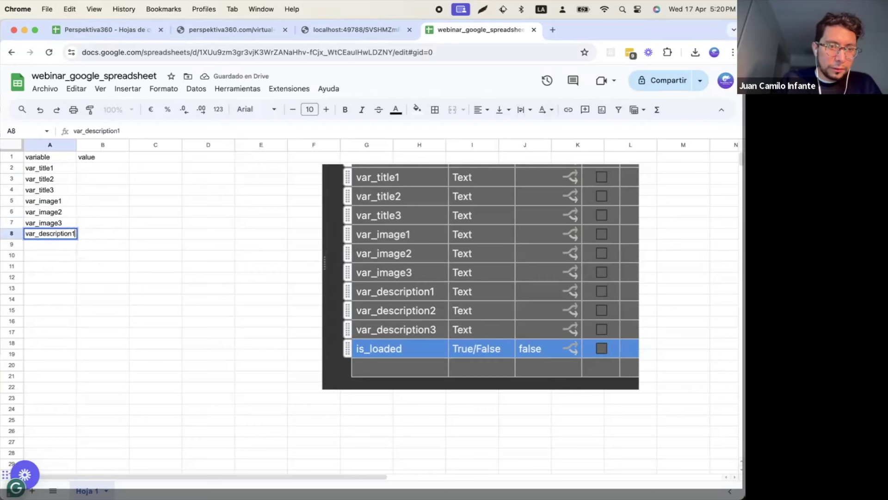
key("Return")
Step: Copy var_description1 from cell A8 into A9 and A10 and fit column A's width to its contents
key("Up")
key("super+c")
key("Down")
key("super+v")
key("Down")
key("super+v")
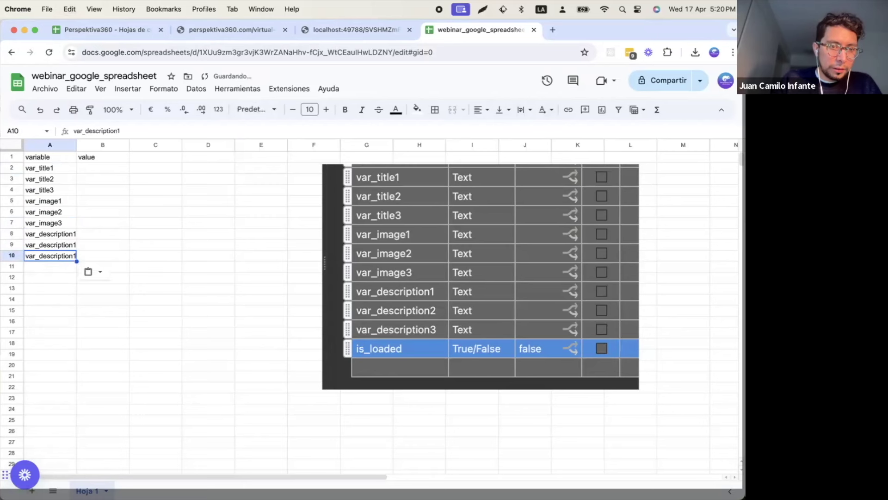
double_click(76, 145)
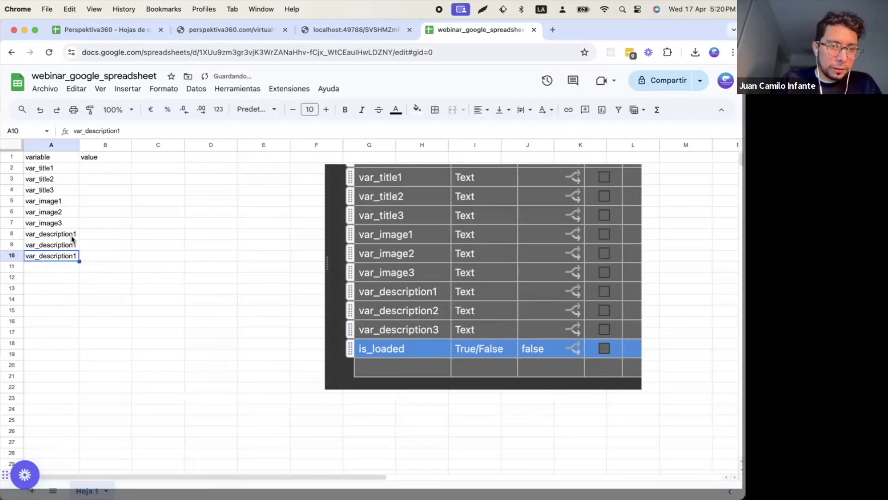
double_click(72, 236)
key("BackSpace")
type("2")
key("Return")
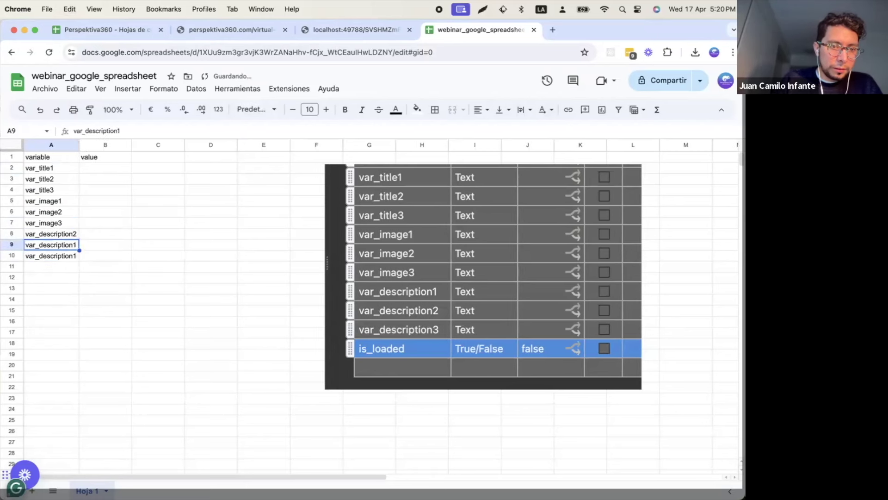
double_click(73, 244)
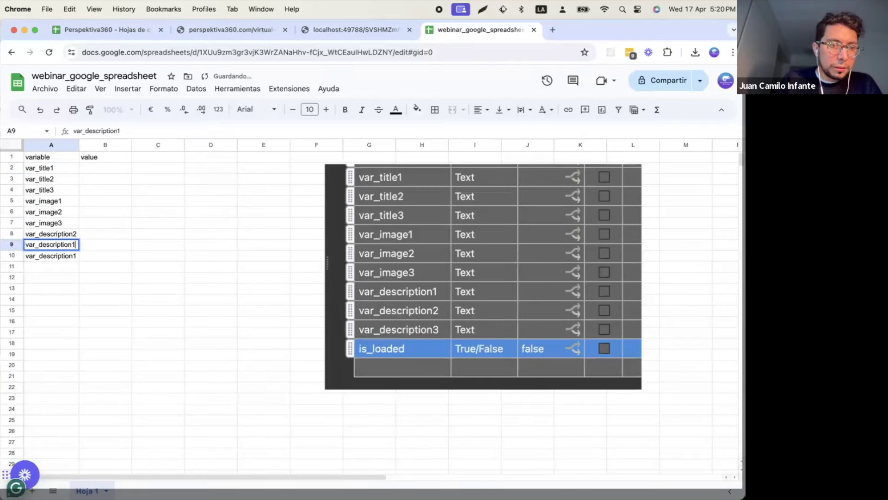
double_click(68, 234)
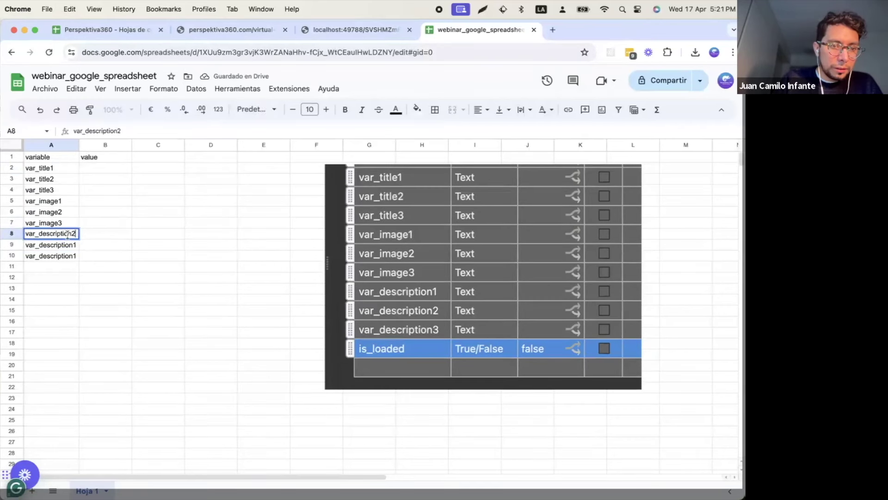
type("1")
key("Return")
Step: Change cell A9 to var_description2 and cell A10 to var_description3
double_click(71, 249)
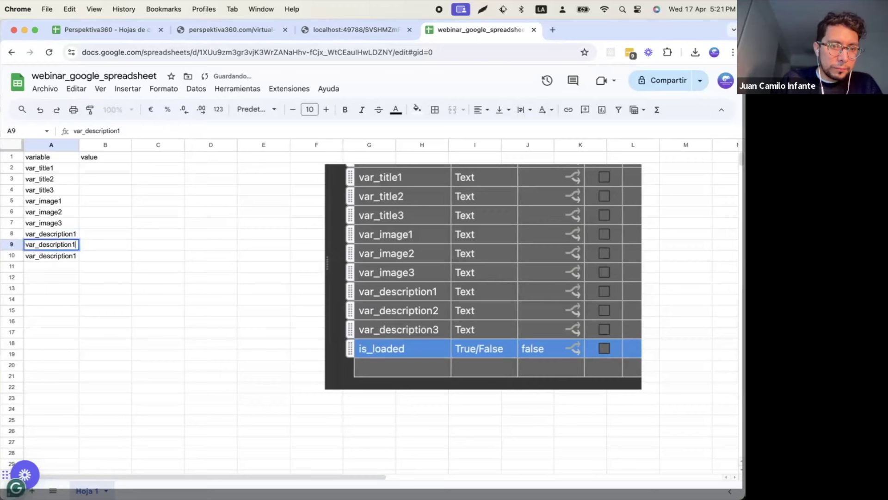
key("Return")
double_click(71, 256)
key("BackSpace")
type("3")
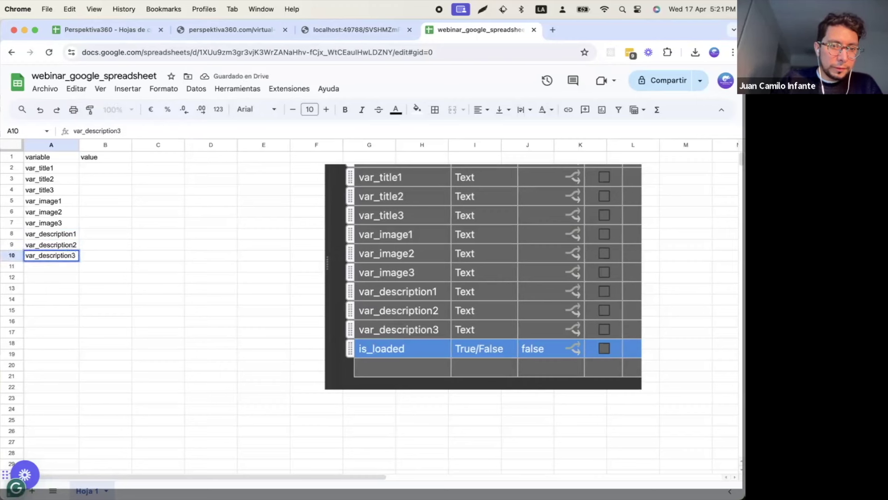
Step: Review the variable names in column A, from the header through the description rows, along with the value header
key("Return")
left_click(51, 244)
key("Up")
key("Up")
key("Up")
key("Up")
key("Up")
key("Up")
key("Up")
key("Up")
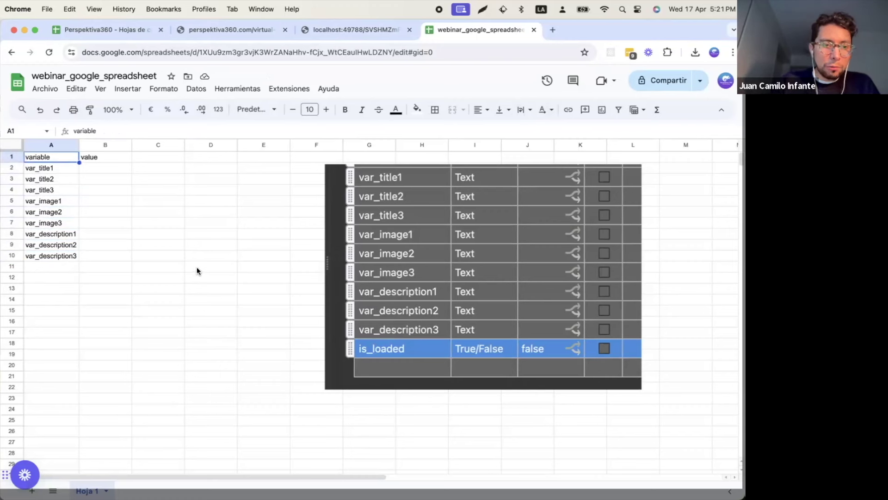
left_click(46, 266)
left_click(66, 172)
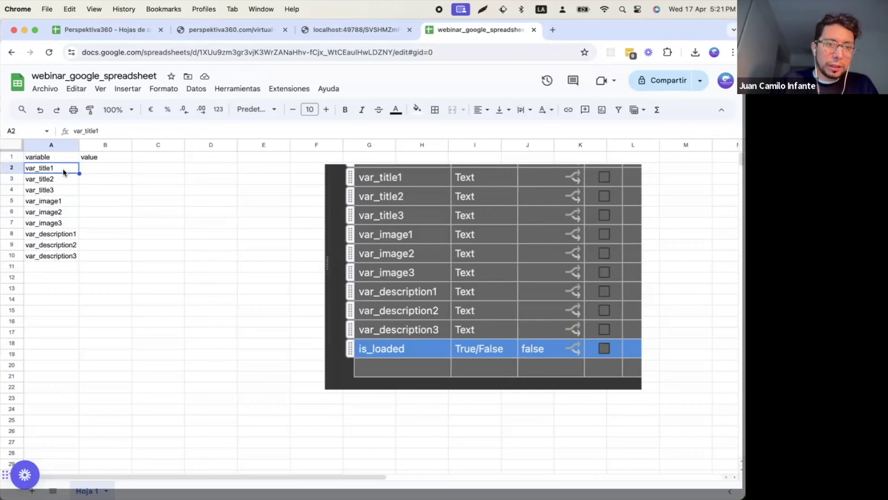
key("Right")
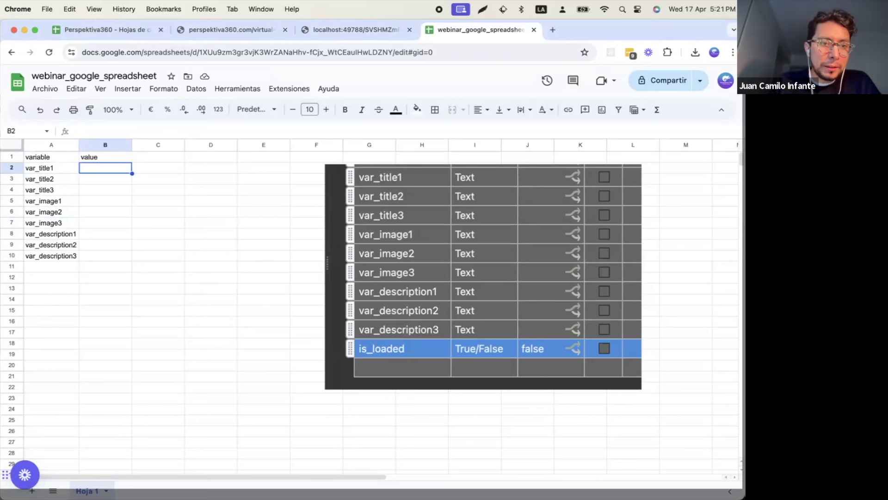
key("Left")
key("Up")
key("Right")
key("Down")
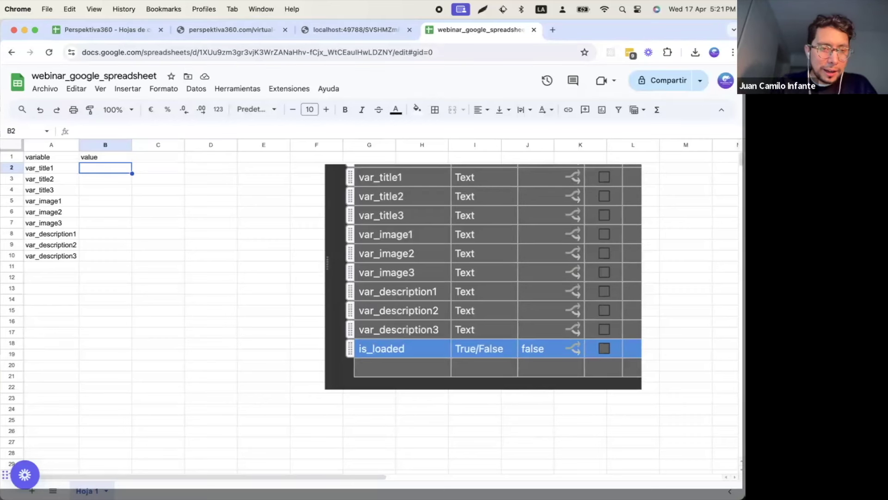
type("M")
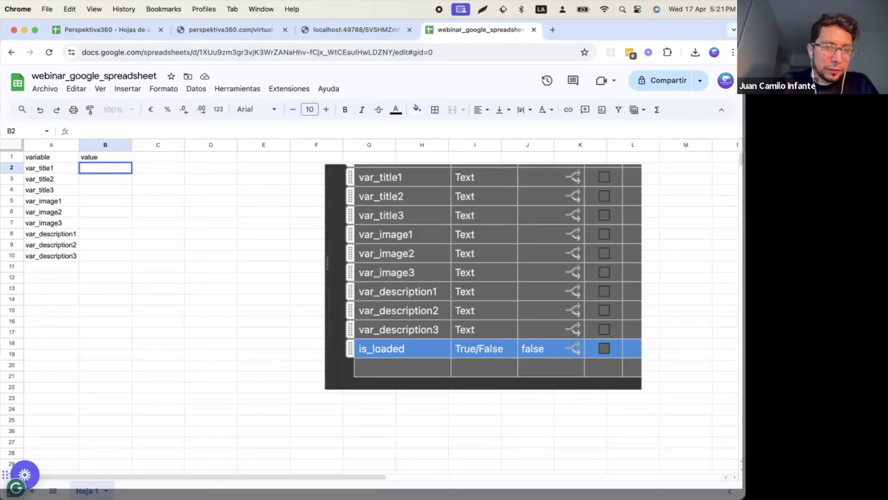
type("kitchen")
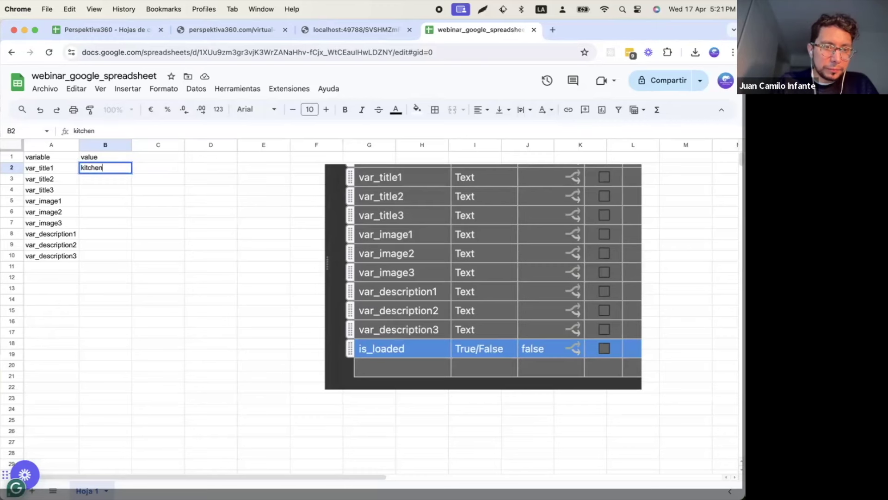
key("BackSpace")
key("BackSpace")
key("BackSpace")
key("BackSpace")
key("BackSpace")
key("BackSpace")
key("BackSpace")
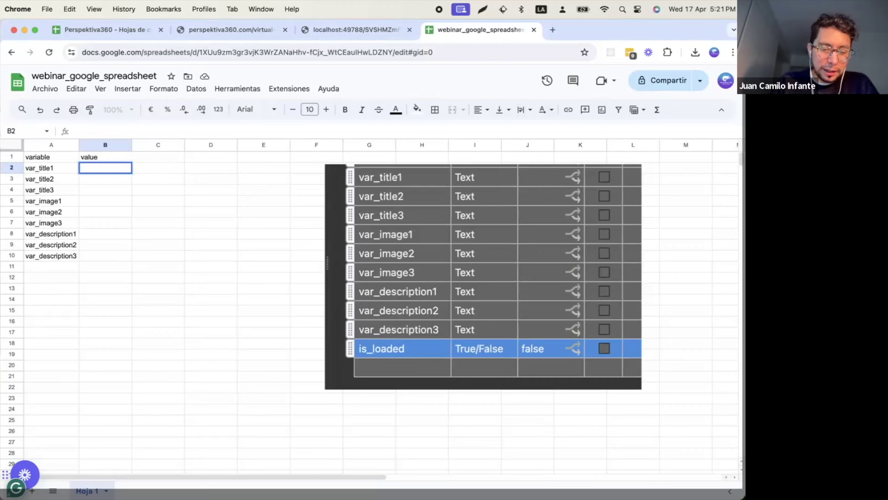
Step: Enter Webinar_17 in cell B2 as the value of var_title1 and My Title in B3 for var_title2
type("Webinar_17")
key("Return")
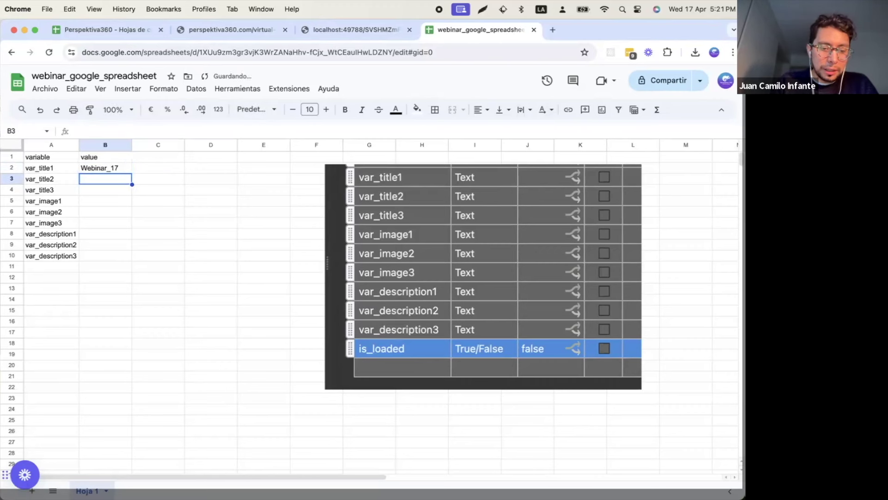
type("My Ty")
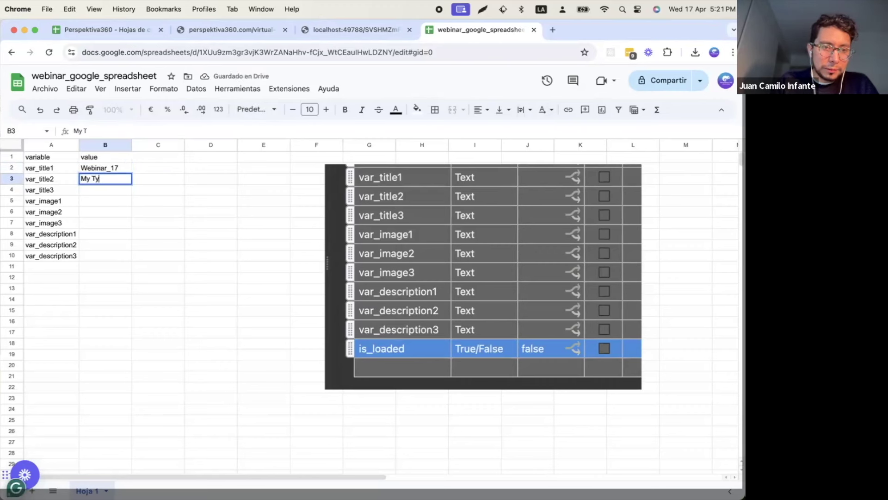
key("BackSpace")
type("itle")
key("Return")
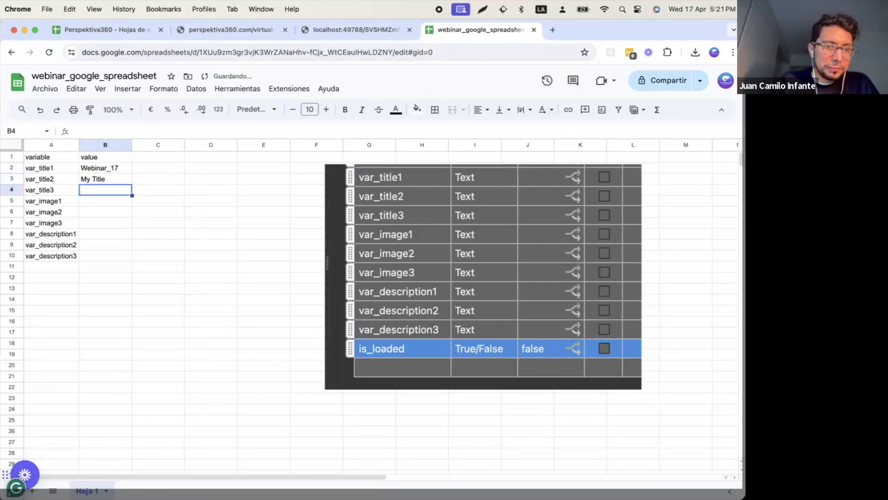
Step: Enter Título 3 in cell B4 as the value of var_title3
key("Up")
key("Up")
key("Down")
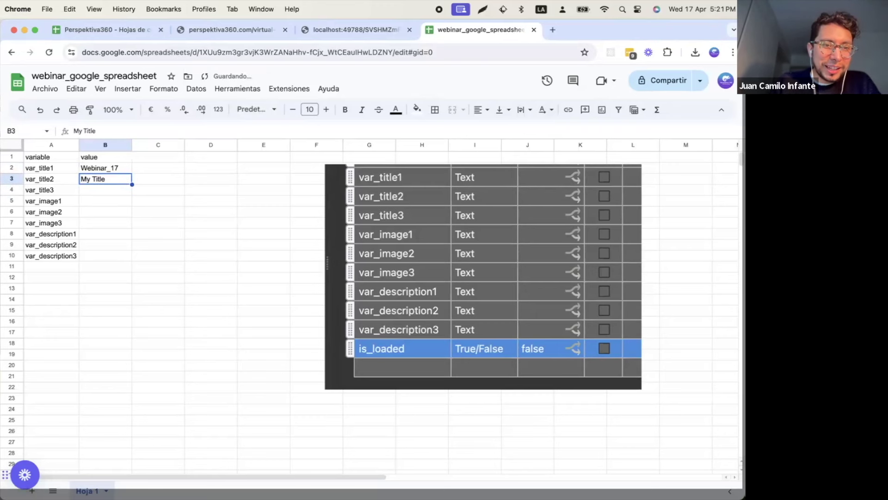
left_click(105, 190)
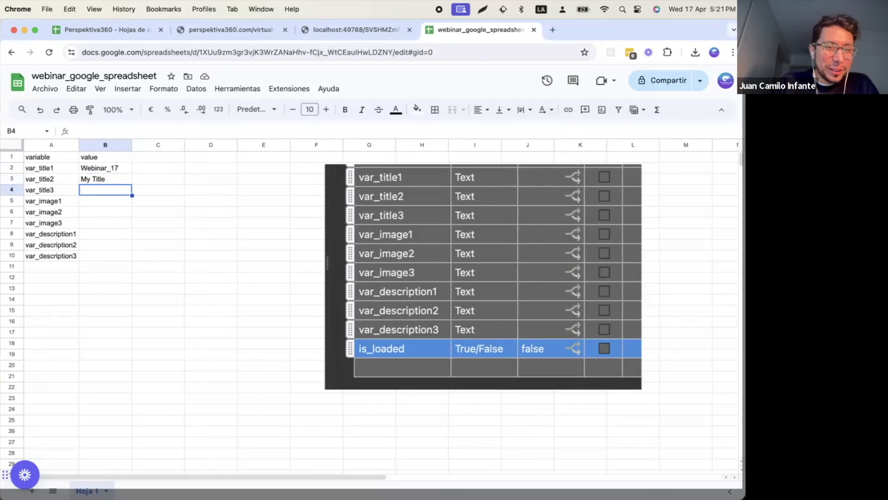
type("Title 3")
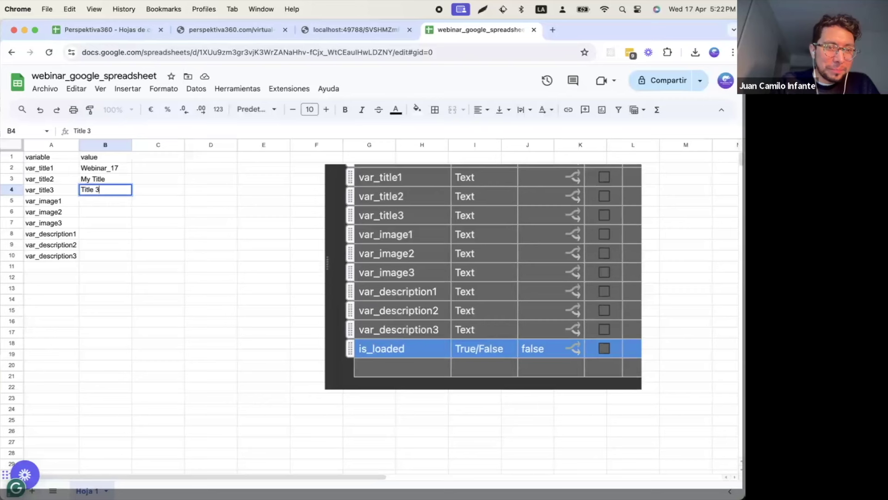
key("BackSpace")
key("BackSpace")
key("BackSpace")
key("BackSpace")
key("BackSpace")
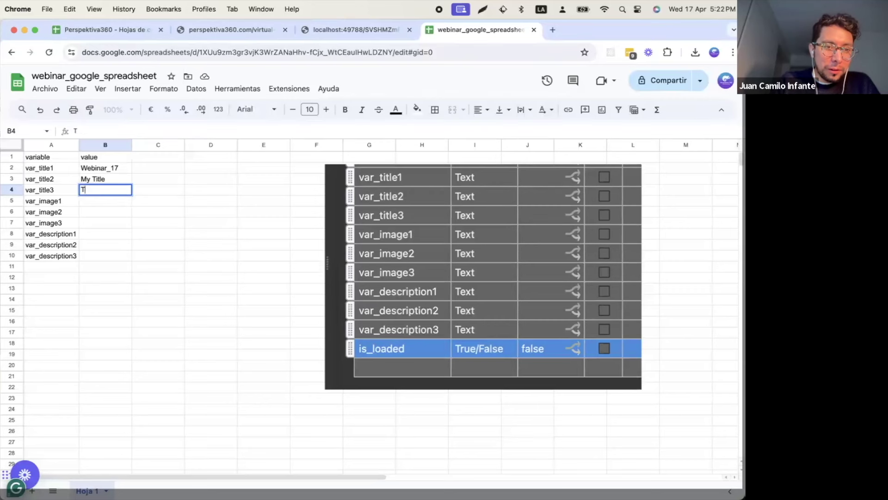
type("ítulo 3")
key("Return")
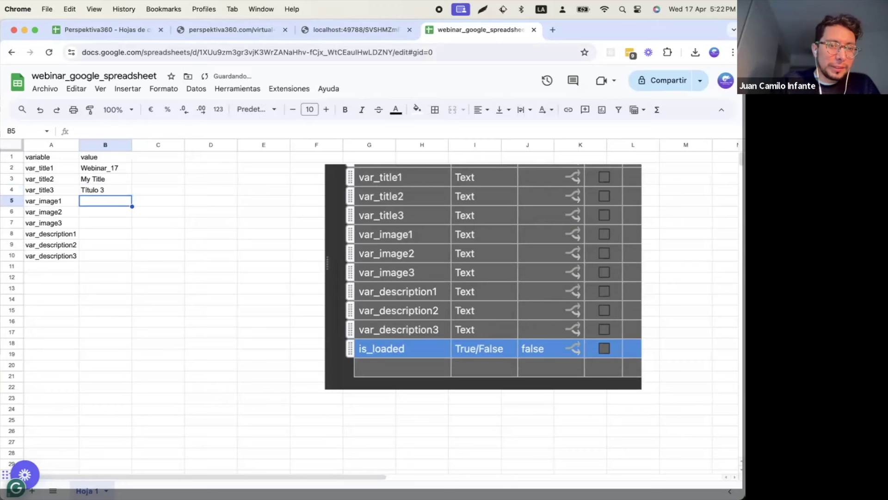
Step: Enter "This is my description 1" in cell B8 as the value of var_description1
key("Up")
key("Up")
key("Up")
key("Down")
key("Down")
key("Down")
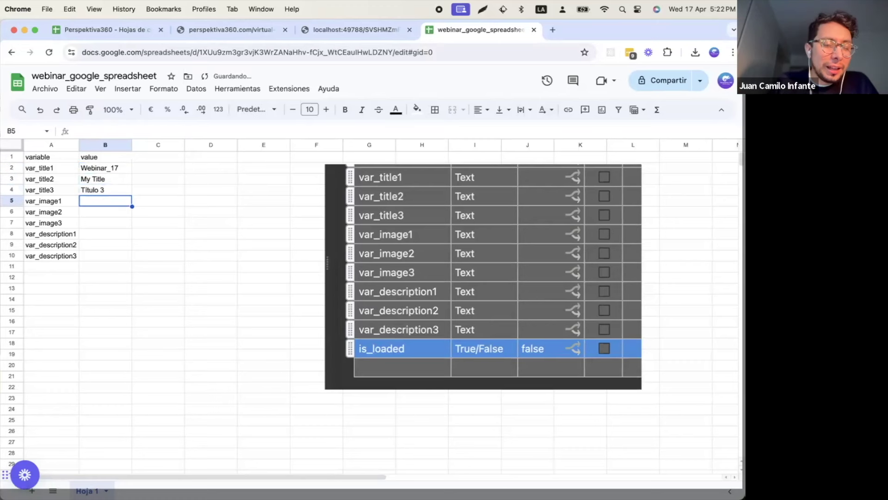
key("Down")
key("Down")
key("Down")
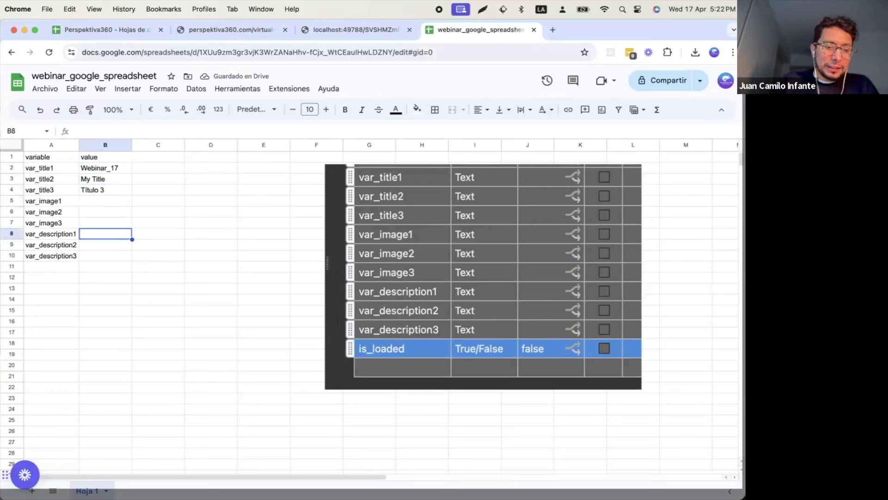
type("This is my description 1")
key("Return")
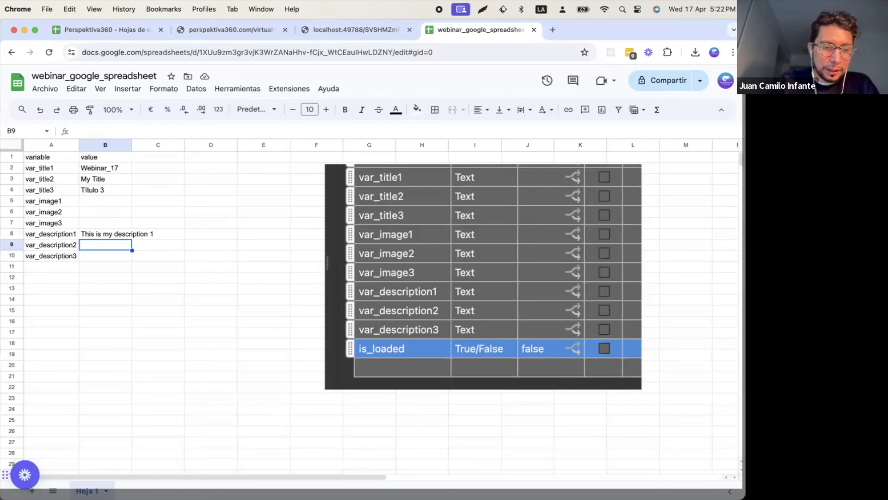
Step: Enter "dis is mi descrition" in cell B9 for var_description2 and copy it into B10 for var_description3
type("dis")
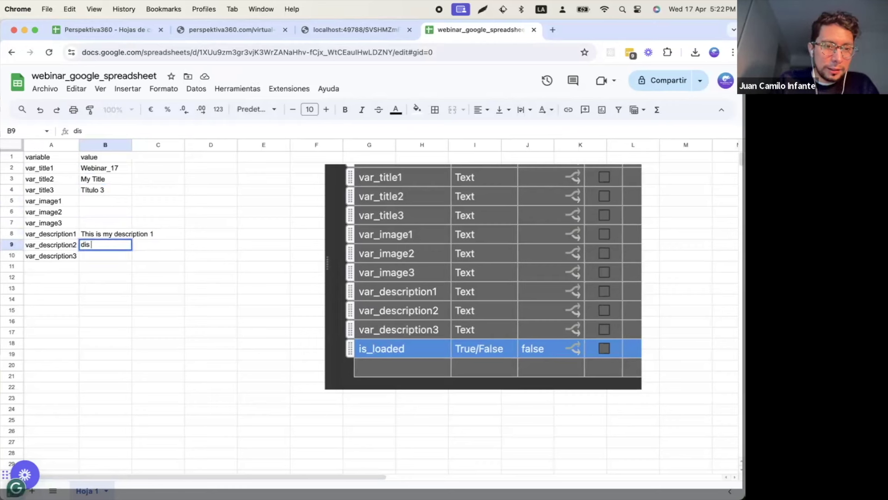
type(" is mi ")
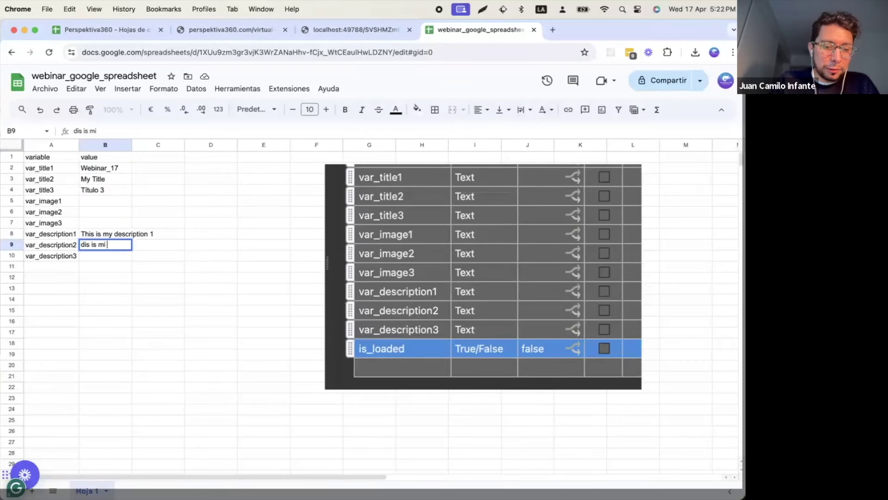
type("descrition")
key("Return")
key("Up")
key("ctrl+c")
key("Down")
key("ctrl+v")
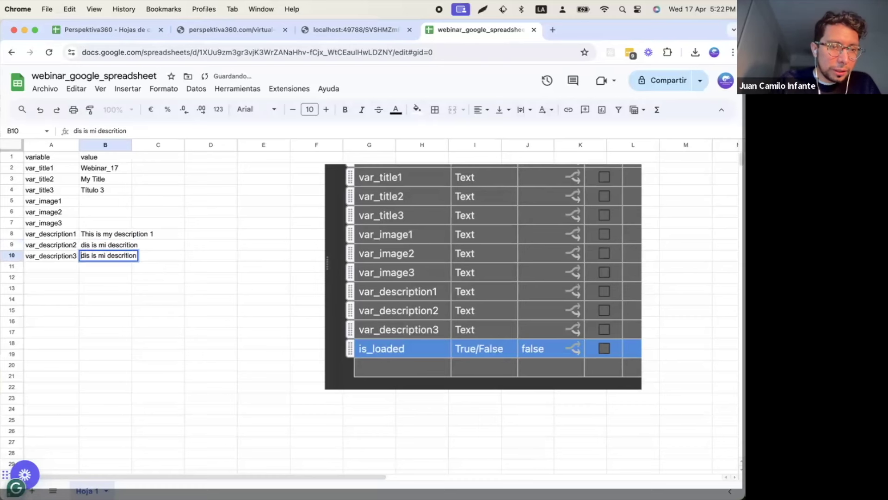
Step: Review the column B values for the title, image and description variables, including the empty image cells
left_click(93, 202)
key("Up")
key("Up")
key("Up")
key("Down")
key("Down")
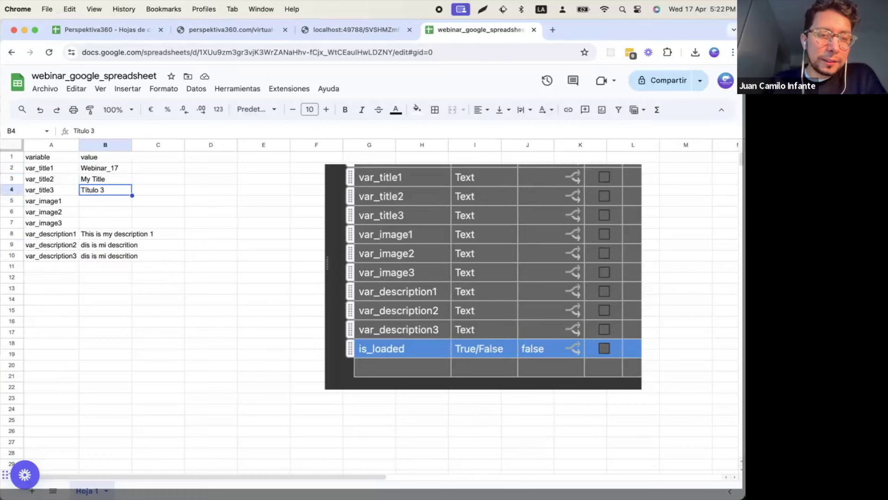
key("Up")
key("Up")
left_click(106, 179)
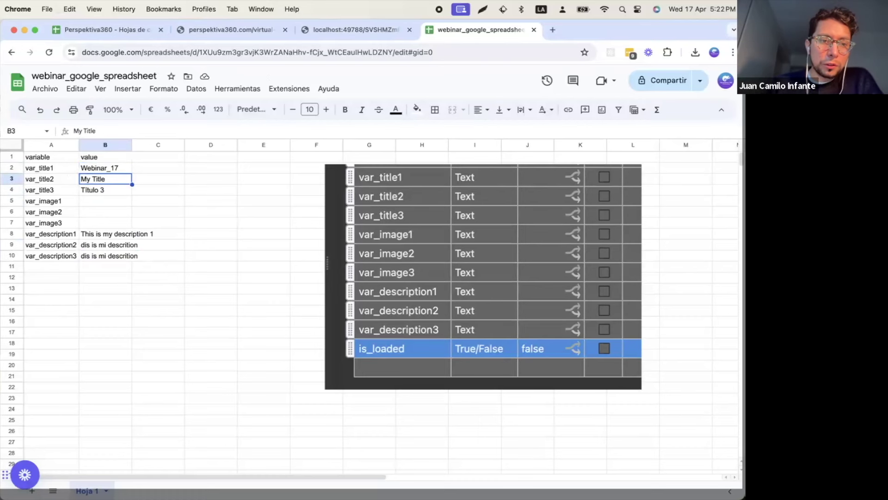
key("Down")
key("Down")
key("Down")
key("Down")
key("Down")
key("Down")
key("Down")
key("Up")
key("Up")
key("Up")
key("Up")
key("Up")
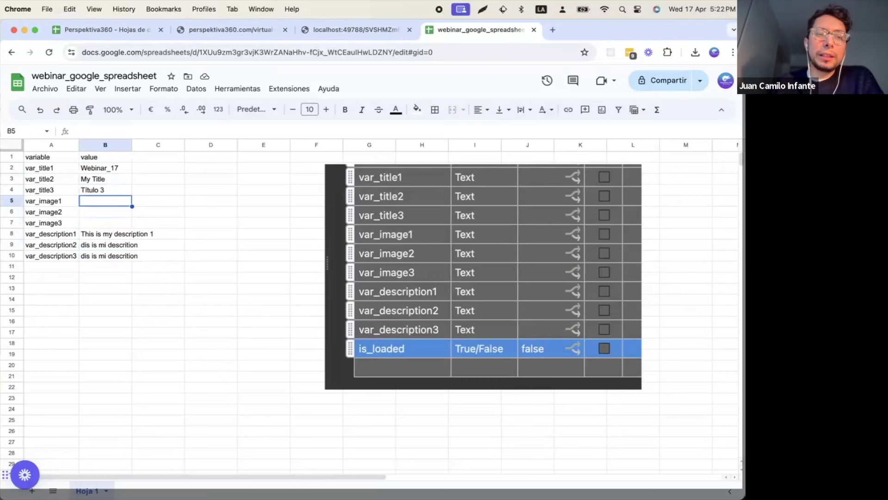
key("Down")
key("Down")
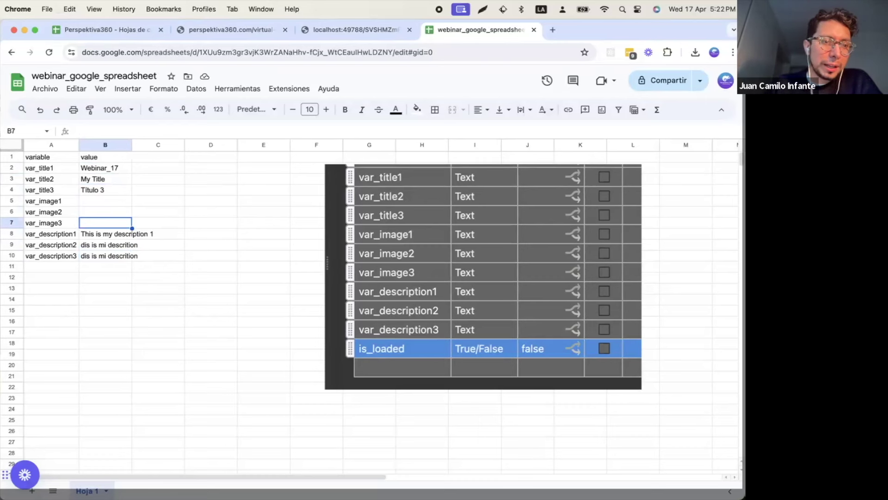
Step: Switch to Unsplash in the Brave browser and open the photo of the yellow chair beside a window
key("super+Tab")
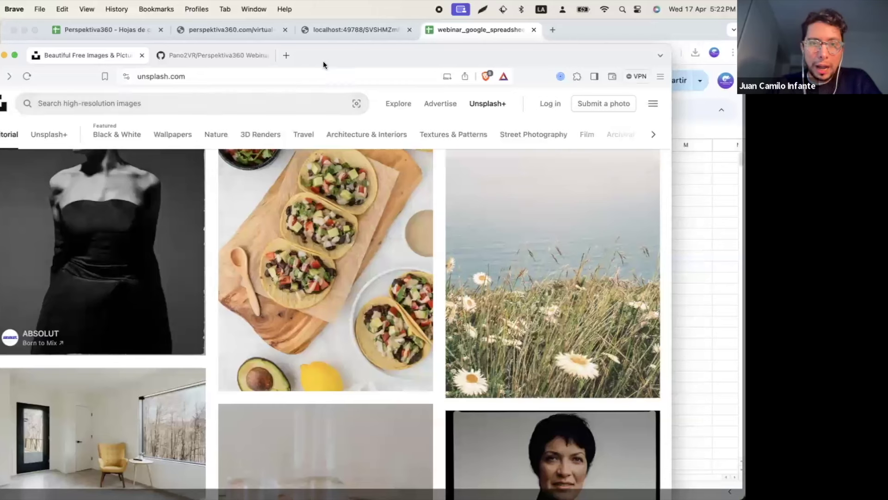
mouse_move(275, 244)
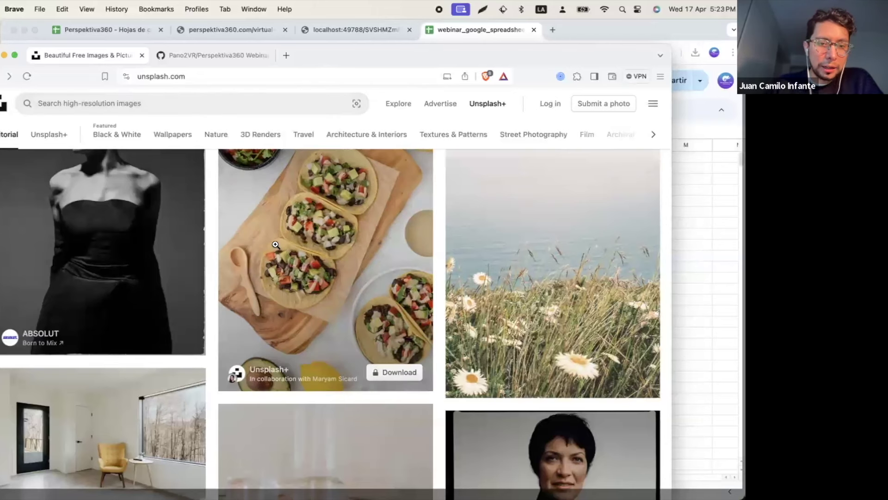
scroll(276, 245, "down", 3)
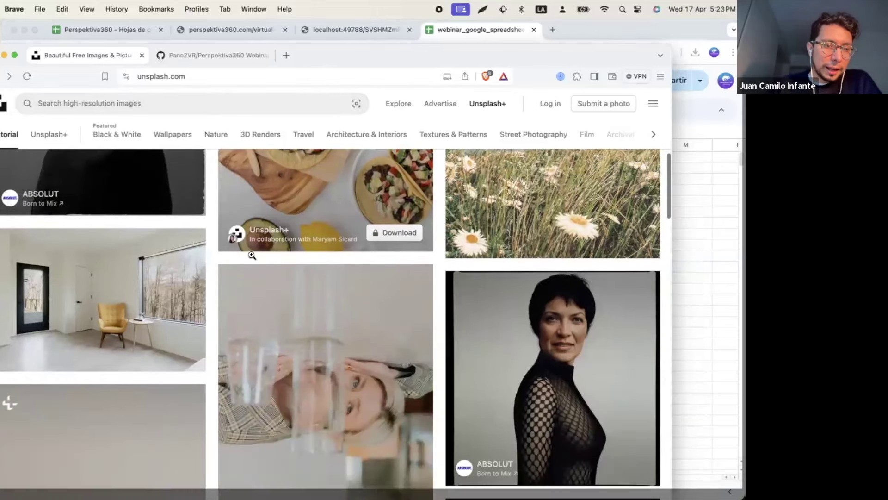
mouse_move(100, 281)
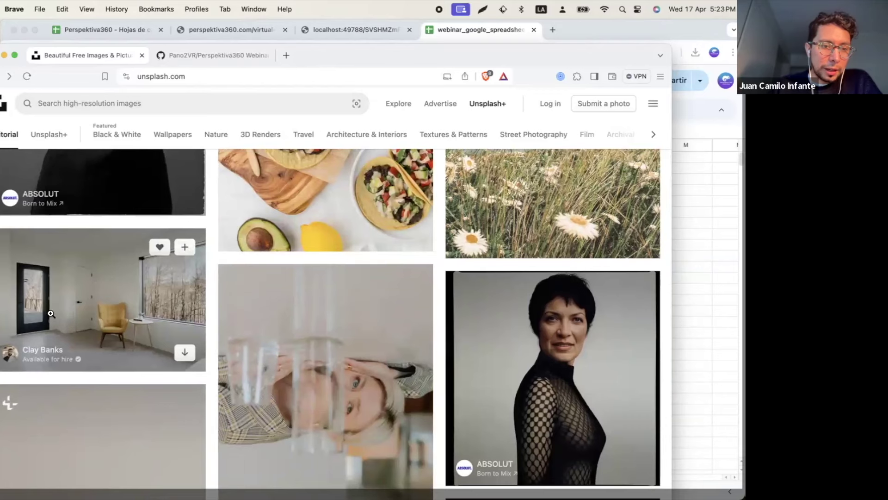
left_click(106, 275)
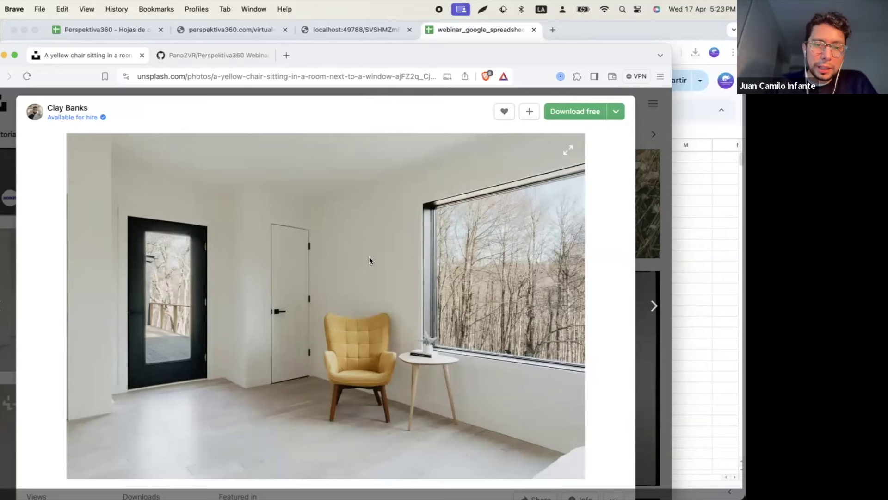
Step: Open the copied yellow chair image address in a new browser tab, inspect the direct image link, and close that tab
left_click(287, 51)
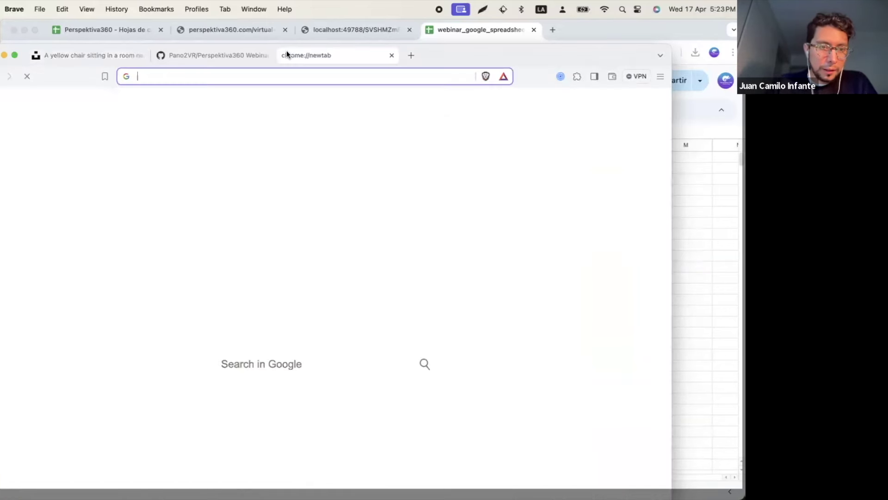
key("super+v")
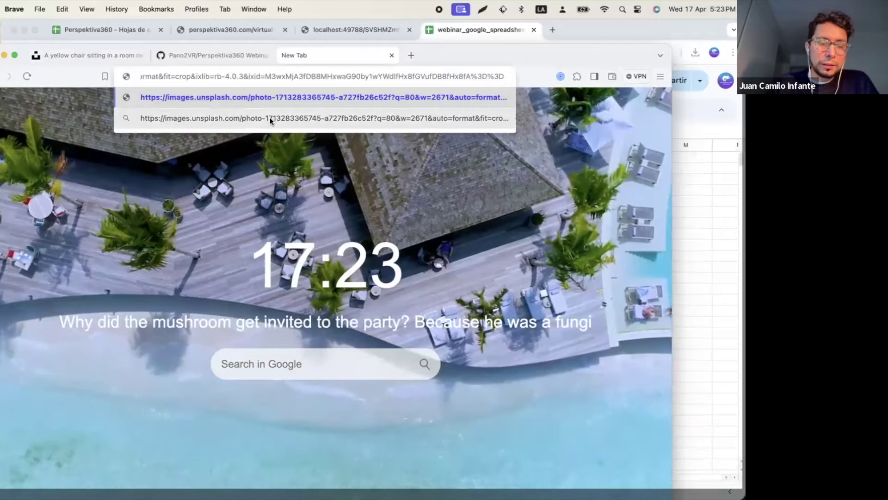
key("Return")
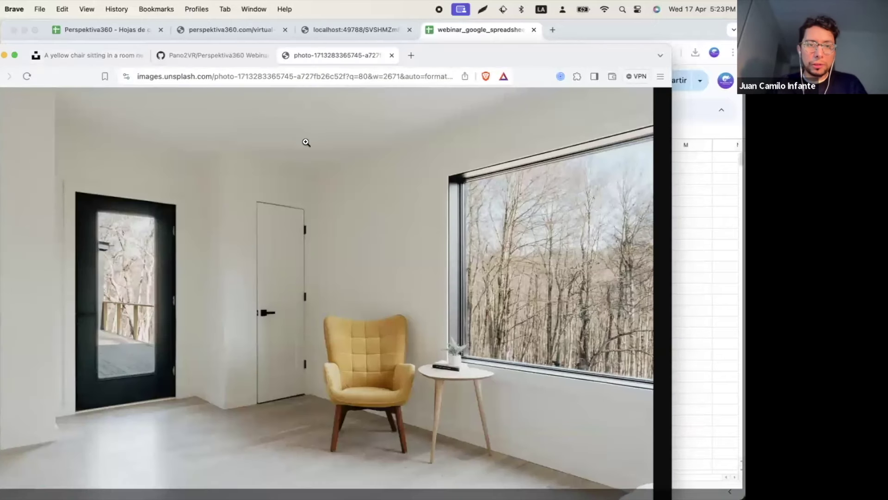
left_click(310, 77)
left_click(307, 78)
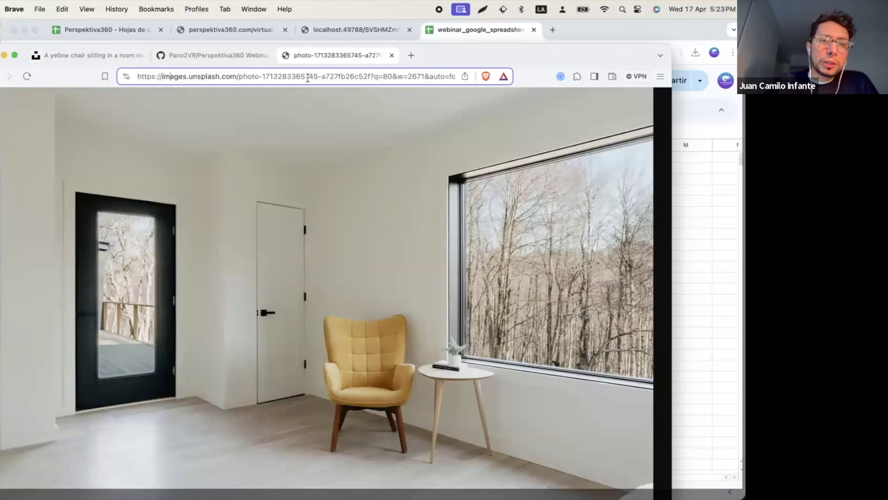
key("Right")
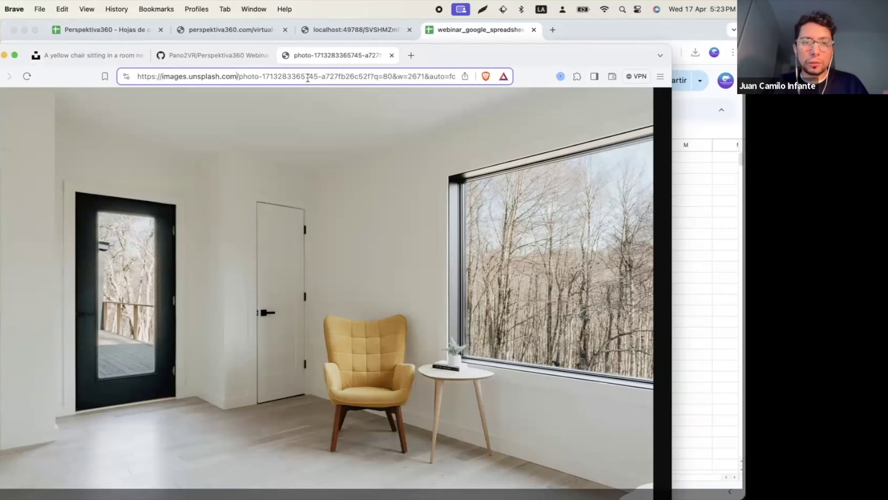
left_click(392, 56)
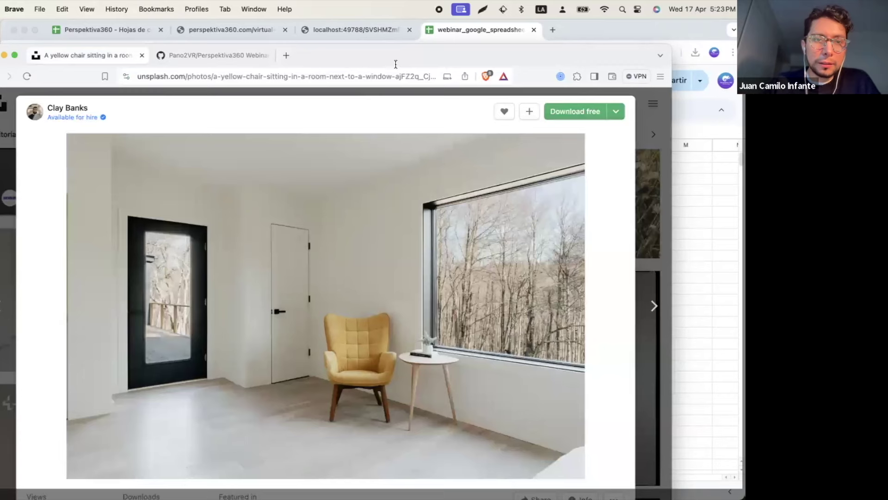
Step: Switch to the webinar_google_spreadsheet in Chrome and paste the yellow chair image address as the var_image1 value in B5
left_click(118, 31)
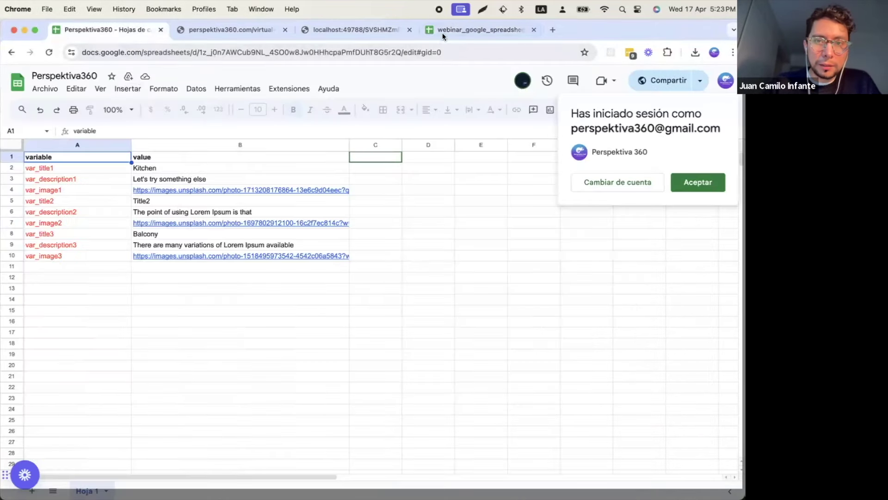
left_click(442, 32)
left_click(107, 201)
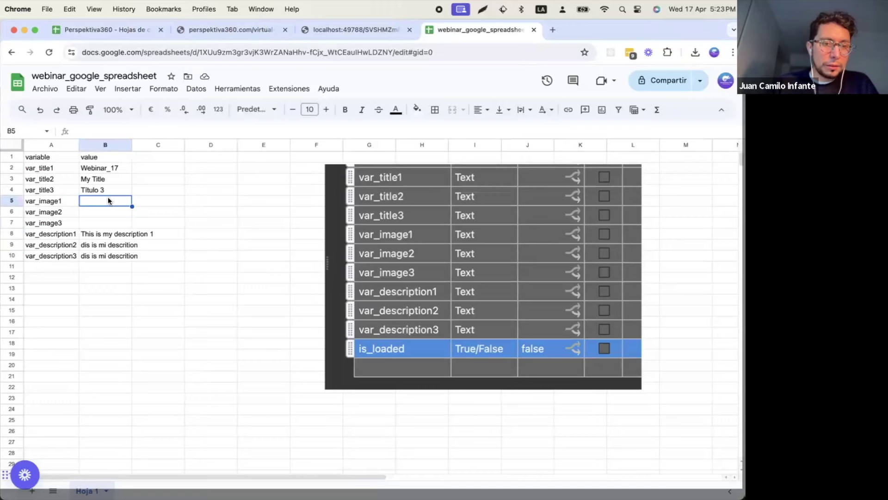
key("super+v")
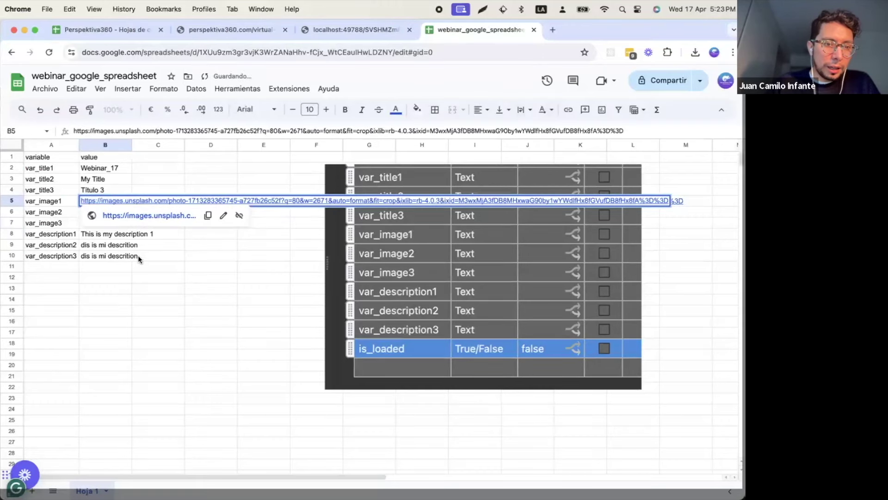
left_click(138, 255)
Step: Return to Unsplash in Brave, open the NASA Hubble Space Telescope astronaut photo, and copy its image address
key("super+Tab")
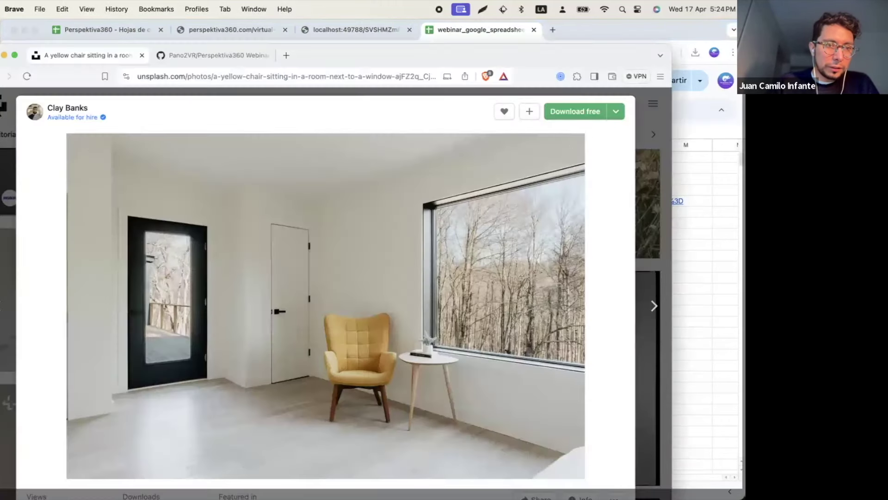
key("Escape")
scroll(117, 317, "down", 10)
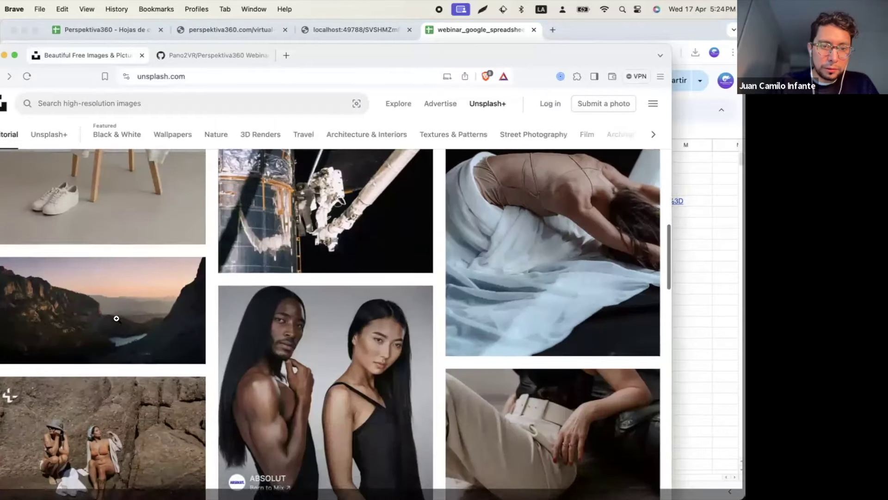
scroll(221, 324, "up", 3)
mouse_move(340, 319)
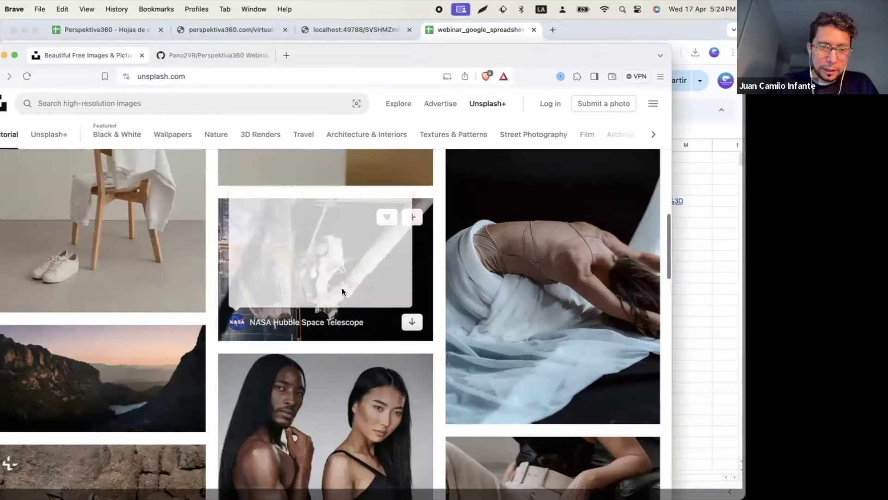
left_click(332, 257)
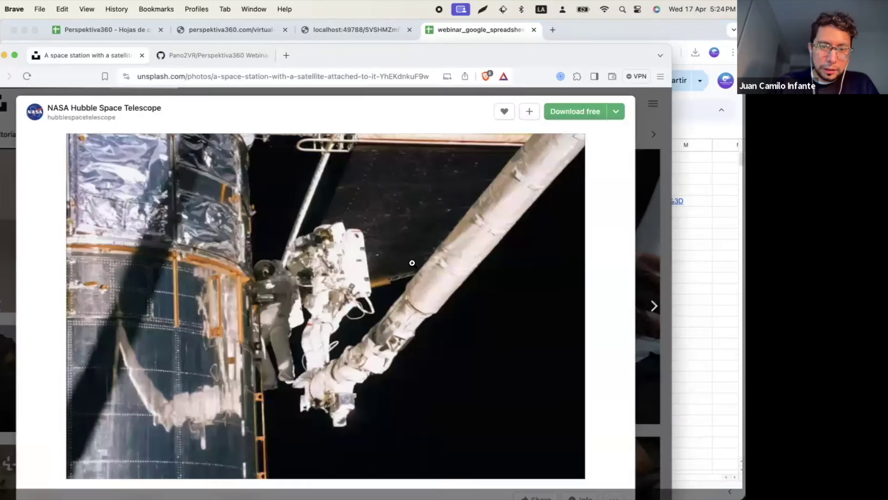
right_click(351, 296)
left_click(384, 335)
Step: Paste the copied NASA image address into a new browser tab's address field and check its beginning
left_click(285, 55)
key("super+v")
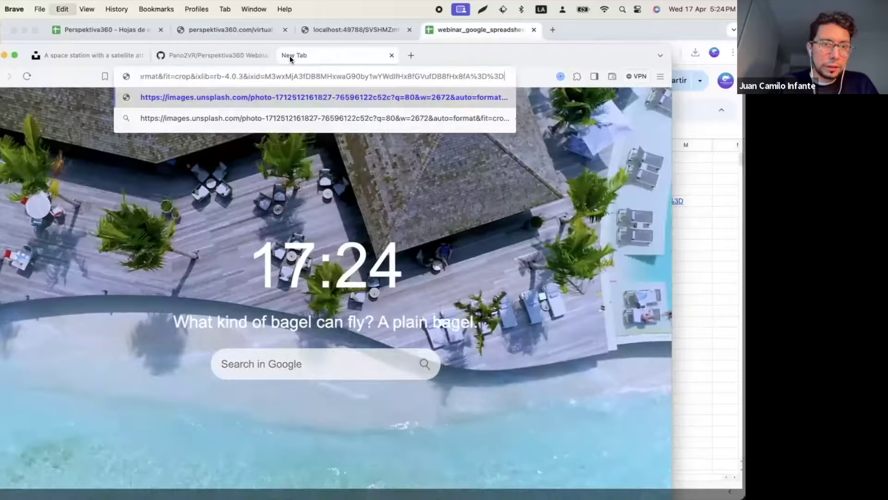
key("super+Left")
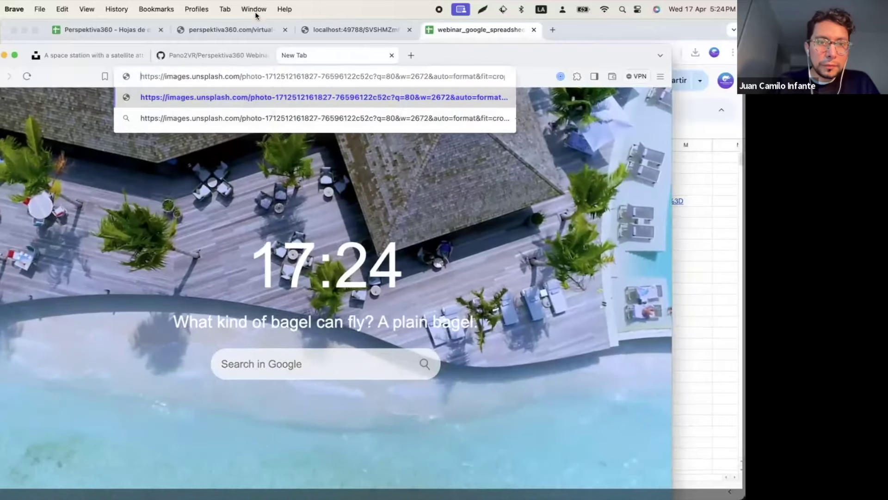
Step: Go back to webinar_google_spreadsheet in Chrome and paste the NASA image address as the var_image2 value in B6
left_click(235, 28)
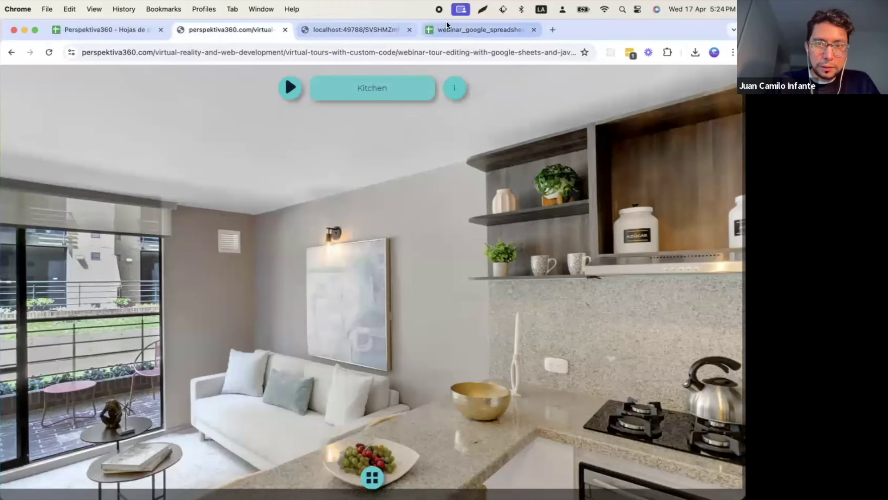
left_click(447, 25)
left_click(102, 212)
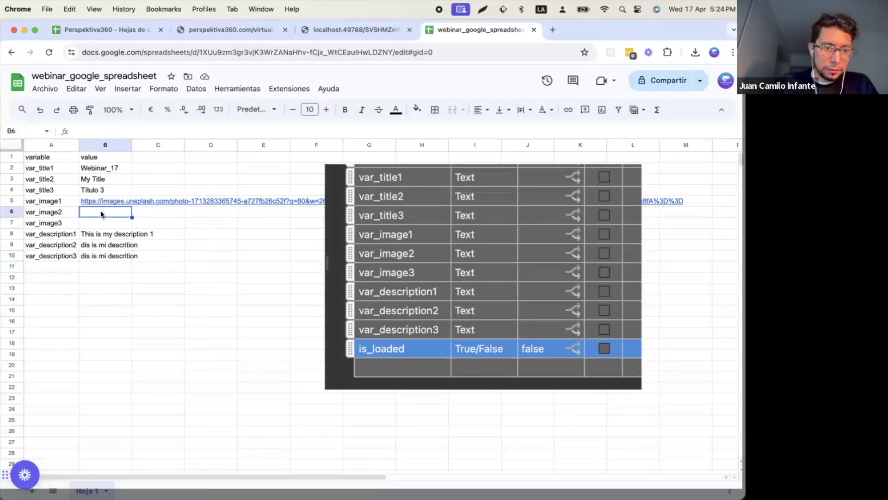
key("cmd+v")
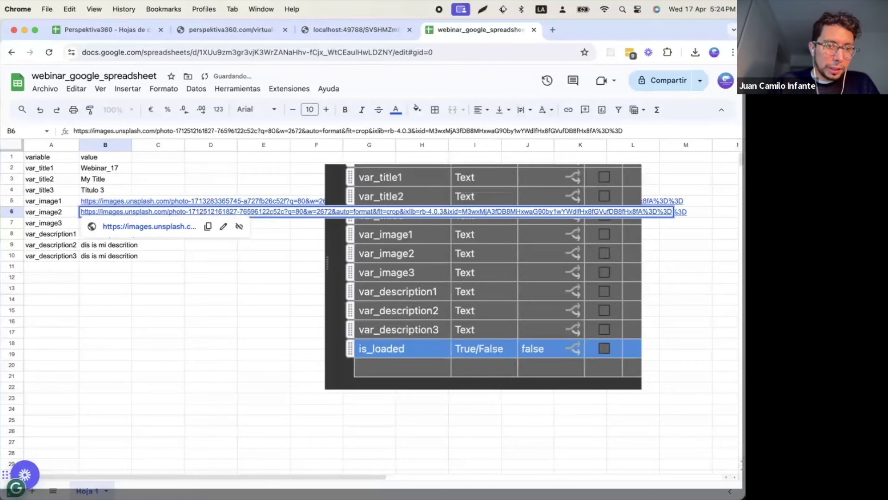
Step: Replace the var_description2 value in B9 with "NASA"
left_click(102, 256)
key("Up")
type("NASA")
key("Return")
Step: Replace the var_title2 value in B3 with "Nasa image"
key("Up")
key("Up")
key("Up")
key("Up")
key("Up")
key("Up")
key("Up")
double_click(107, 180)
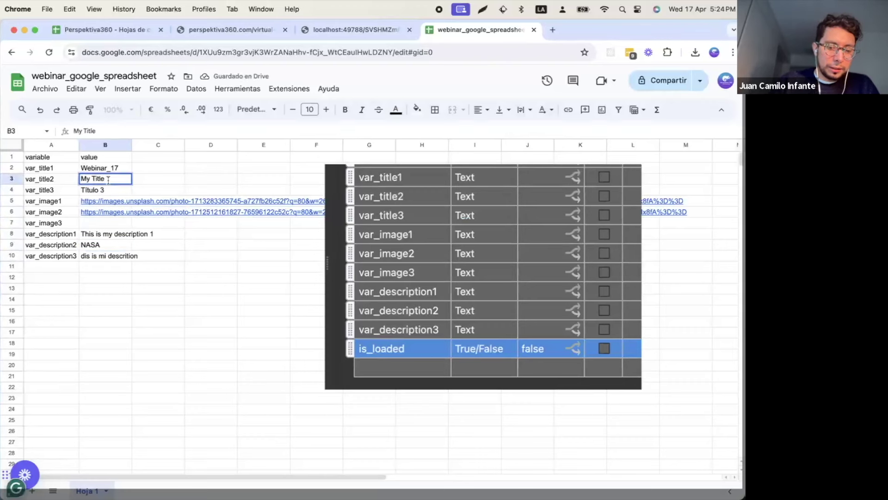
key("BackSpace")
key("BackSpace")
key("BackSpace")
key("BackSpace")
key("BackSpace")
key("BackSpace")
key("BackSpace")
key("BackSpace")
type("Nasa")
type("image")
key("Return")
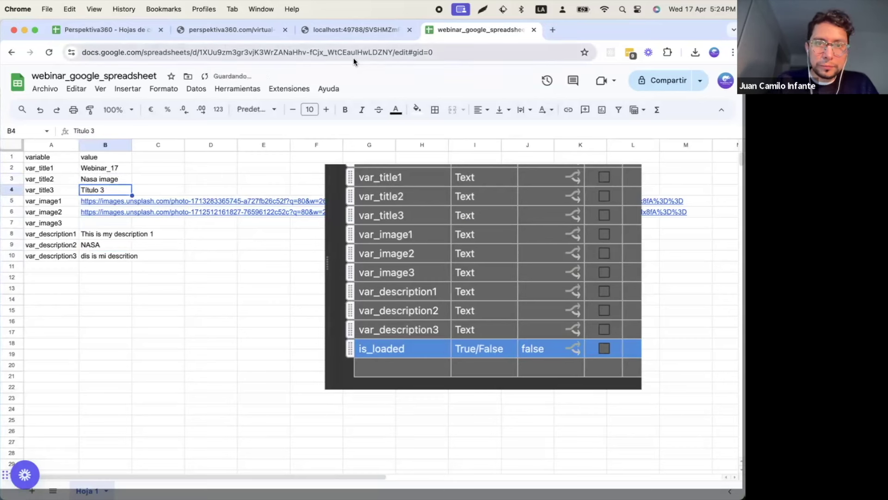
Step: Return to Unsplash in Brave, open the photo of the couple by the waterfall, and copy its image address
key("super+Tab")
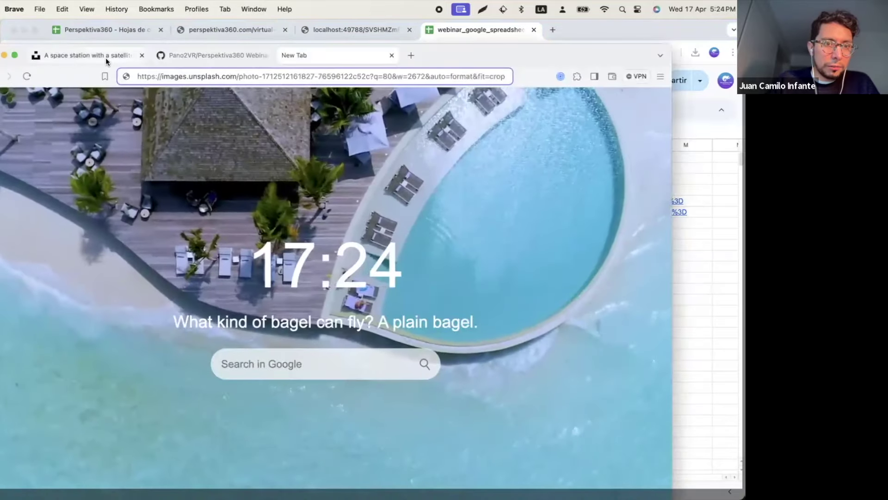
left_click(106, 58)
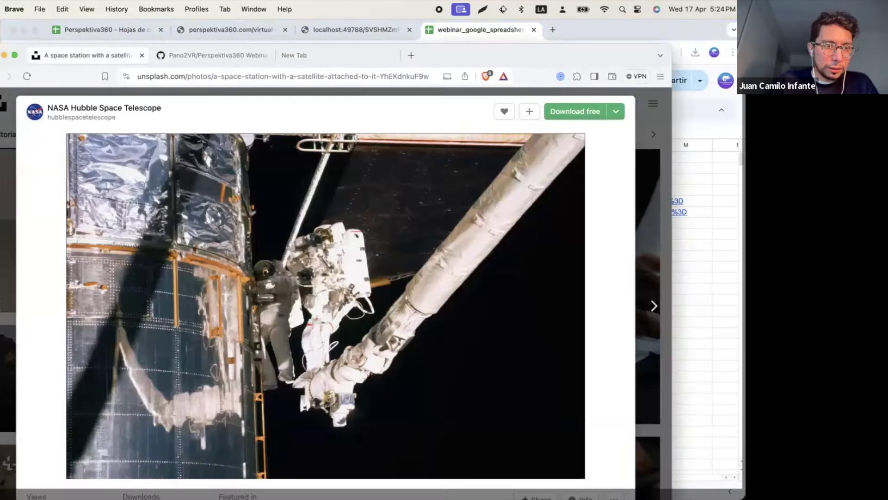
key("Escape")
scroll(76, 260, "down", 5)
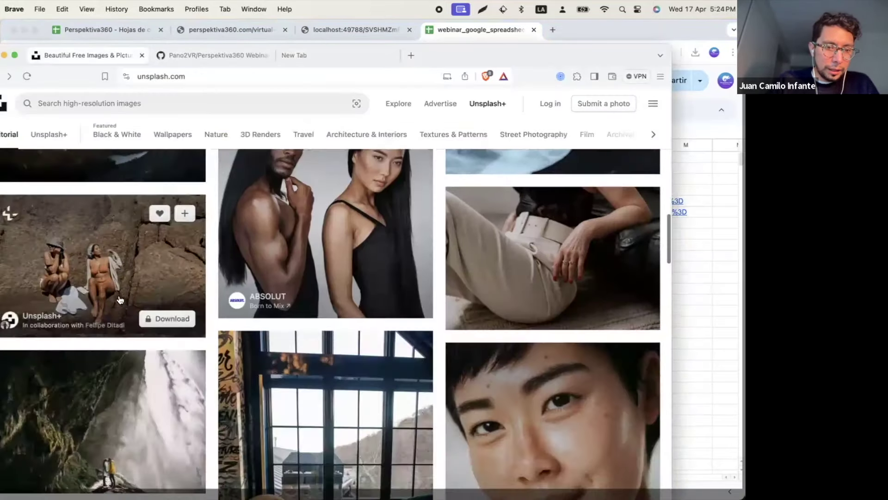
scroll(120, 300, "down", 3)
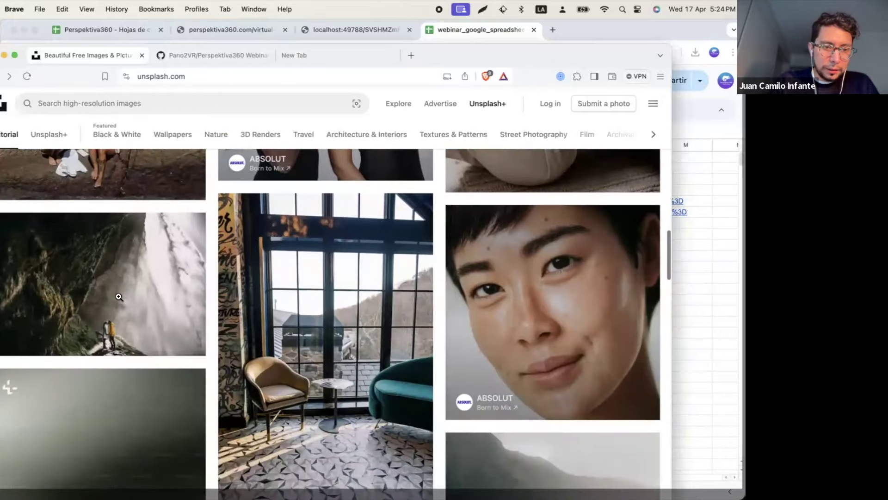
left_click(121, 271)
scroll(419, 289, "down", 2)
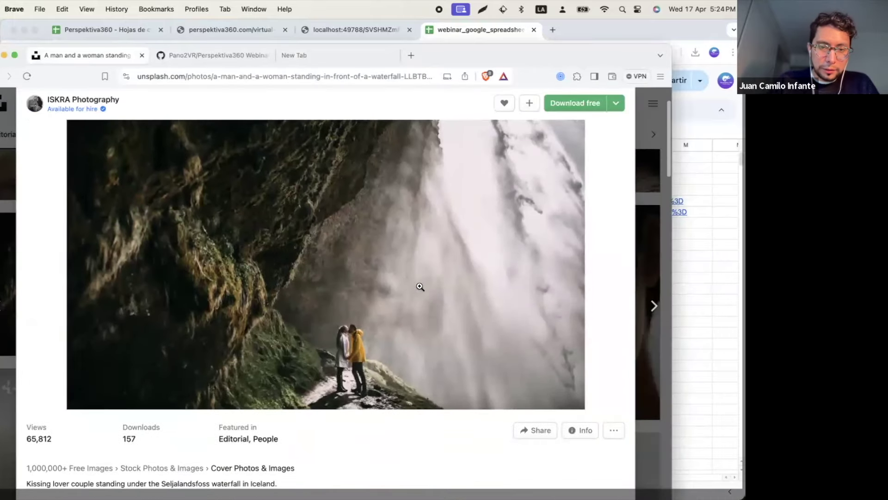
left_click(331, 223)
left_click(329, 223)
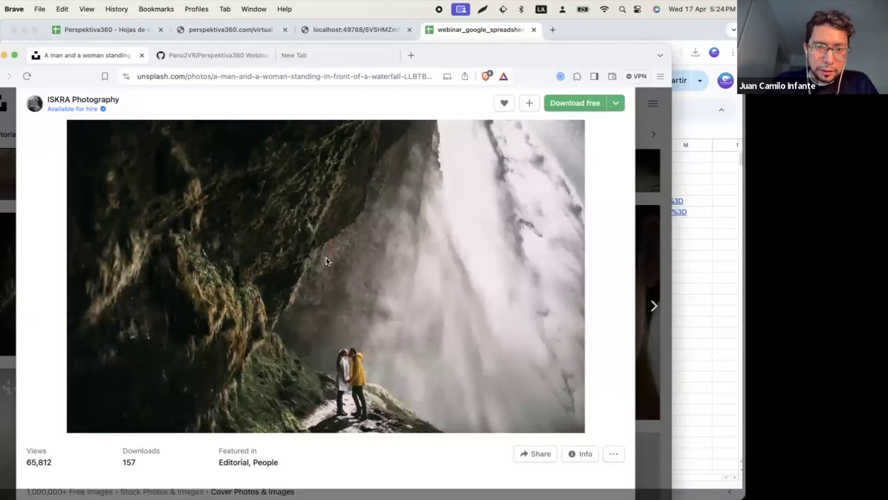
right_click(347, 273)
left_click(351, 272)
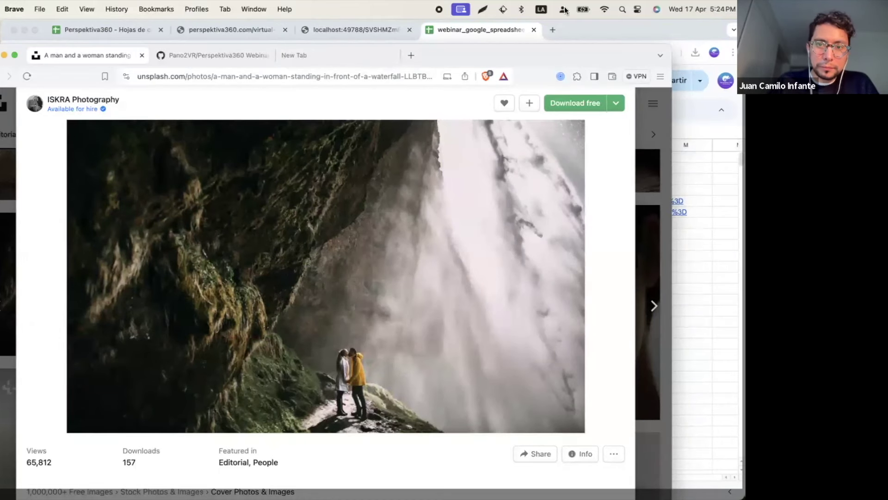
Step: Paste the copied waterfall image address into the empty browser tab's address field to check it
left_click(356, 55)
key("super+v")
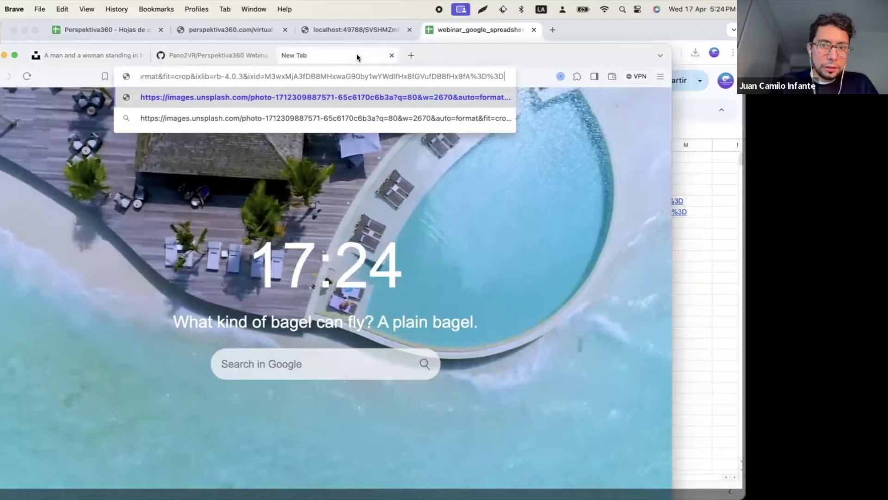
key("super+a")
key("BackSpace")
key("super+v")
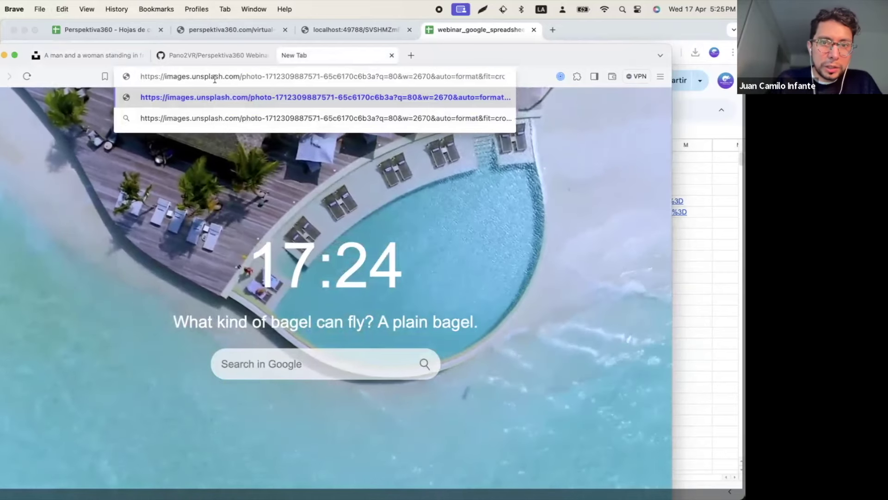
Step: Switch to webinar_google_spreadsheet in Chrome and paste the waterfall image address as the var_image3 value in B7
left_click(443, 31)
left_click(90, 224)
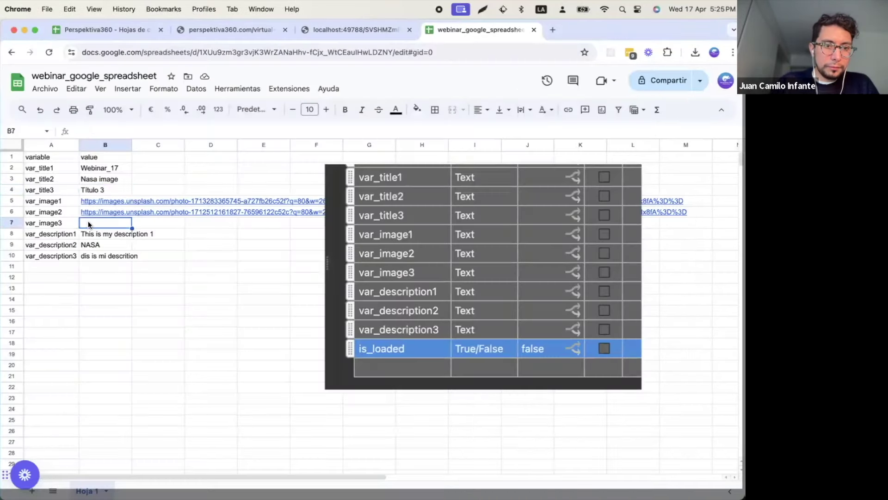
key("super+v")
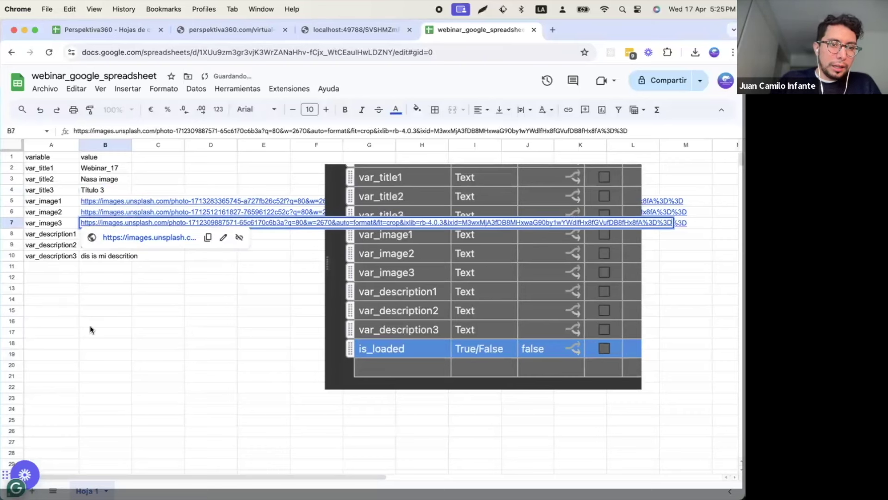
left_click(89, 326)
key("Up")
key("Up")
key("Up")
key("Up")
key("Up")
key("Up")
key("Up")
key("Up")
key("Up")
key("Up")
key("Up")
key("Up")
key("Up")
key("Up")
key("Up")
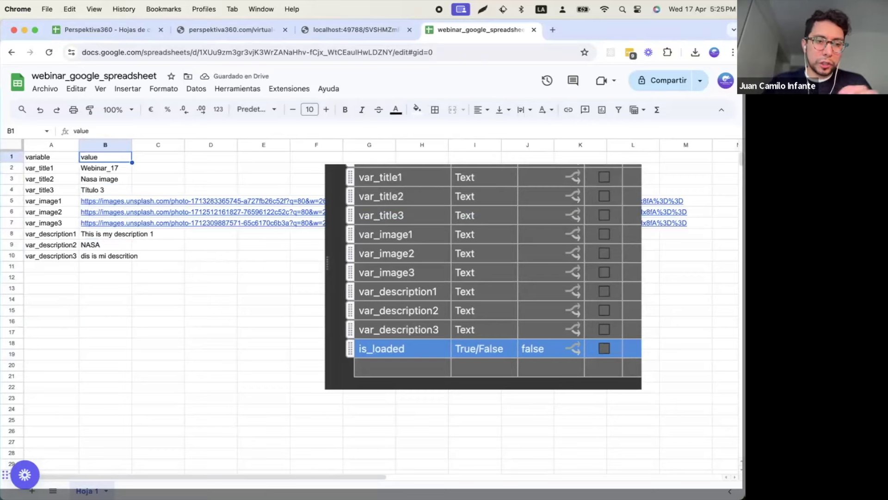
key("Left")
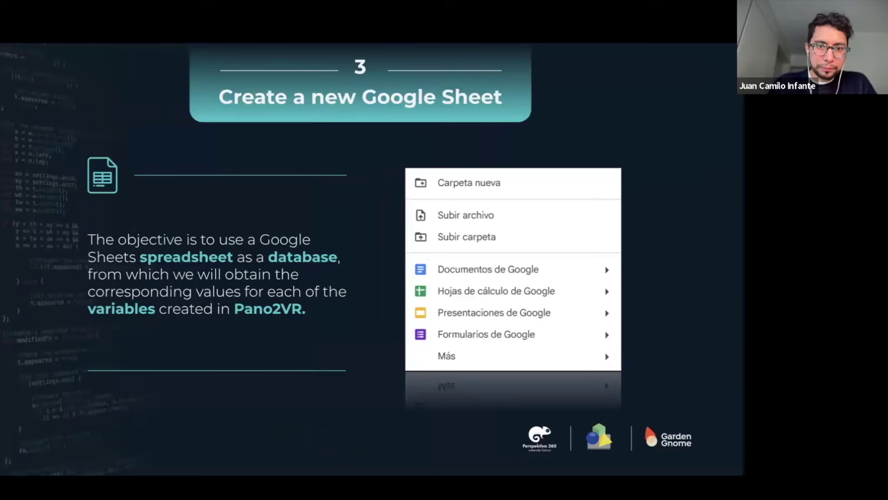
key("Right")
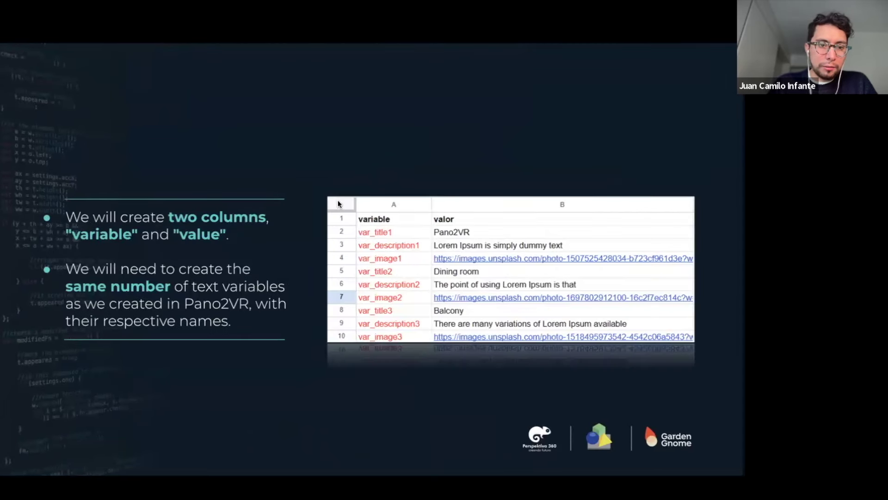
key("Right")
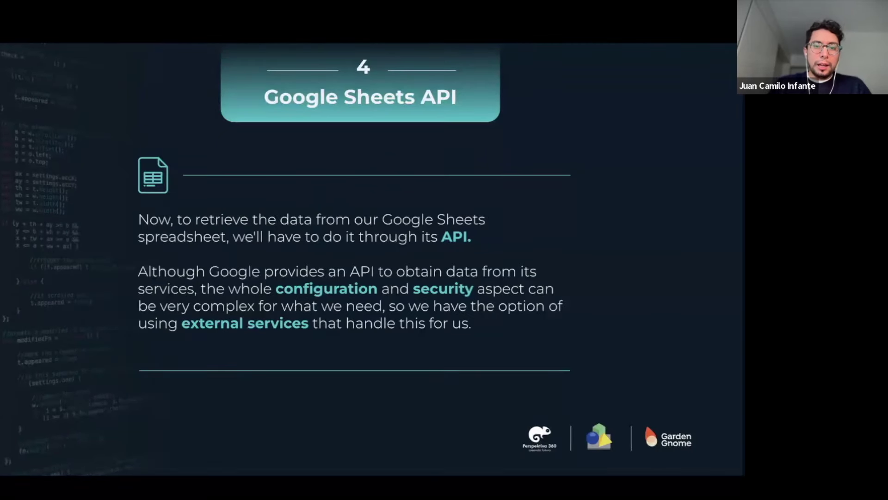
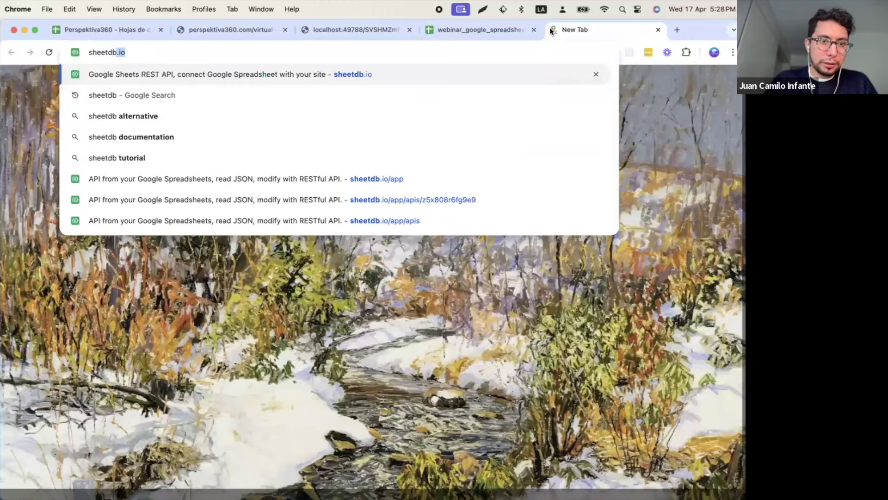
Step: Open sheetdb.io, log in using the Google account, and start a new API from an existing spreadsheet
key("Return")
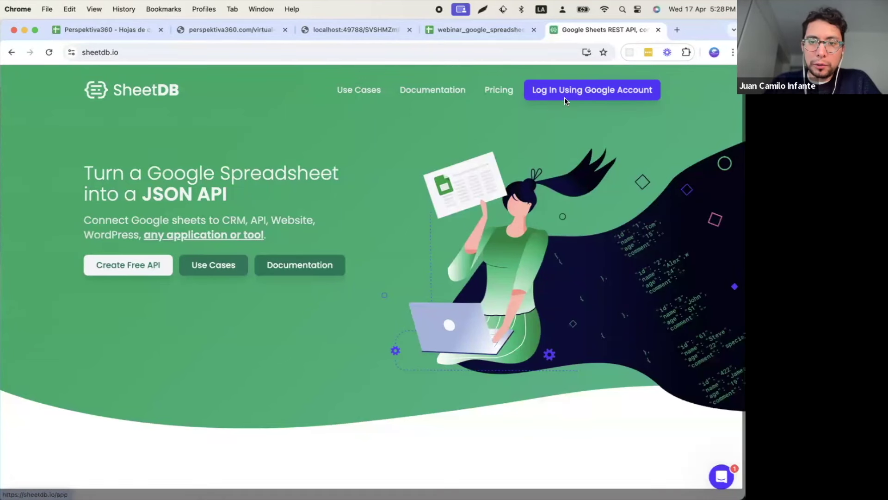
left_click(581, 91)
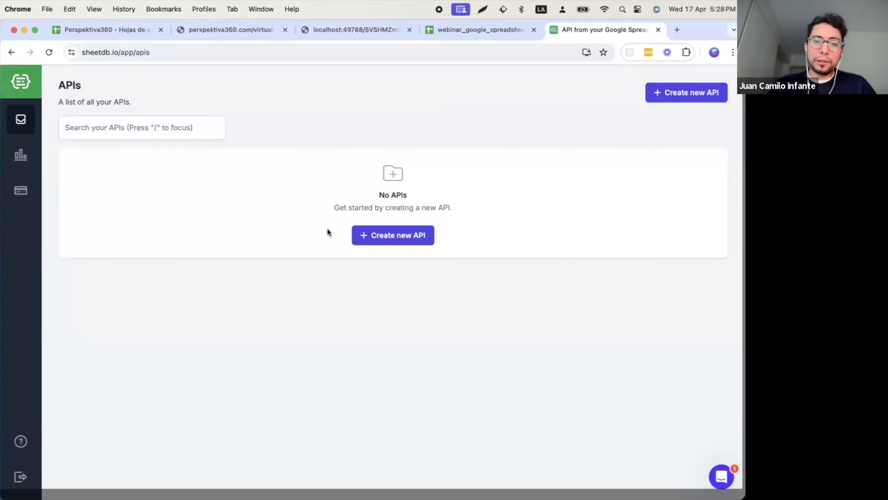
left_click(402, 238)
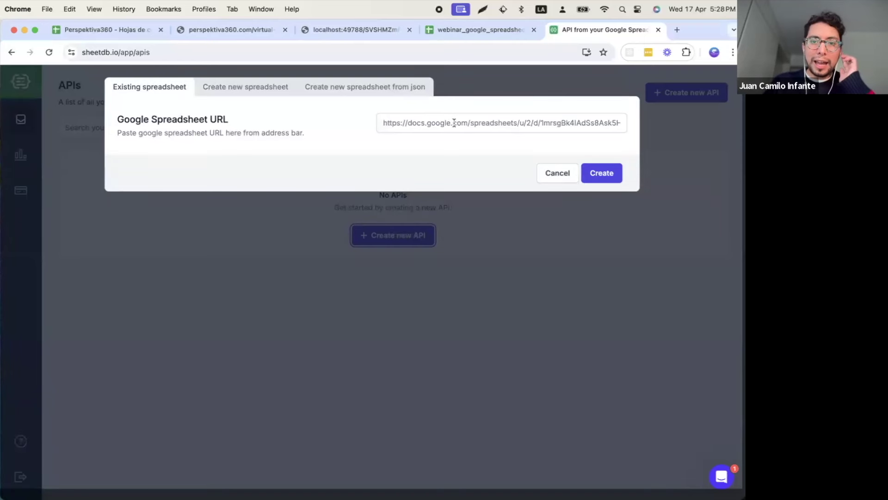
left_click(454, 123)
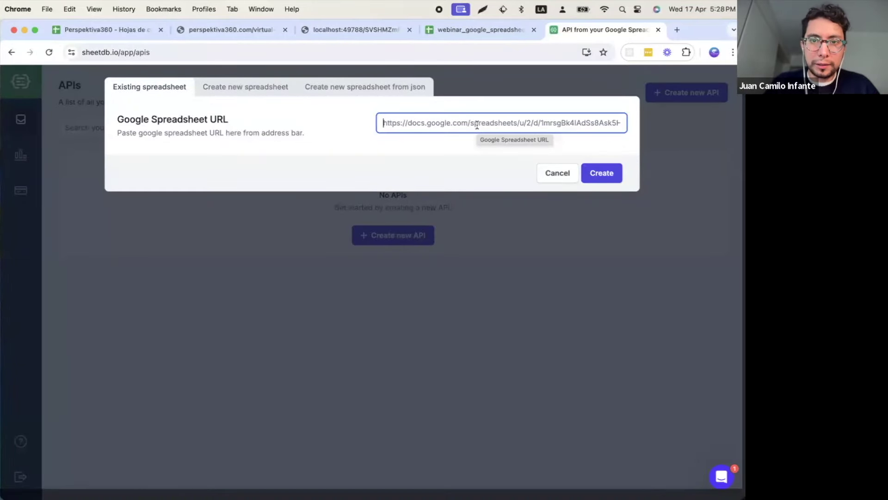
Step: In the webinar_google_spreadsheet tab, set general access to "Cualquier persona con el enlace" and copy the sharing link
key("ctrl+shift+Tab")
left_click(259, 277)
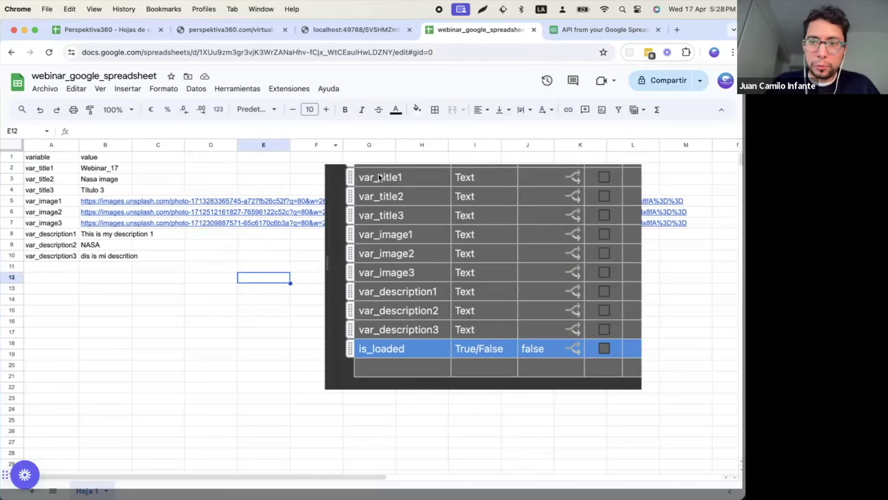
left_click(665, 82)
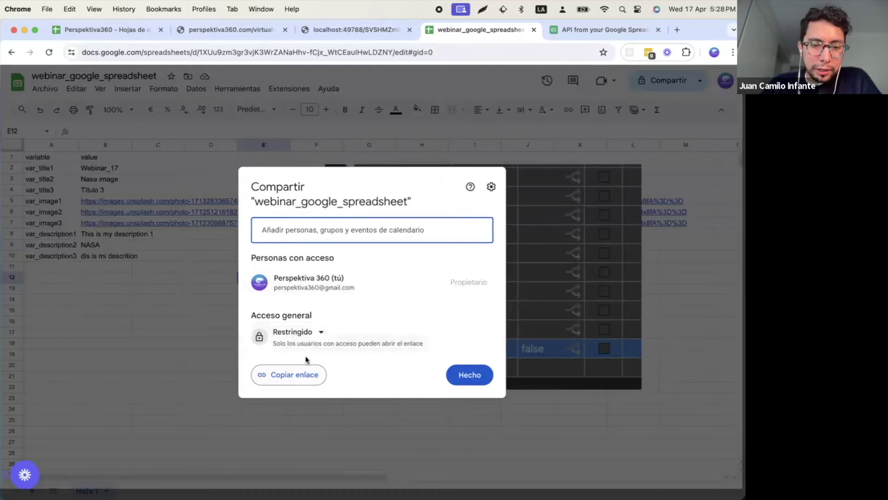
left_click(318, 333)
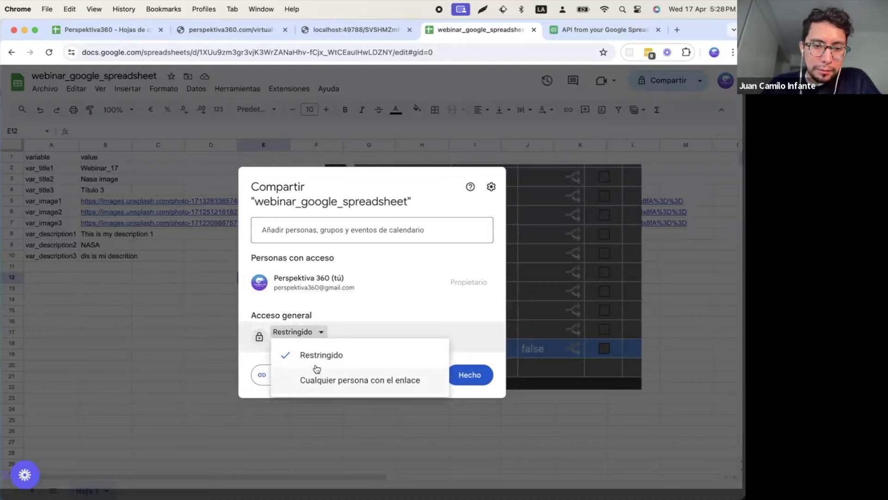
left_click(324, 388)
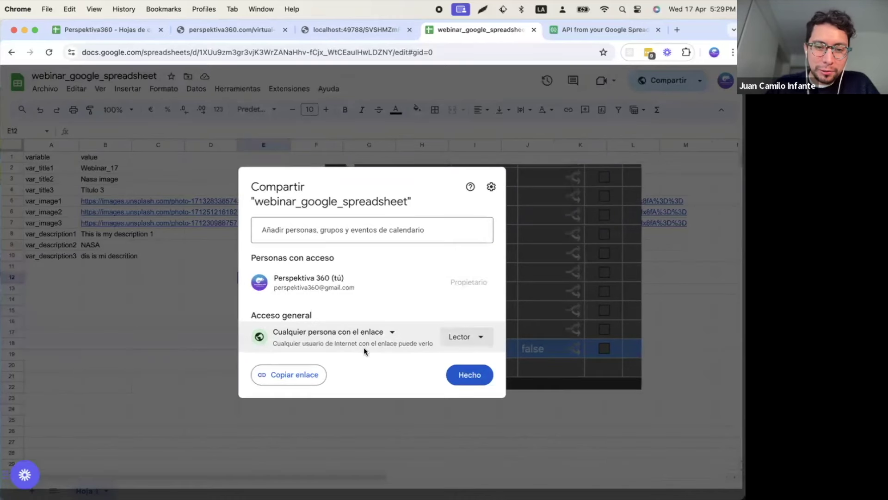
left_click(297, 377)
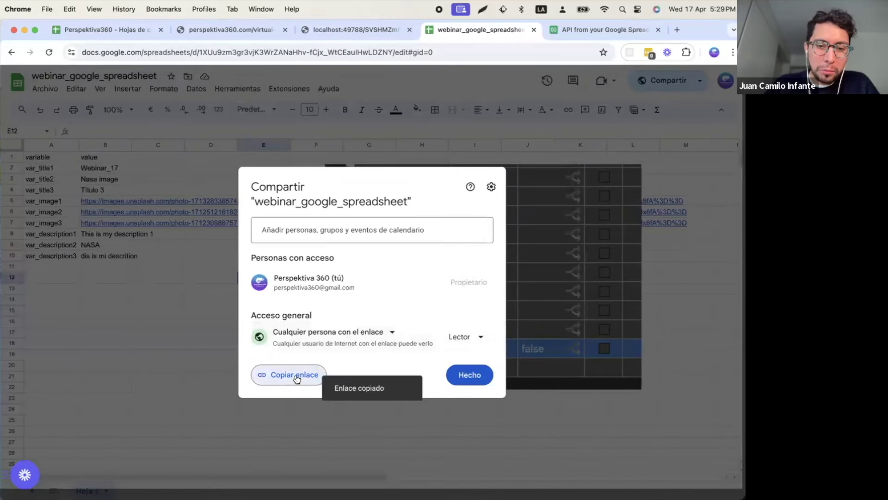
left_click(469, 375)
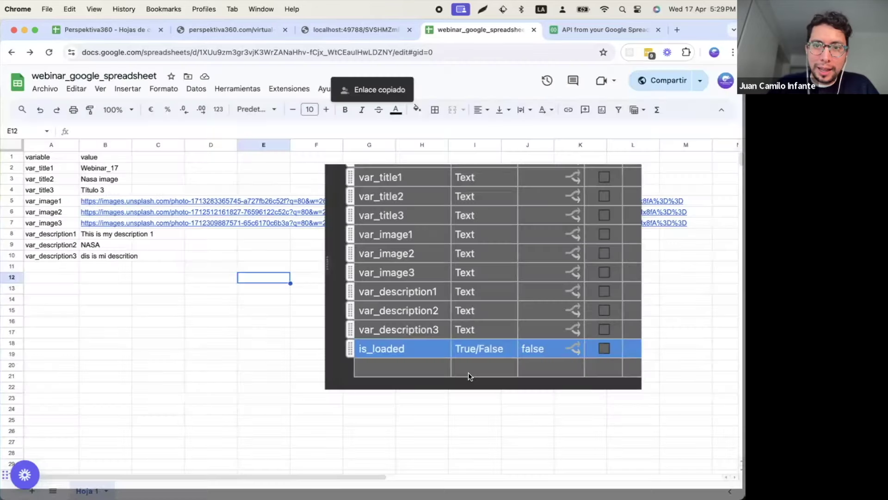
Step: Return to SheetDB, paste the sharing link as the Google Spreadsheet URL, and create the API
key("ctrl+Tab")
key("super+v")
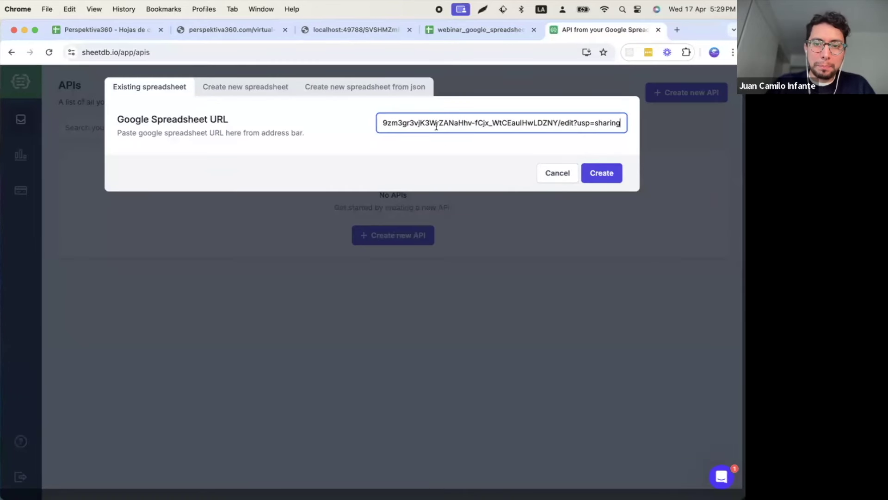
left_click(602, 173)
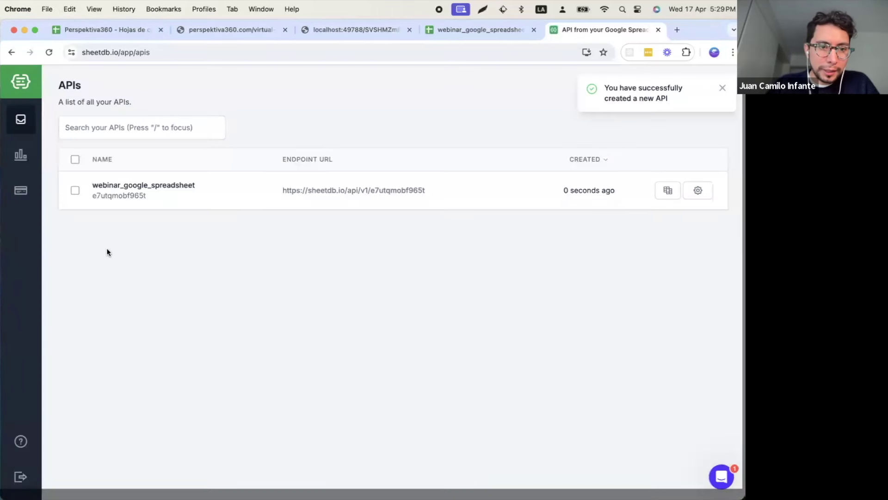
Step: Disable the Search, Create, Update and Delete permissions of the webinar_google_spreadsheet API, keeping only Read (GET), and save its settings
left_click(171, 185)
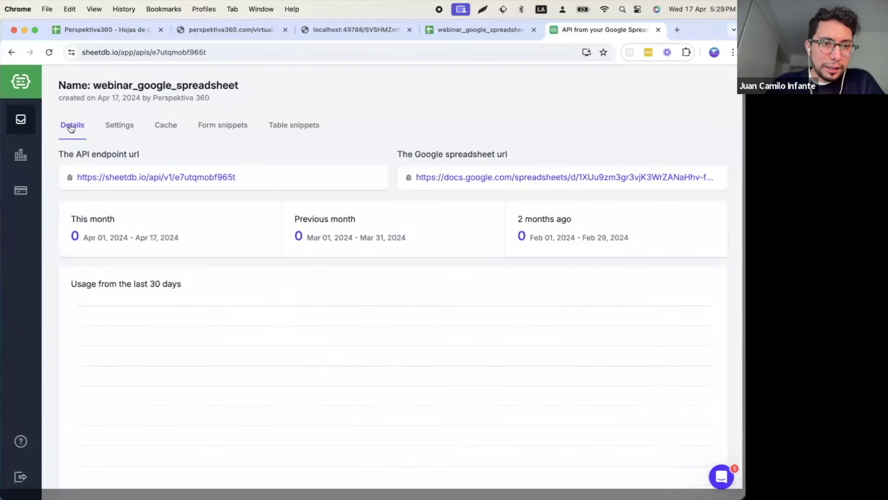
left_click(120, 125)
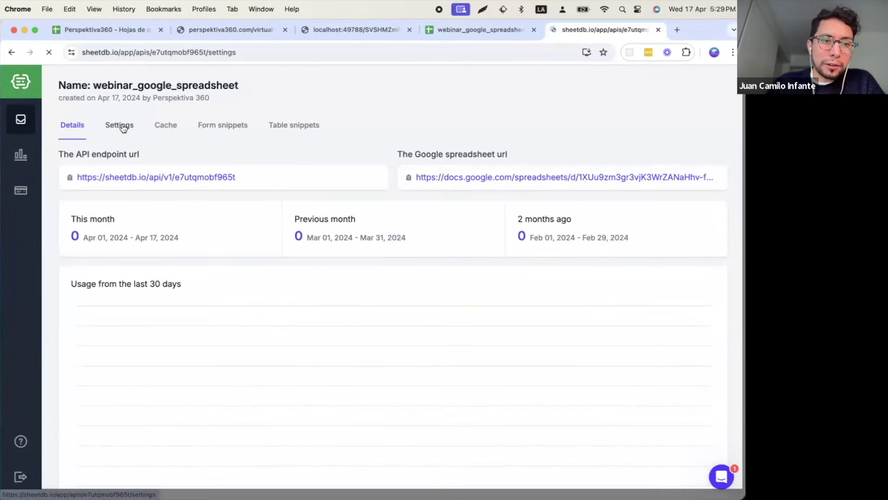
scroll(371, 240, "down", 2)
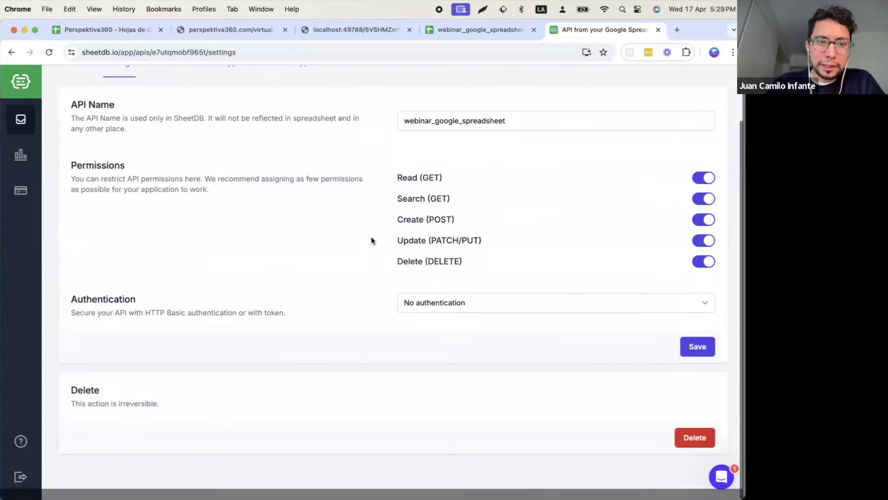
left_click(704, 279)
left_click(704, 259)
left_click(702, 240)
left_click(704, 216)
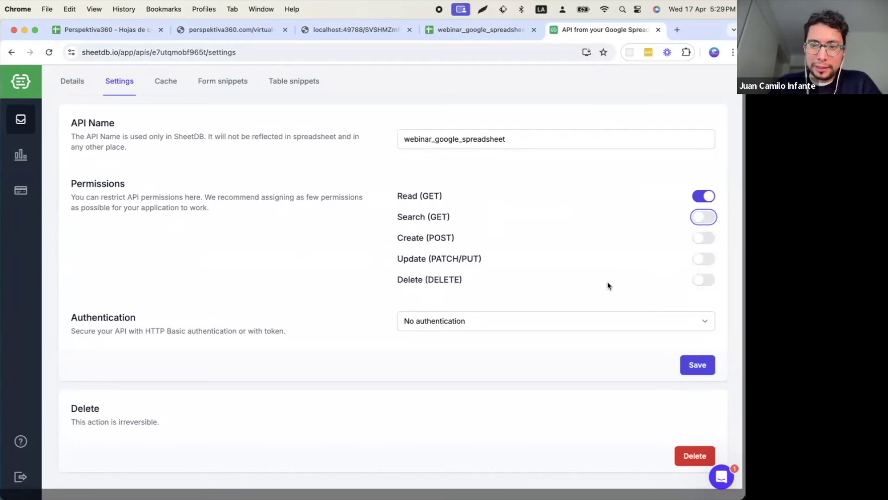
scroll(577, 359, "up", 2)
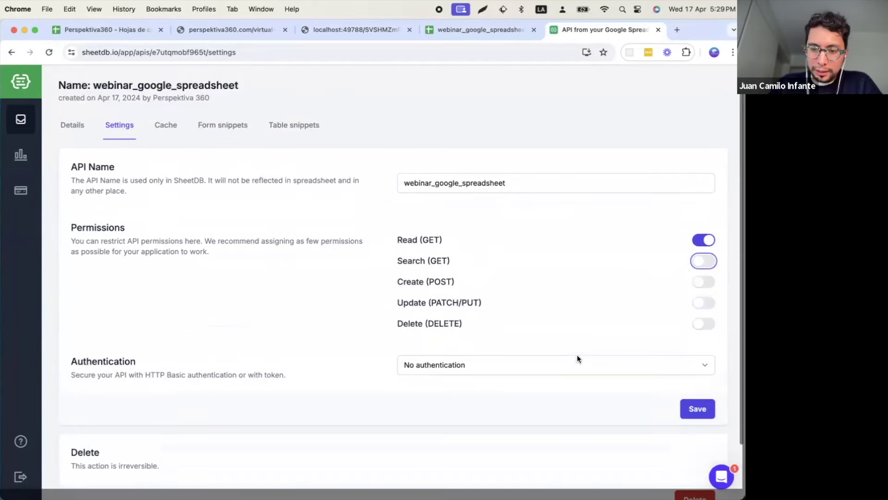
scroll(577, 359, "down", 3)
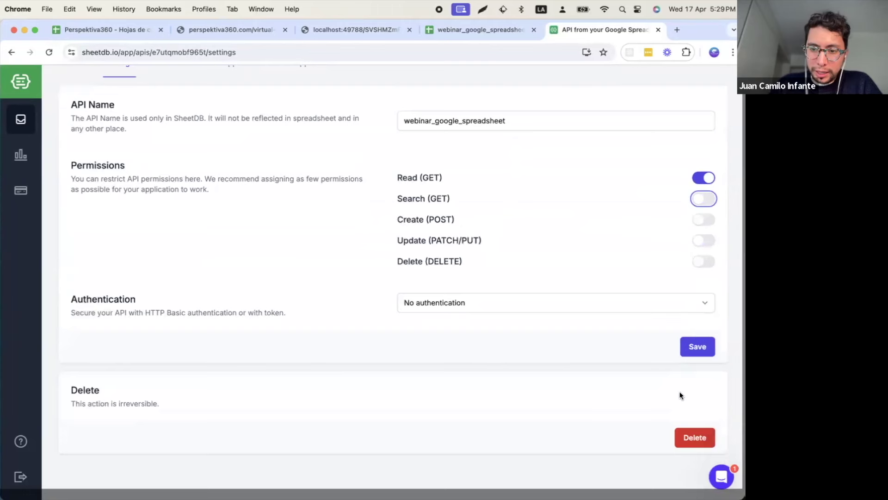
left_click(692, 347)
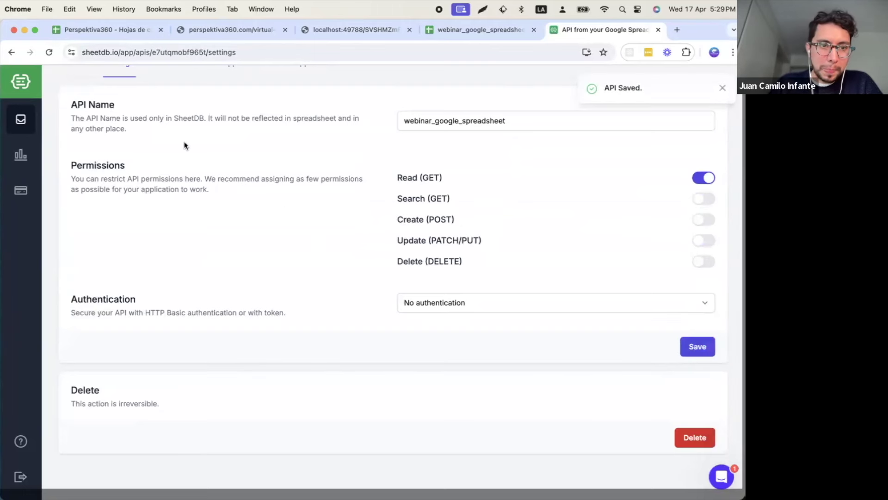
Step: Copy the API endpoint URL from the details of the webinar_google_spreadsheet API
scroll(185, 146, "up", 2)
left_click(74, 132)
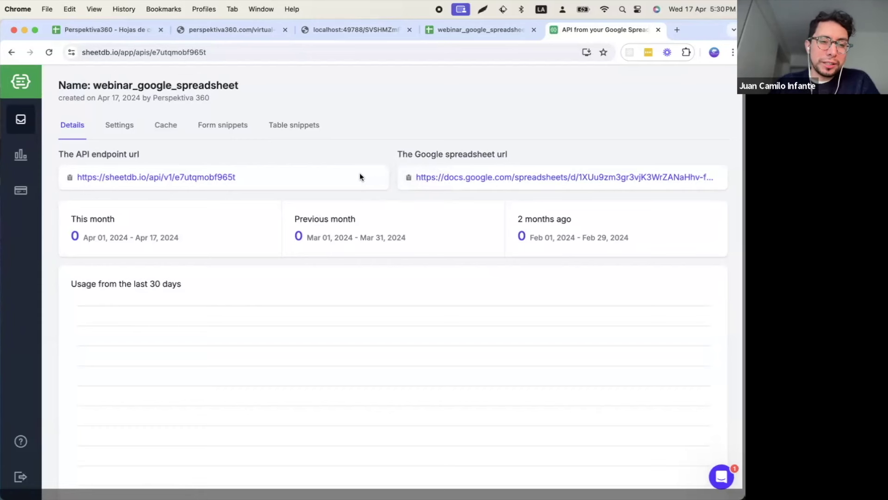
left_click(69, 177)
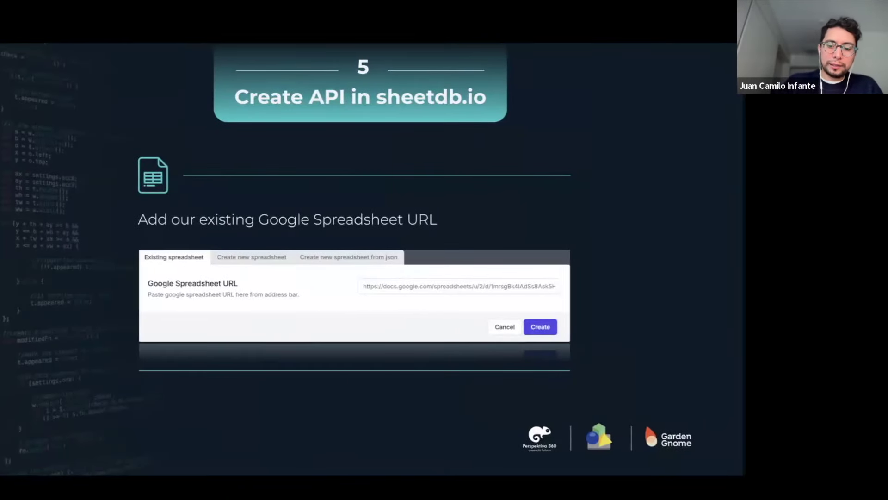
key("Right")
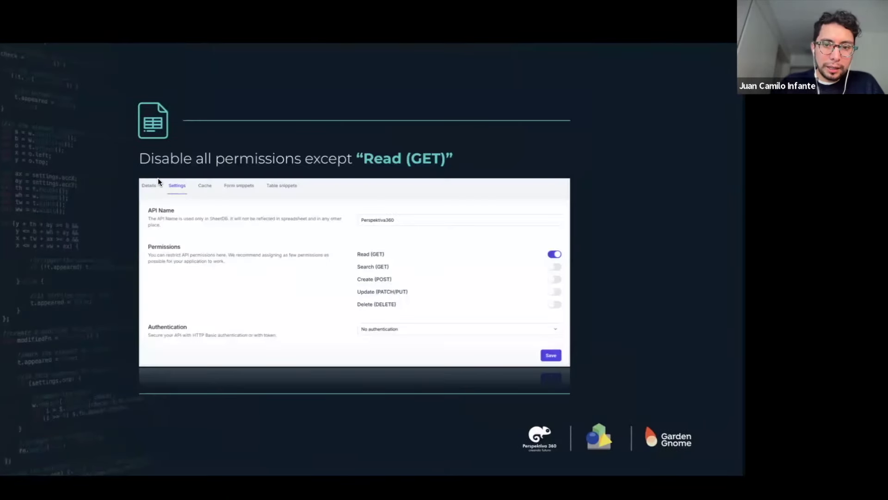
key("Right")
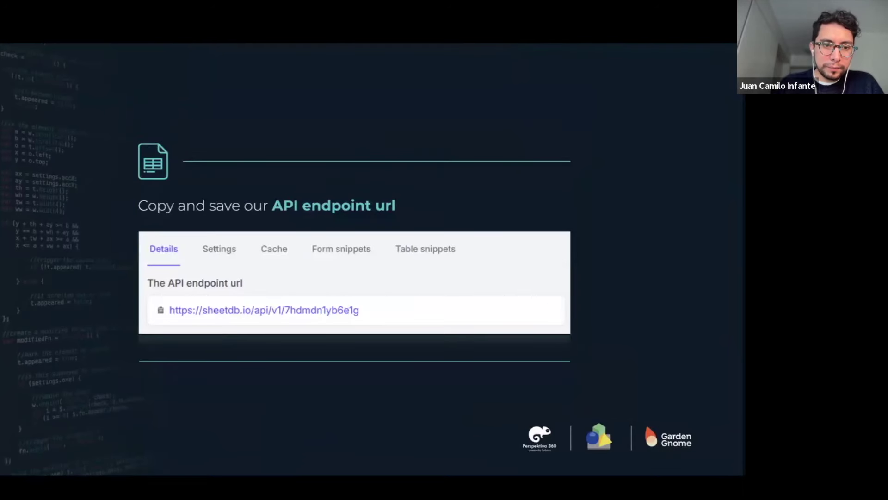
key("Right")
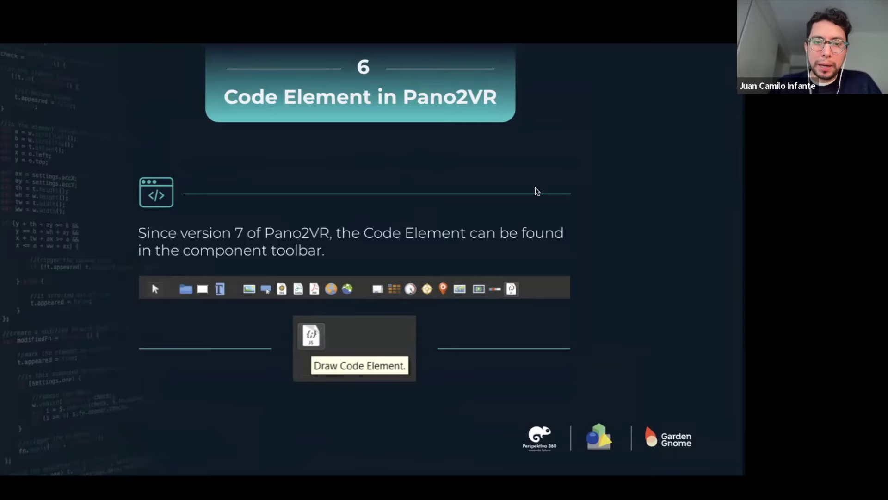
Step: Switch to the Pano2VR Skin Editor, widen the canvas area, and draw a Code Element beside the turquoise panels at about 494, 96
key("ctrl+Right")
key("ctrl+Right")
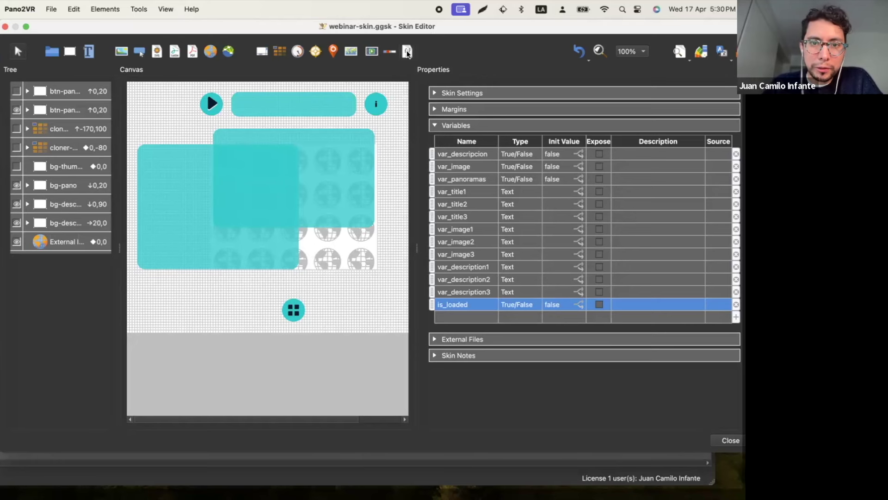
left_click_drag(418, 248, 534, 246)
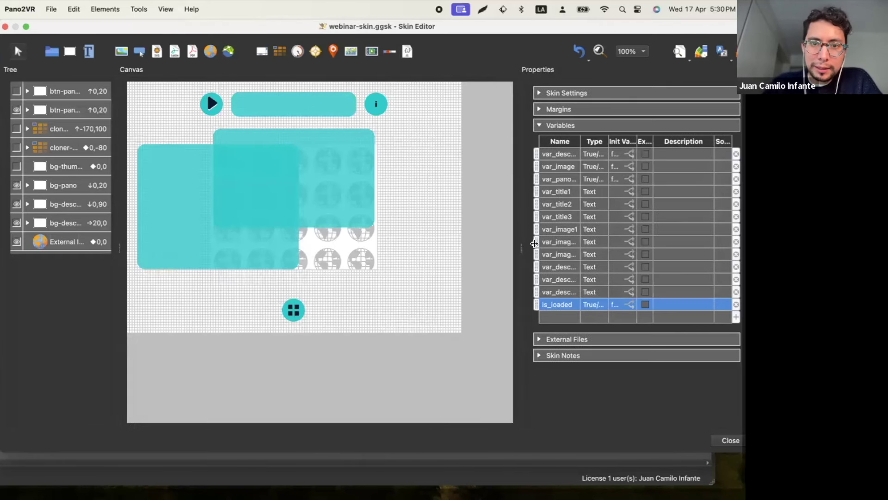
left_click(408, 52)
left_click_drag(385, 132, 445, 272)
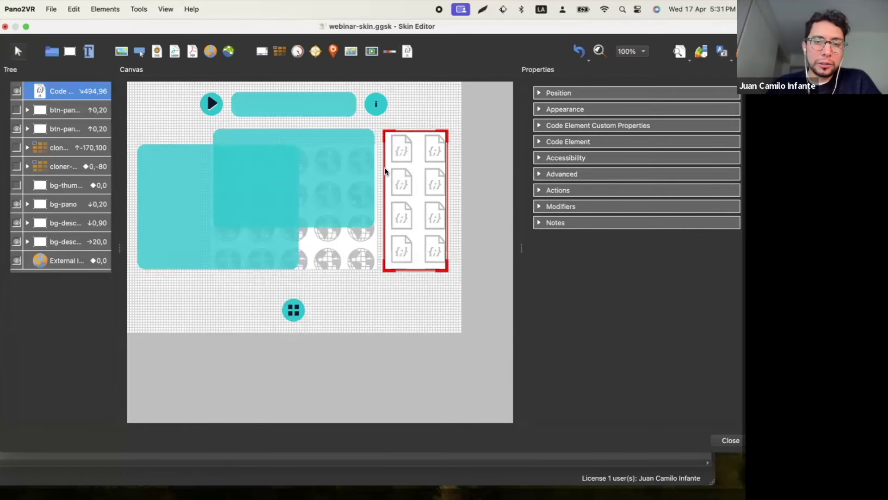
Step: Reposition the Code Element to about 503, 75, shrink it to a small square, and open its Code Element properties
left_click(419, 115)
left_click(413, 173)
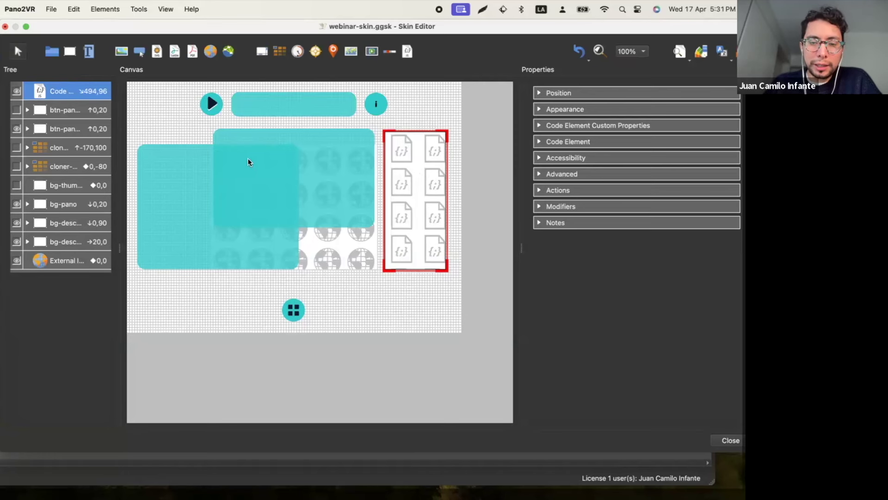
left_click_drag(447, 269, 422, 133)
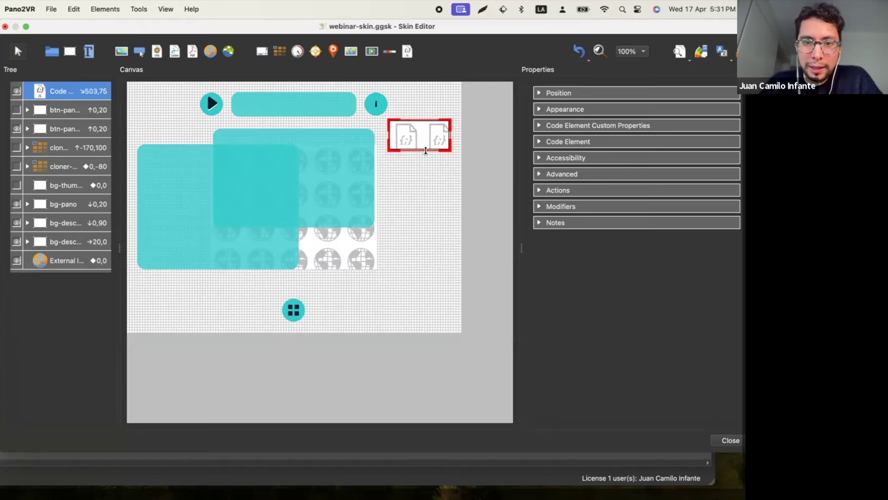
left_click_drag(426, 155, 422, 183)
left_click(458, 164)
left_click(418, 144)
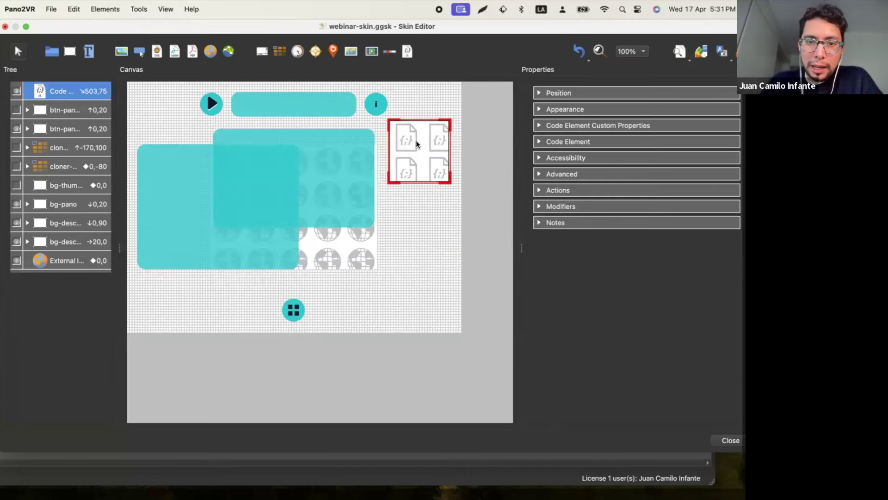
left_click(540, 142)
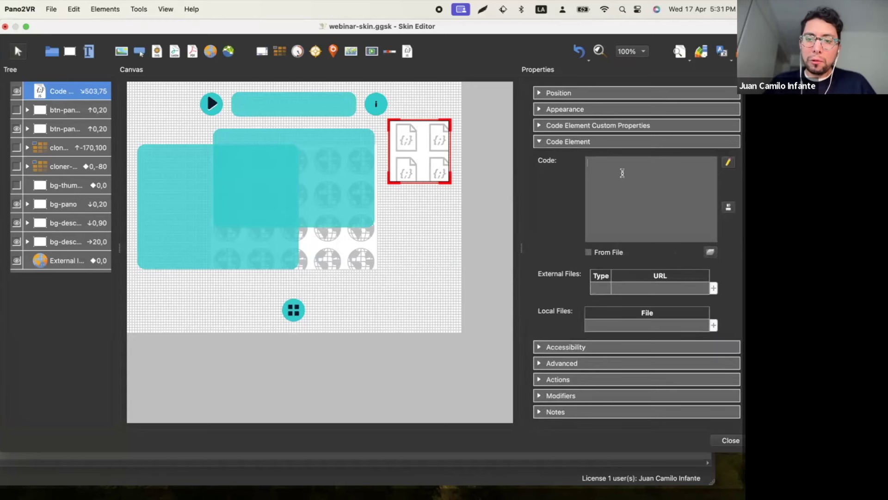
type("asdasd")
key("BackSpace")
key("BackSpace")
key("BackSpace")
key("BackSpace")
key("BackSpace")
key("BackSpace")
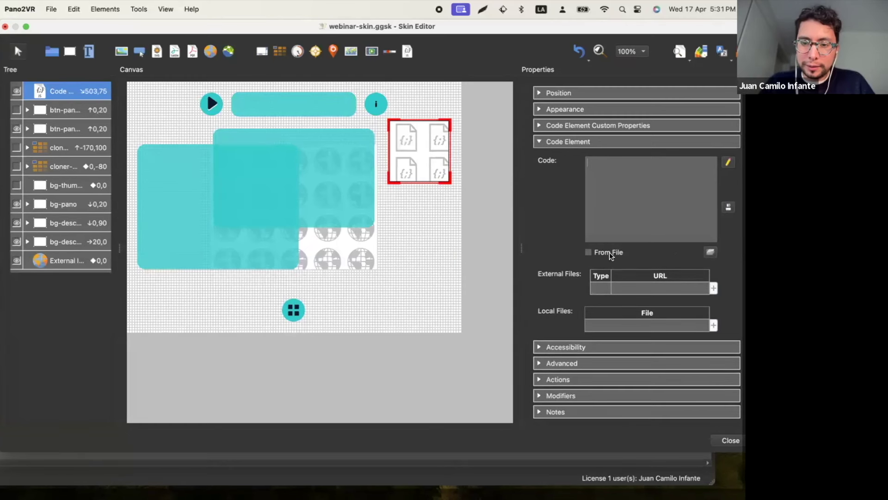
Step: Set the Code Element to take its code from a file and browse to the "initial project" folder inside "2 Current version"
left_click(589, 253)
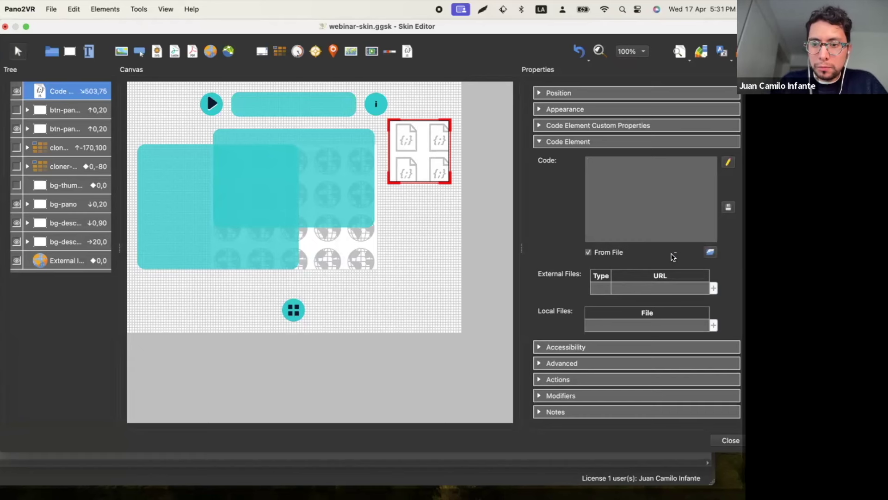
left_click(710, 252)
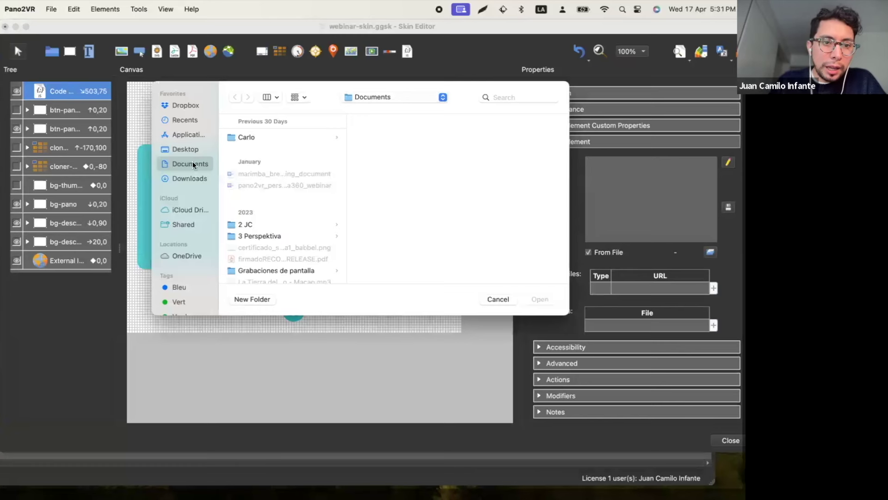
left_click(258, 236)
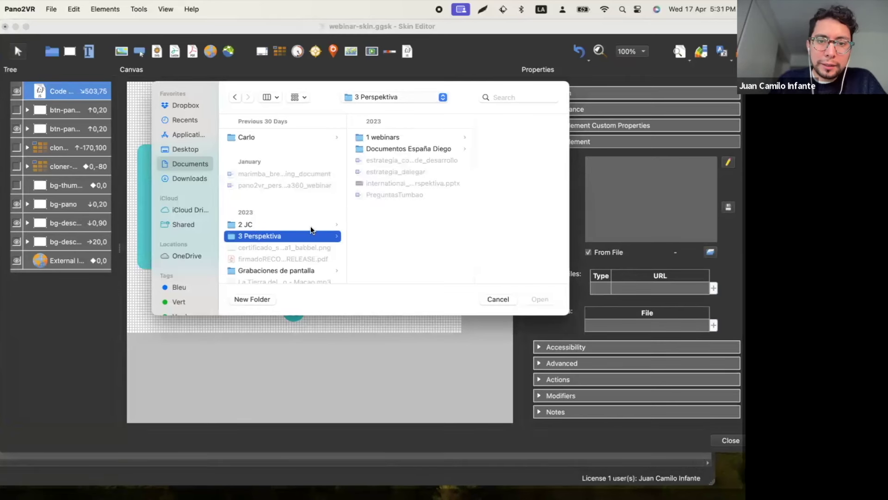
left_click(388, 137)
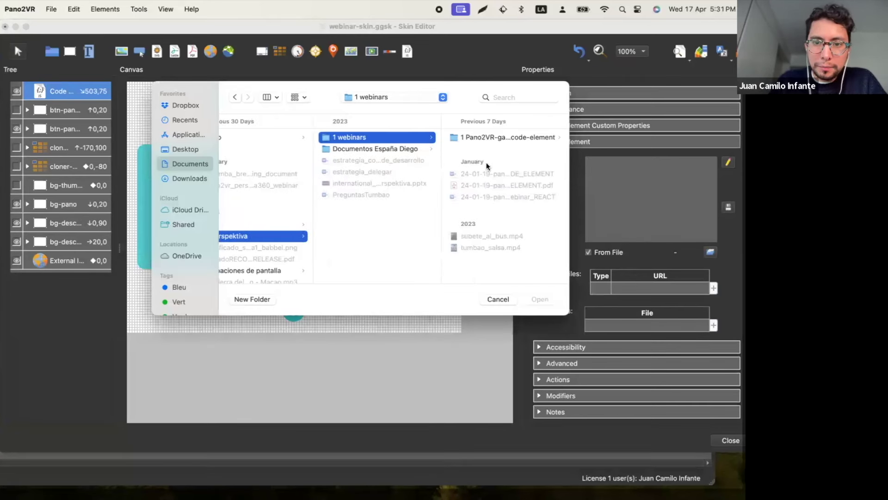
left_click(487, 139)
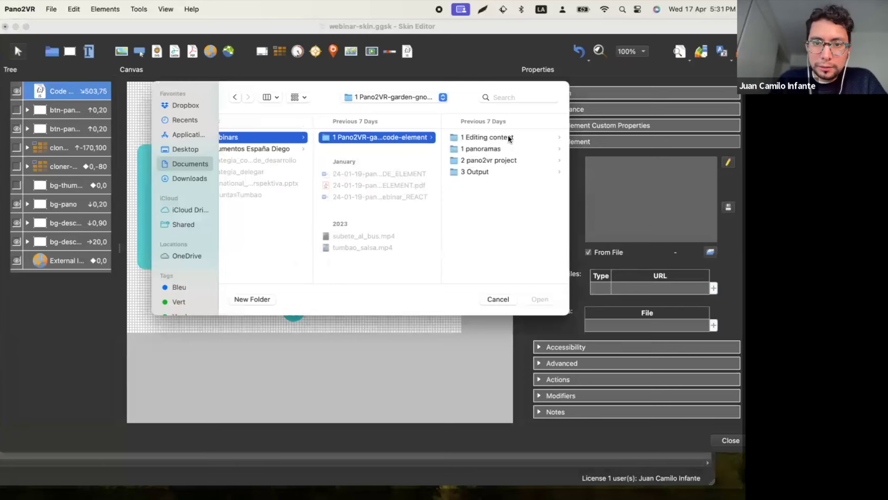
left_click(509, 139)
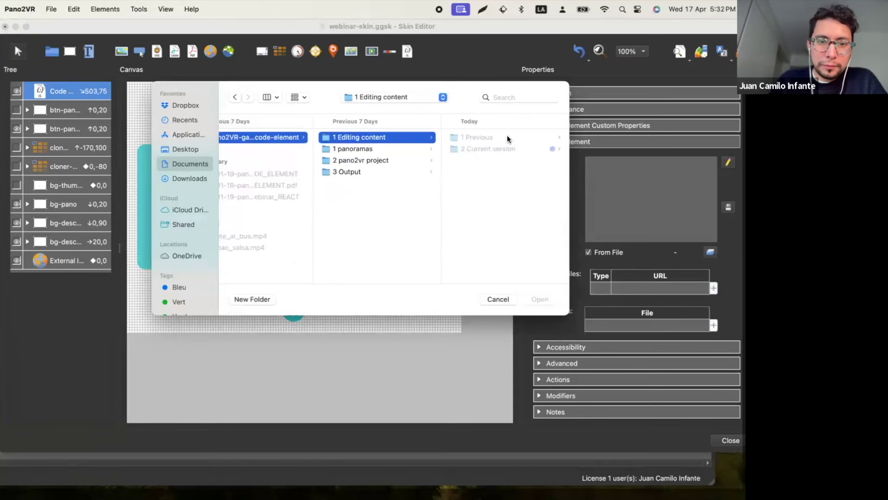
left_click(484, 149)
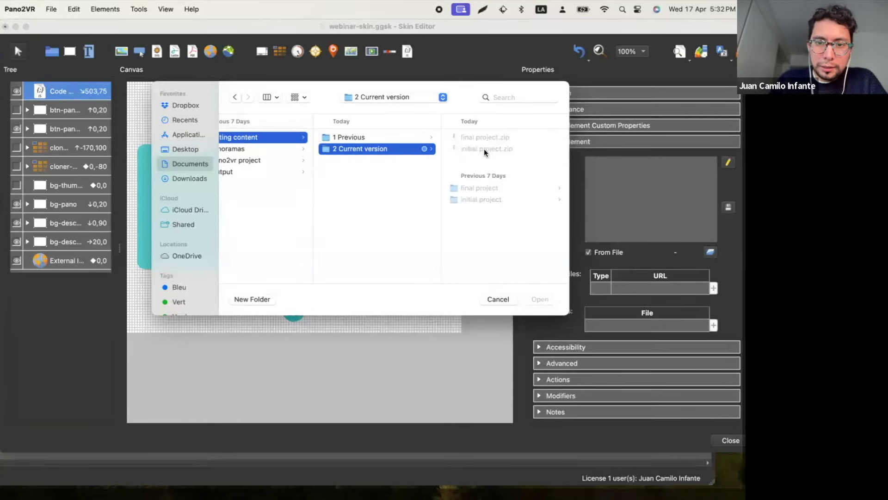
left_click(484, 199)
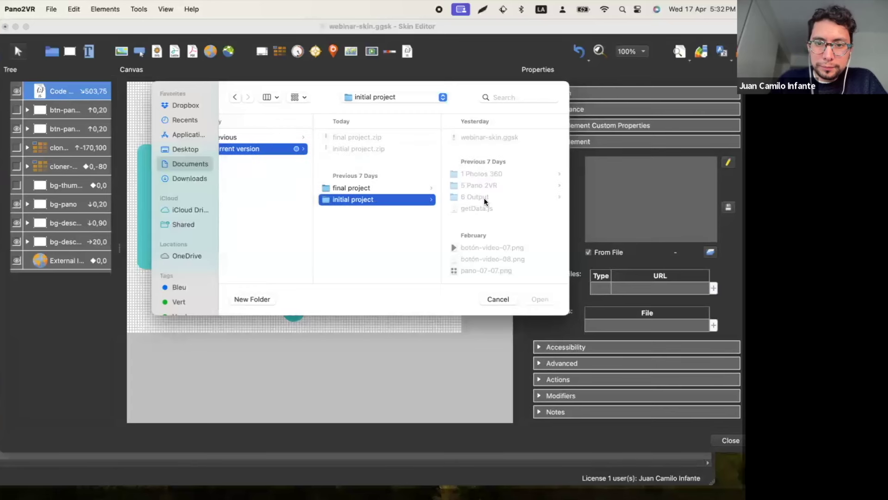
Step: Link getData.js from the "initial project" folder as the Code Element's code file
left_click(472, 209)
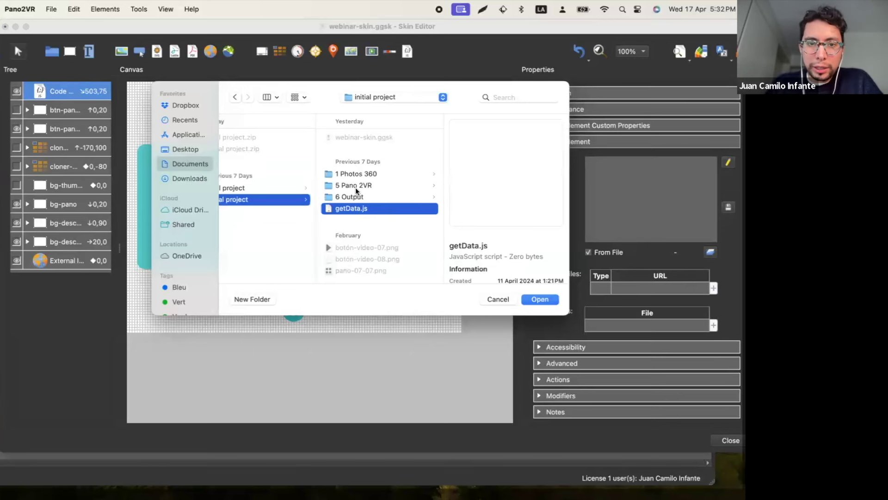
mouse_move(327, 90)
left_mouse_down()
mouse_move(328, 109)
mouse_move(342, 95)
left_mouse_up()
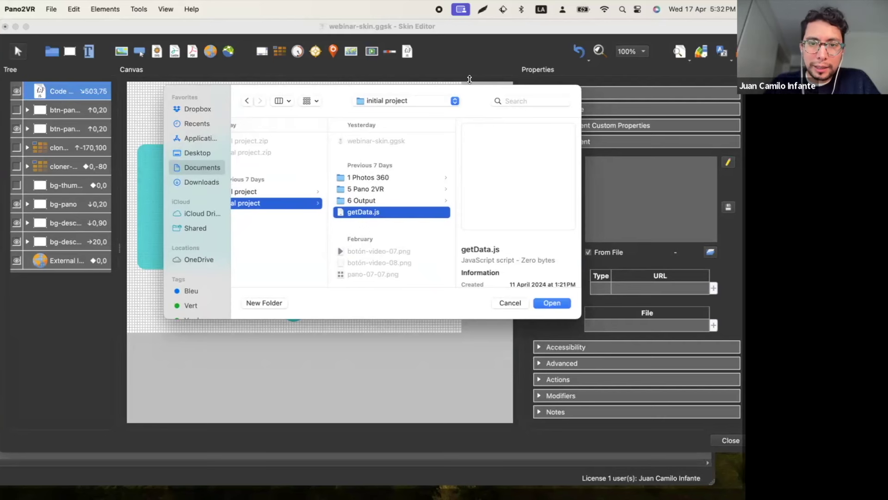
left_click_drag(470, 95, 468, 85)
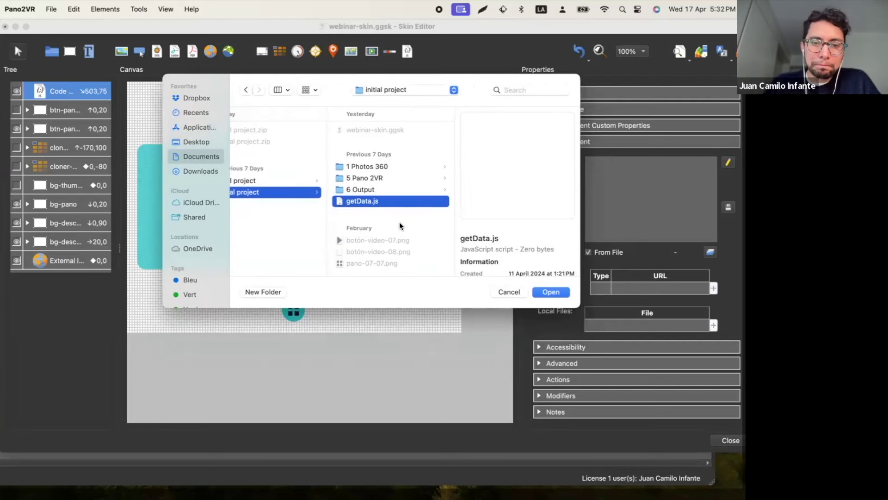
mouse_move(470, 85)
left_mouse_down()
mouse_move(470, 104)
mouse_move(462, 85)
left_mouse_up()
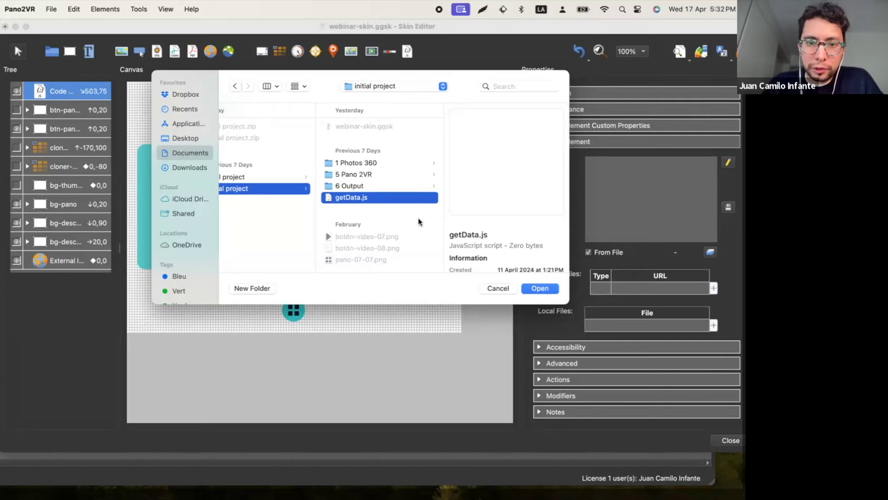
left_click(540, 288)
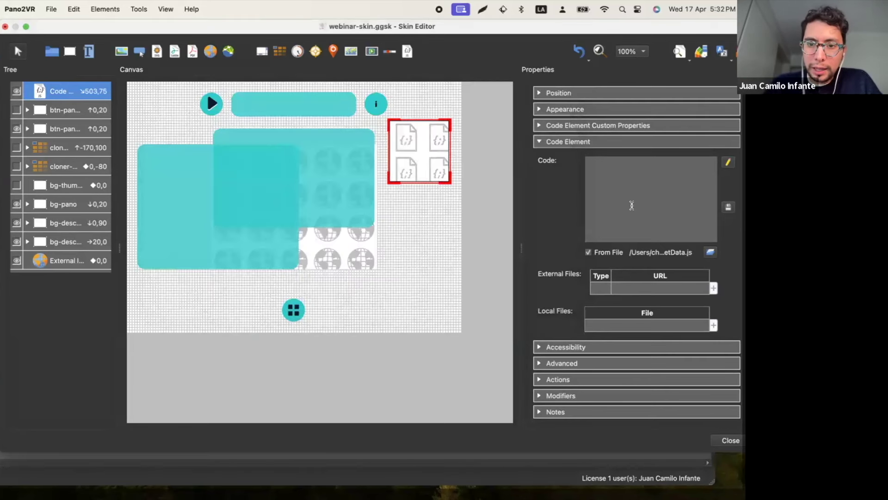
left_click(438, 219)
left_click(427, 160)
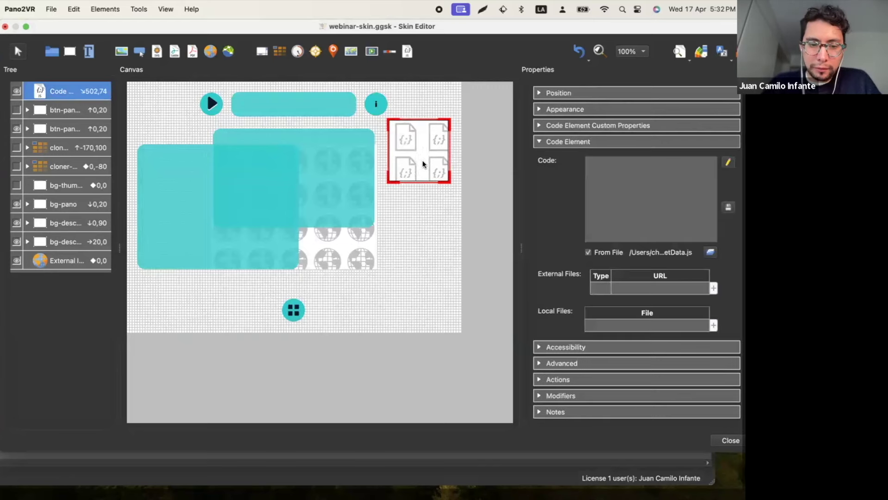
key("ctrl+Left")
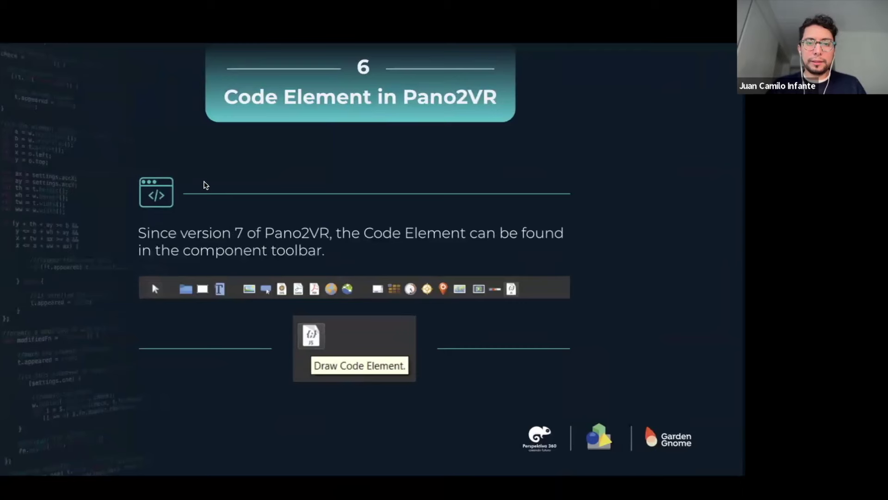
key("Right")
key("Right")
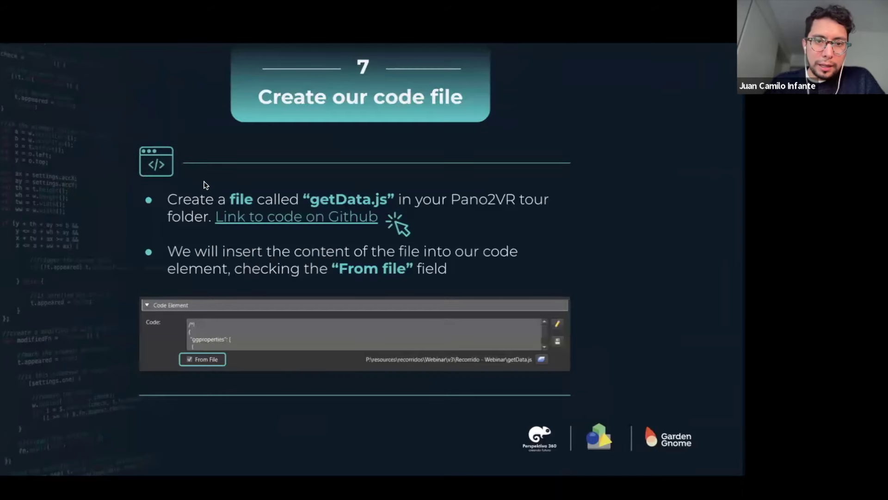
key("Right")
key("Left")
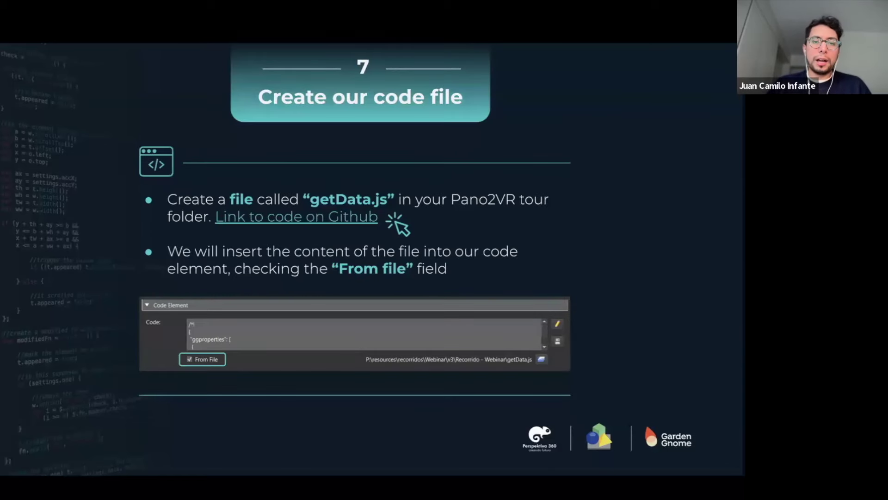
Step: Switch to the Brave browser and copy all 24 lines of getData.js from the Pano2VR/Perspektiva360 Webinar code gist
key("ctrl+Right")
key("ctrl+Right")
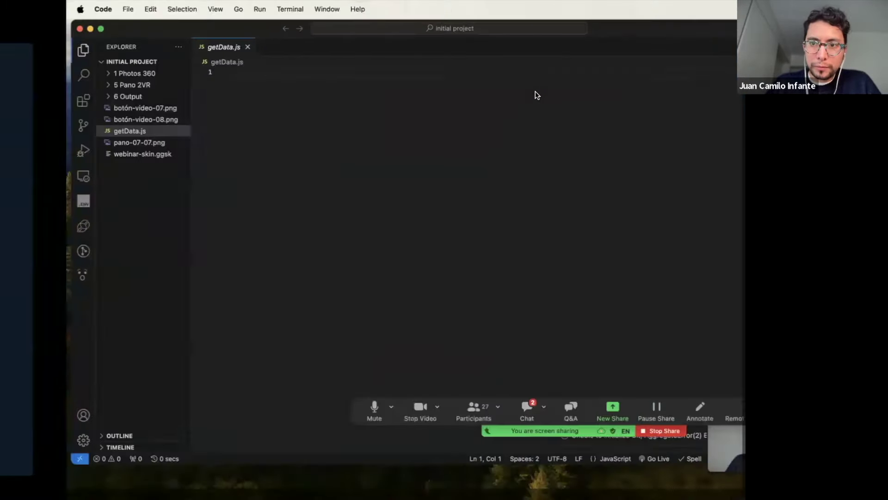
key("ctrl+Right")
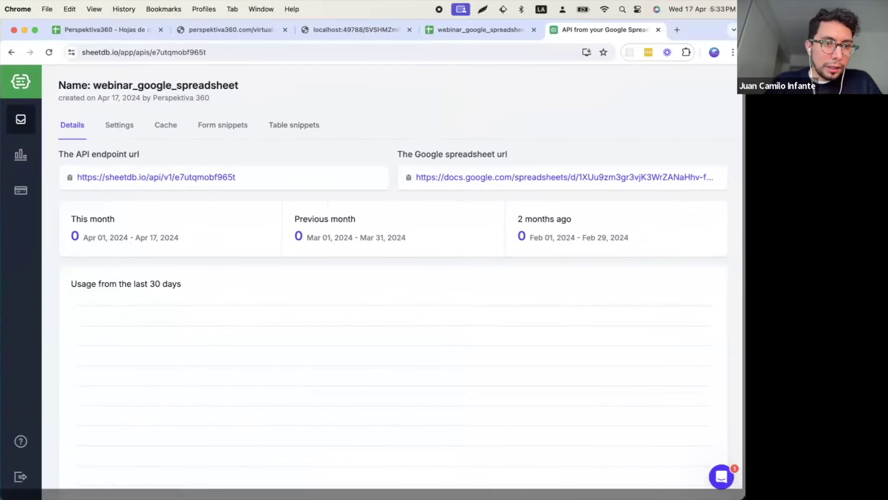
key("super+Tab")
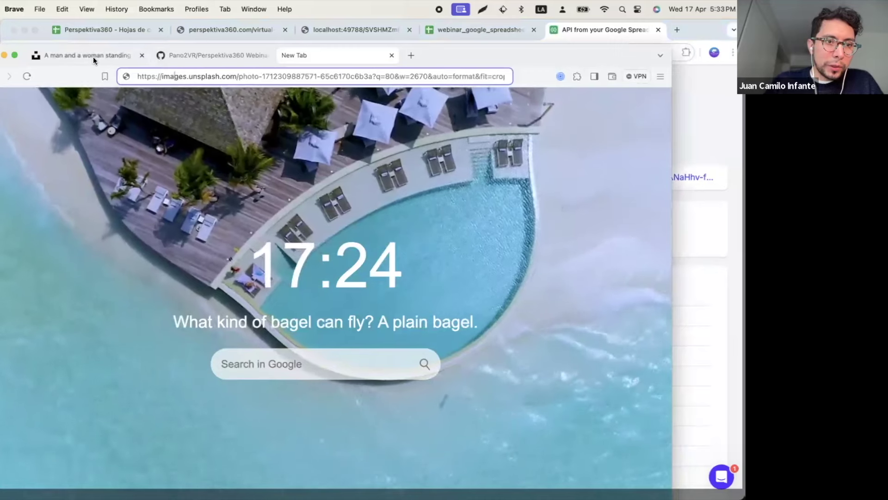
left_click(186, 55)
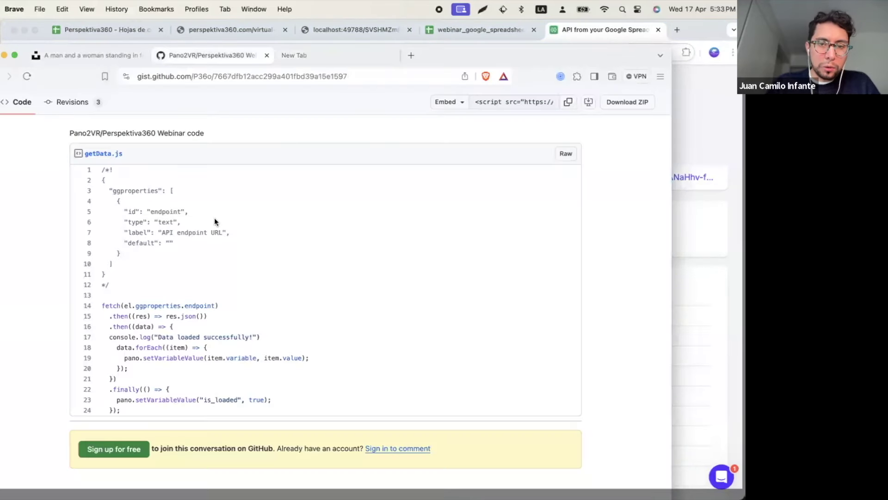
scroll(214, 217, "down", 1)
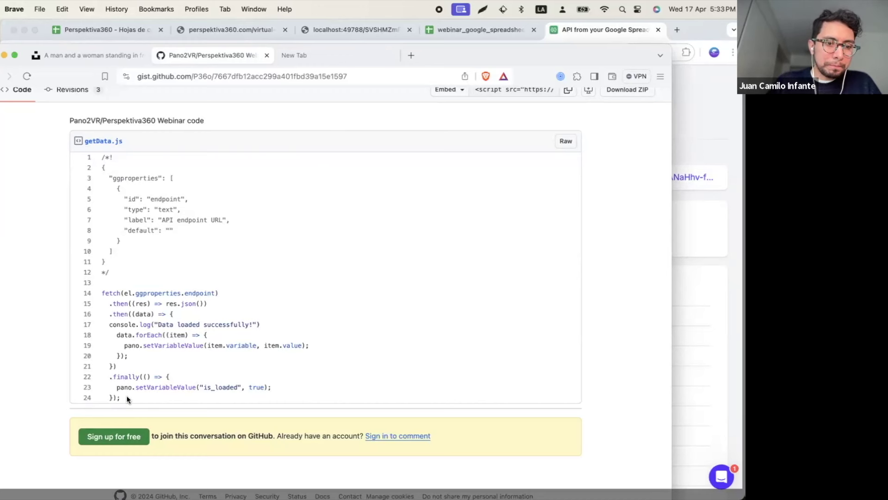
mouse_move(126, 395)
left_mouse_down()
mouse_move(89, 177)
mouse_move(98, 155)
mouse_move(121, 395)
left_mouse_up()
key("super+c")
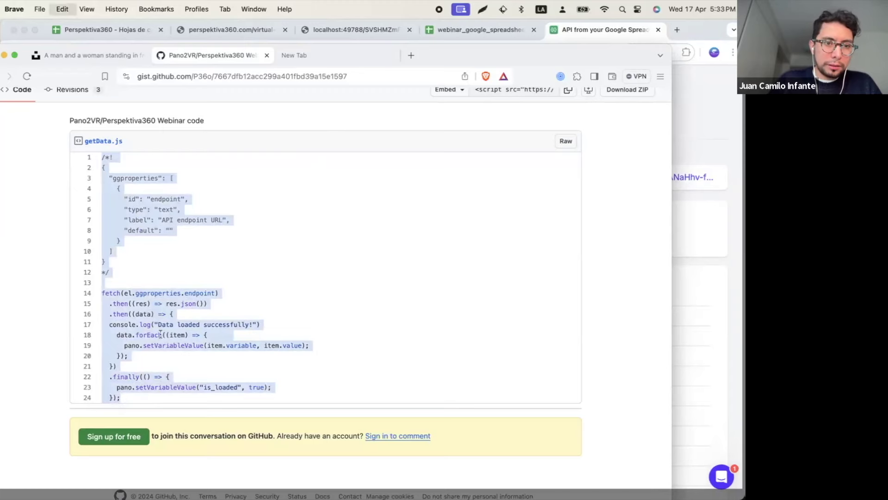
Step: Switch to Visual Studio Code, paste the copied code into the empty getData.js file and save it
key("ctrl+Left")
key("ctrl+Left")
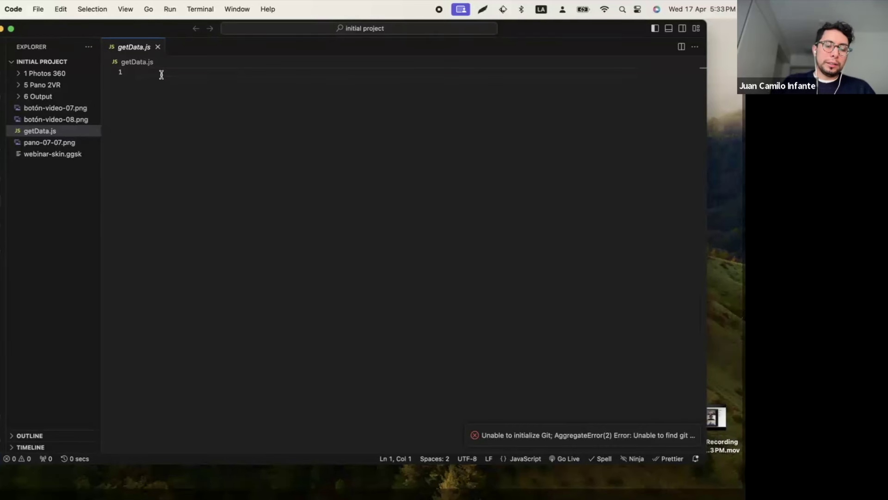
key("super+v")
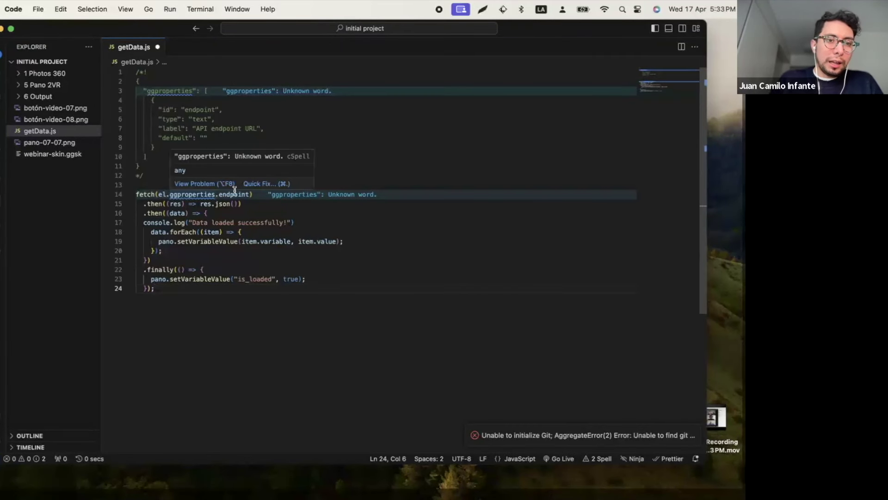
key("super+s")
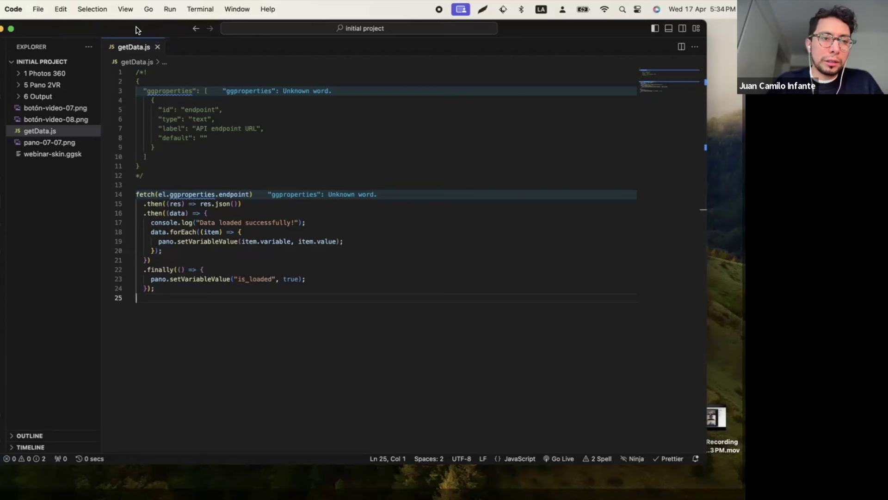
left_click(39, 10)
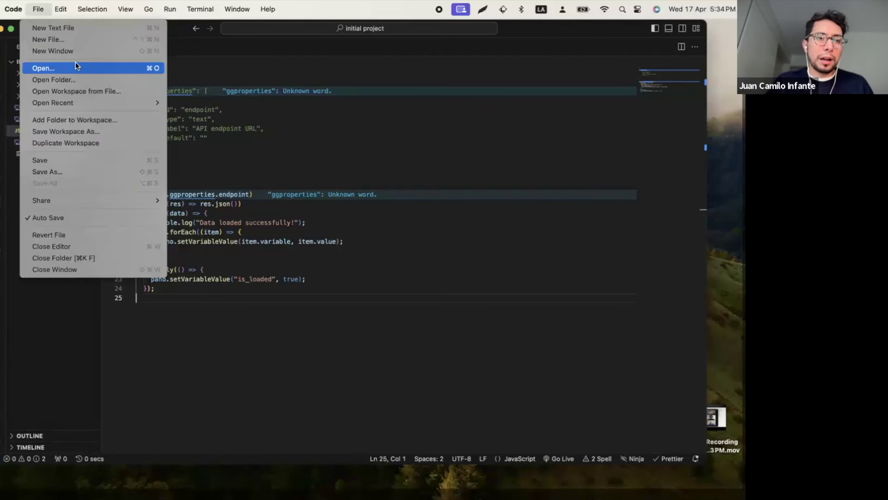
left_click(185, 40)
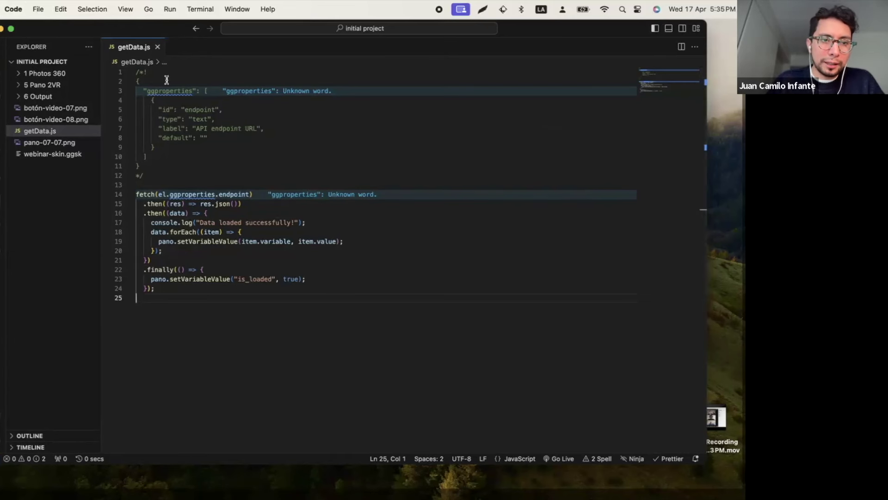
Step: Examine the two parts of getData.js: the ggproperties comment block and the fetch code that follows it
left_click(197, 187)
left_click(241, 129)
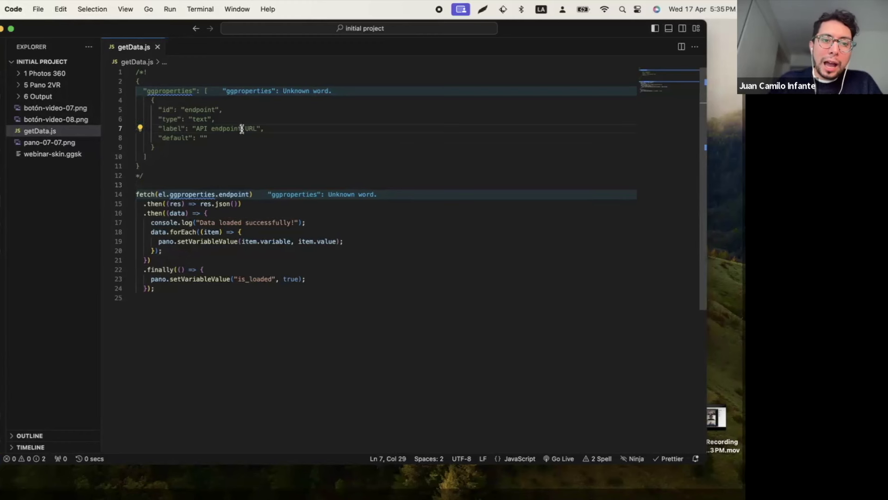
left_click(191, 170)
left_click(168, 301)
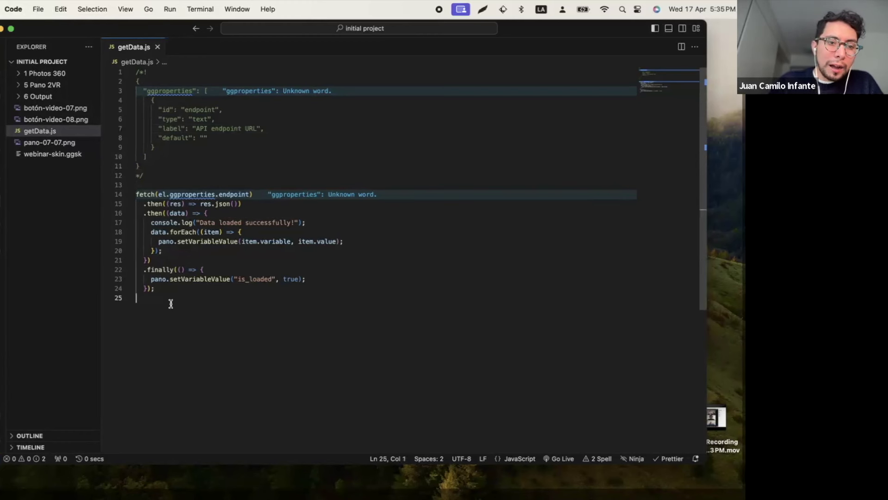
left_click(161, 70)
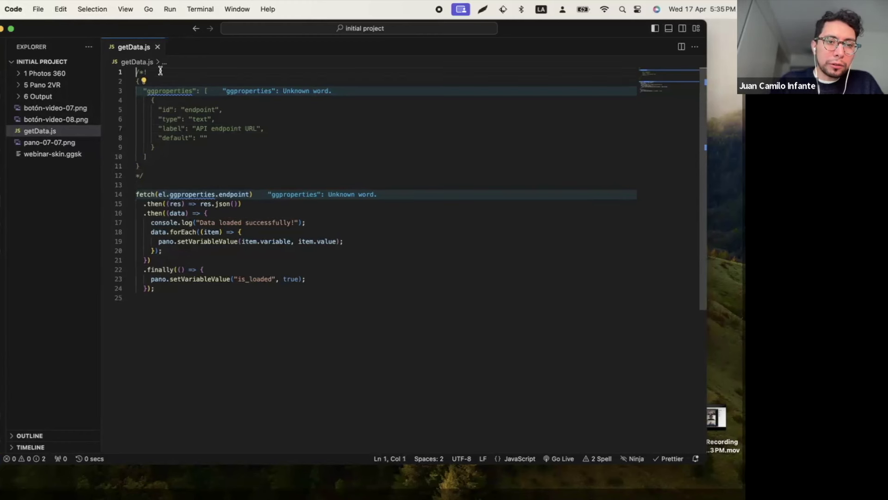
left_click(156, 181)
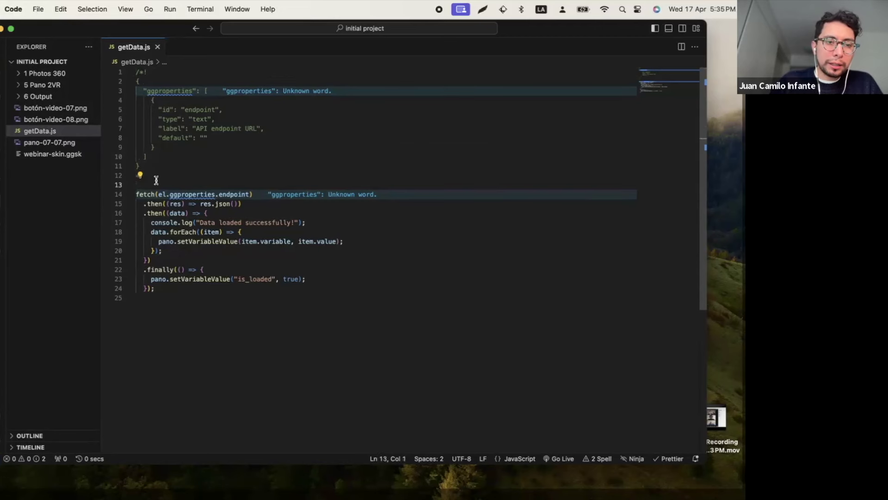
left_click(168, 313)
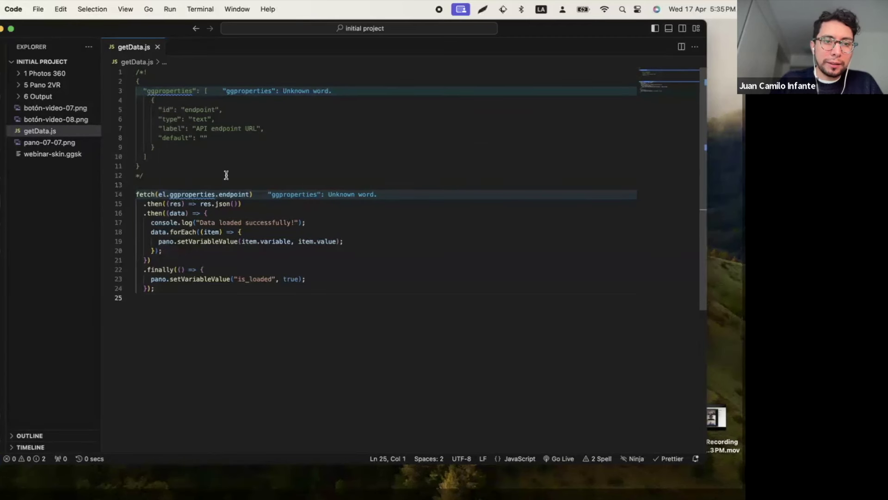
left_click(159, 173)
left_click_drag(158, 174, 172, 73)
left_click(173, 72)
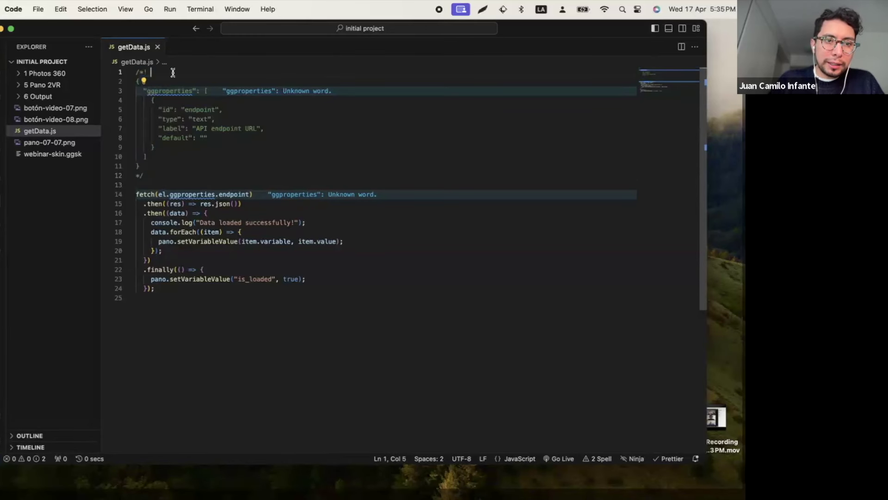
left_click(156, 173)
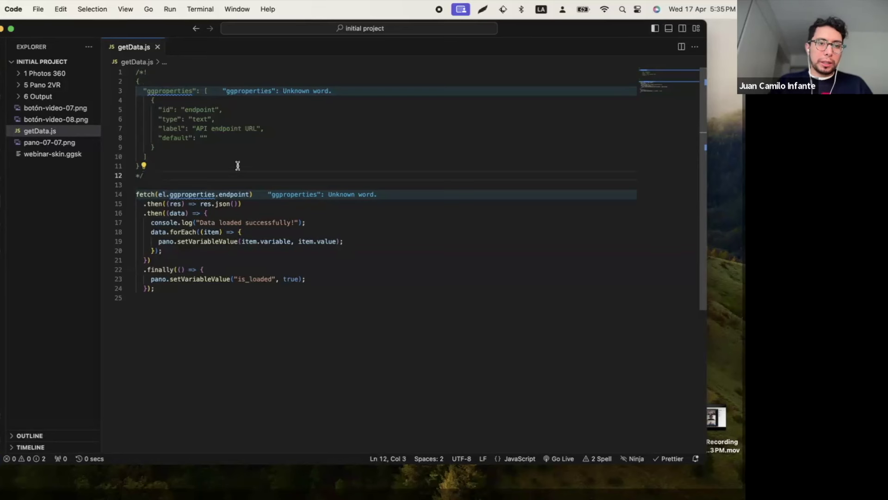
left_click(261, 139)
left_click(164, 173)
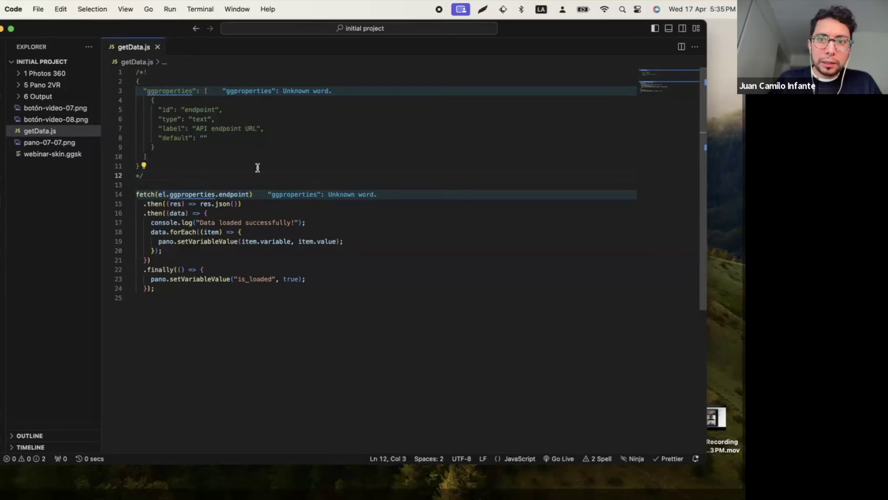
key("ctrl+Right")
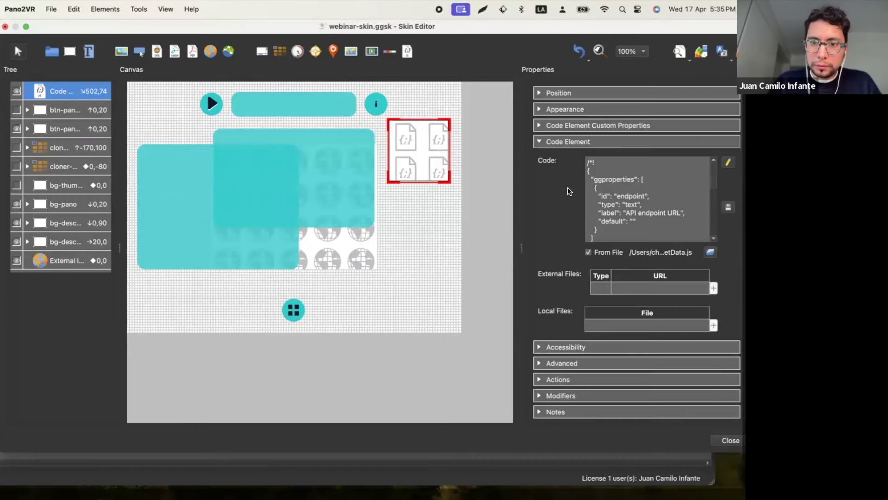
left_click(542, 126)
left_click(543, 125)
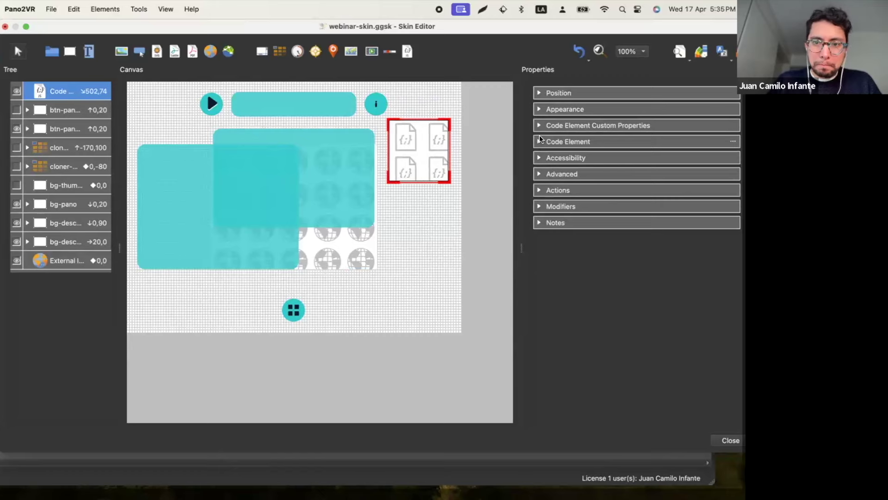
Step: Switch to Visual Studio Code, copy all the code in getData.js and save the file empty
key("ctrl+Left")
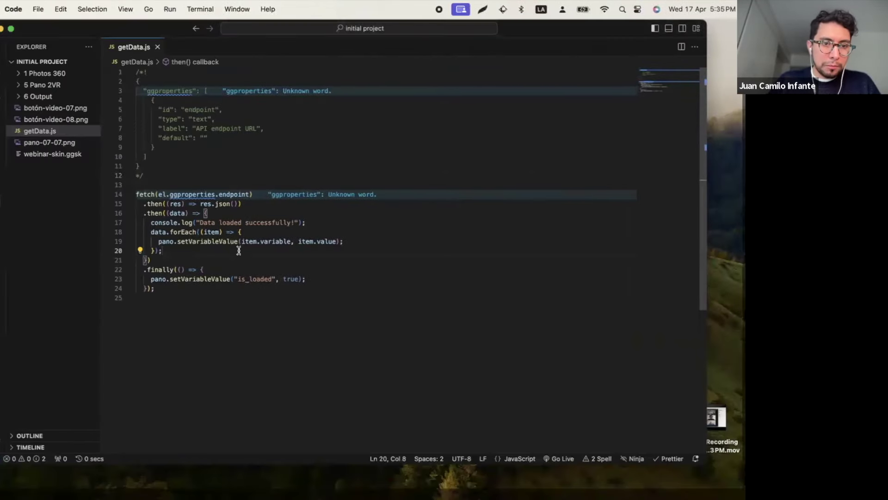
key("super+a")
key("super+c")
key("BackSpace")
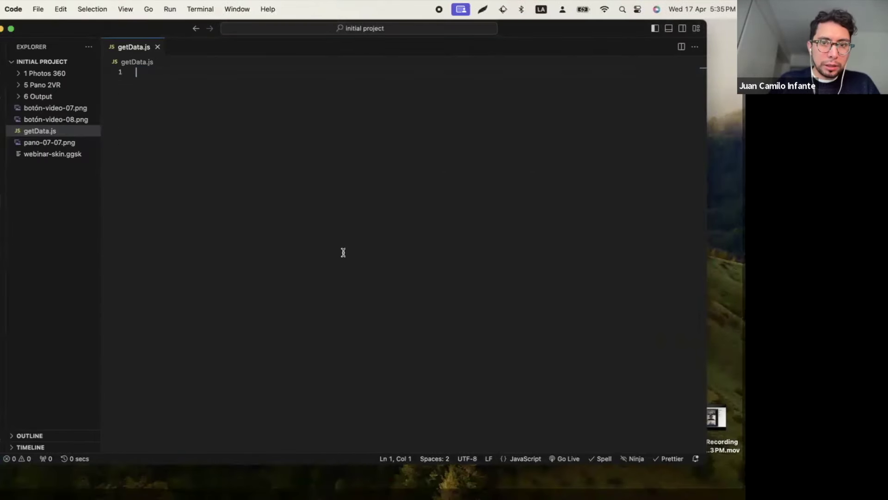
Step: Switch to Pano2VR and check the Code Element's code and custom properties while getData.js is empty
key("ctrl+Right")
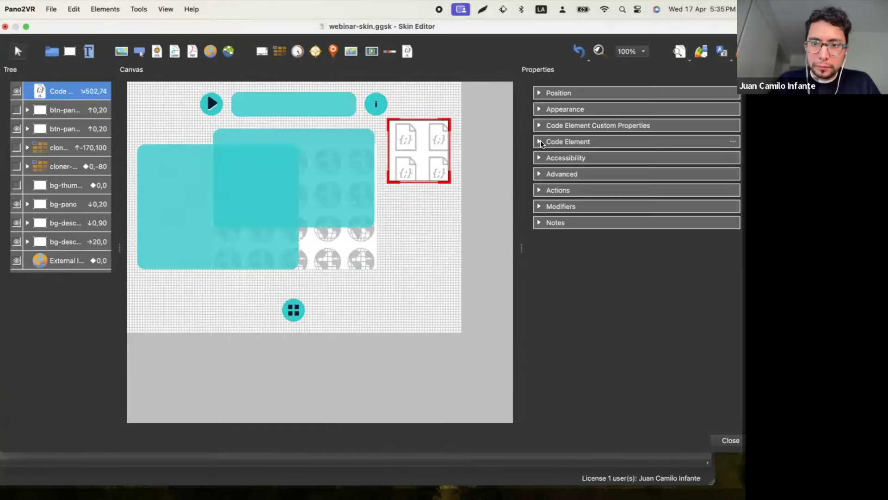
left_click(539, 142)
left_click(539, 126)
left_click(539, 125)
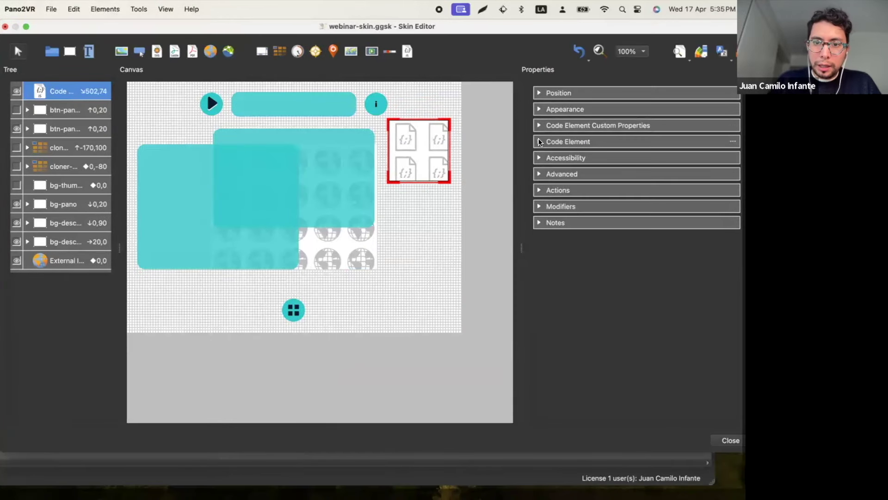
left_click(540, 141)
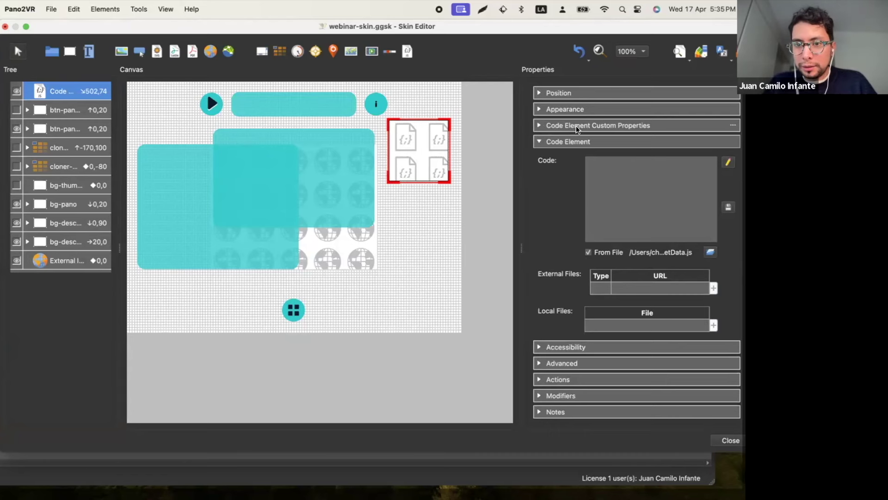
left_click(543, 127)
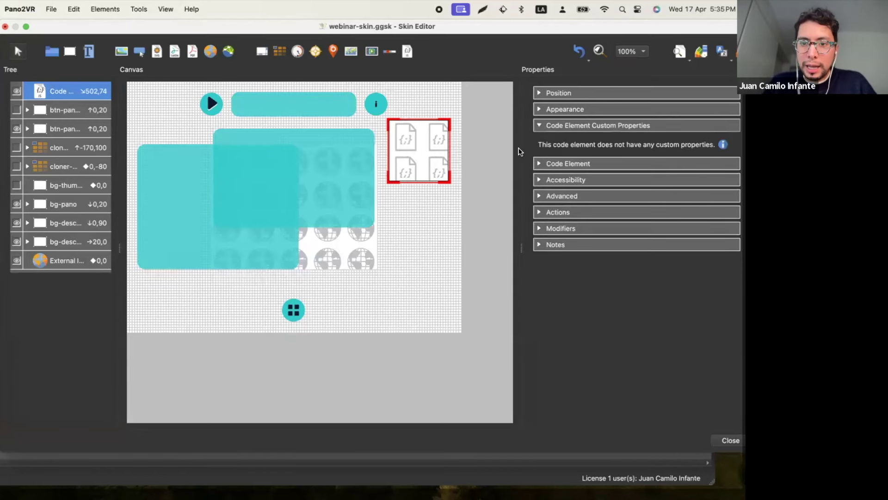
left_click(541, 127)
Step: Switch to Visual Studio Code, paste the copied code back into getData.js and save it
key("ctrl+Left")
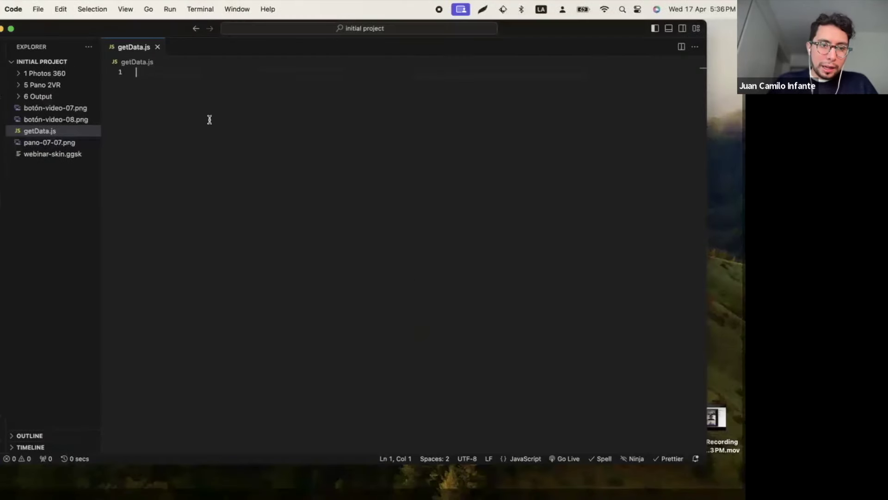
key("super+v")
left_click(234, 153)
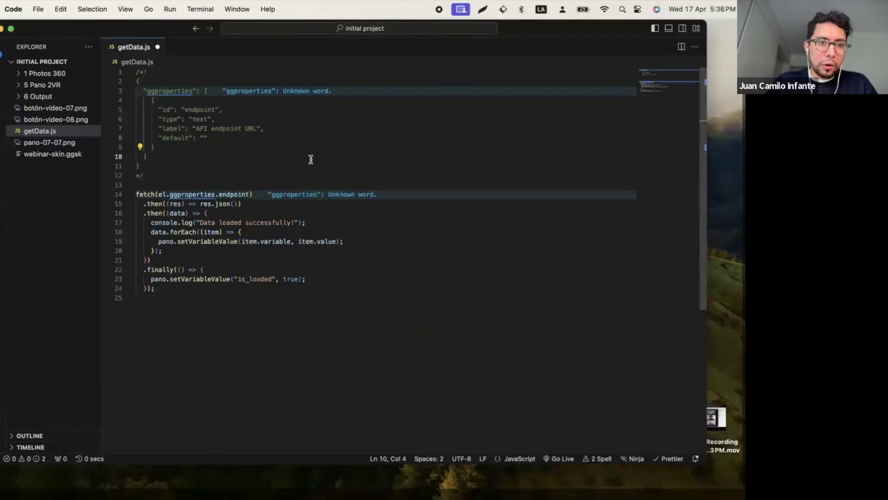
Step: Switch to Pano2VR, review the Code Element's reloaded code and open its API endpoint URL custom property for editing
key("ctrl+Right")
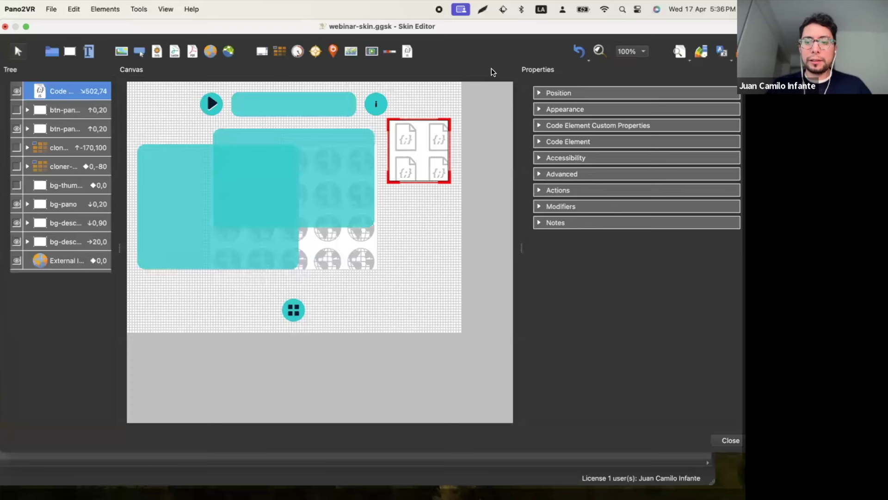
left_click(542, 143)
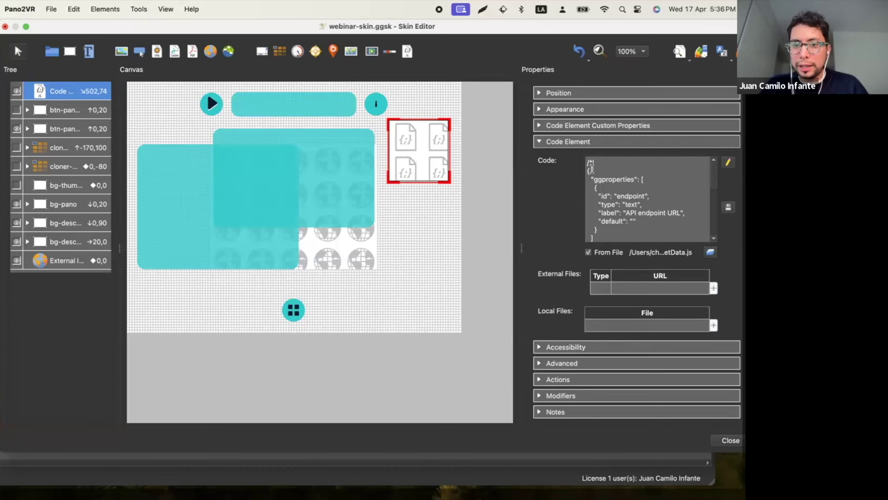
scroll(617, 205, "down", 5)
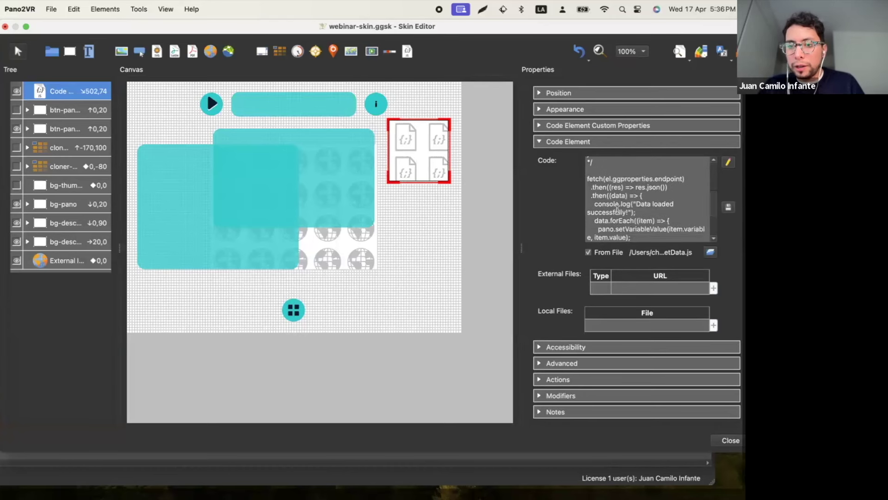
left_click_drag(714, 213, 713, 163)
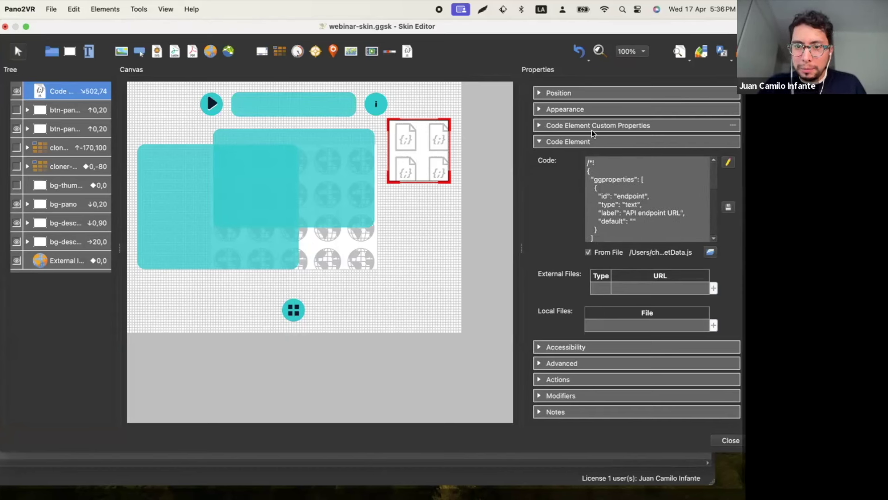
left_click(540, 126)
left_click(615, 144)
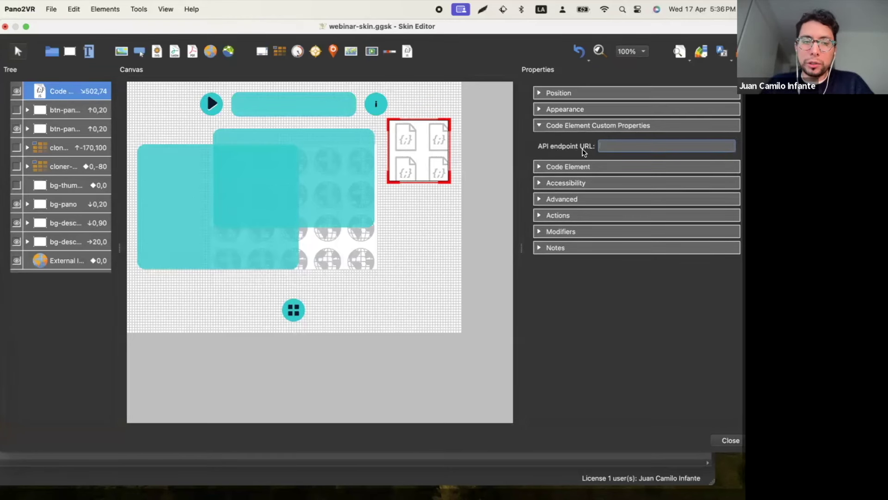
Step: Compare the "API endpoint URL" label on line 7 of getData.js with the Code Element's custom property in Pano2VR
key("super+Tab")
left_click(228, 109)
left_click_drag(196, 128, 256, 127)
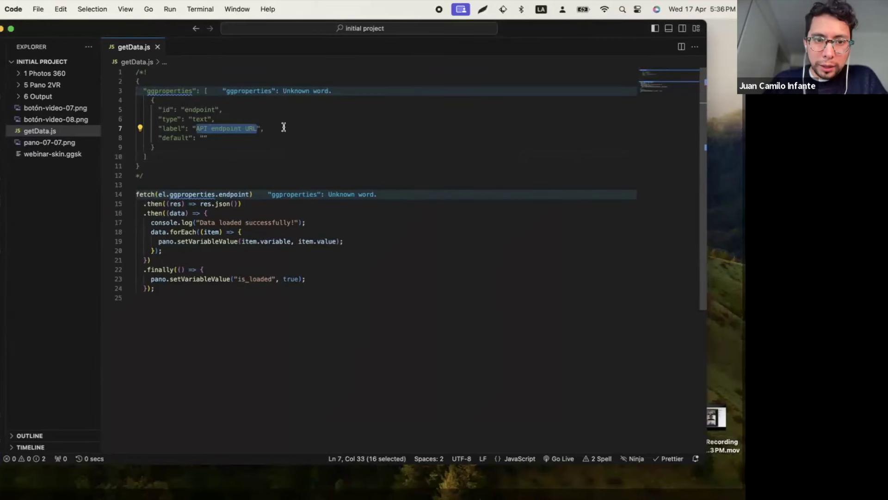
left_click(276, 129)
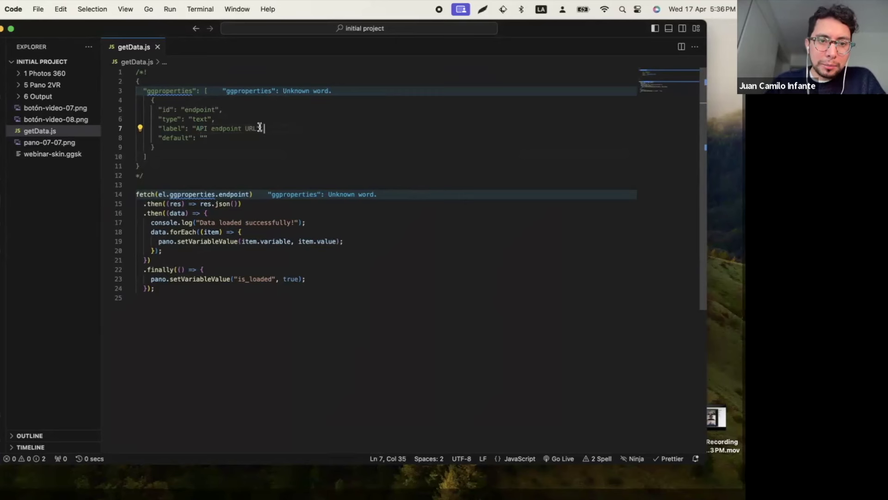
mouse_move(145, 90)
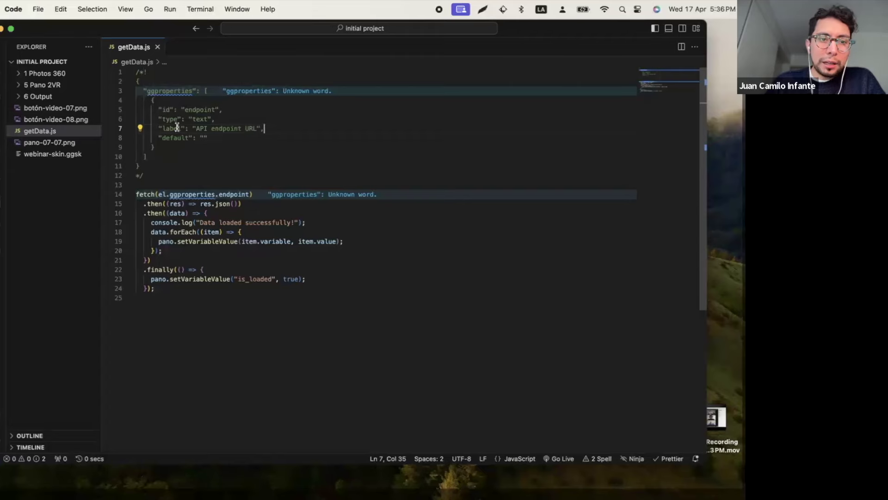
key("ctrl+Right")
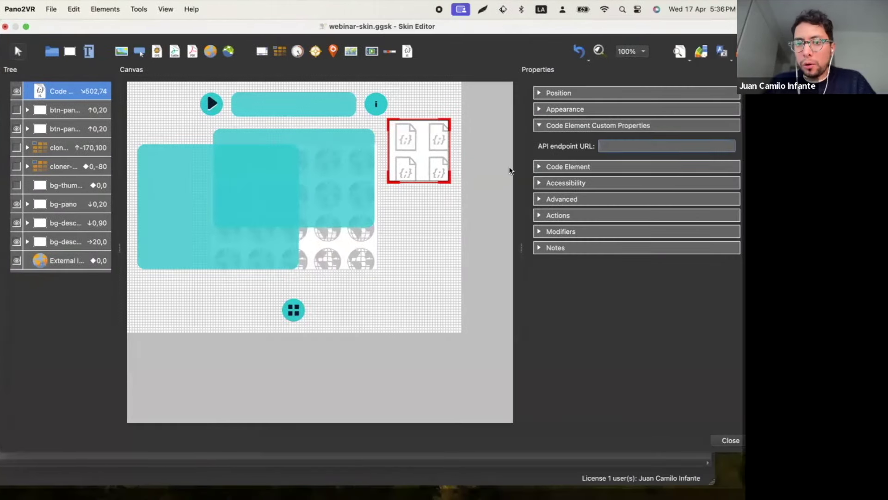
key("ctrl+Left")
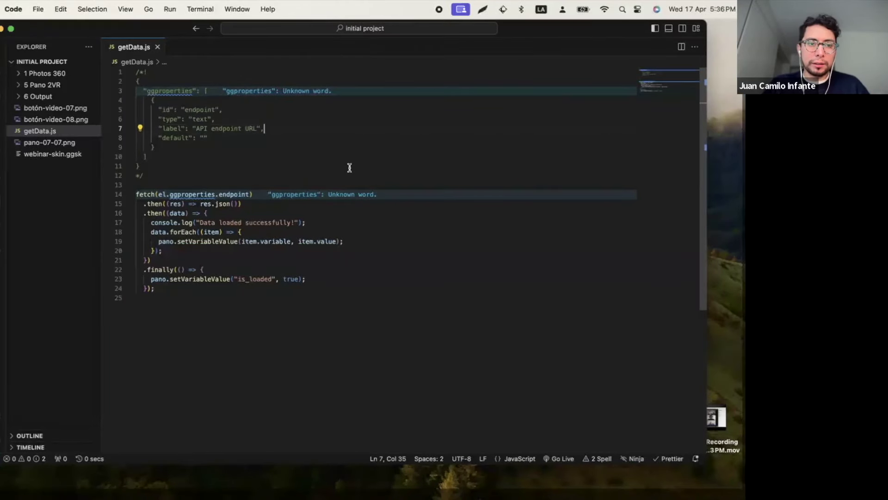
key("ctrl+Right")
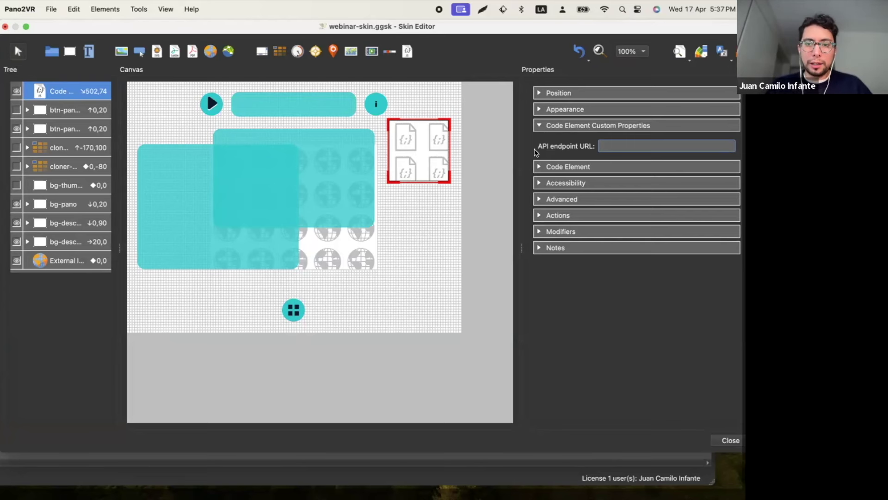
Step: Examine the ggproperties comment block on lines 1–12 of getData.js and the fetch code on lines 14–24
key("super+Tab")
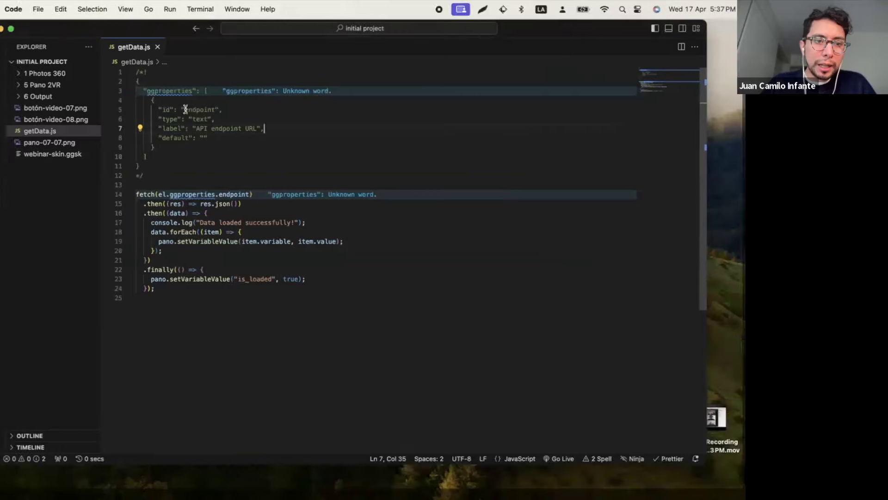
left_click(166, 172)
left_click_drag(166, 175, 135, 72)
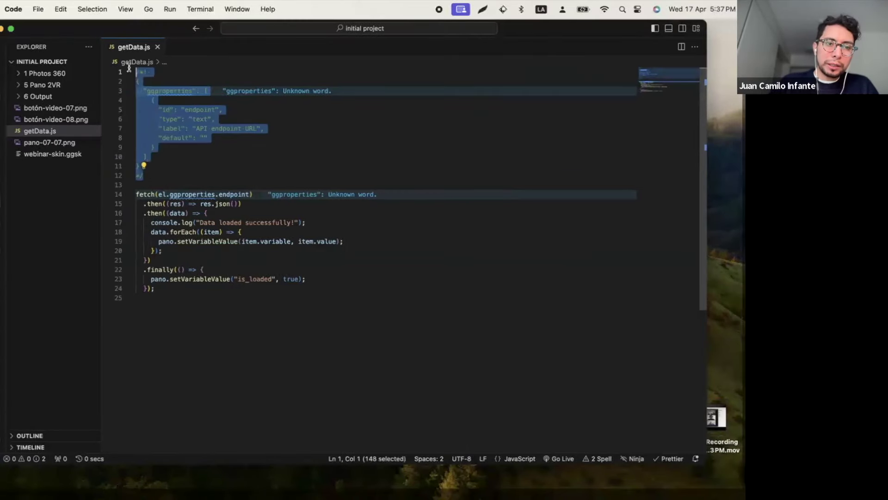
key("ctrl+Right")
key("ctrl+Right")
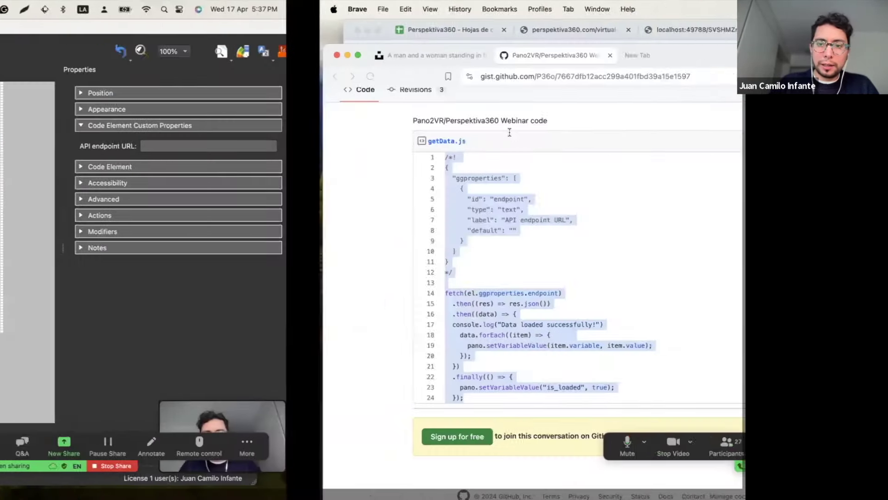
key("ctrl+Left")
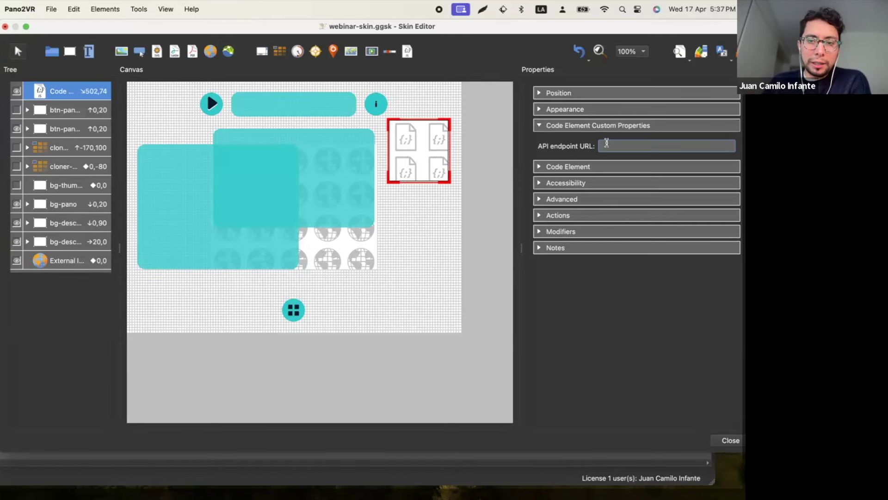
key("super+Tab")
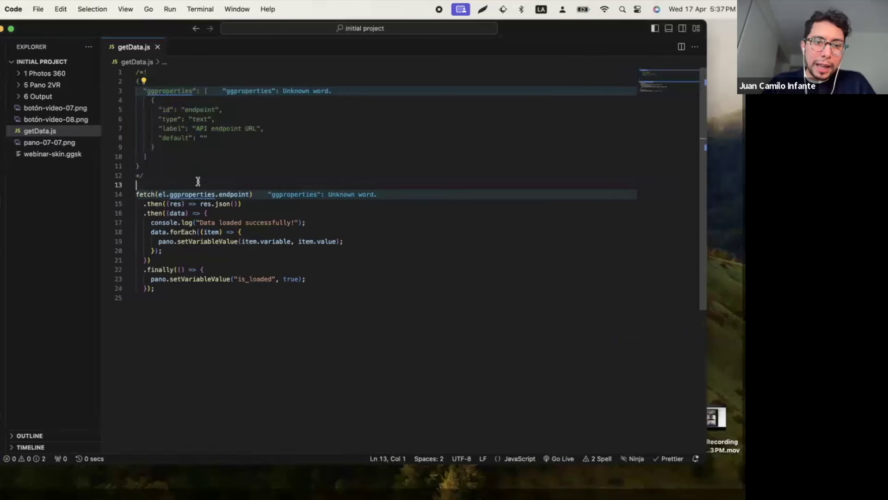
left_click_drag(157, 289, 129, 196)
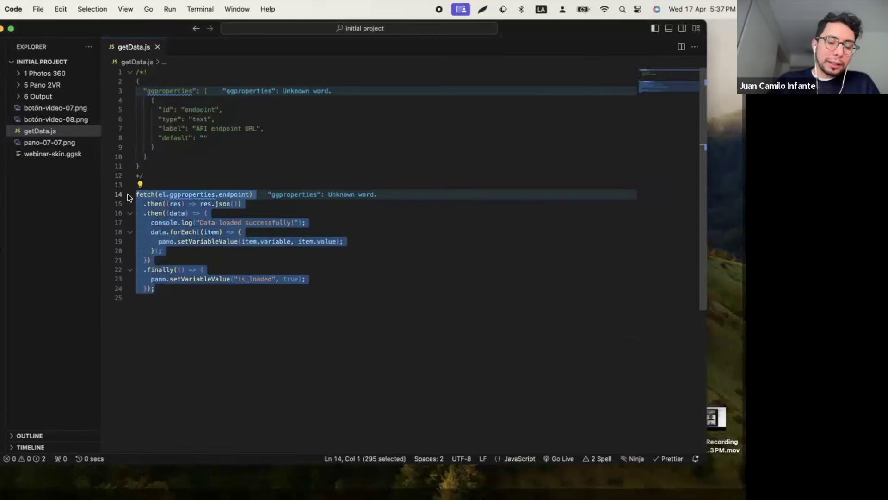
left_click(191, 170)
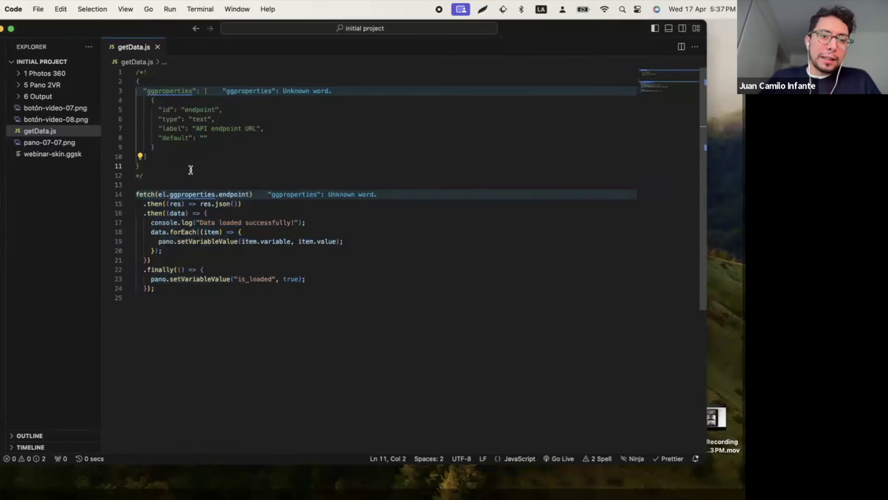
left_click(180, 174)
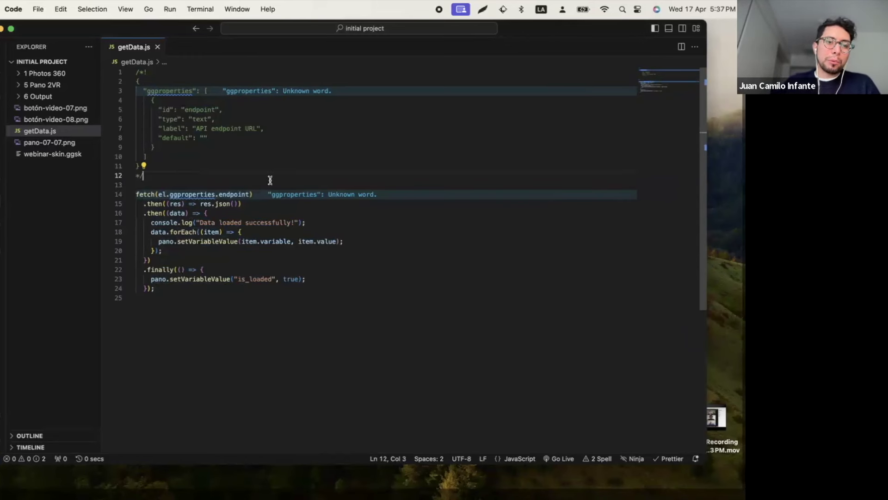
Step: Switch to Chrome and examine the variable and value columns of webinar_google_spreadsheet, rows 1 to 10
key("ctrl+Right")
key("ctrl+Right")
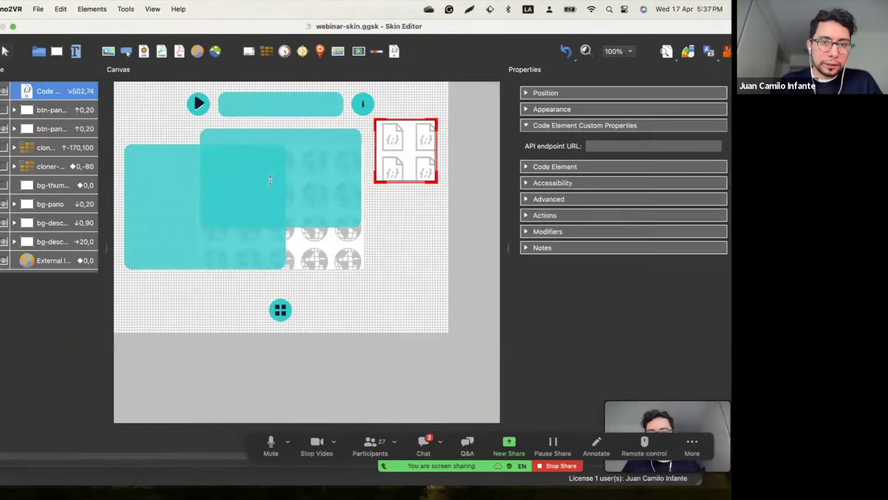
left_click(448, 28)
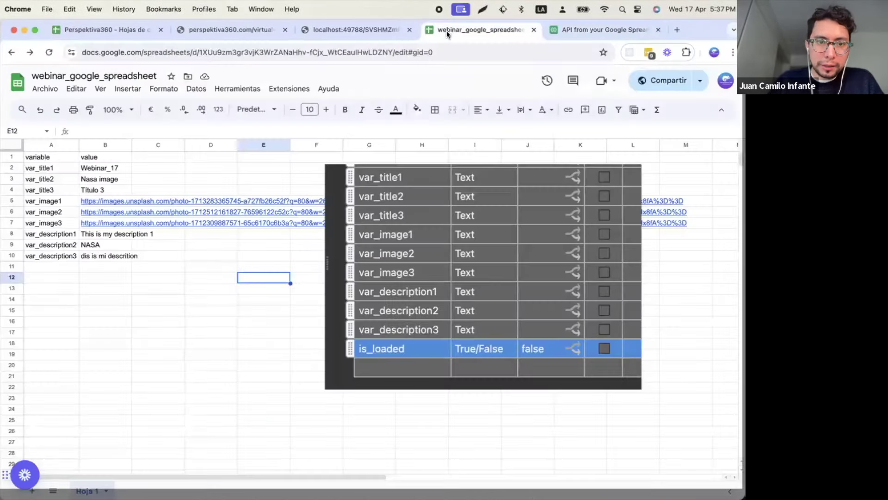
left_click(76, 266)
key("Up")
key("Up")
key("Up")
key("Up")
key("Up")
key("Up")
key("Up")
key("Up")
key("Up")
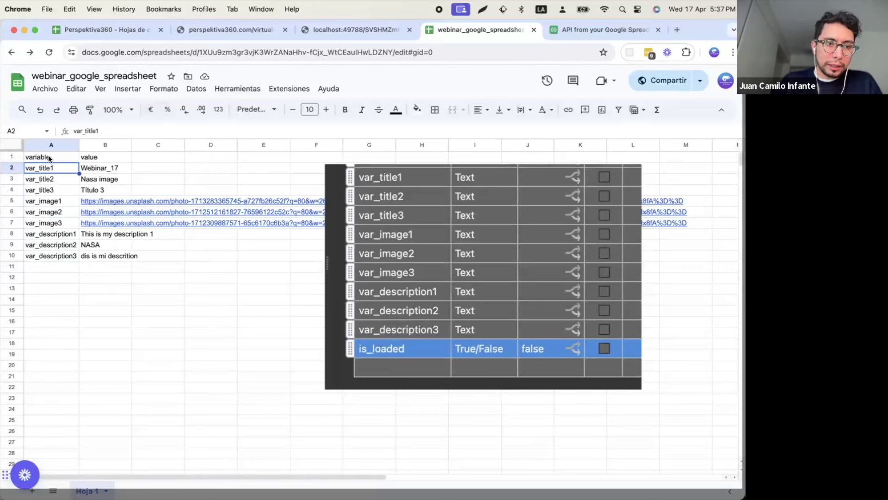
mouse_move(93, 158)
left_mouse_down()
mouse_move(91, 254)
mouse_move(131, 256)
mouse_move(105, 158)
left_mouse_up()
left_click(112, 254)
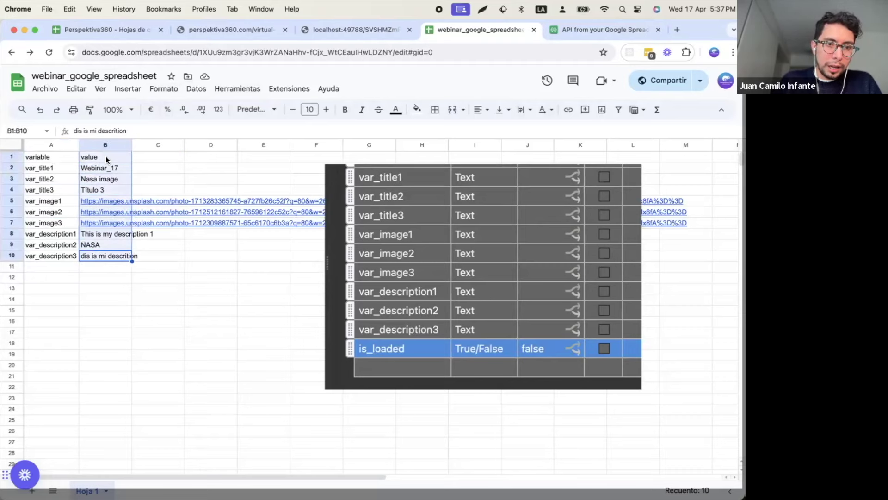
Step: Switch to Visual Studio Code and examine how the fetch code sets each item's variable and value in getData.js
key("ctrl+Left")
key("ctrl+Left")
left_click(278, 204)
left_click(309, 223)
left_click(364, 242)
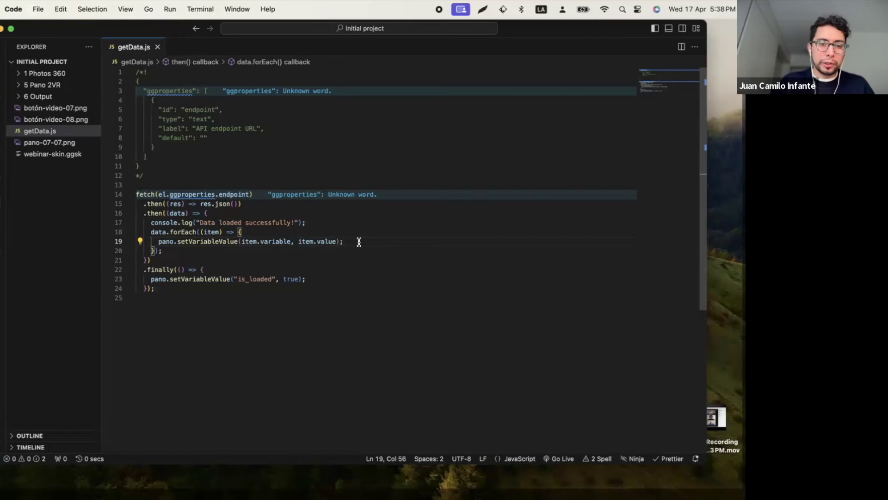
Step: Compare the is_loaded call on line 23 of getData.js with the is_loaded entry in Pano2VR's skin variables
left_click(309, 279)
left_click_drag(309, 279, 152, 280)
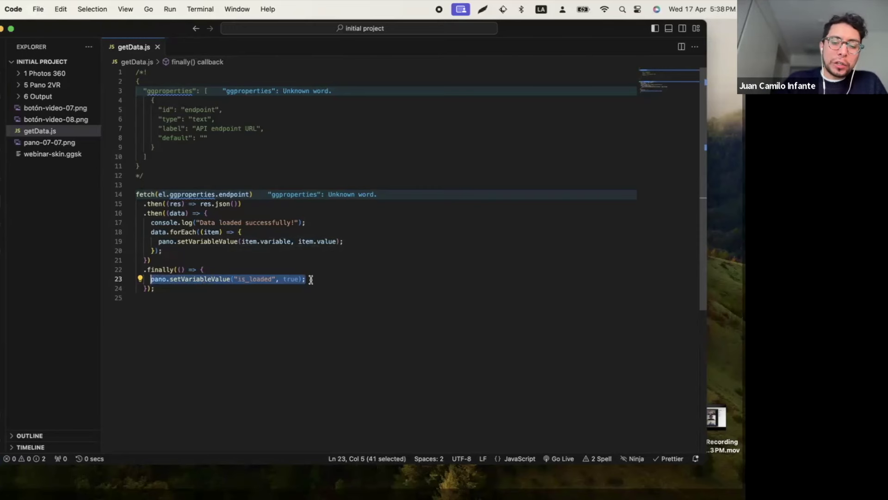
key("super+Tab")
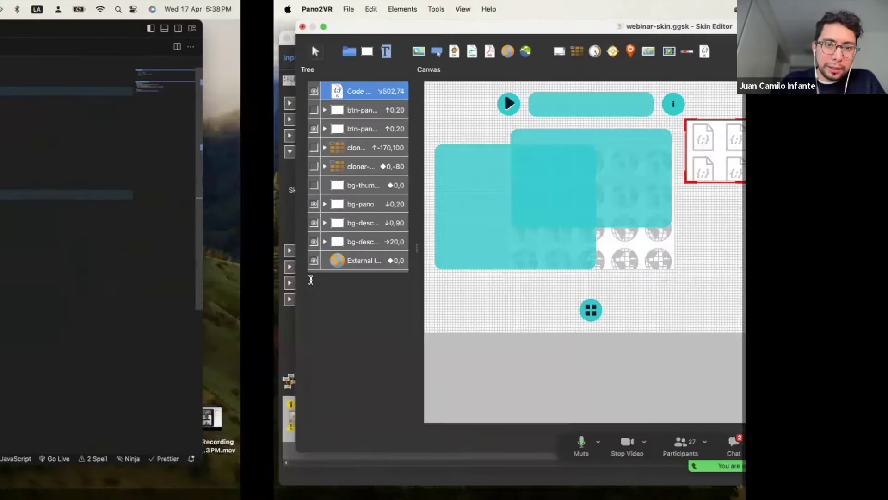
left_click(539, 125)
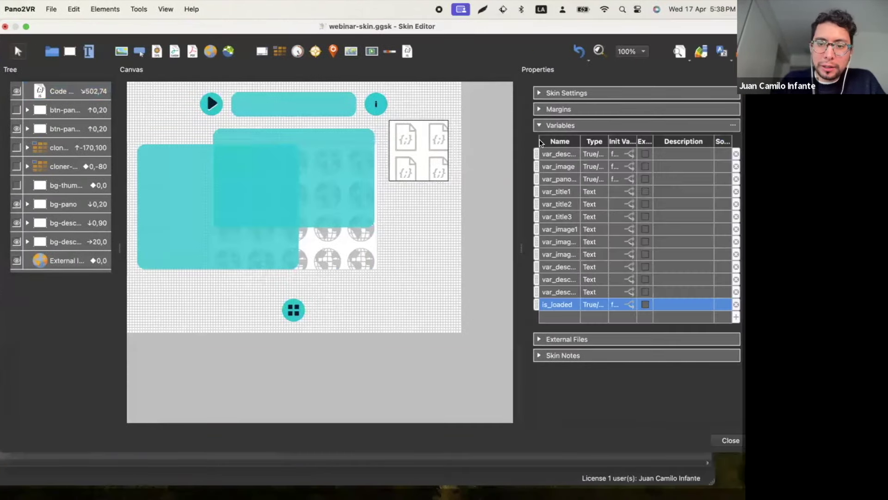
left_click_drag(520, 248, 402, 248)
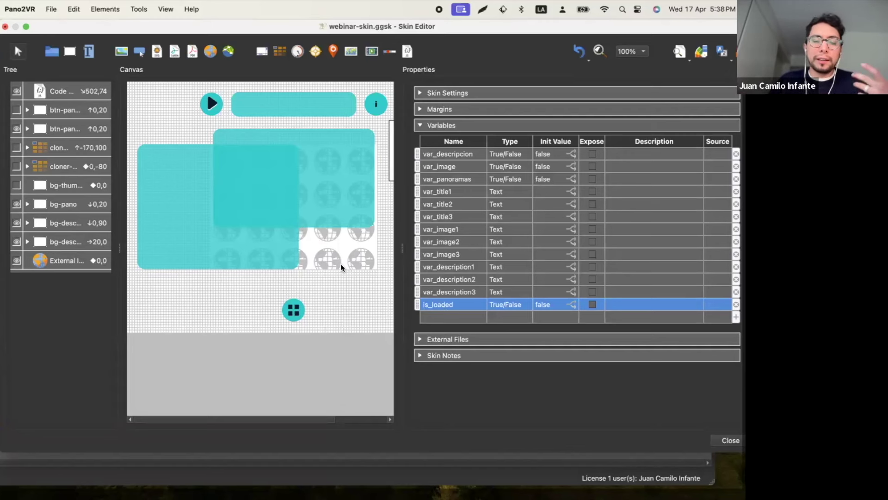
Step: Switch to Visual Studio Code and examine how the finally callback sets is_loaded to true in getData.js
key("ctrl+Left")
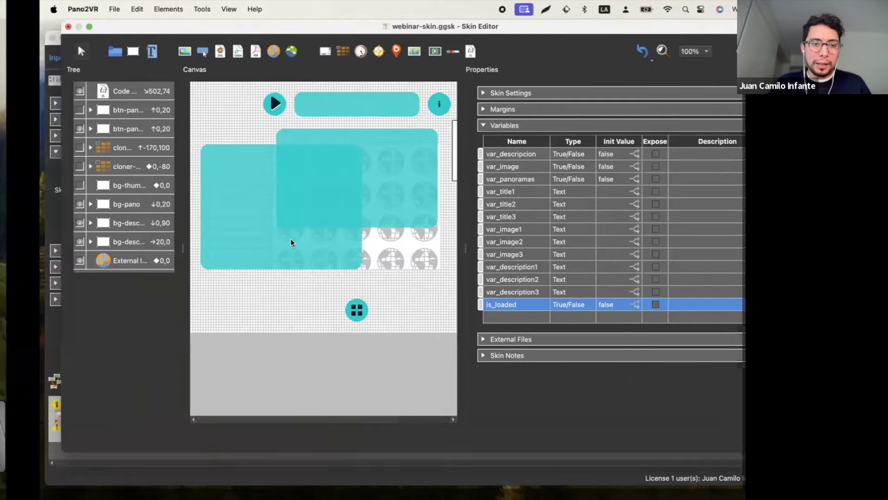
left_click(322, 275)
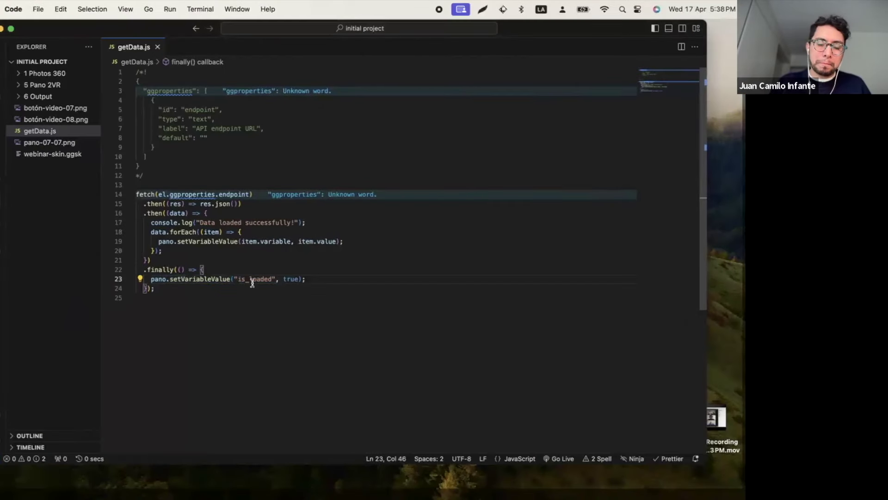
left_click_drag(239, 278, 273, 279)
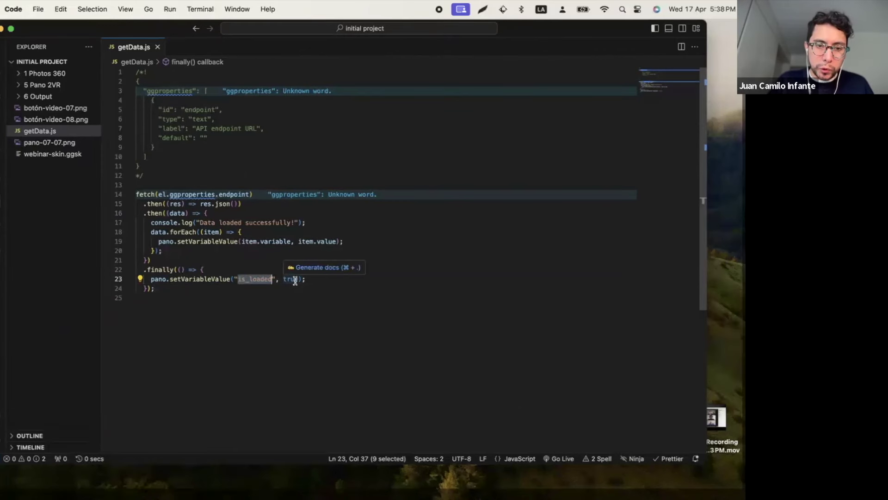
double_click(292, 279)
left_click(310, 278)
left_click_drag(309, 279, 151, 277)
left_click(340, 277)
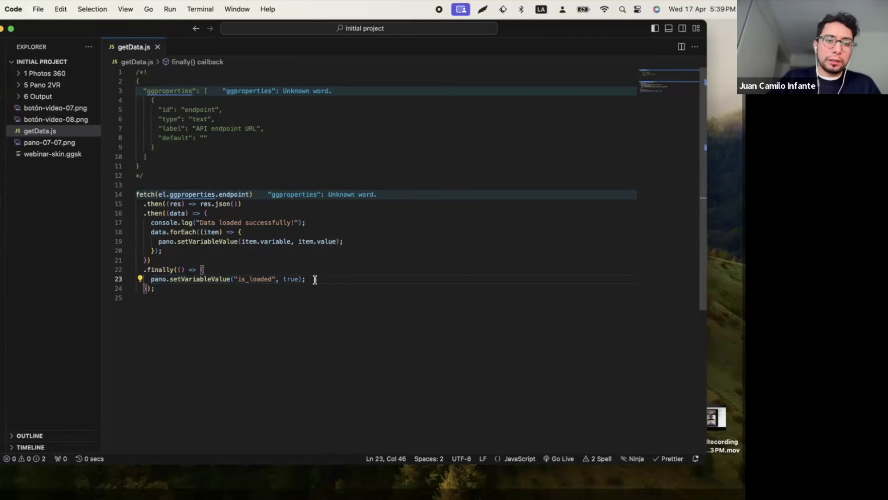
left_click_drag(150, 280, 324, 278)
left_click(323, 279)
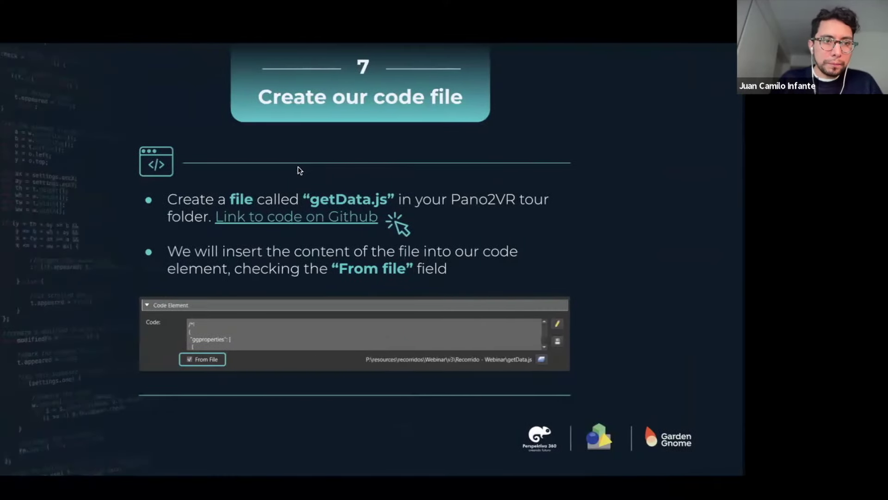
Step: Switch to Chrome and copy the API endpoint URL from the SheetDB details page of webinar_google_spreadsheet
key("Right")
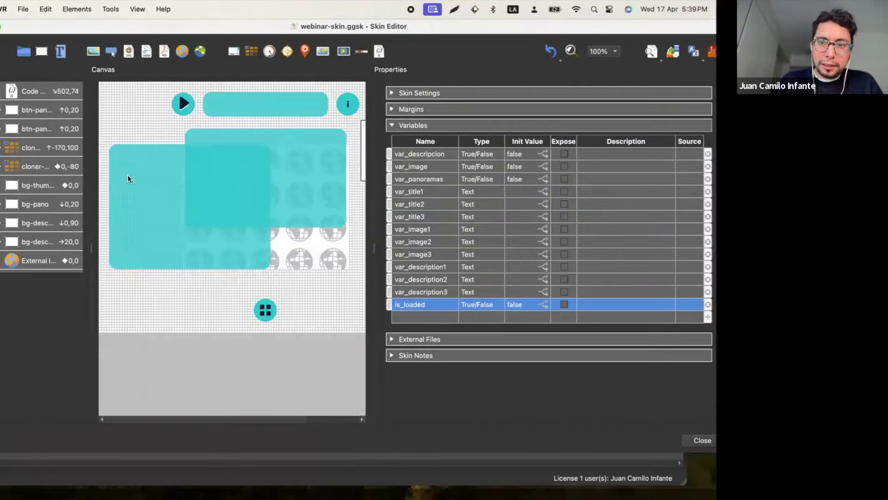
left_click(620, 30)
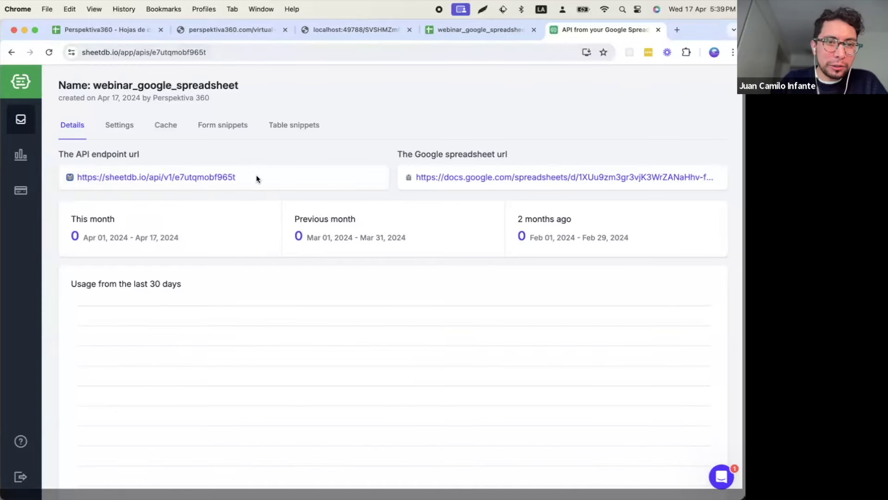
left_click(70, 177)
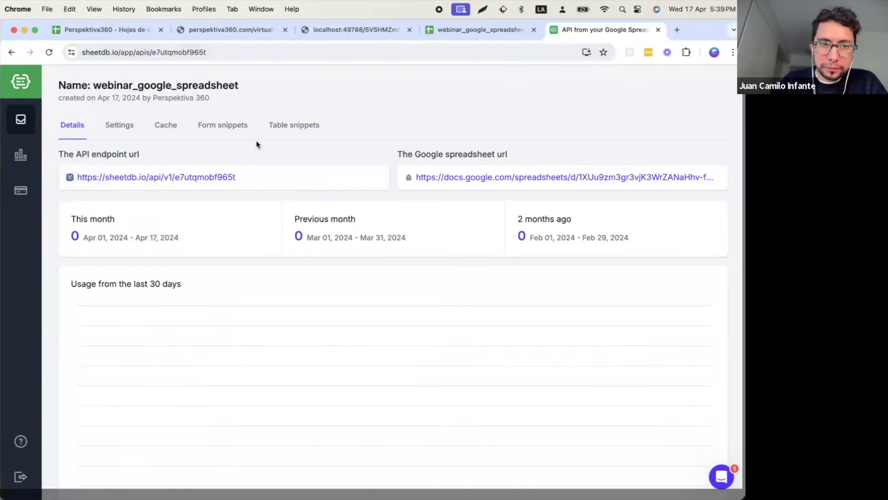
Step: Switch to Pano2VR and paste the copied SheetDB URL into the Code Element's API endpoint URL custom property
key("ctrl+Left")
key("ctrl+Left")
key("ctrl+Right")
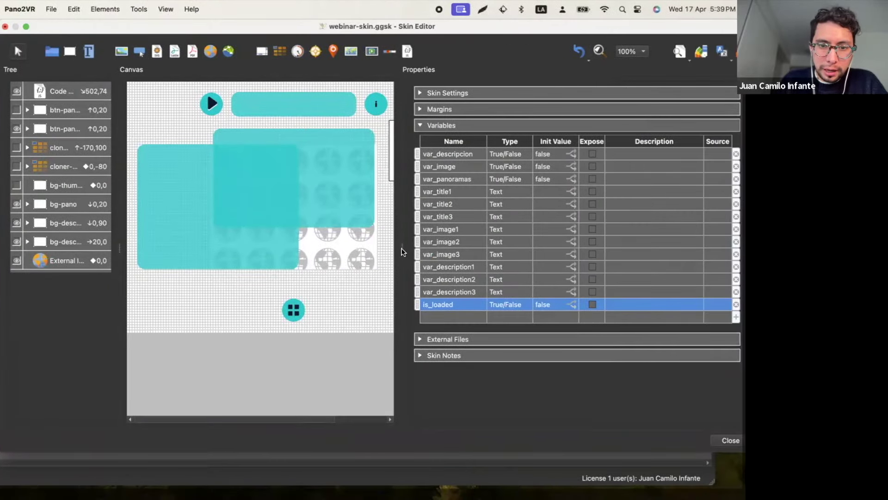
left_click_drag(402, 249, 521, 249)
left_click(440, 168)
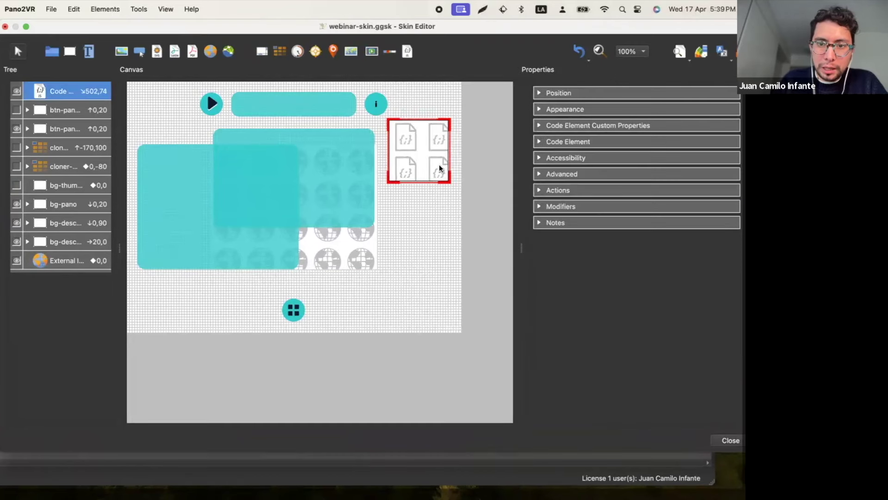
left_click(540, 126)
left_click(613, 146)
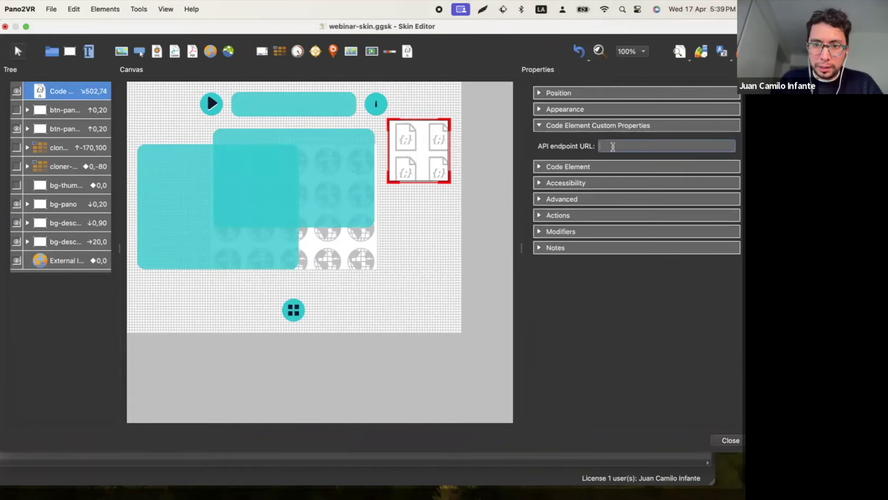
key("super+v")
left_click(475, 266)
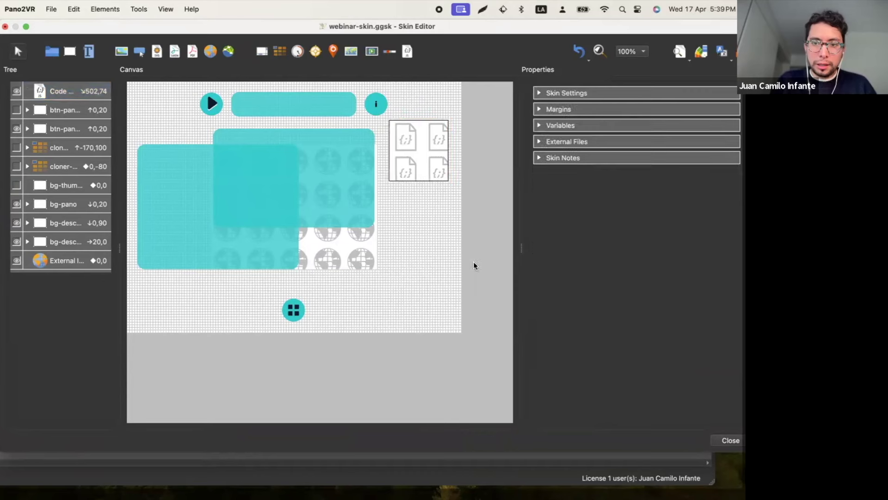
left_click(440, 165)
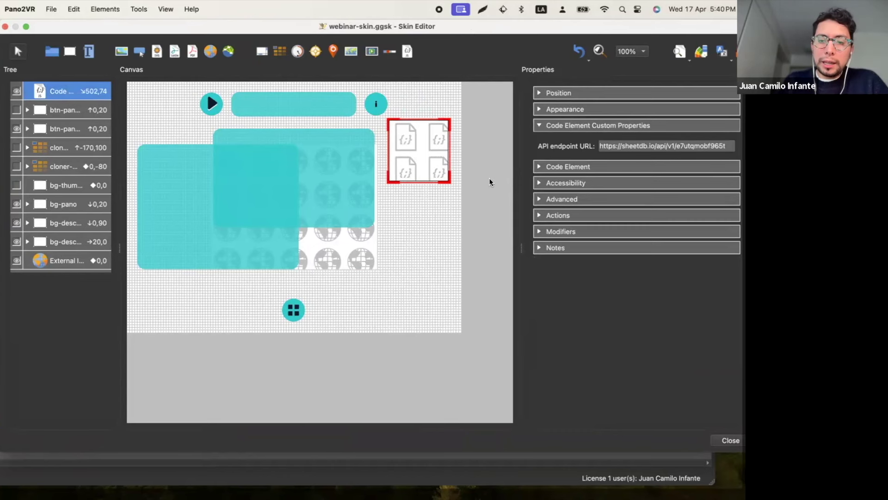
left_click(625, 144)
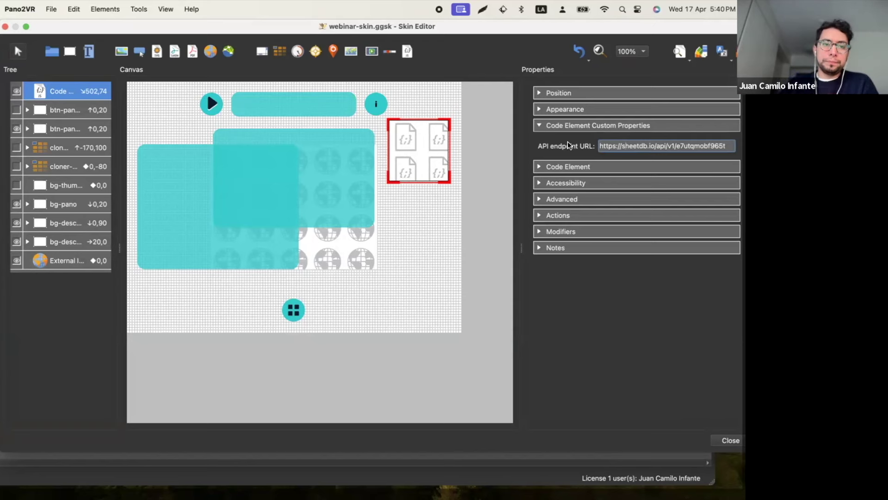
key("ctrl+Left")
key("ctrl+Left")
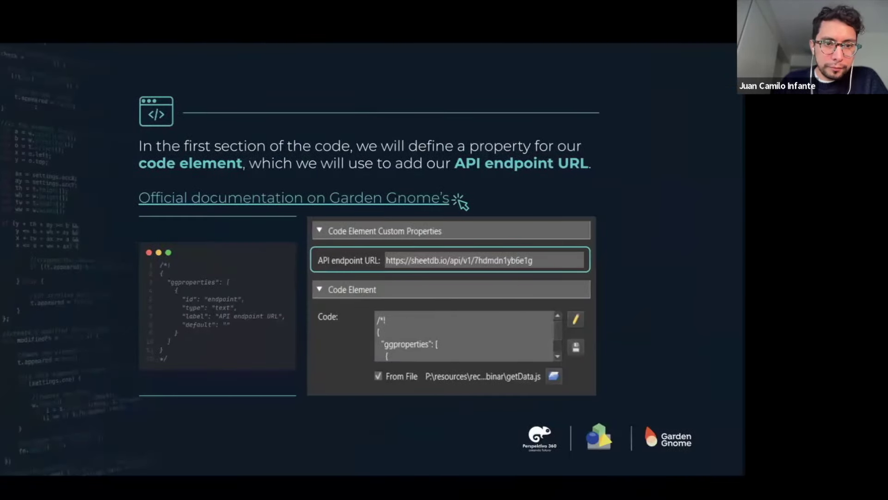
left_click(348, 182)
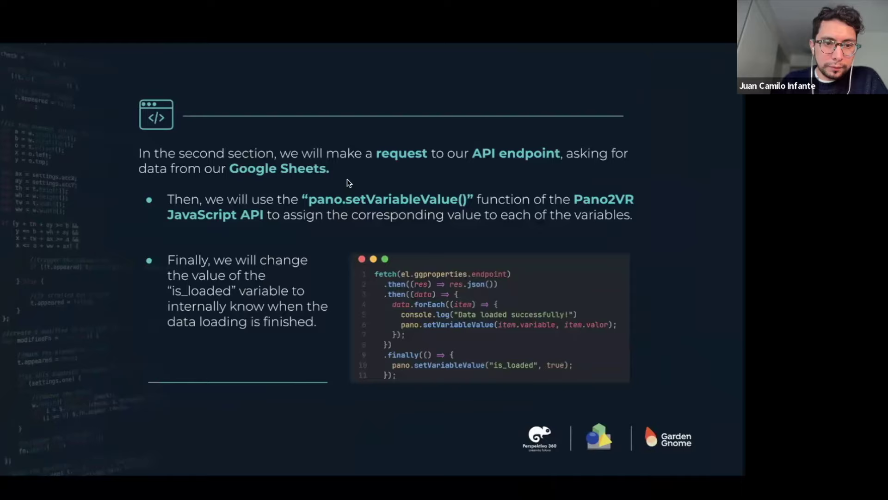
left_click(349, 182)
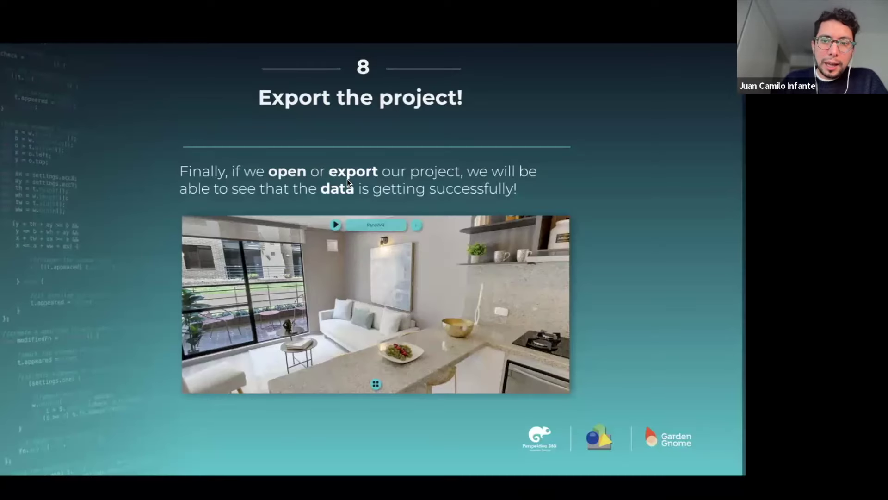
Step: Switch to the webinar-project.p2vr window in Pano2VR and generate the ../6 Output web output, overwriting pano.xml
key("ctrl+Right")
key("ctrl+Right")
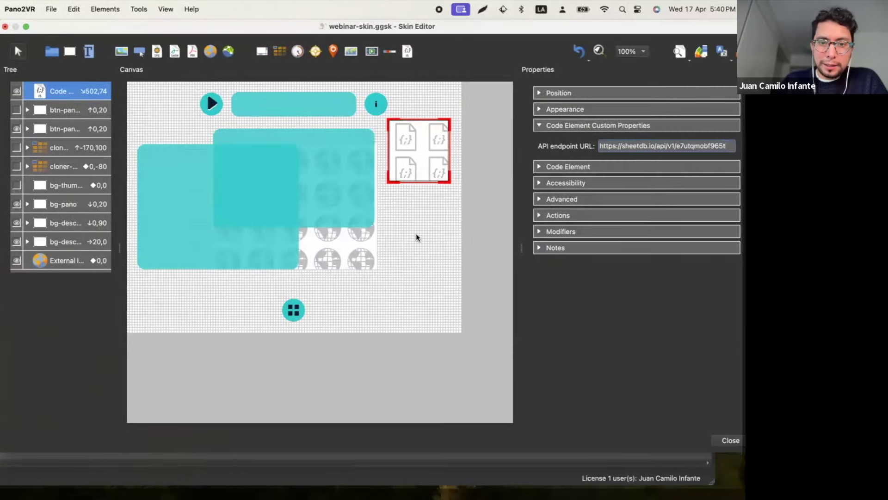
left_click(416, 235)
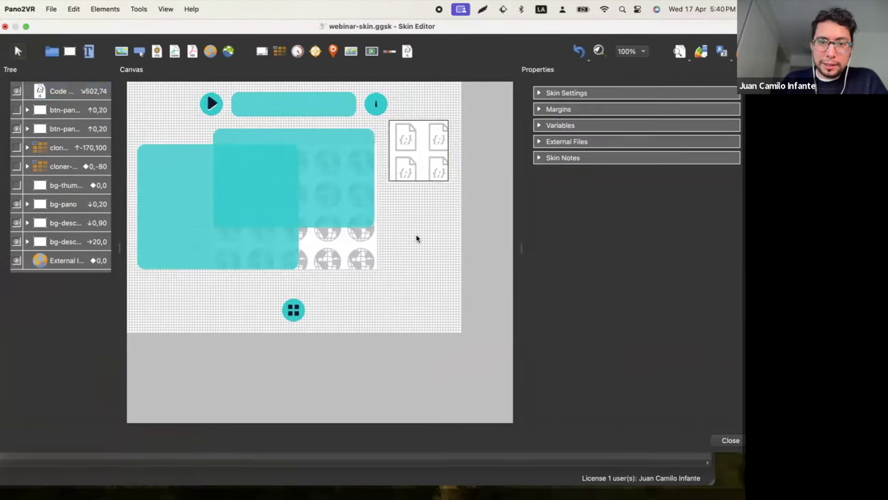
left_click(14, 42)
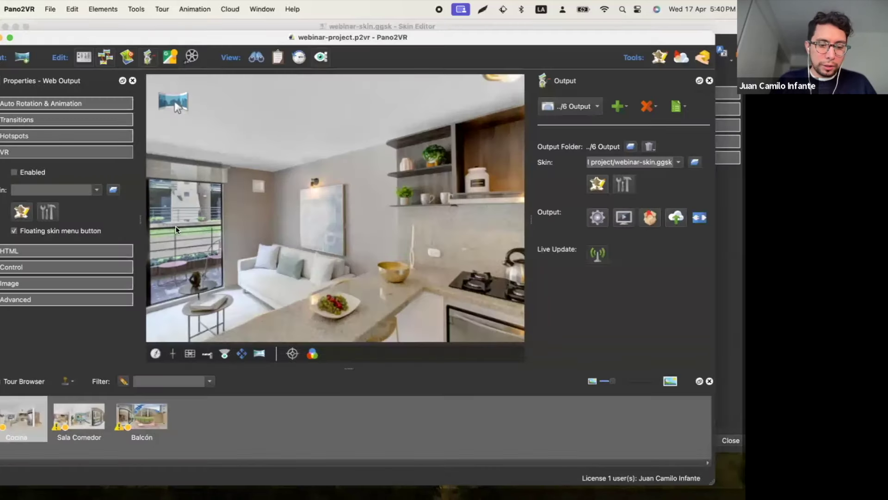
key("super+g")
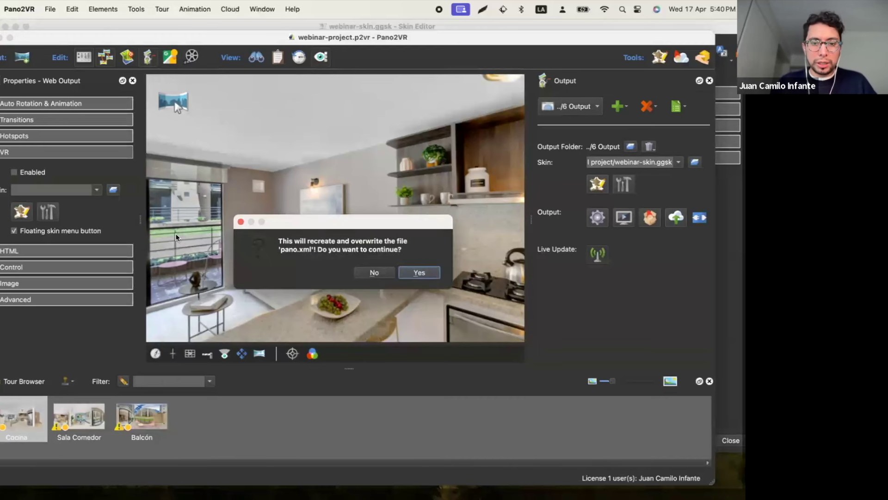
left_click(374, 272)
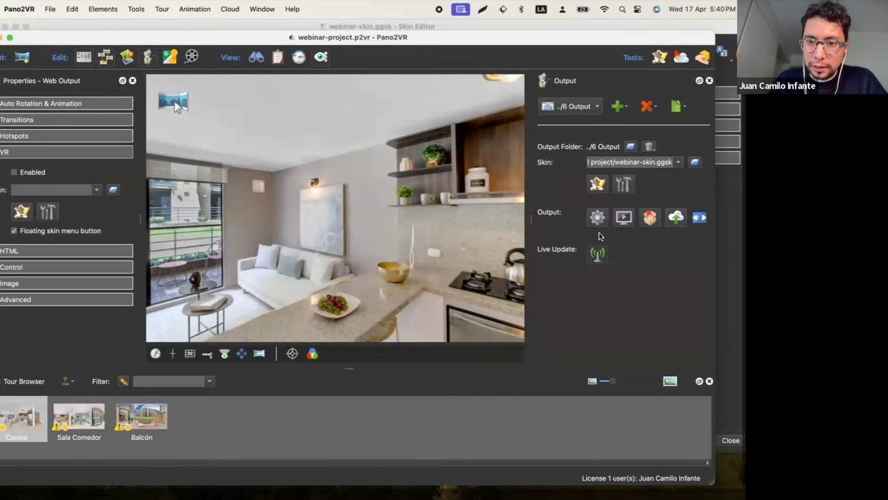
left_click(597, 217)
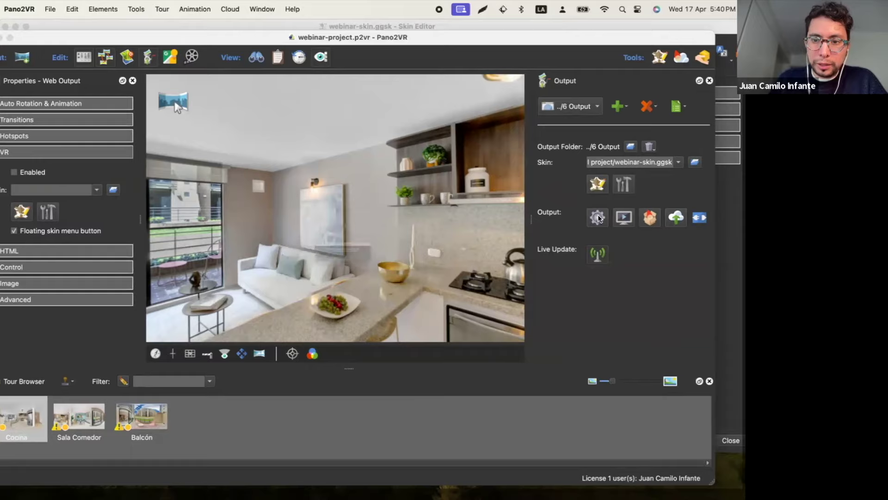
left_click(419, 272)
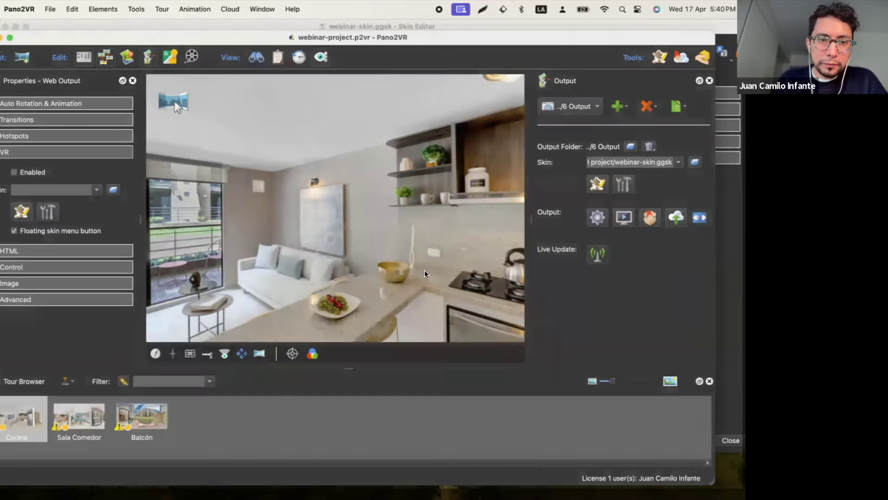
Step: Switch to Chrome and view the localhost tour and the values in webinar_google_spreadsheet
key("ctrl+Right")
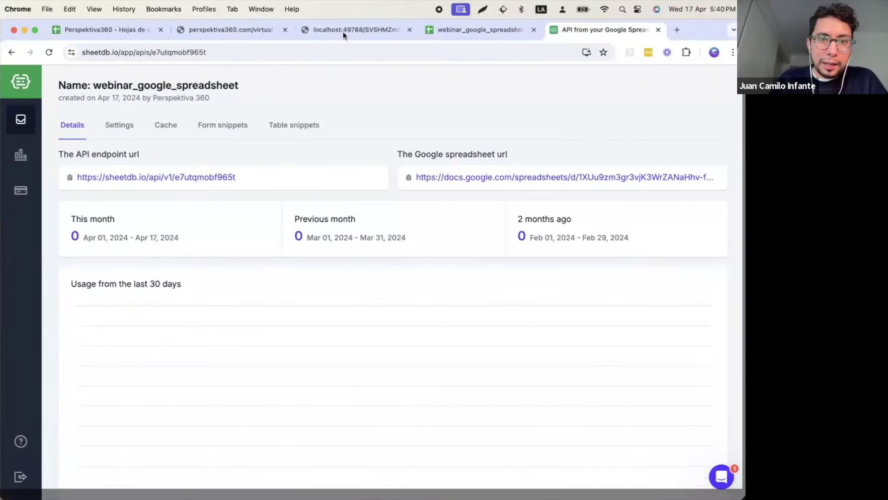
left_click(343, 31)
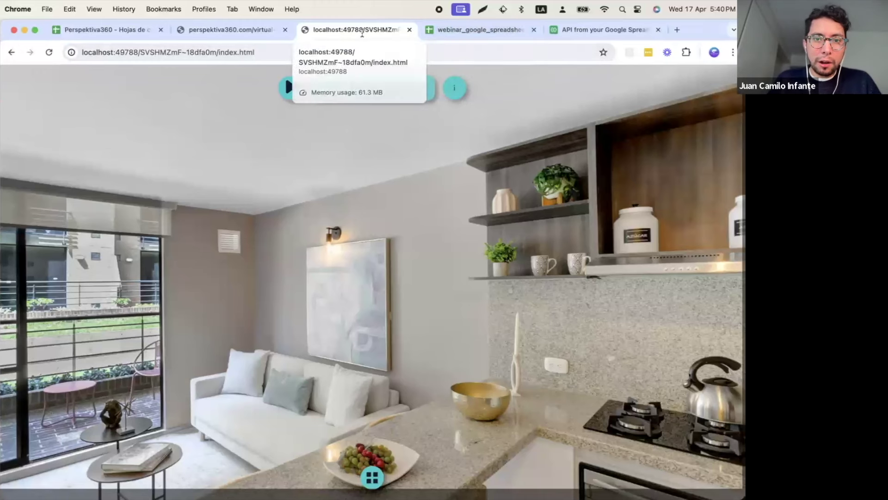
left_click(457, 29)
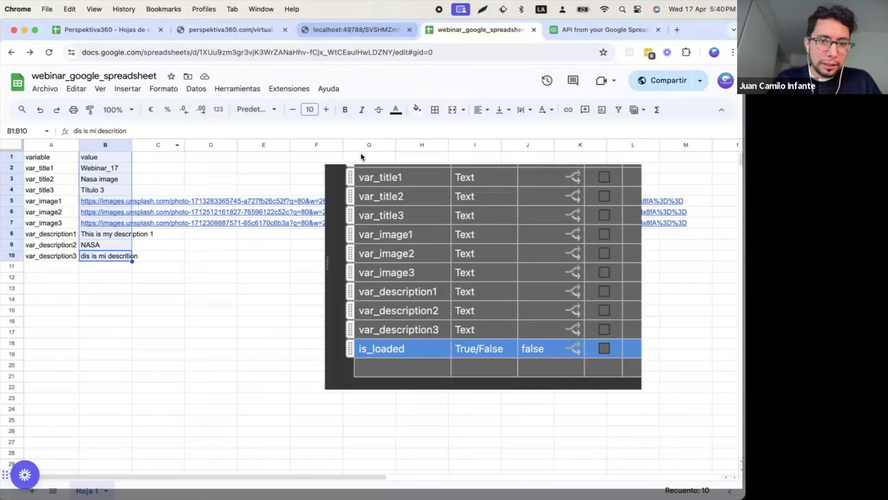
left_click(169, 159)
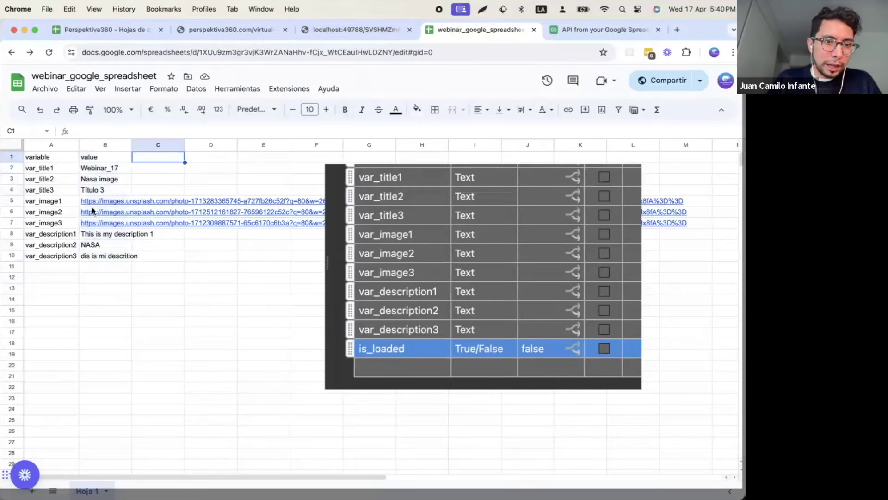
Step: Detach the webinar_google_spreadsheet tab into its own browser window, separate from the localhost tour, and keep it out of full screen
left_click(324, 33)
left_click_drag(457, 34, 132, 83)
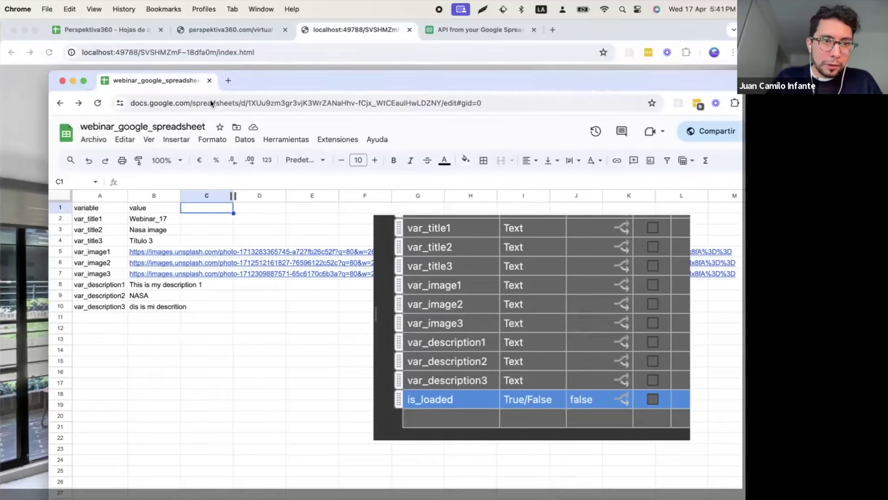
left_click(83, 81)
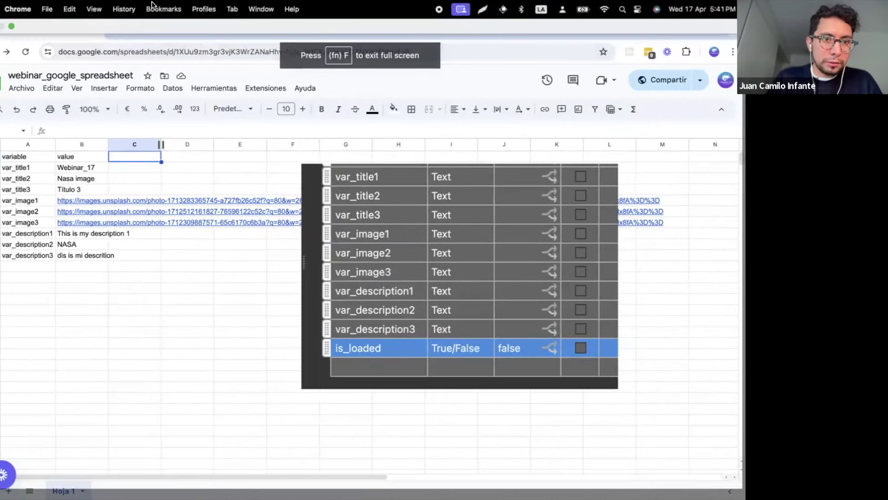
left_click(12, 26)
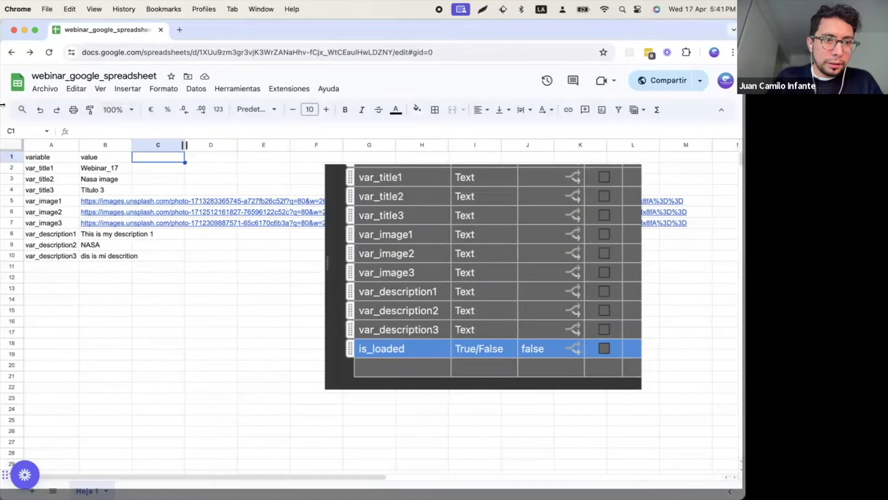
Step: Resize the webinar_google_spreadsheet and localhost tour windows so they sit side by side
left_click_drag(3, 104, 412, 144)
left_click(333, 166)
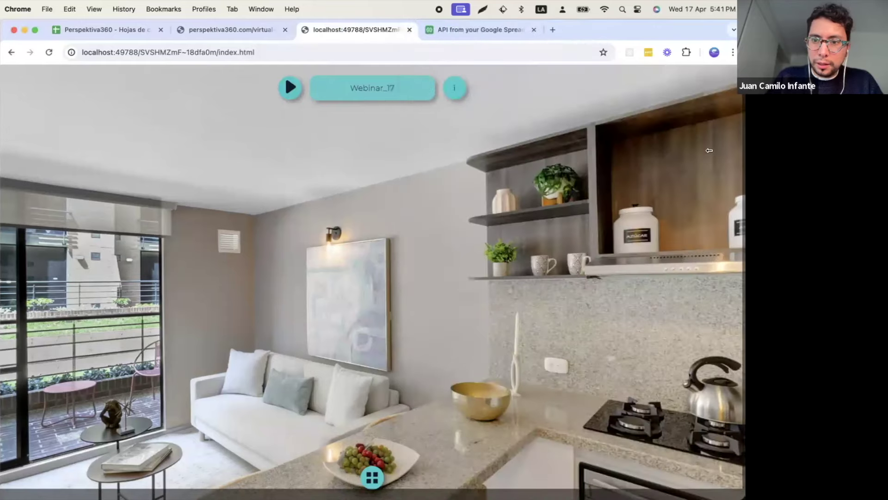
left_click_drag(510, 153, 410, 158)
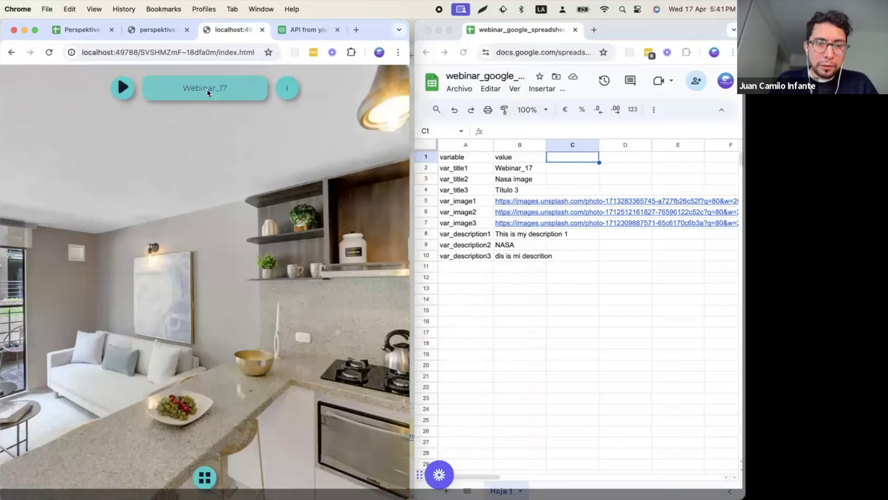
Step: Compare the var_title1 value in the sheet with the title of the tour's first panorama
left_click(504, 161)
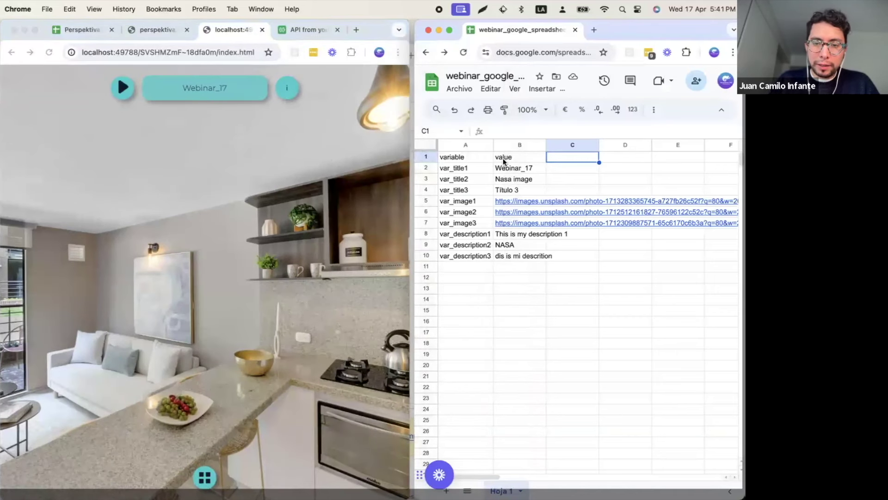
left_click(511, 170)
key("Right")
key("Left")
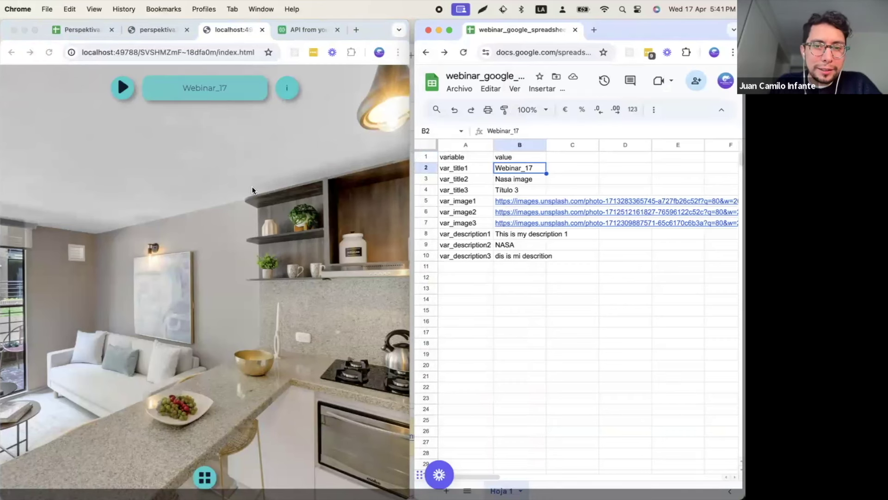
Step: Open the tour's second panorama and check its title against the var_title2 value, also locating the var_description2 value
left_click(205, 475)
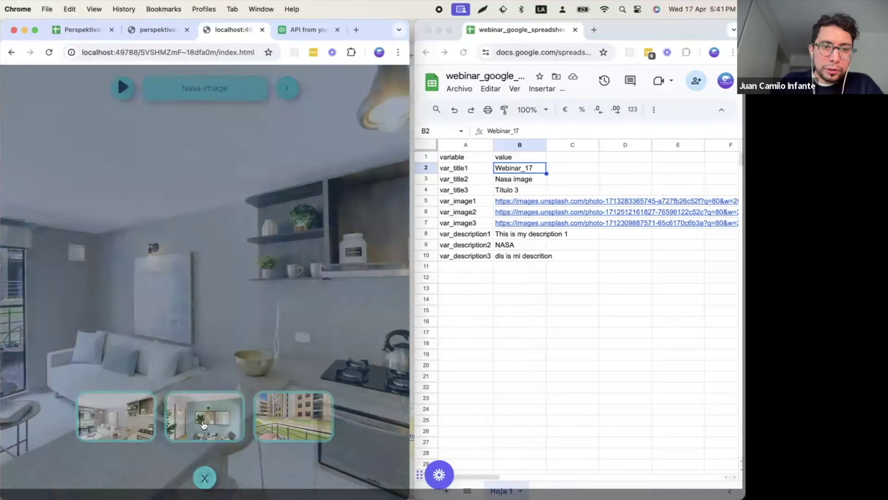
left_click(204, 425)
left_click(525, 177)
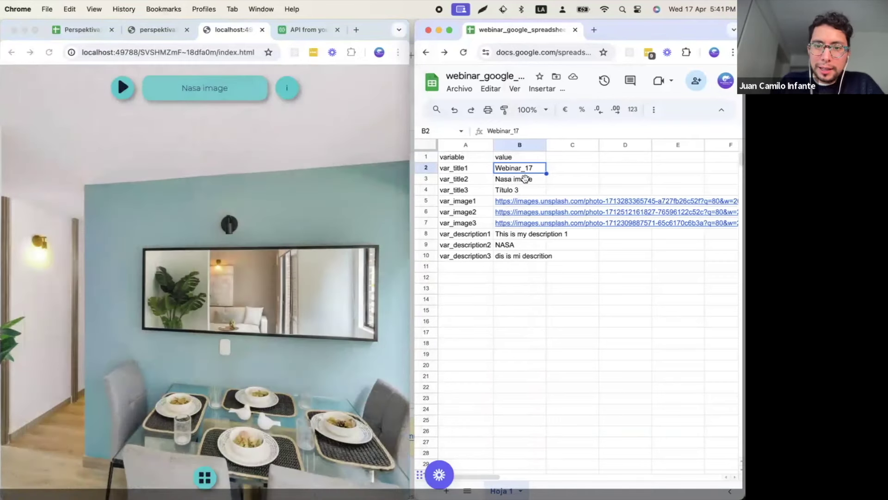
left_click(525, 179)
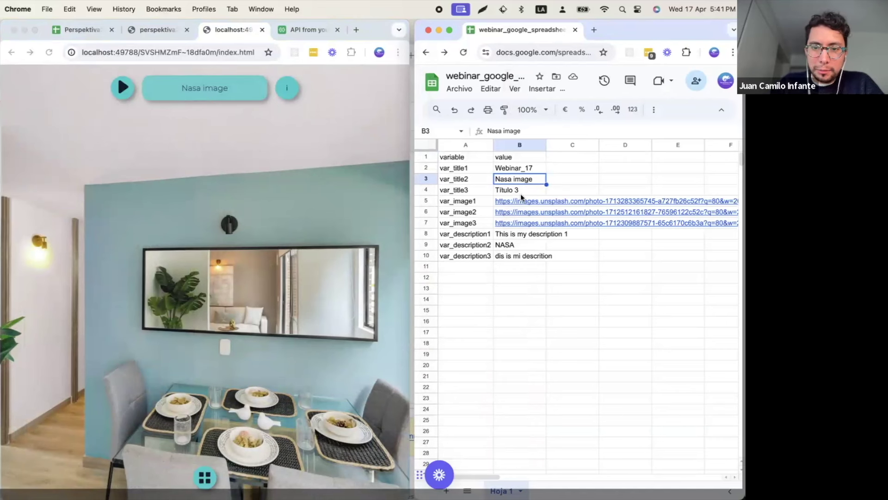
left_click(512, 245)
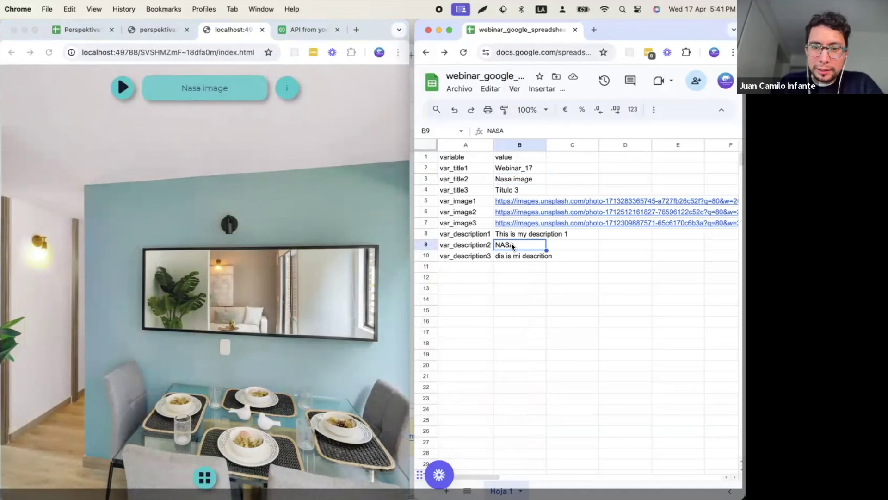
Step: View the description panel and the image popup of the dining-room panorama, closing each one
left_click(288, 89)
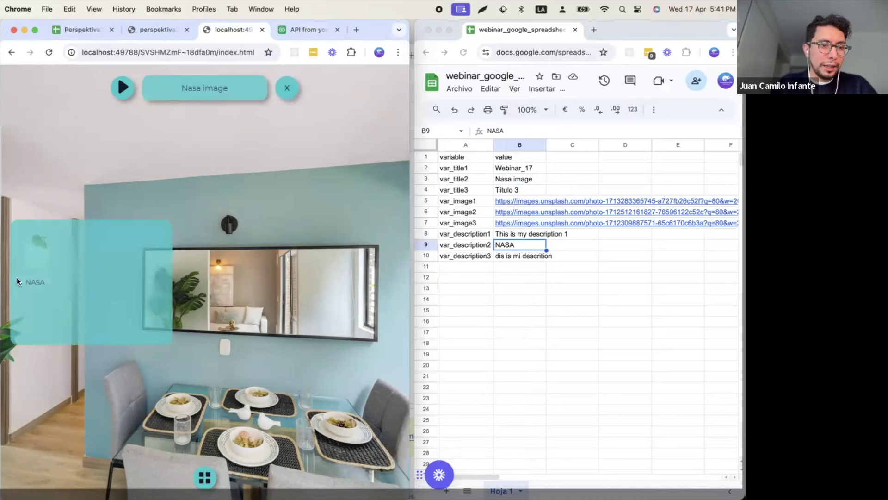
left_click(288, 96)
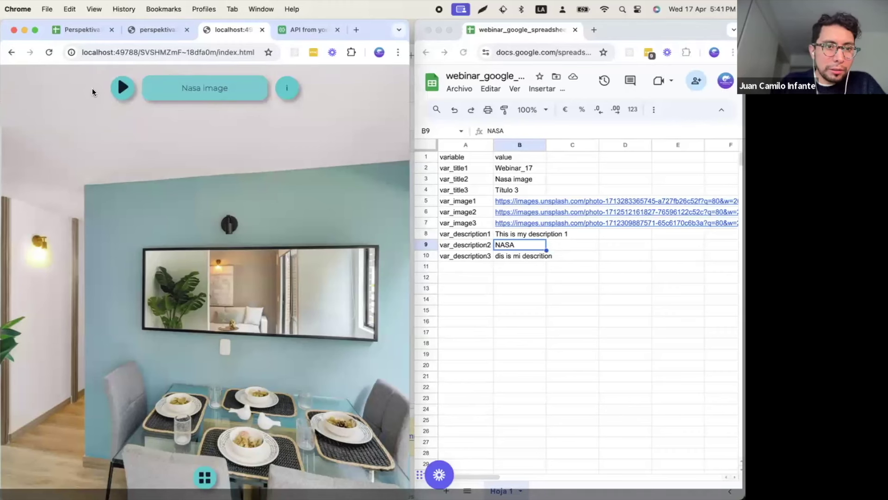
left_click(123, 88)
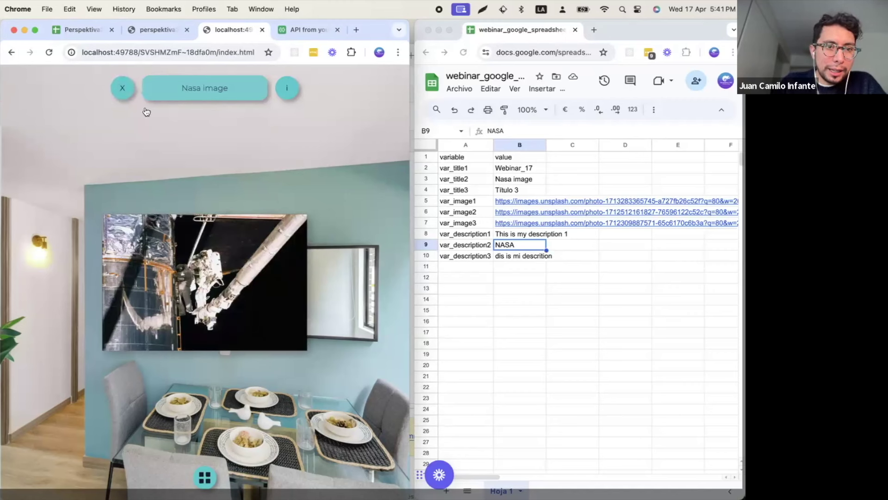
left_click(123, 89)
left_click(537, 175)
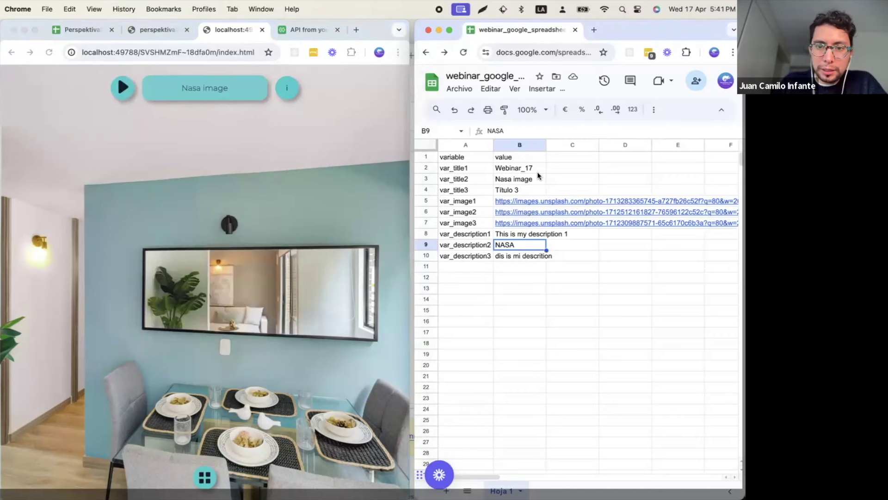
Step: Return to the tour's first panorama, view its image popup and close it
left_click(211, 257)
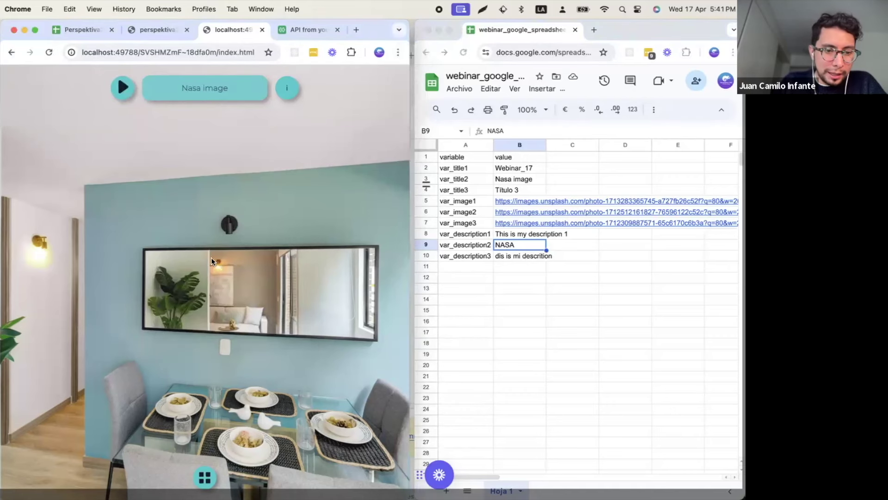
left_click(209, 469)
left_click(111, 409)
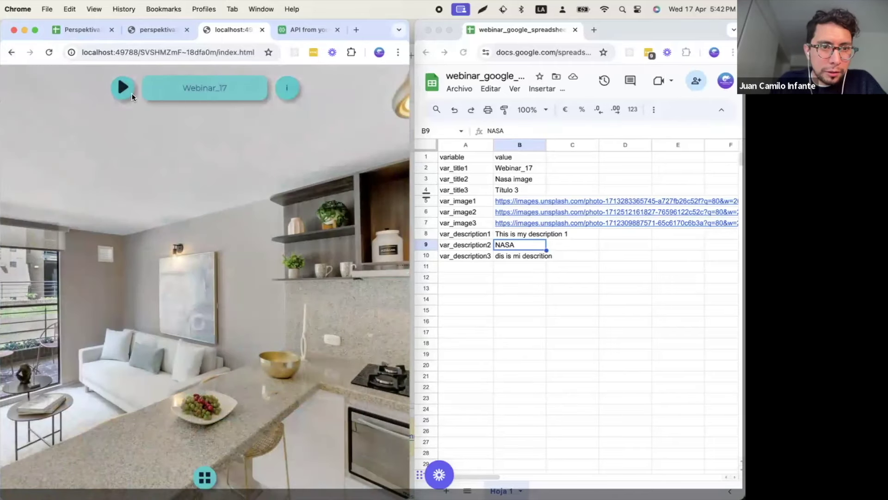
left_click(123, 90)
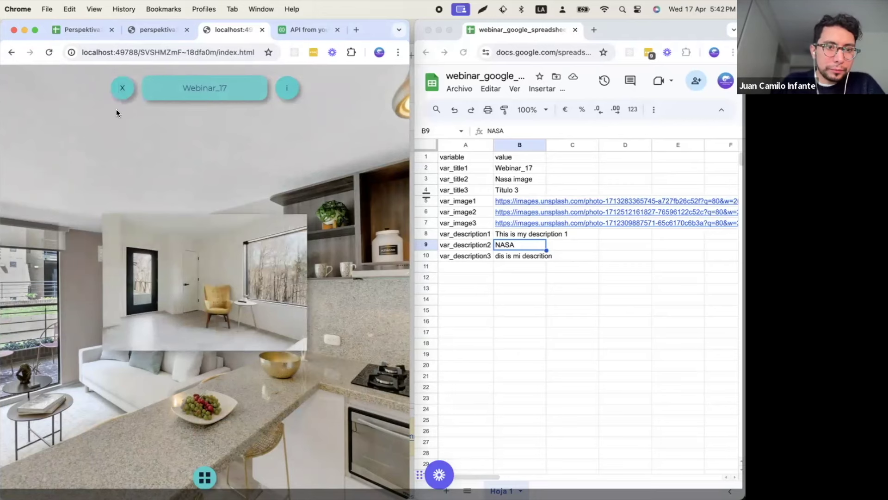
left_click(122, 88)
Step: Open the tour's third panorama, view its image popup and close it
left_click(205, 476)
left_click(273, 419)
left_click(123, 88)
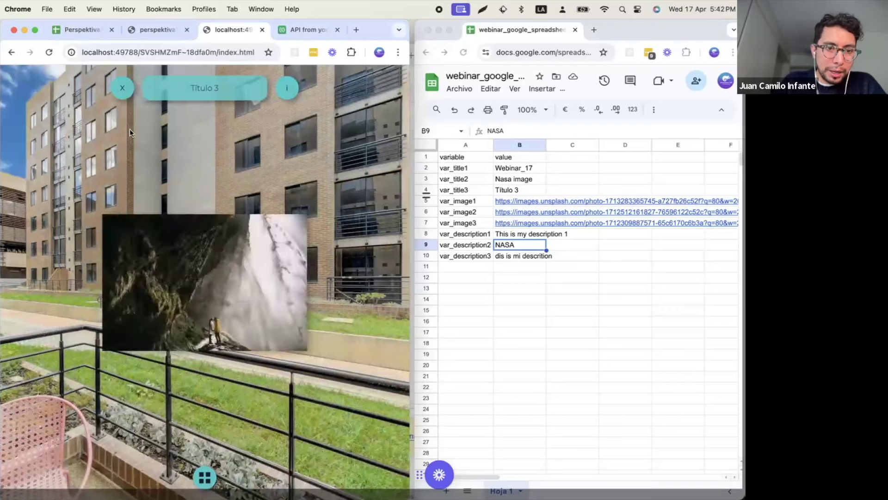
left_click(123, 90)
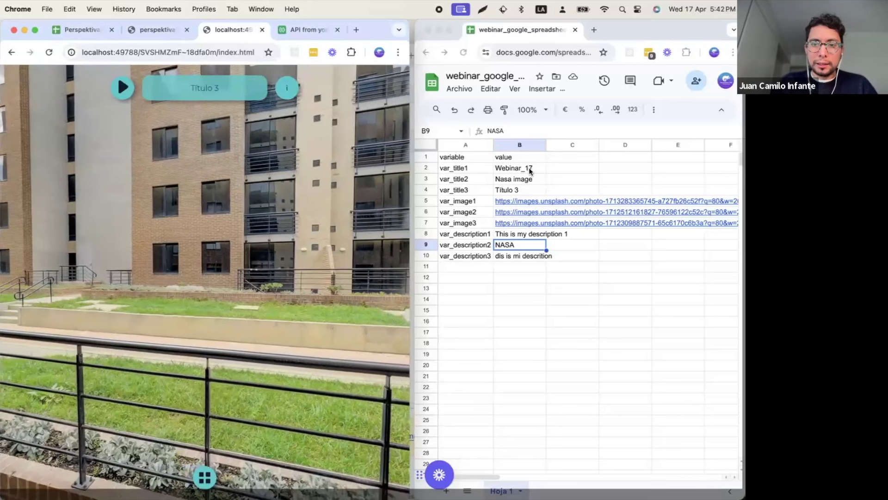
Step: Replace the var_title3 value in cell B4 with "Wasserfall"
left_click(529, 179)
left_click(519, 190)
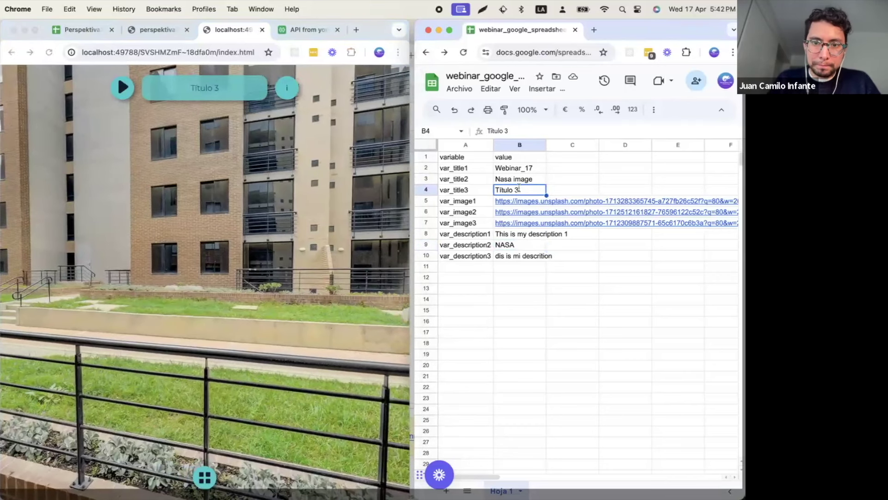
double_click(518, 188)
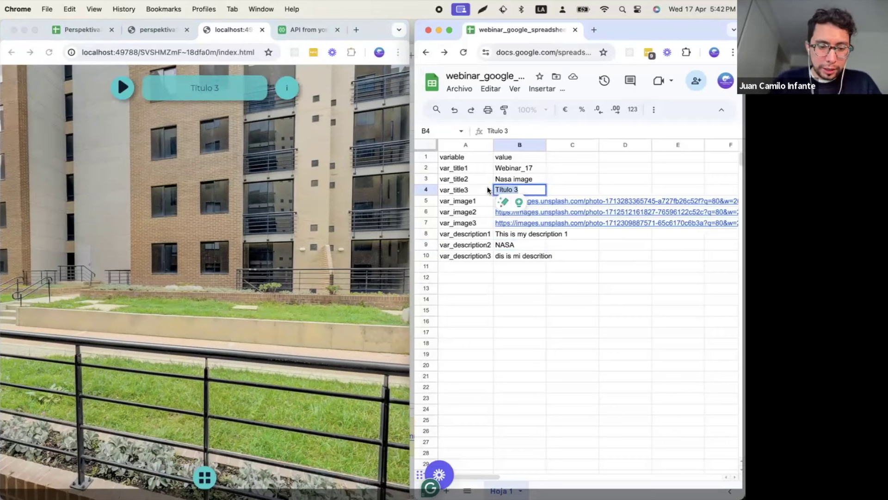
key("super+a")
type("Wa")
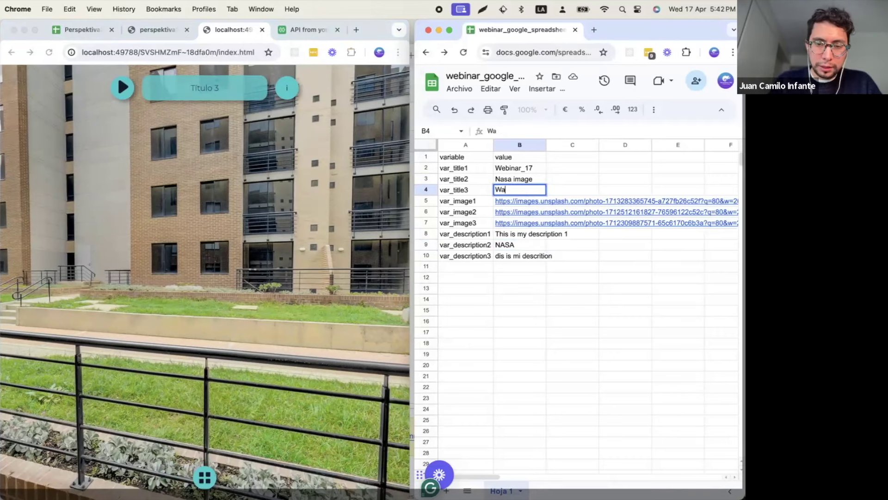
key("BackSpace")
key("BackSpace")
type("Cas")
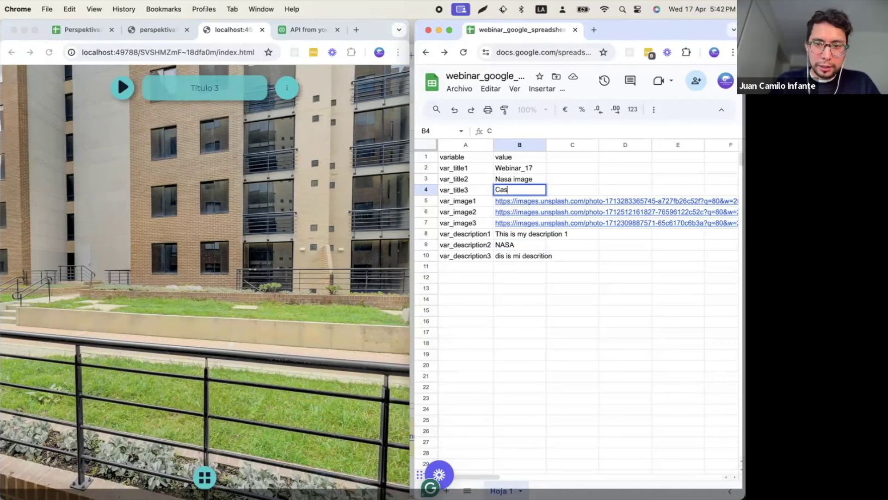
key("BackSpace")
key("BackSpace")
key("BackSpace")
type("W")
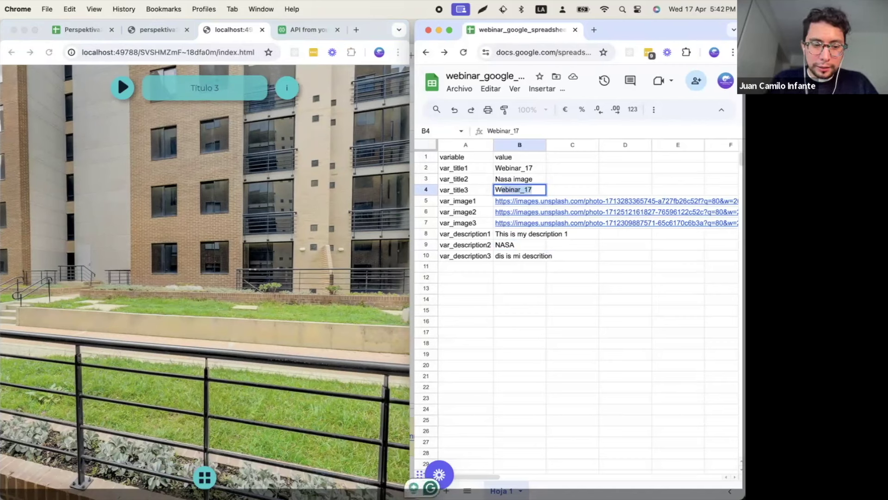
type("ass")
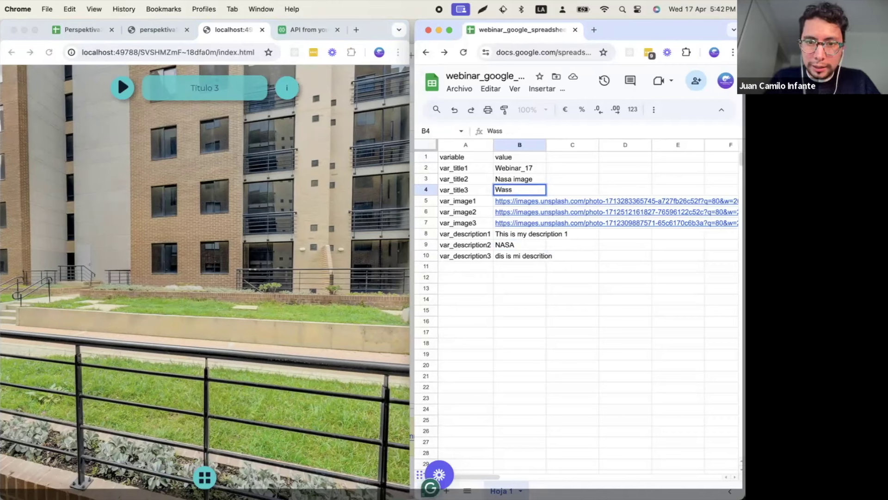
type("erfall")
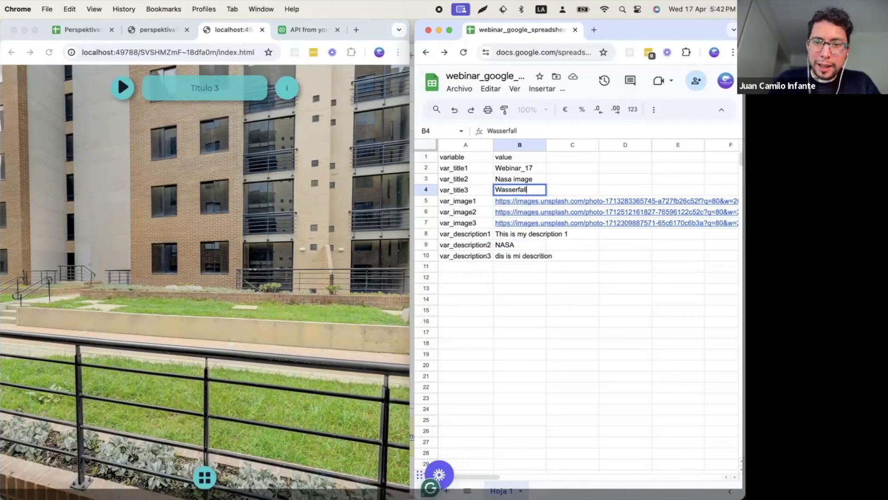
key("Return")
key("Up")
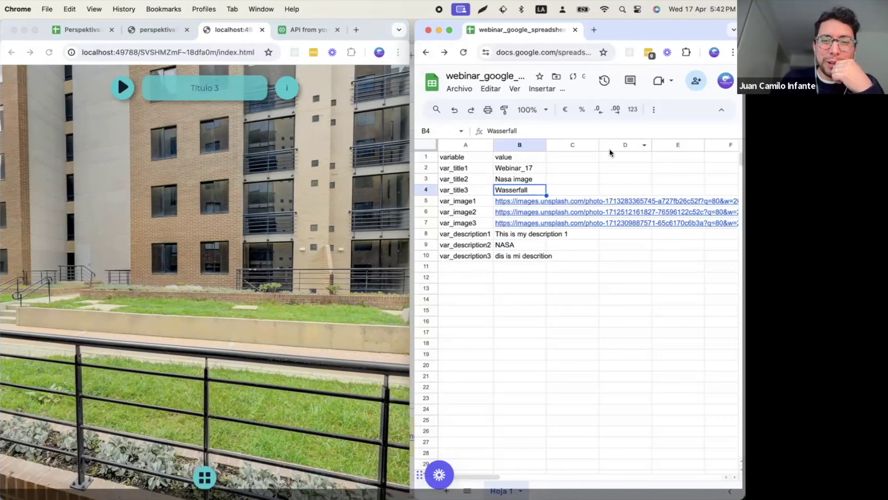
left_click(504, 178)
key("Down")
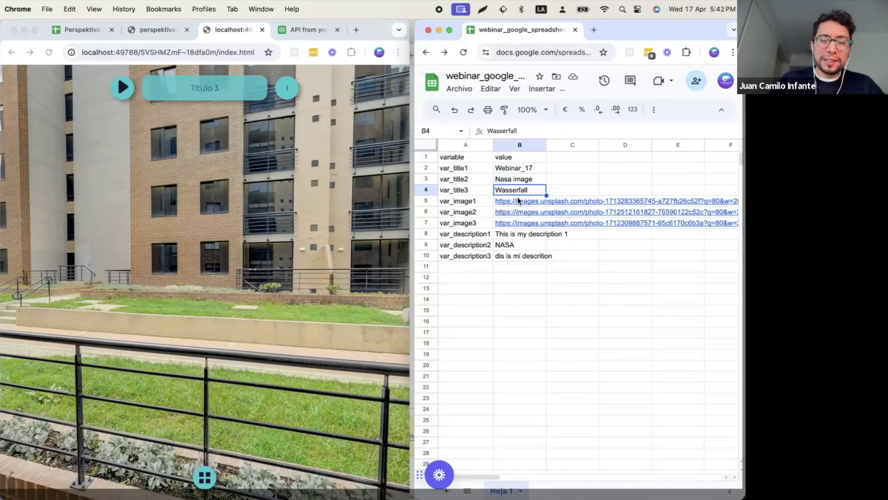
Step: Replace the var_description3 value in cell B10 with "This title is watterfall in German"
left_click(512, 245)
left_click(507, 255)
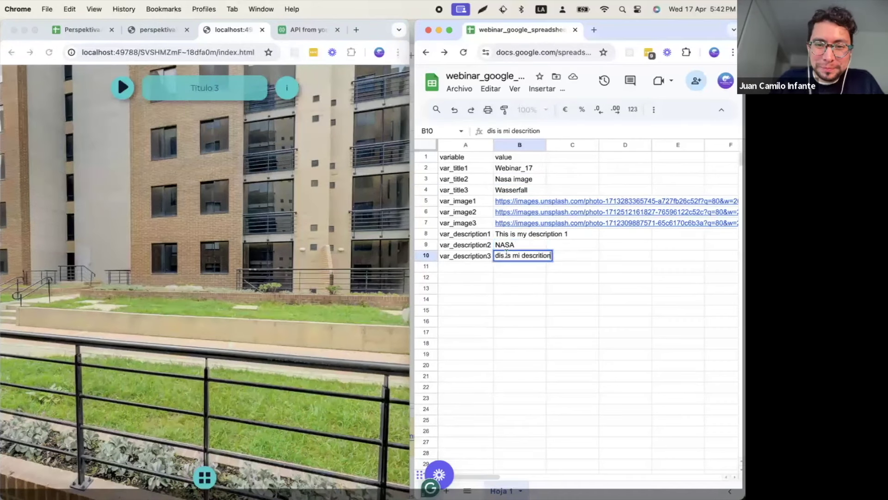
left_click(520, 277)
left_click(519, 256)
double_click(518, 256)
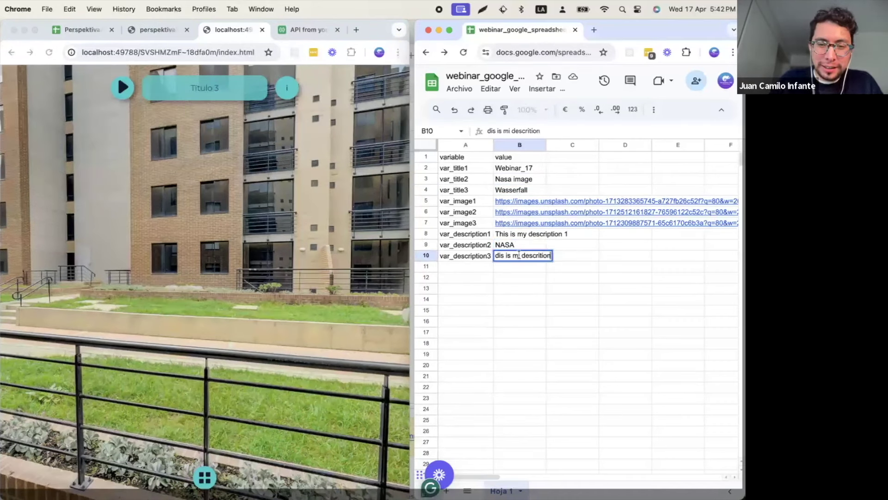
key("super+a")
key("BackSpace")
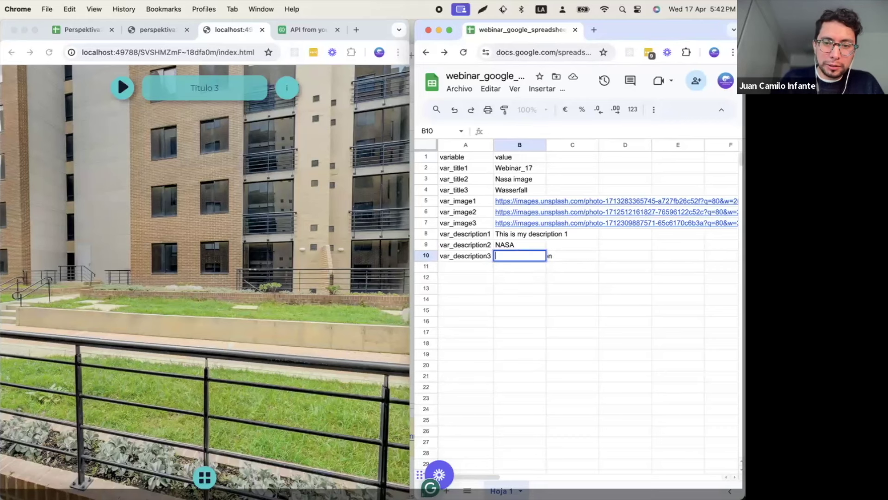
type("This title")
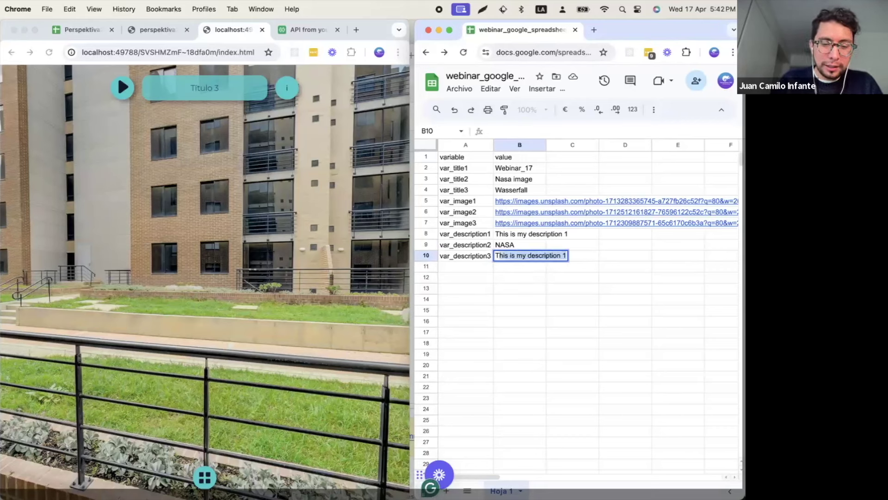
type(" is watterfal")
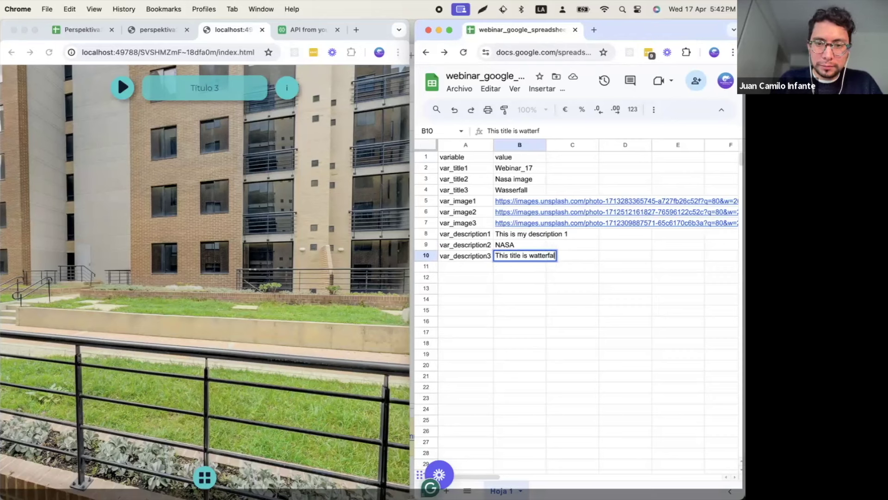
type("l in German")
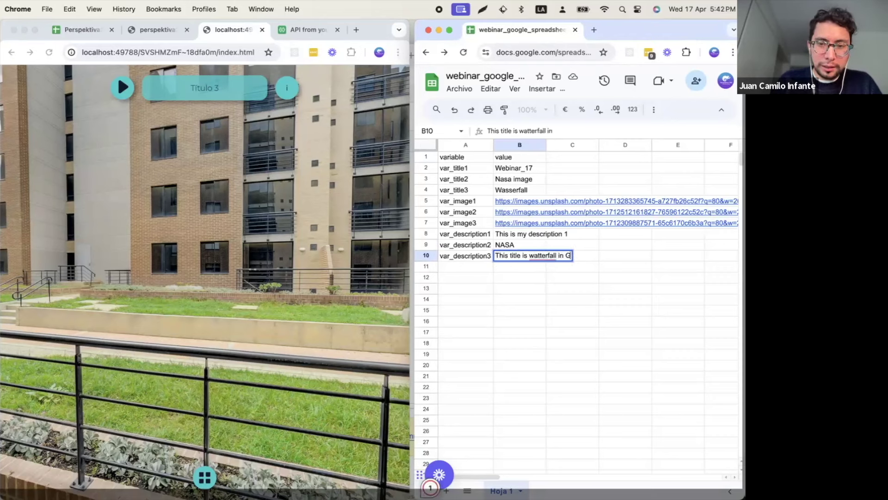
Step: Correct the misspelled word "watterfall" to "waterfall" in the var_description3 value and commit the cell
right_click(542, 255)
left_click(543, 284)
left_click(610, 250)
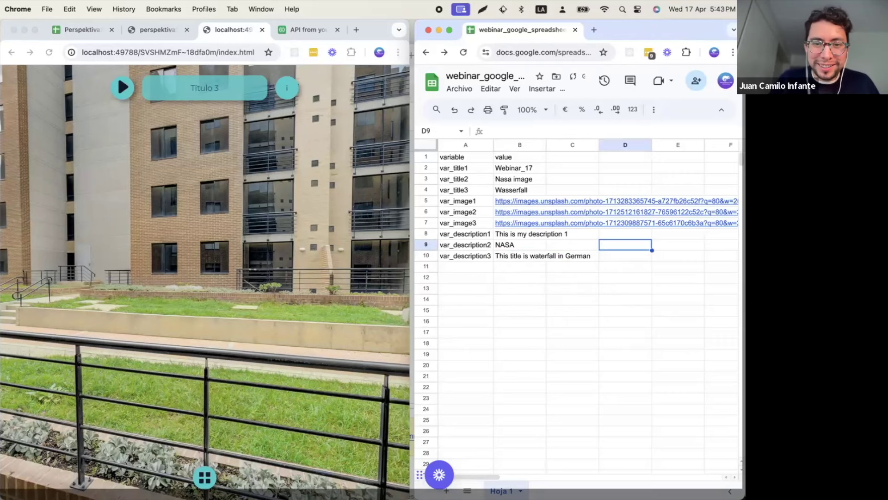
key("Up")
key("Left")
key("Left")
key("Down")
key("Up")
key("Left")
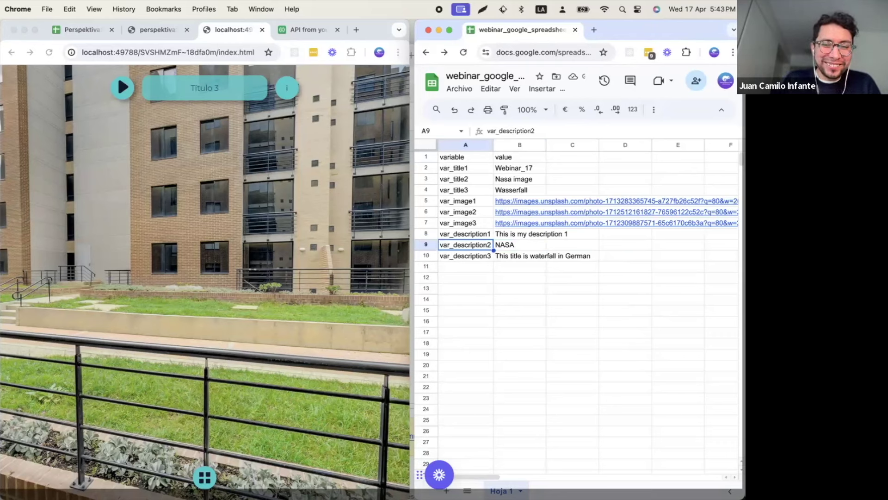
key("Down")
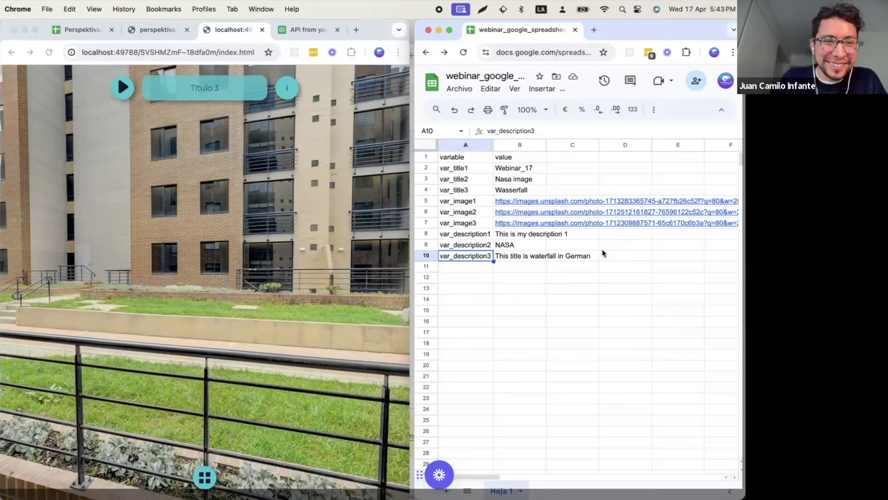
Step: Reload the tour, open the third panorama and view its description popup, closing it again
left_click(291, 112)
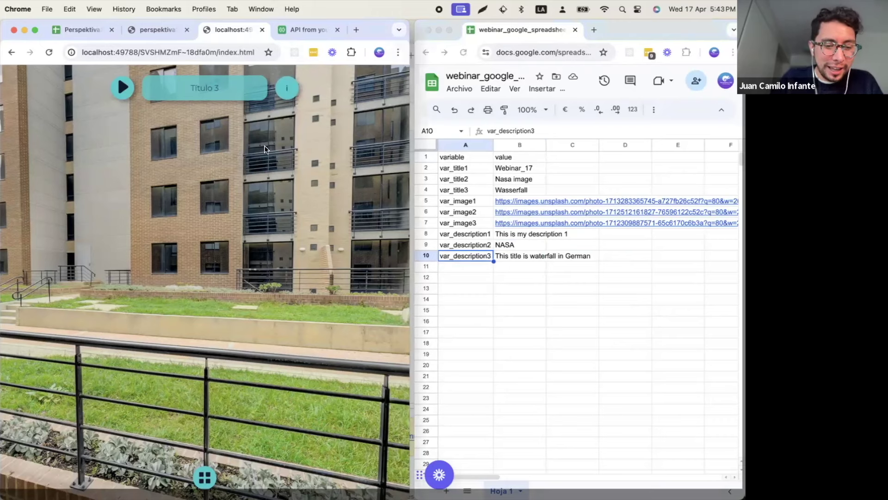
key("super+r")
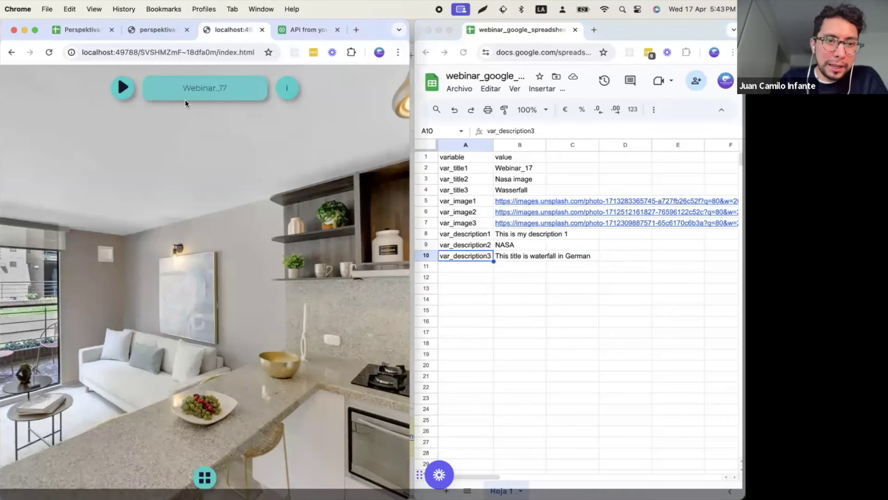
left_click(205, 477)
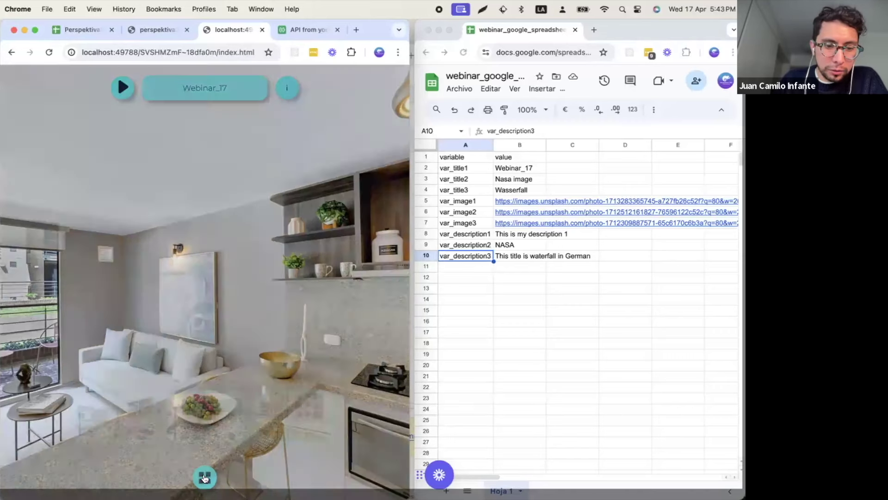
left_click(282, 413)
left_click(294, 92)
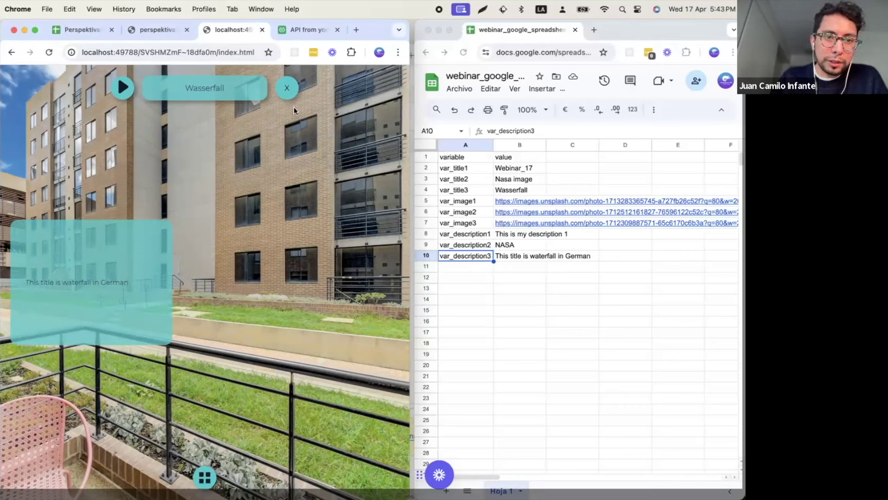
left_click(290, 91)
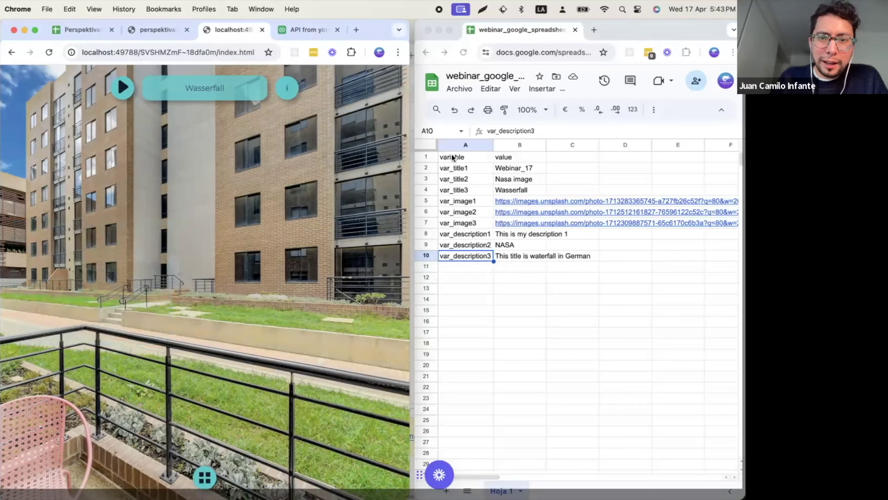
Step: Search Google in a new tab for the var_title3 value "Wasserfall", look through the results and close the tab
left_click(521, 191)
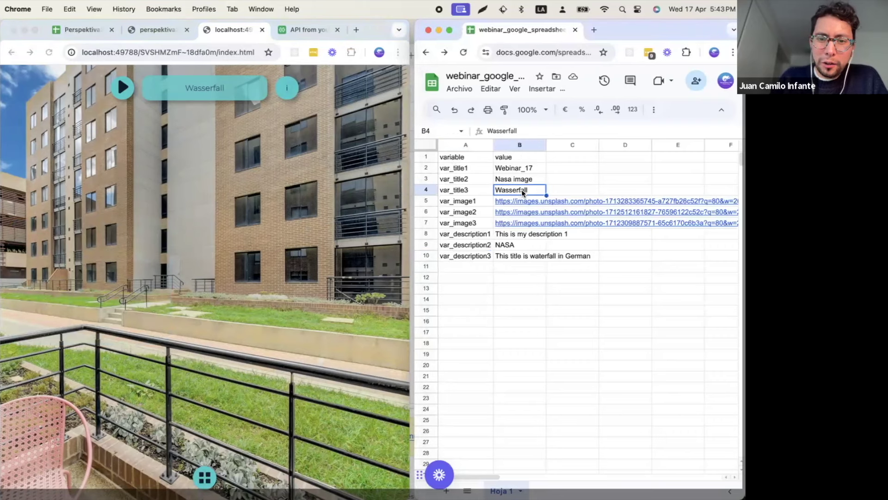
double_click(521, 190)
double_click(522, 189)
key("super+c")
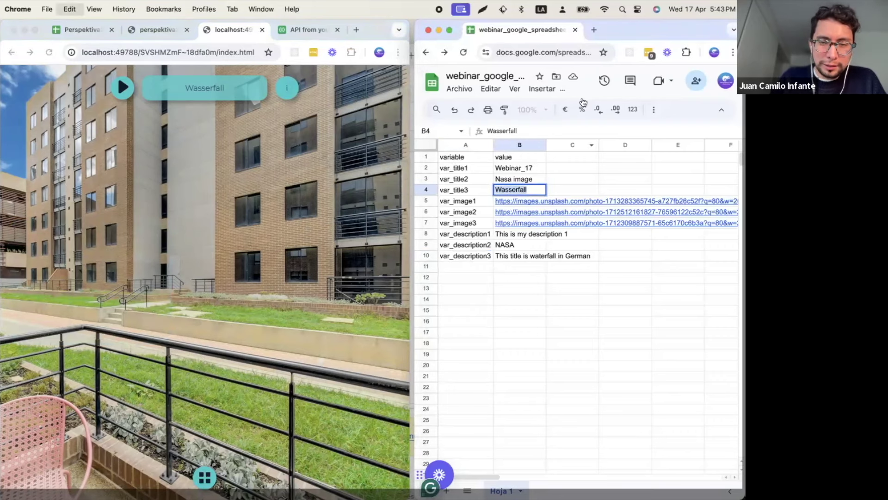
left_click(594, 30)
key("super+v")
key("Return")
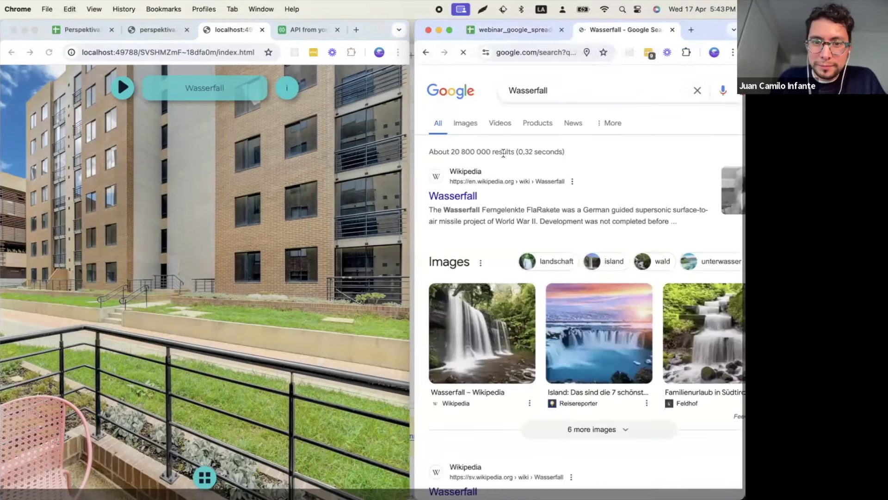
scroll(523, 185, "right", 3)
scroll(537, 157, "left", 3)
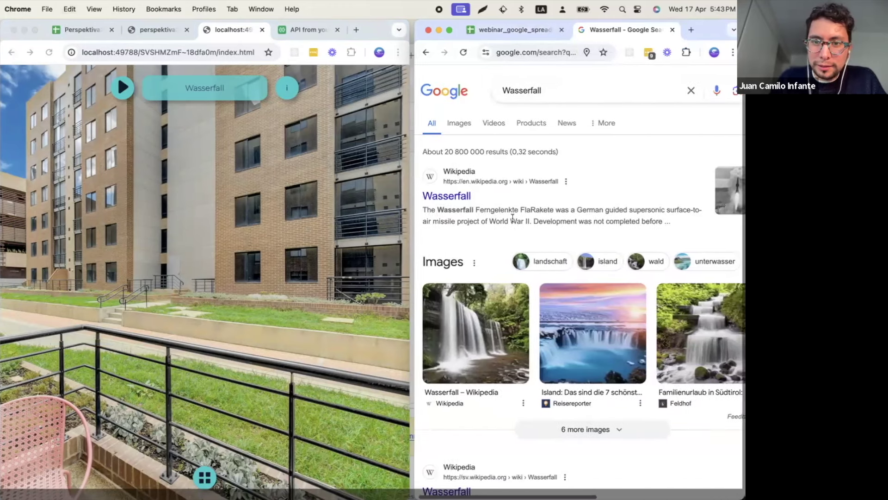
scroll(509, 305, "down", 3)
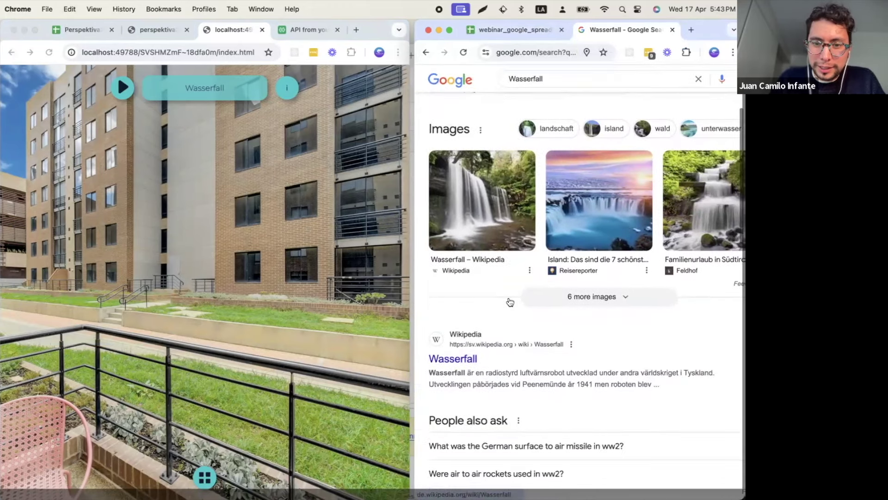
left_click(673, 30)
left_click(526, 169)
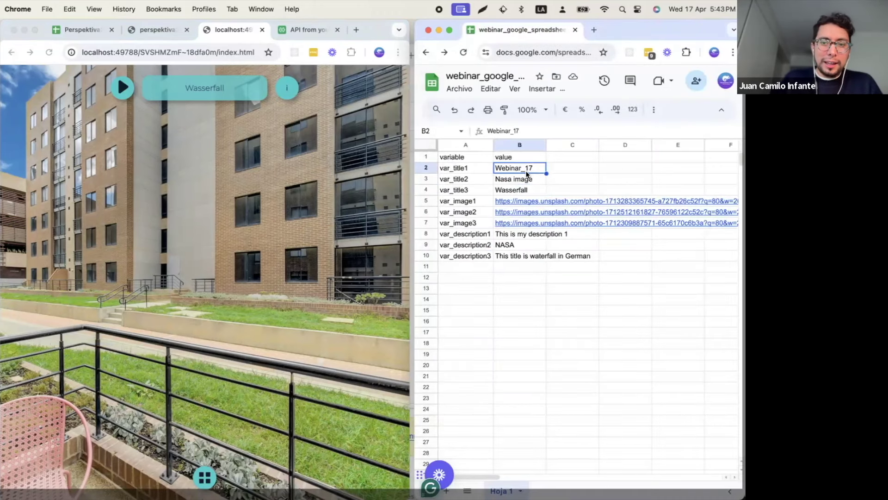
left_click(254, 165)
left_click_drag(215, 174, 270, 188)
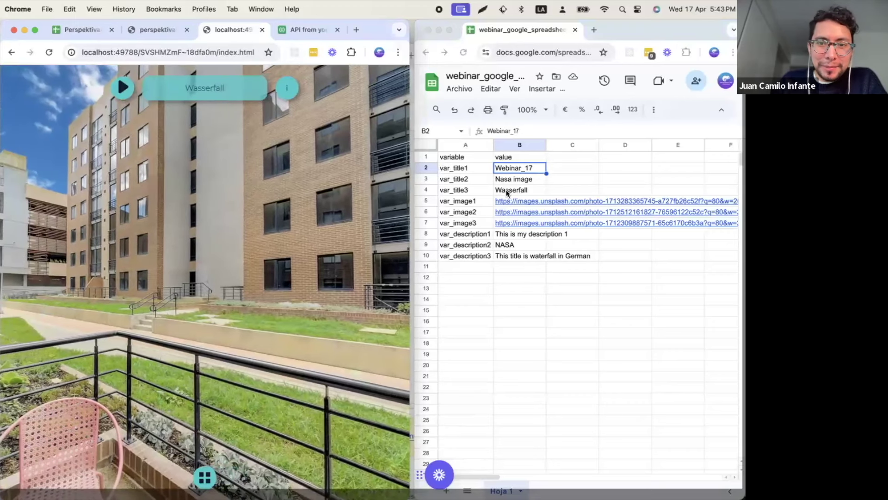
left_click(538, 154)
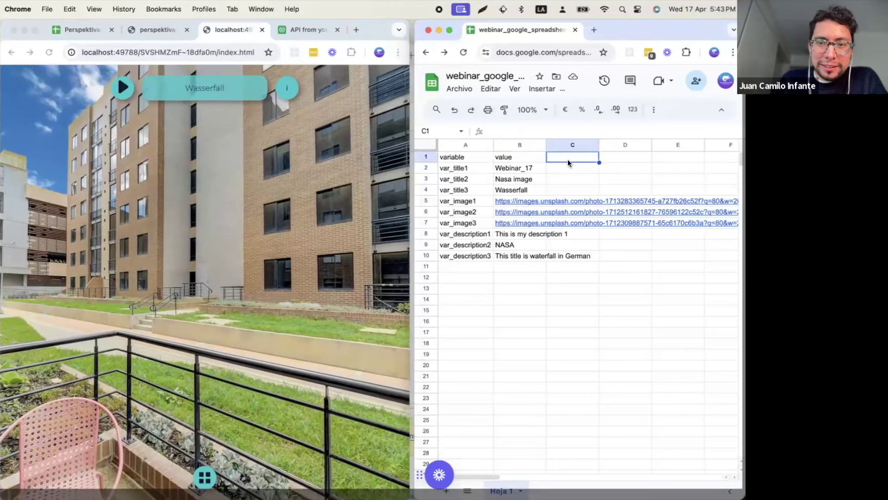
key("Up")
key("Left")
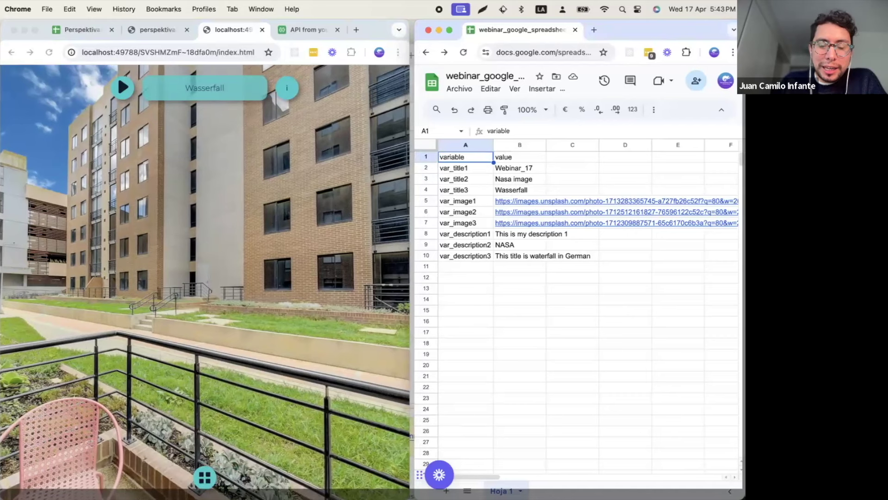
key("Right")
left_click(477, 168)
key("Up")
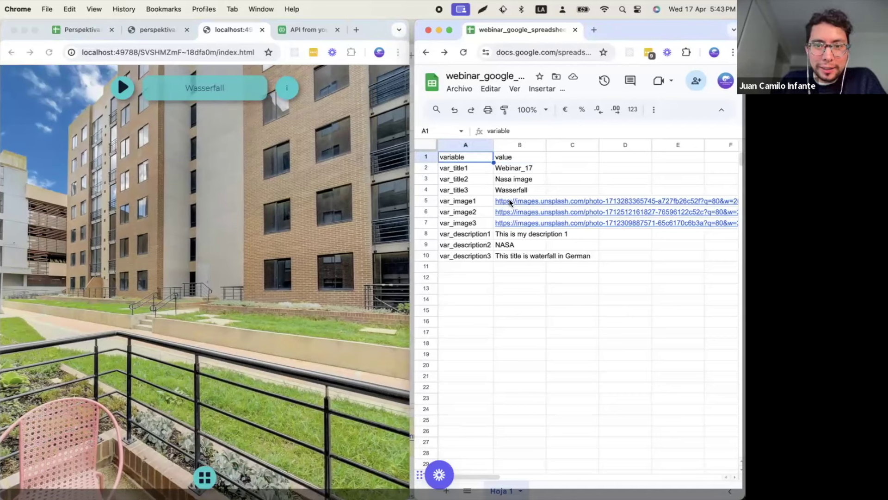
left_click(510, 170)
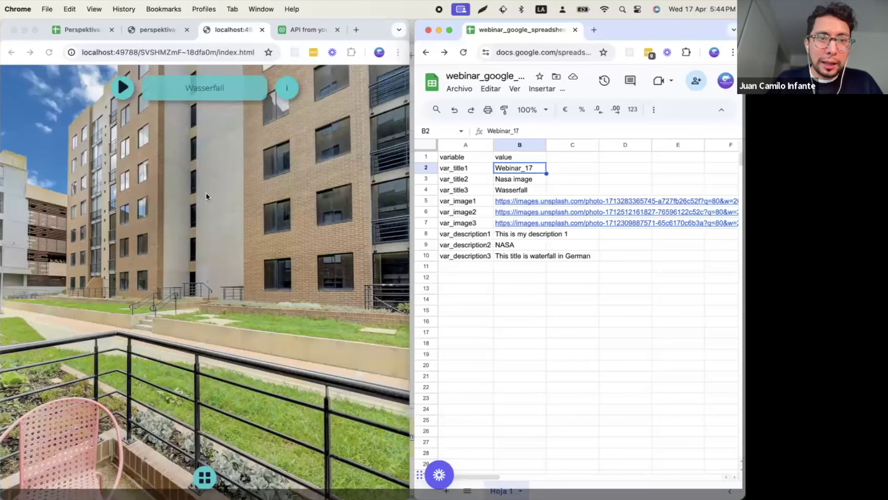
Step: Switch to the presentation and advance from the "Export the project!" slide to the contact information slide
key("ctrl+Left")
key("ctrl+Left")
key("ctrl+Left")
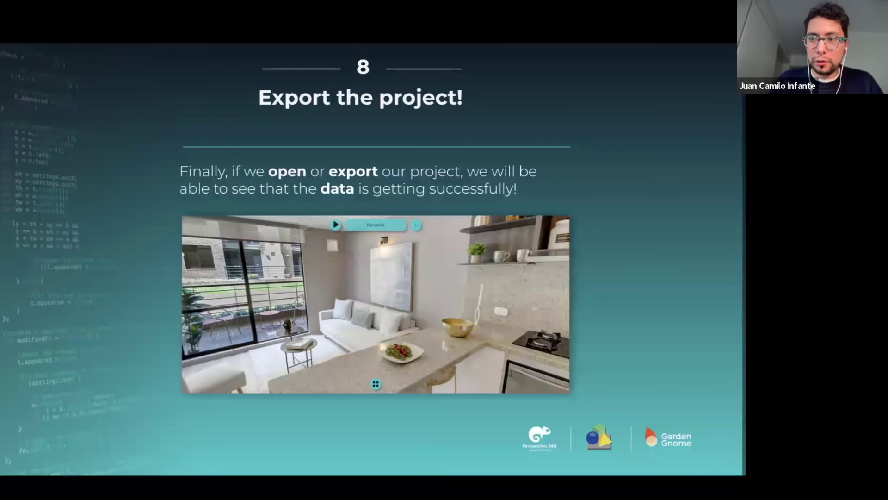
left_click(207, 194)
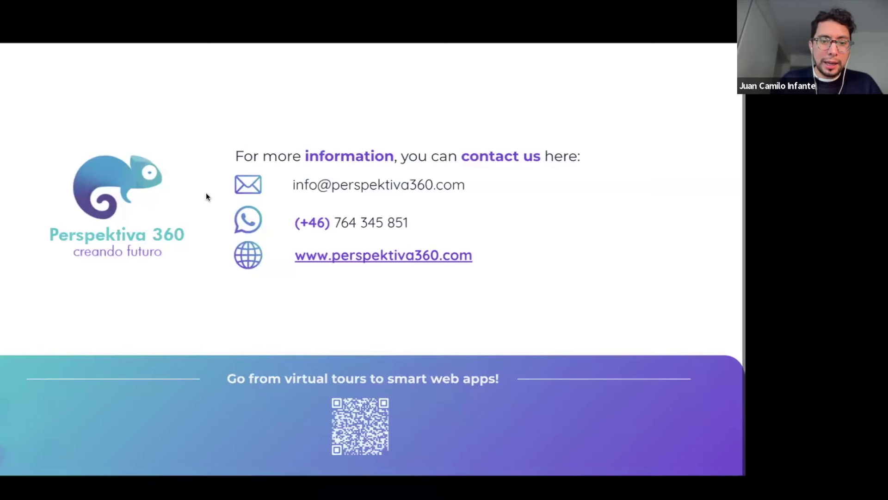
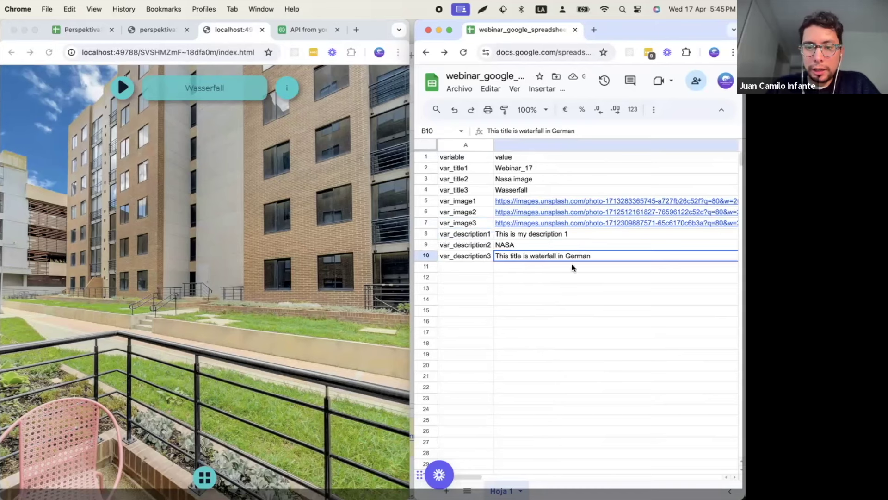
scroll(571, 263, "left", 1)
scroll(571, 264, "down", 1)
left_click(531, 229)
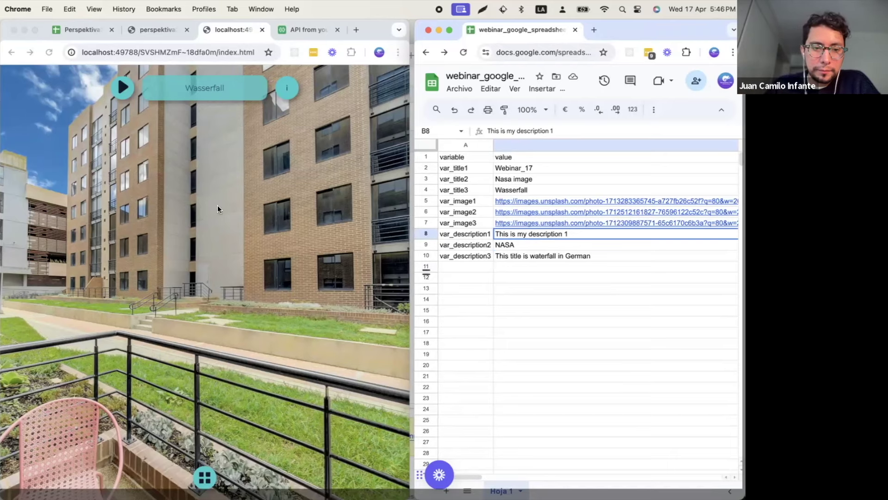
key("ctrl+Right")
key("ctrl+Right")
key("ctrl+Left")
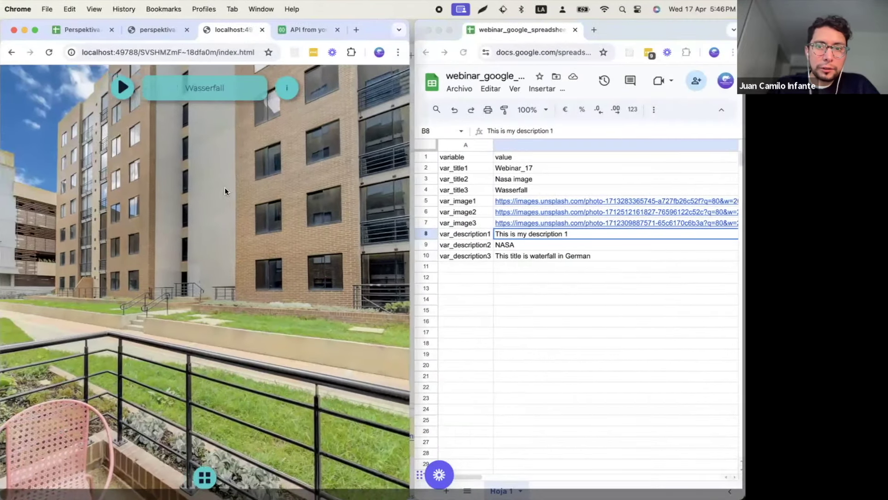
left_click(553, 177)
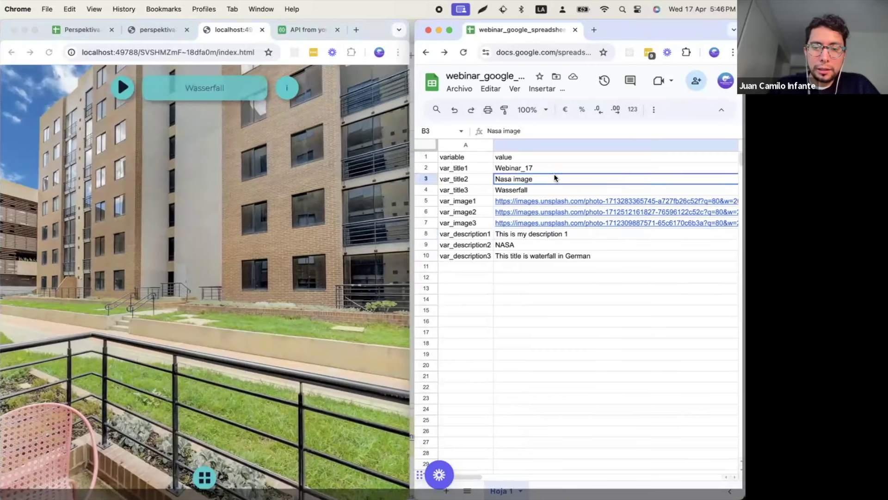
key("ctrl+Home")
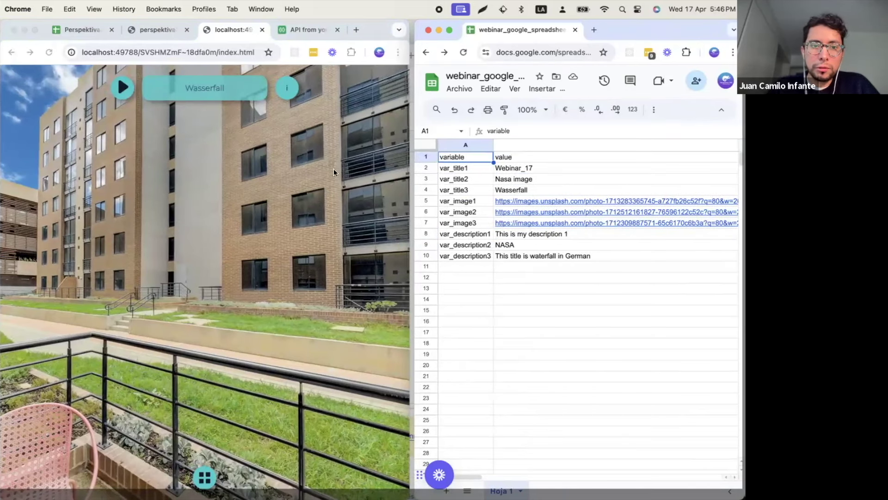
left_click(288, 174)
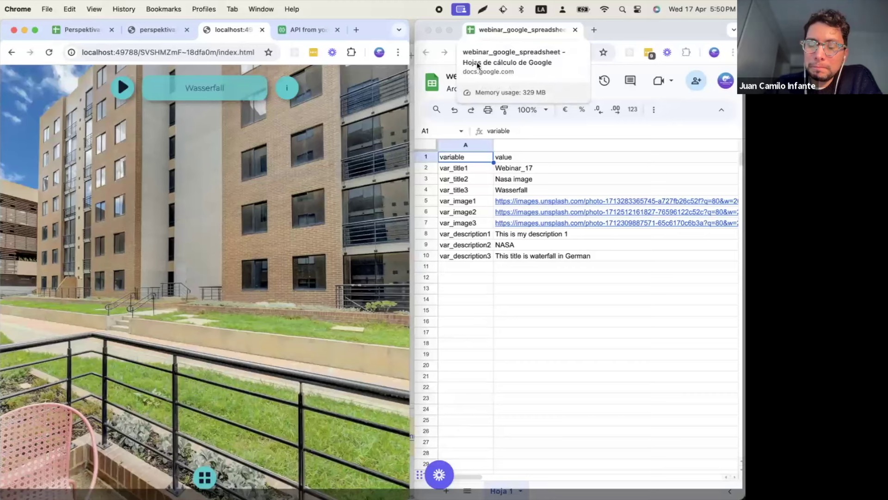
left_click(547, 27)
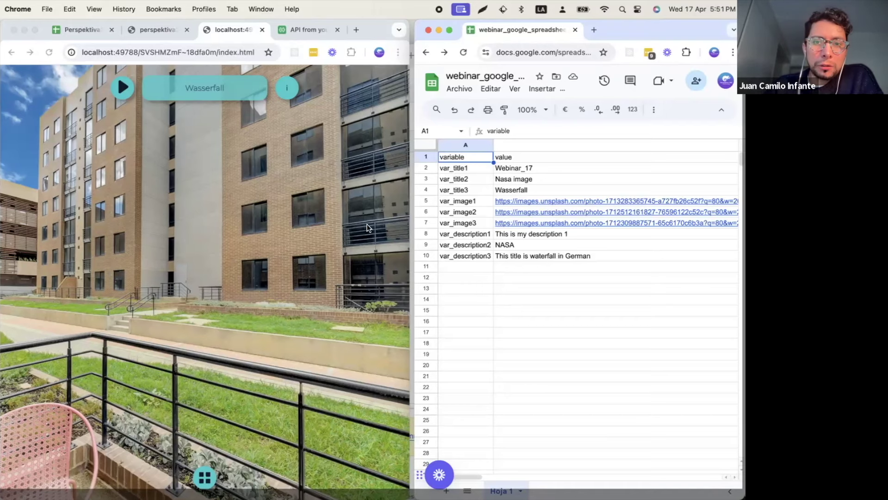
Step: Switch to Pano2VR, open webinar-skin.ggsk in the Skin Editor with wider properties, and view the code element's API endpoint property
key("ctrl+Left")
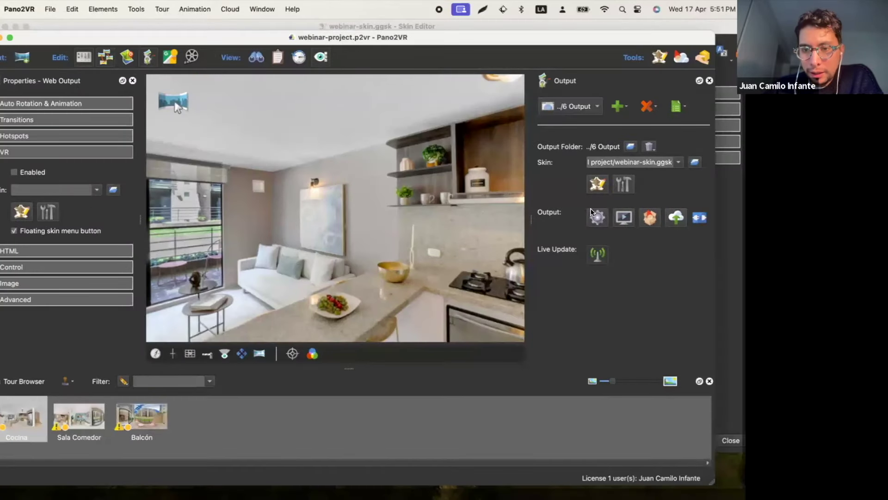
left_click(599, 185)
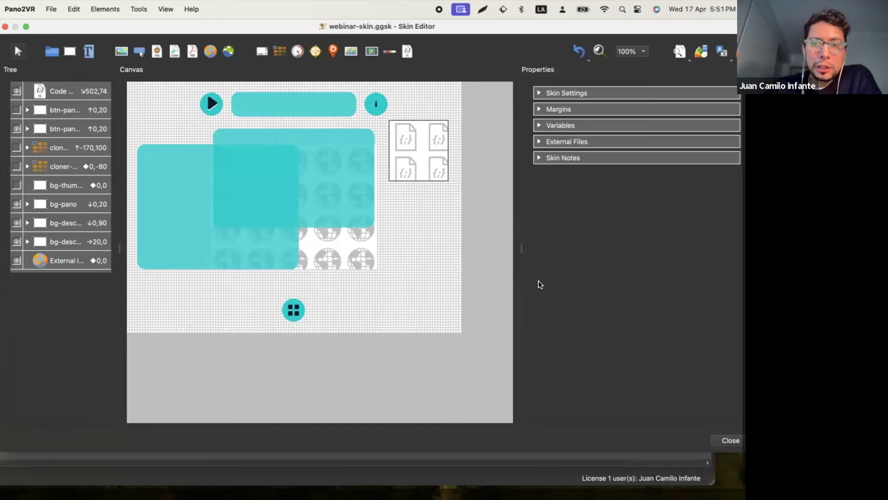
left_click_drag(520, 248, 497, 247)
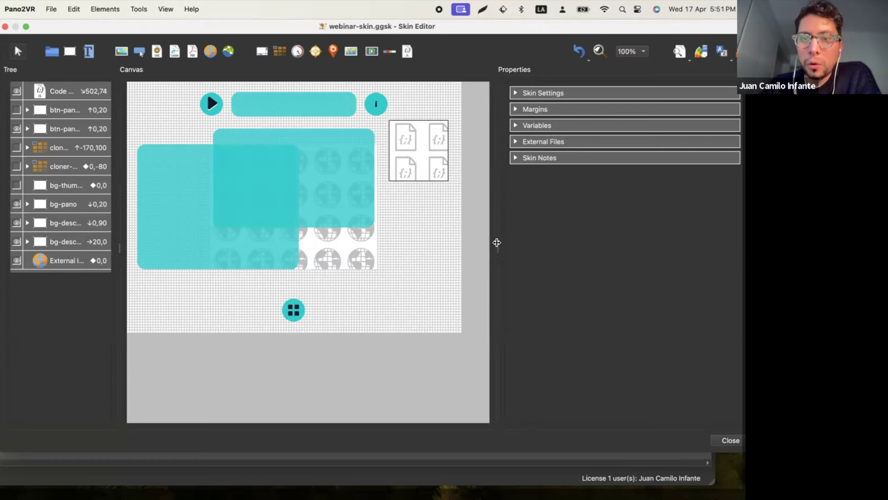
left_click(440, 153)
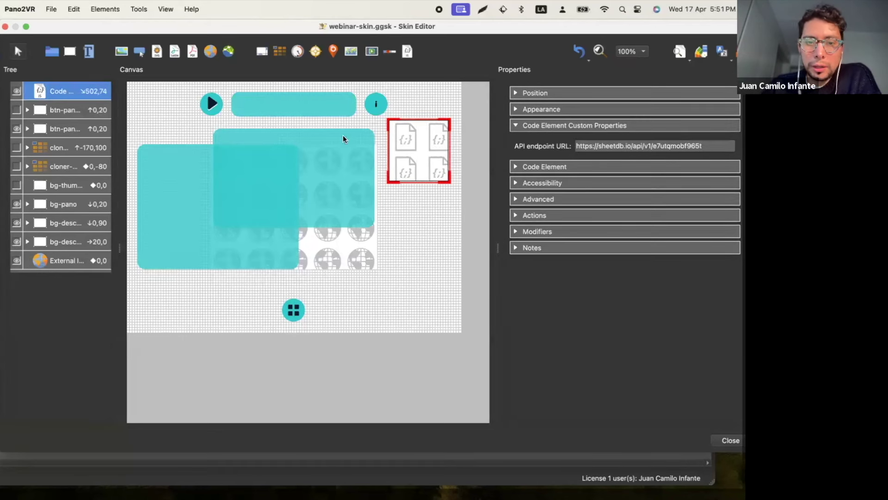
Step: Review the logic block for the bg-pano title text, close it without changes and return to Chrome
left_click(309, 107)
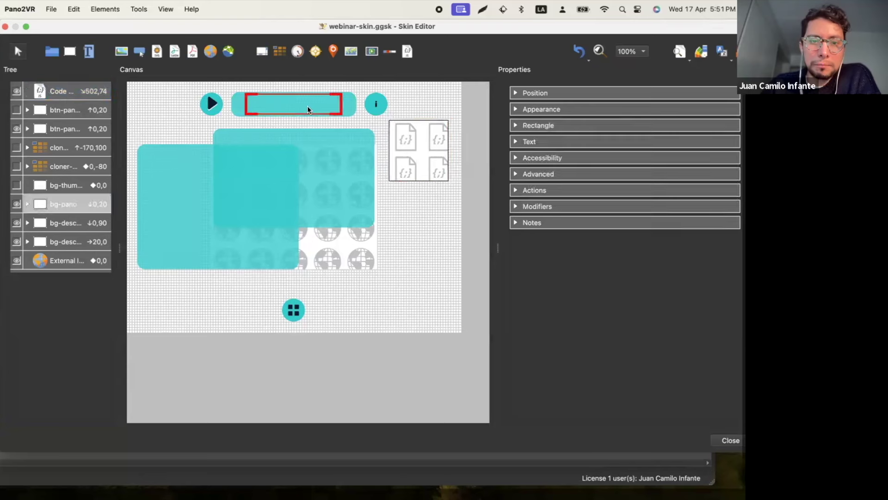
left_click(517, 141)
left_click(553, 168)
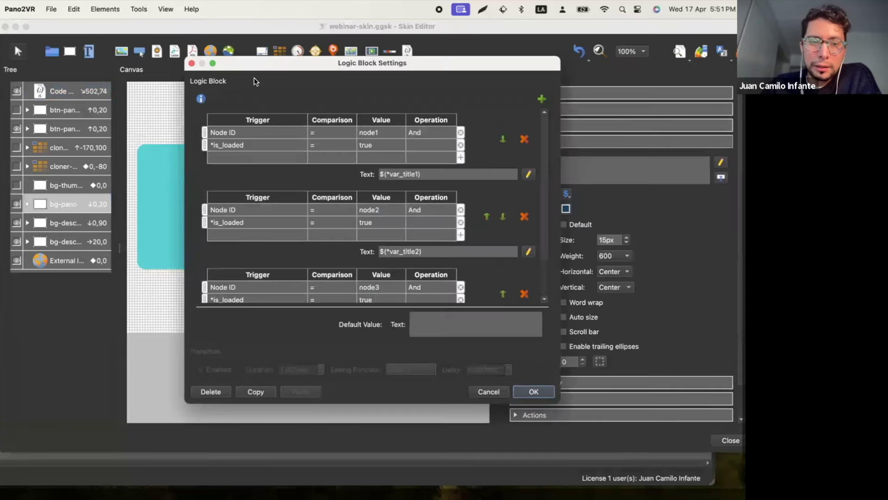
left_click(192, 63)
left_click(433, 209)
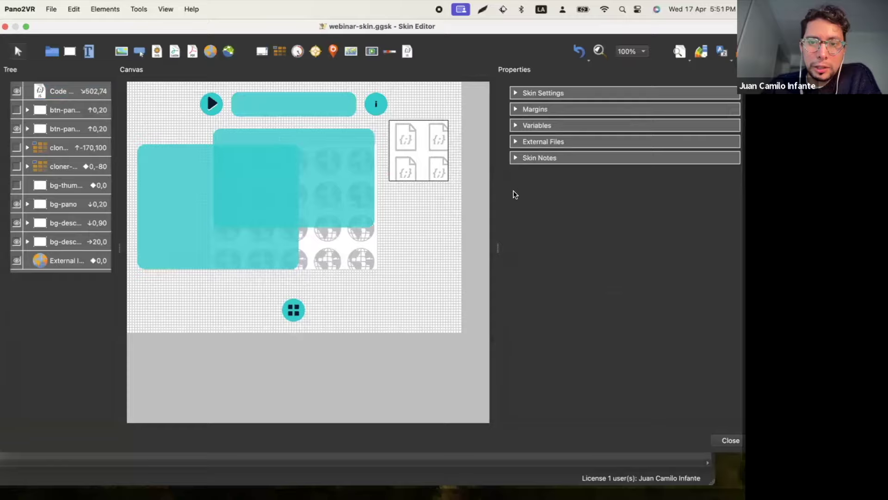
key("ctrl+Right")
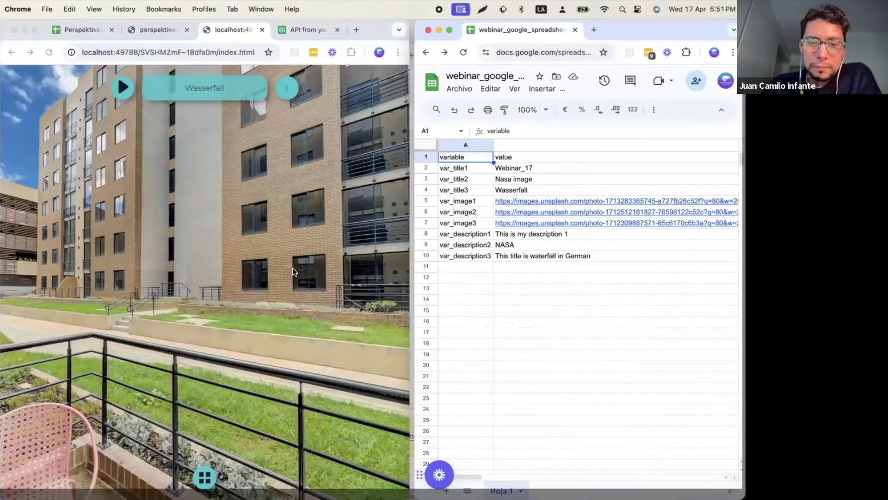